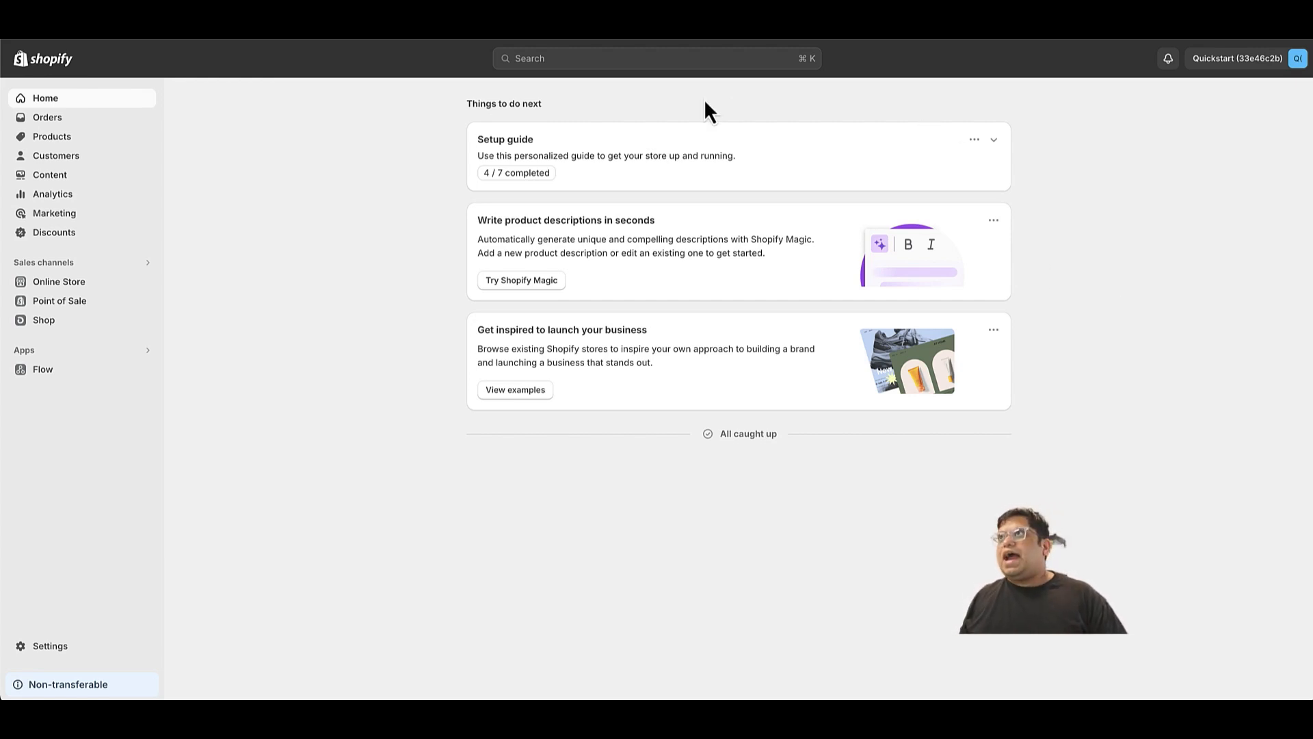
Search the store admin for checkout and open the checkout customization settings.
{"action": "left_click", "coordinate": [724, 61]}
{"action": "left_click", "coordinate": [618, 128]}
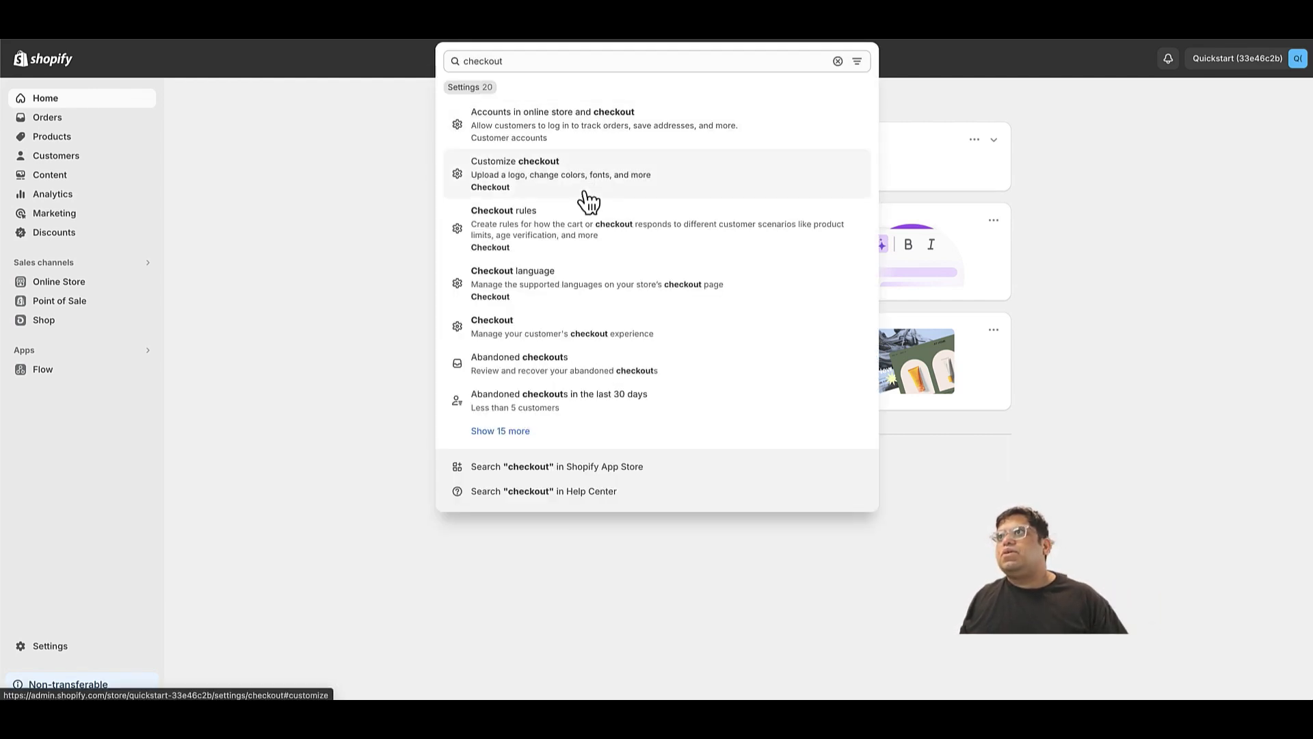
{"action": "left_click", "coordinate": [587, 201]}
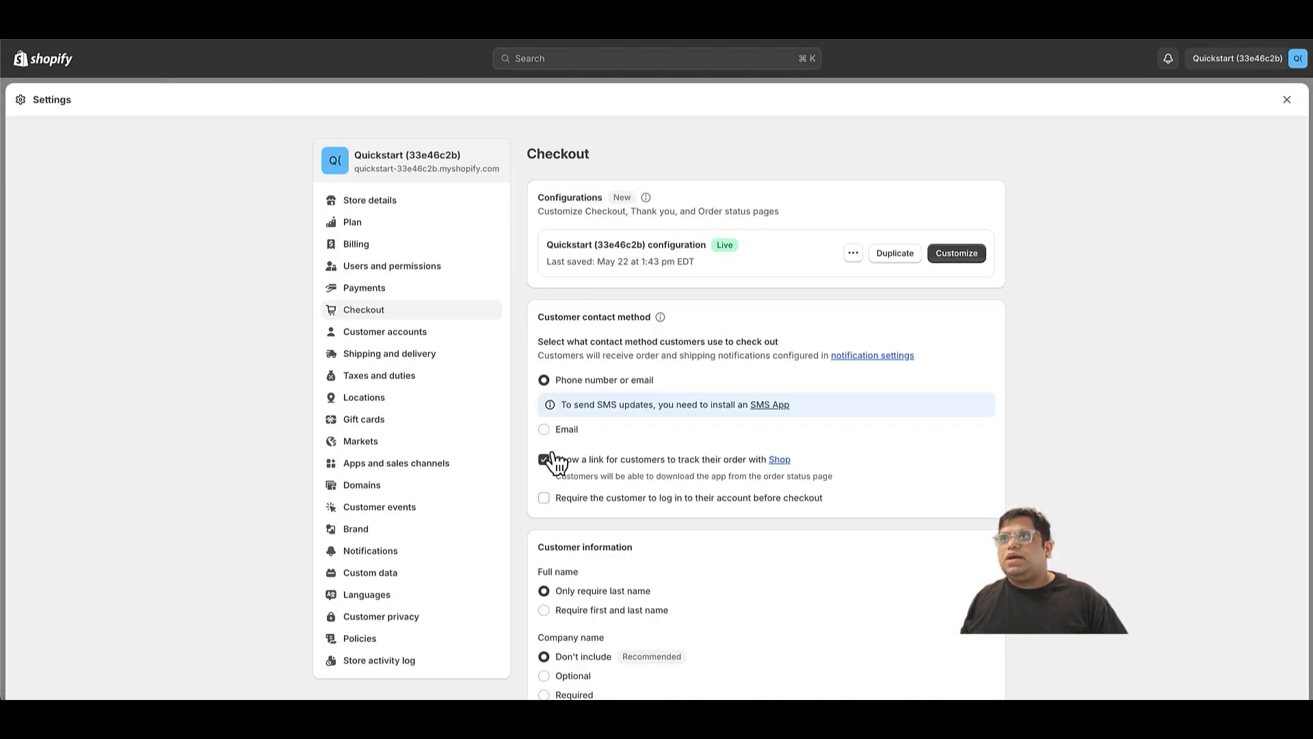
Review the customer contact, customer information and marketing options in the Checkout settings, and open the sign-up label customization.
{"action": "scroll", "coordinate": [596, 430], "scroll_direction": "down", "scroll_amount": 1}
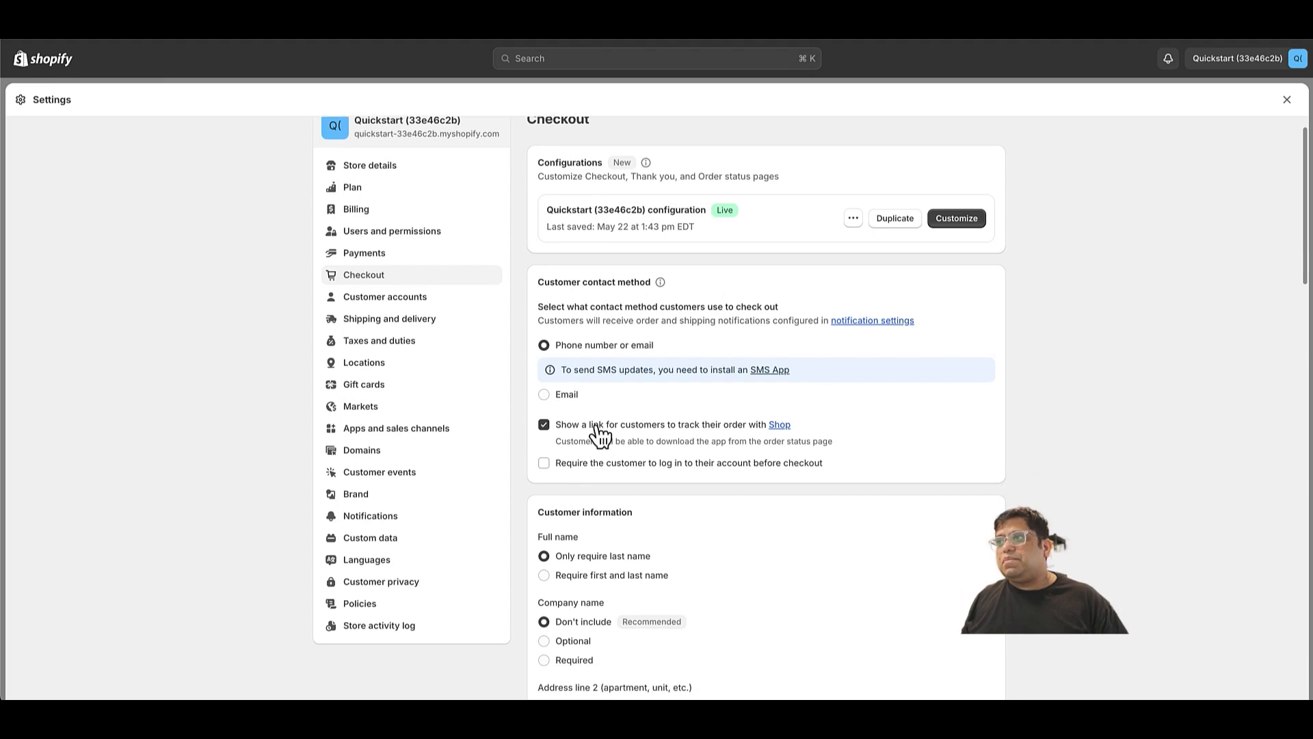
{"action": "scroll", "coordinate": [596, 429], "scroll_direction": "down", "scroll_amount": 4}
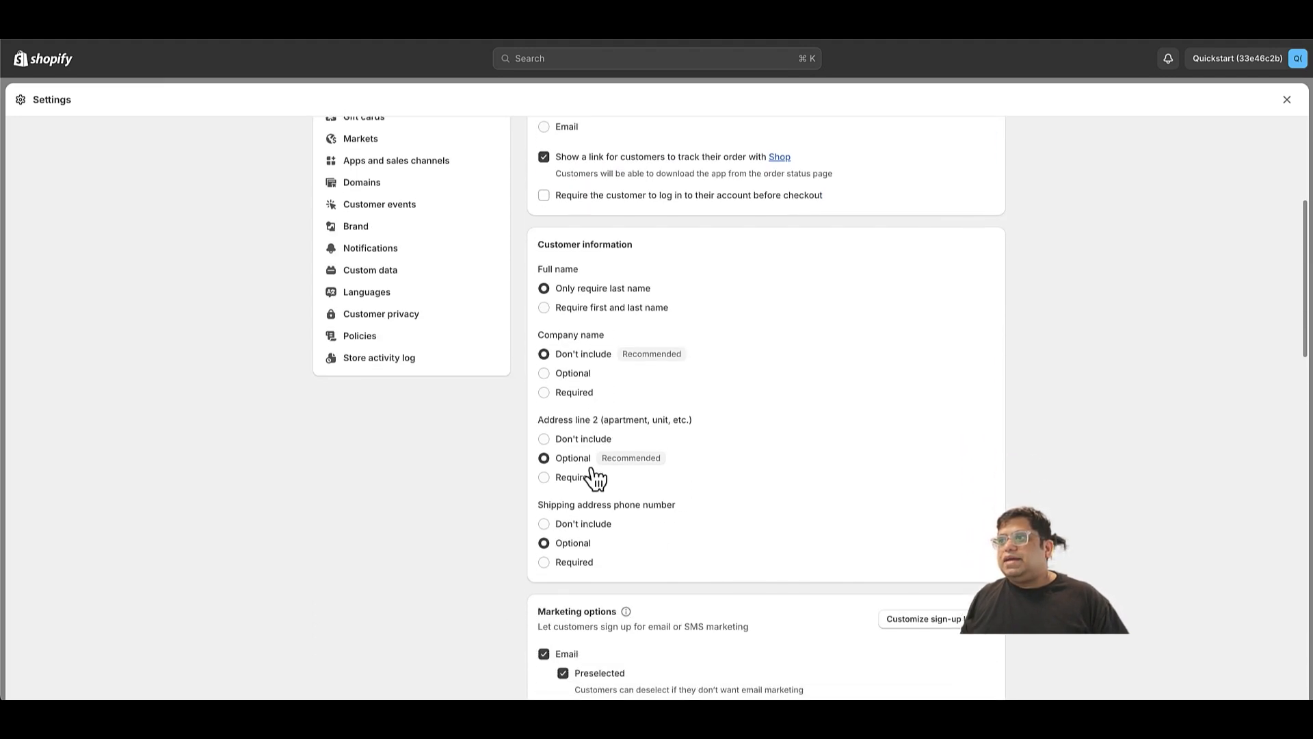
{"action": "scroll", "coordinate": [614, 547], "scroll_direction": "down", "scroll_amount": 1}
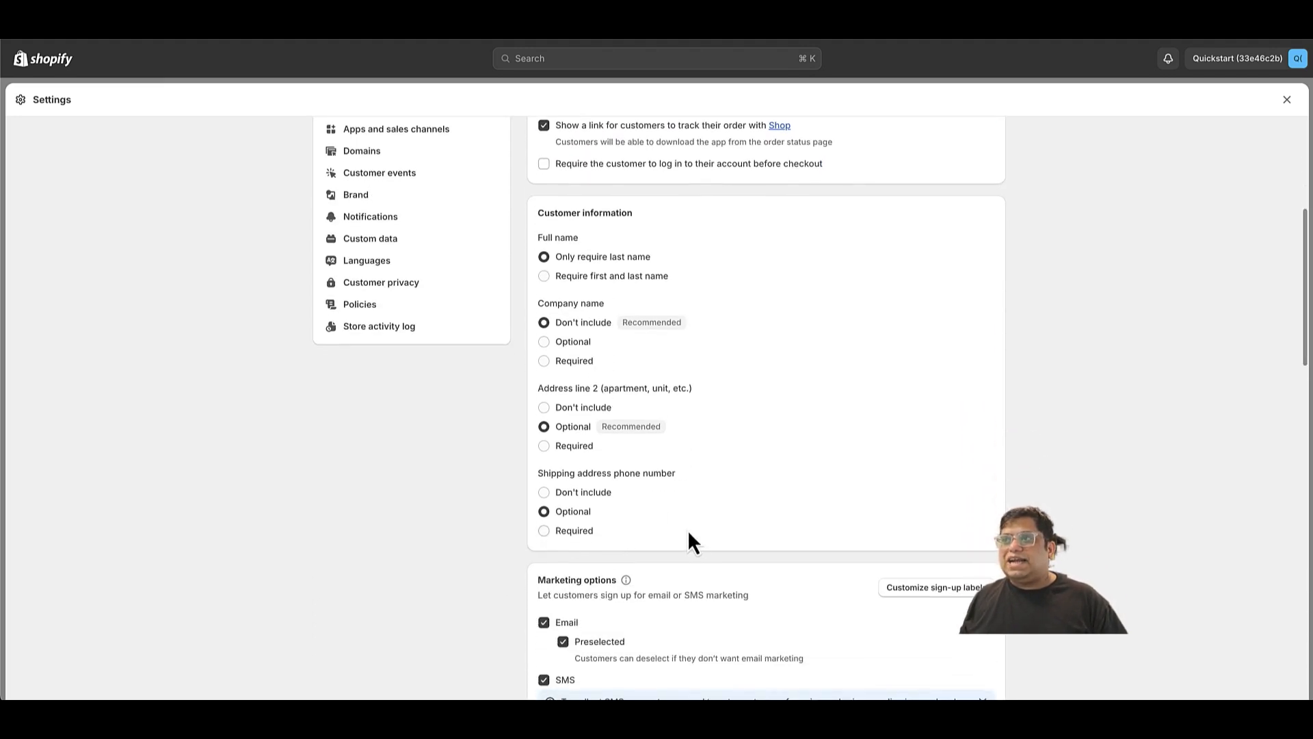
{"action": "scroll", "coordinate": [687, 537], "scroll_direction": "down", "scroll_amount": 1}
{"action": "scroll", "coordinate": [689, 531], "scroll_direction": "down", "scroll_amount": 2}
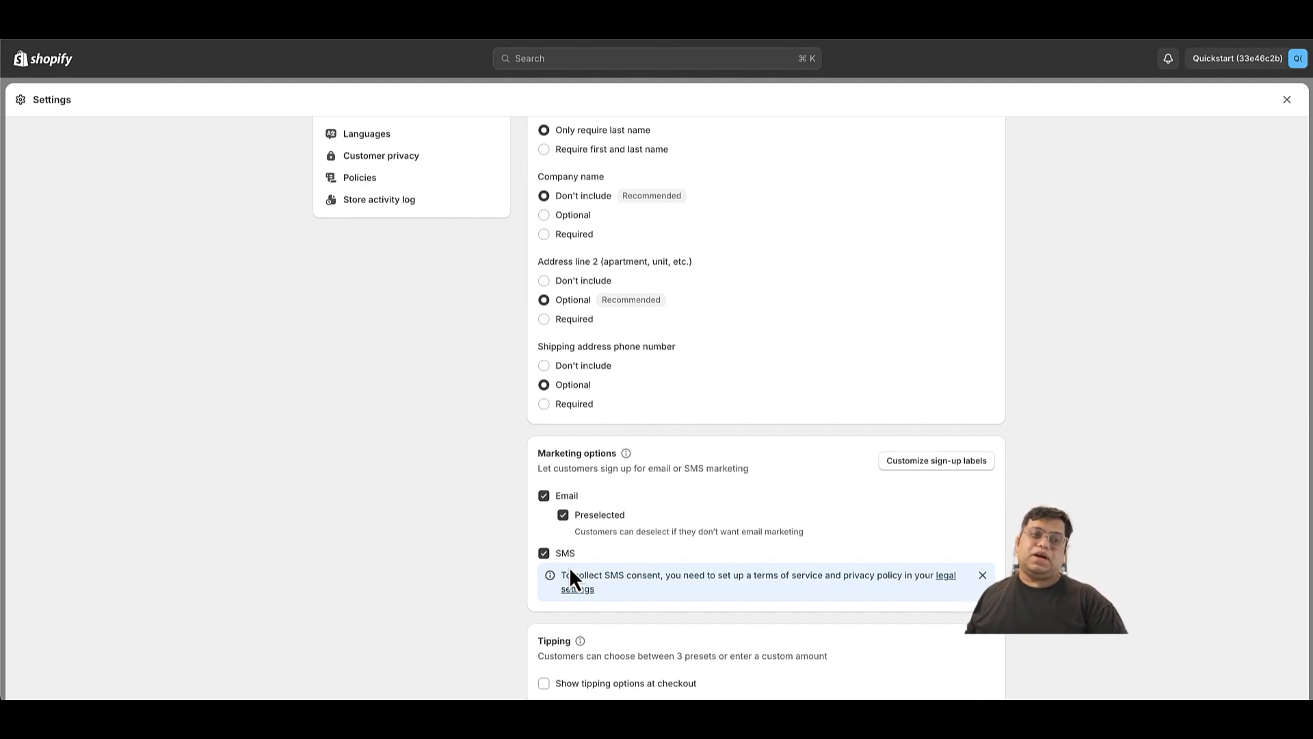
{"action": "left_click", "coordinate": [901, 466]}
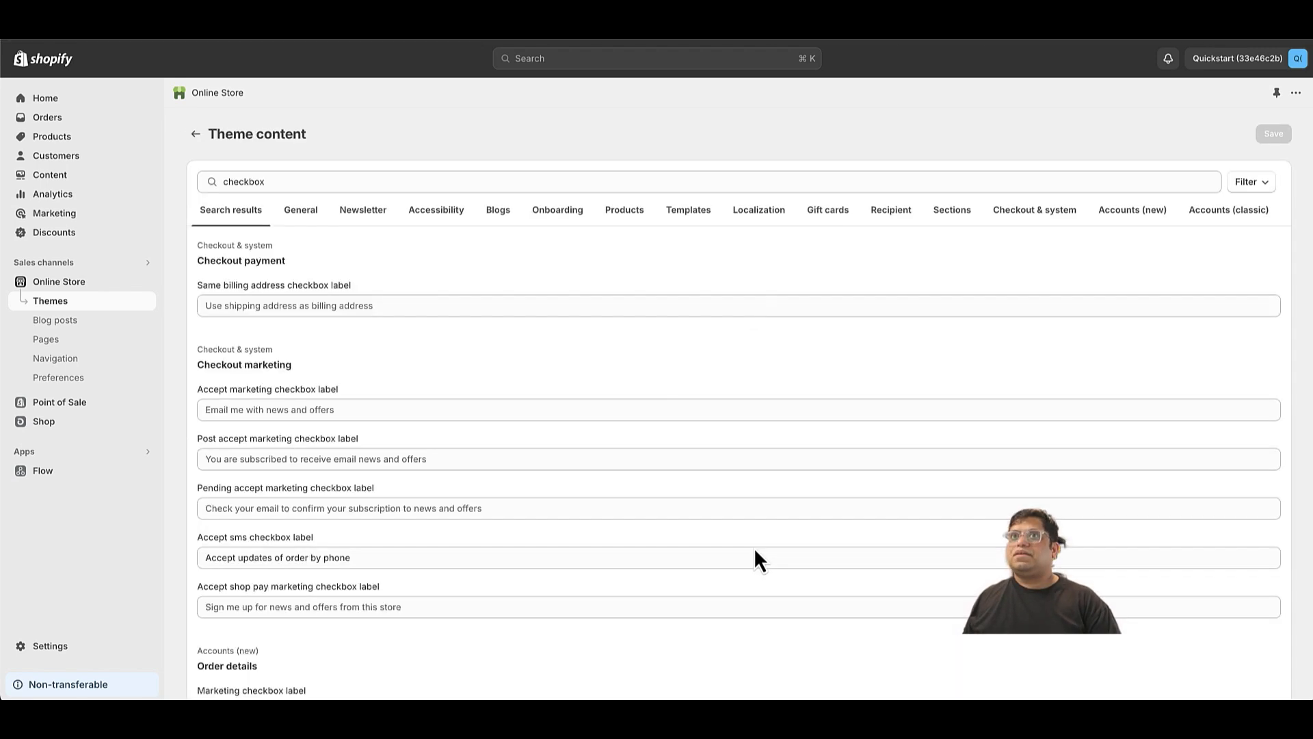
Clear the Accept sms checkbox label in the Checkout marketing section, and undo the deletion.
{"action": "scroll", "coordinate": [754, 547], "scroll_direction": "down", "scroll_amount": 1}
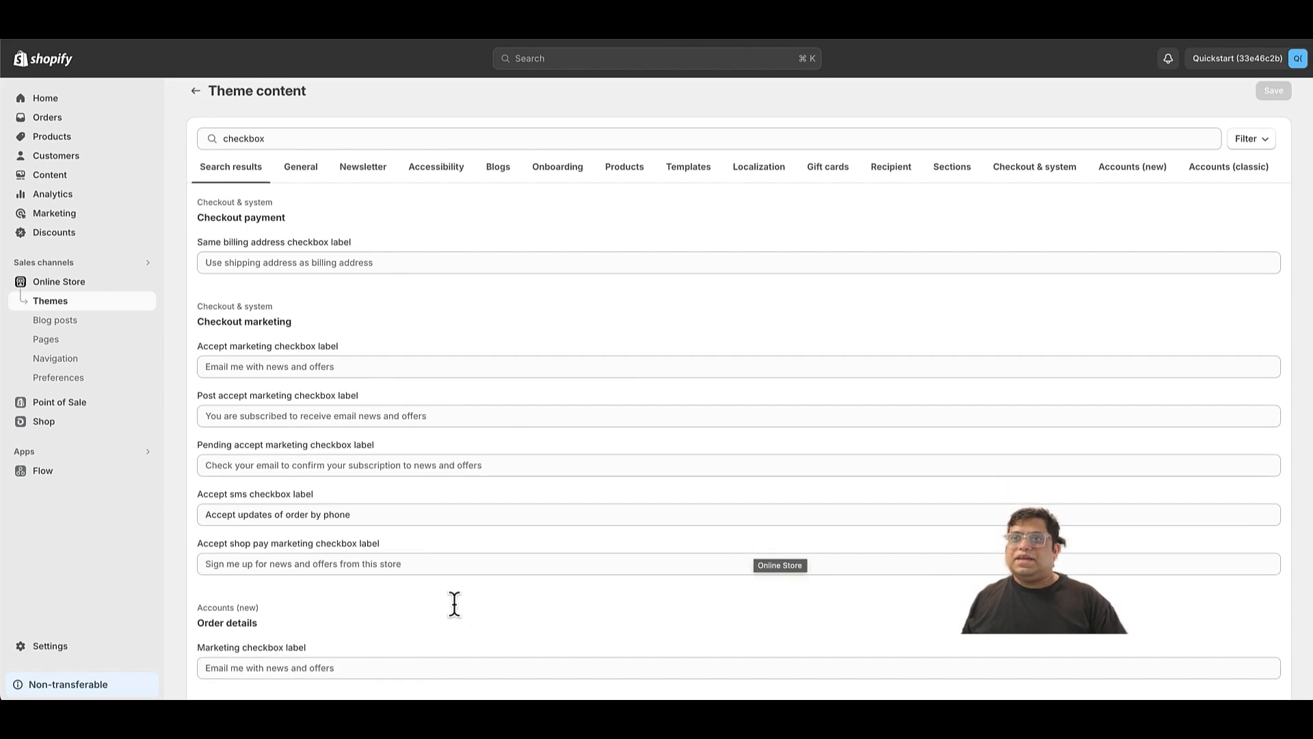
{"action": "scroll", "coordinate": [411, 563], "scroll_direction": "down", "scroll_amount": 5}
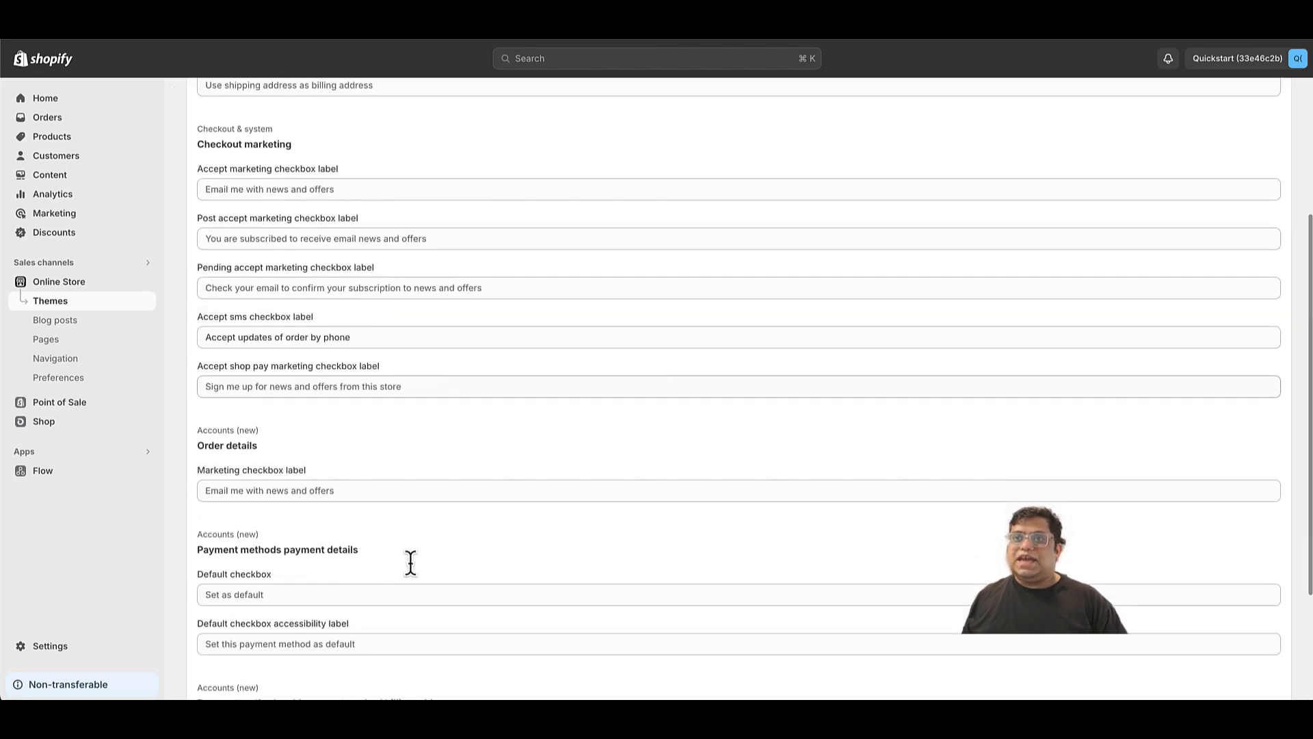
{"action": "triple_click", "coordinate": [313, 320]}
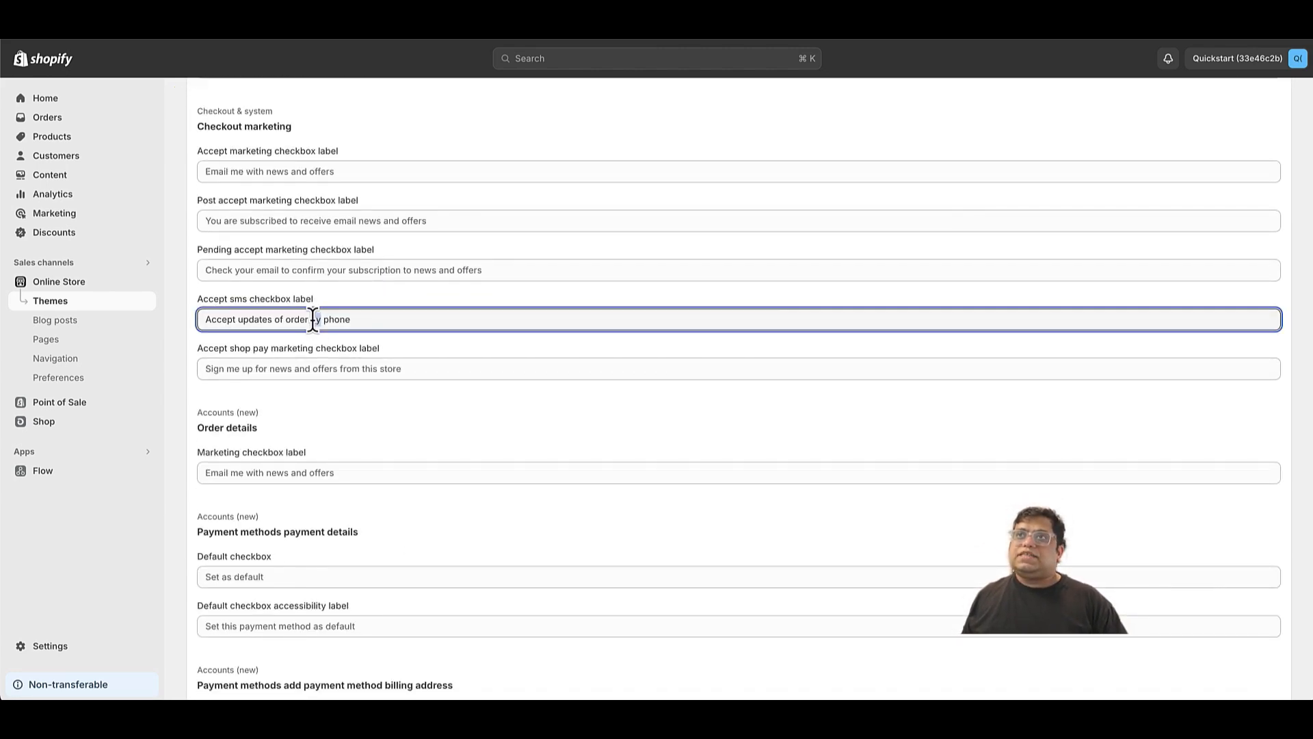
{"action": "key", "text": "BackSpace"}
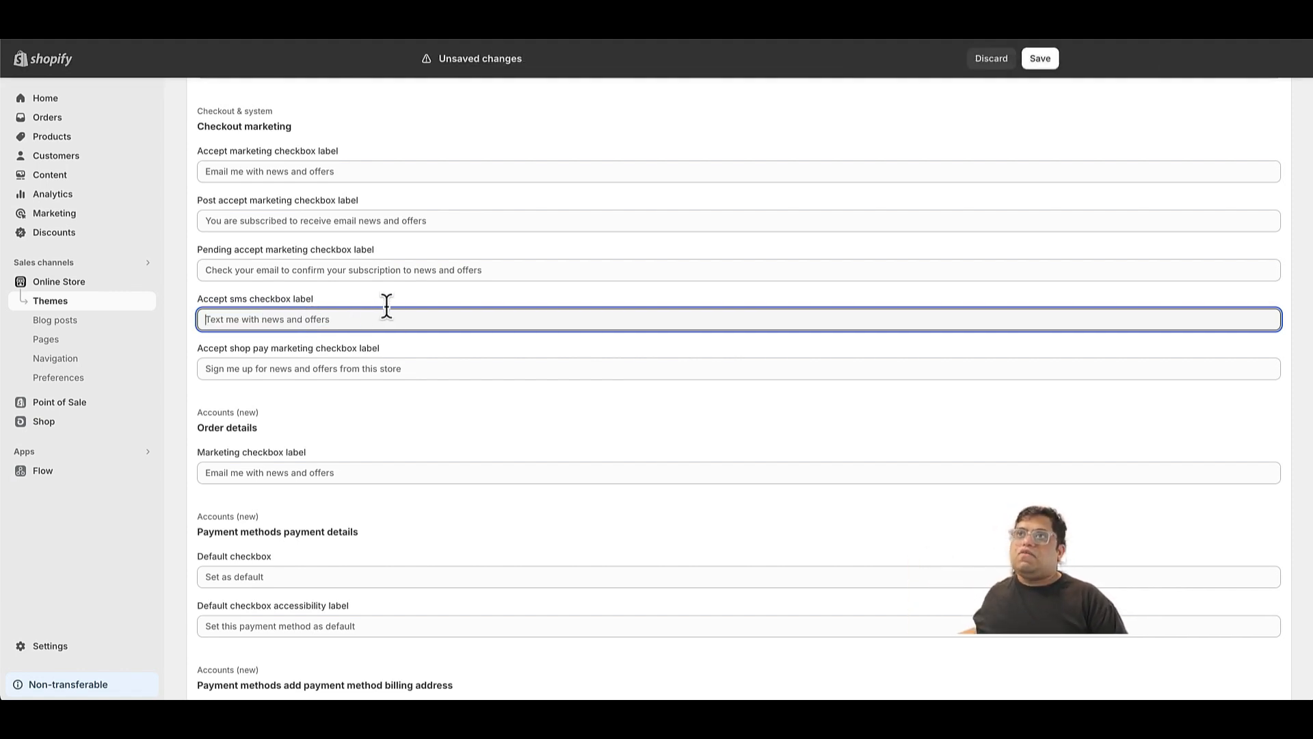
{"action": "key", "text": "super+z"}
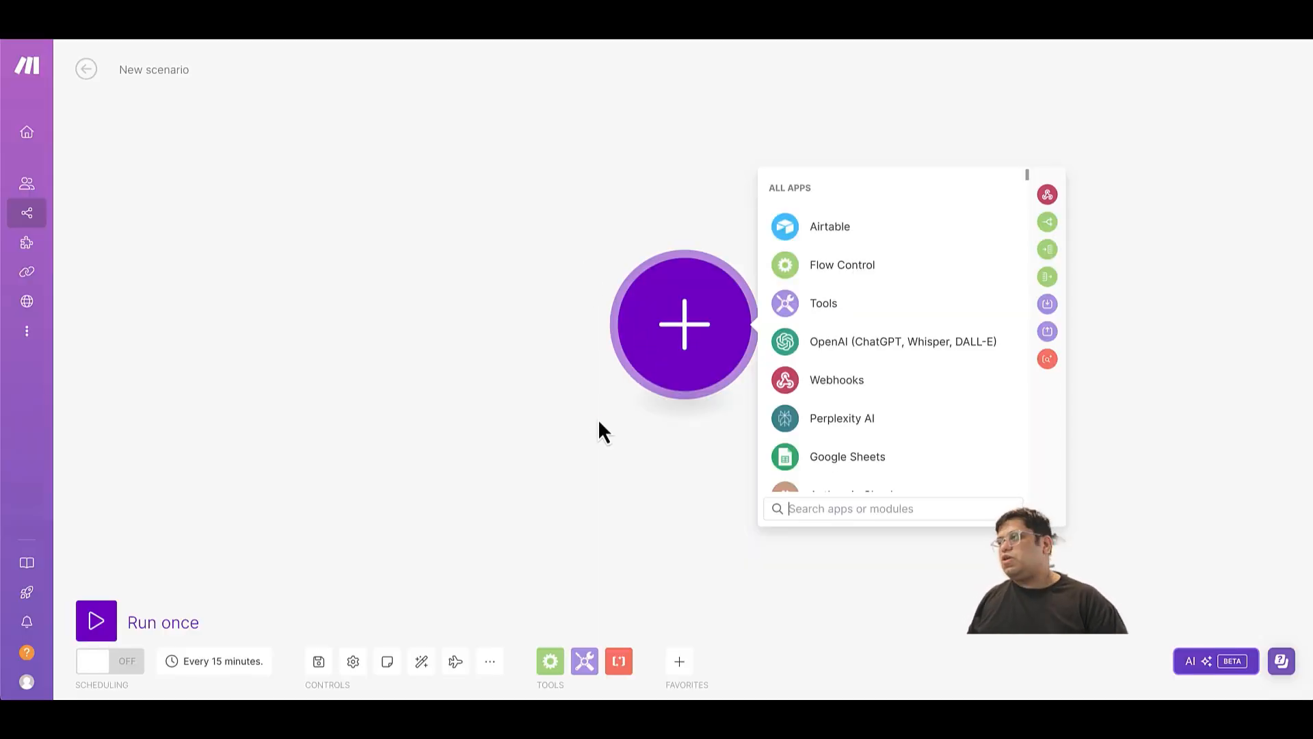
In Make, add the Shopify Watch Abandoned Checkouts module as the trigger of the new scenario.
{"action": "type", "text": "s"}
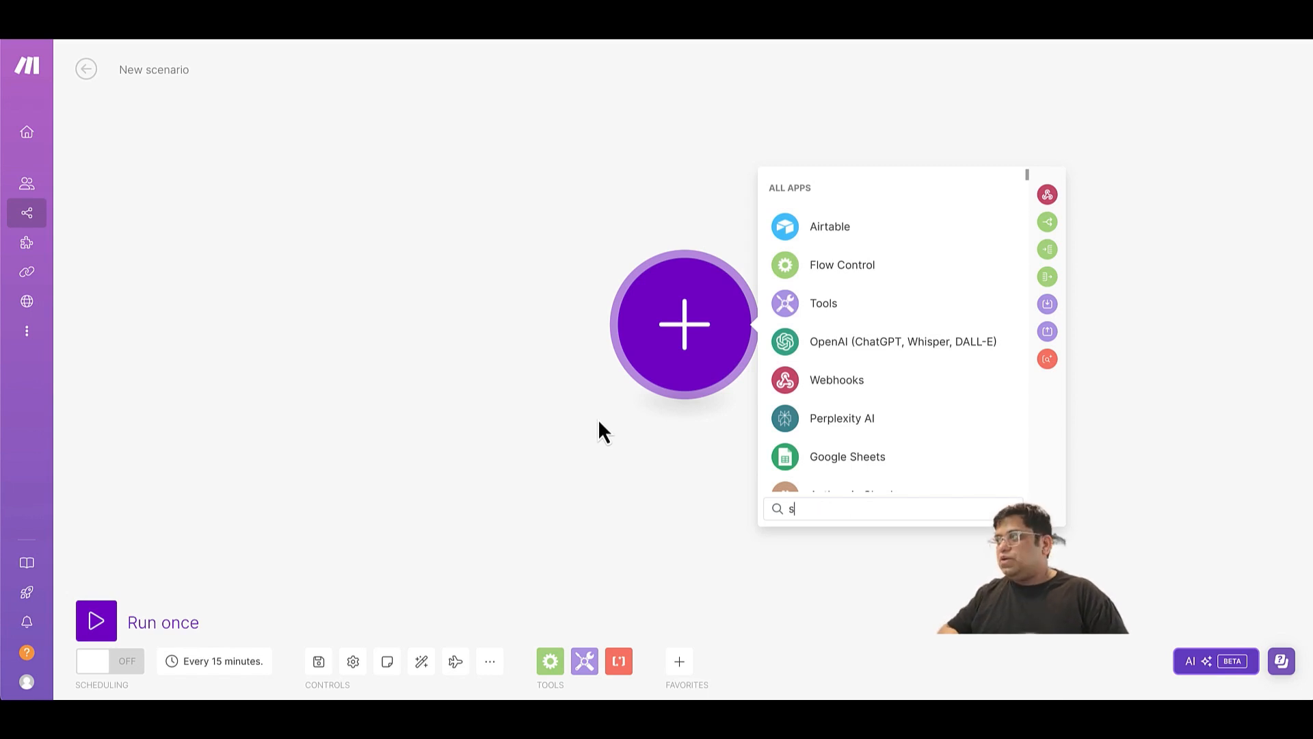
{"action": "type", "text": "hop"}
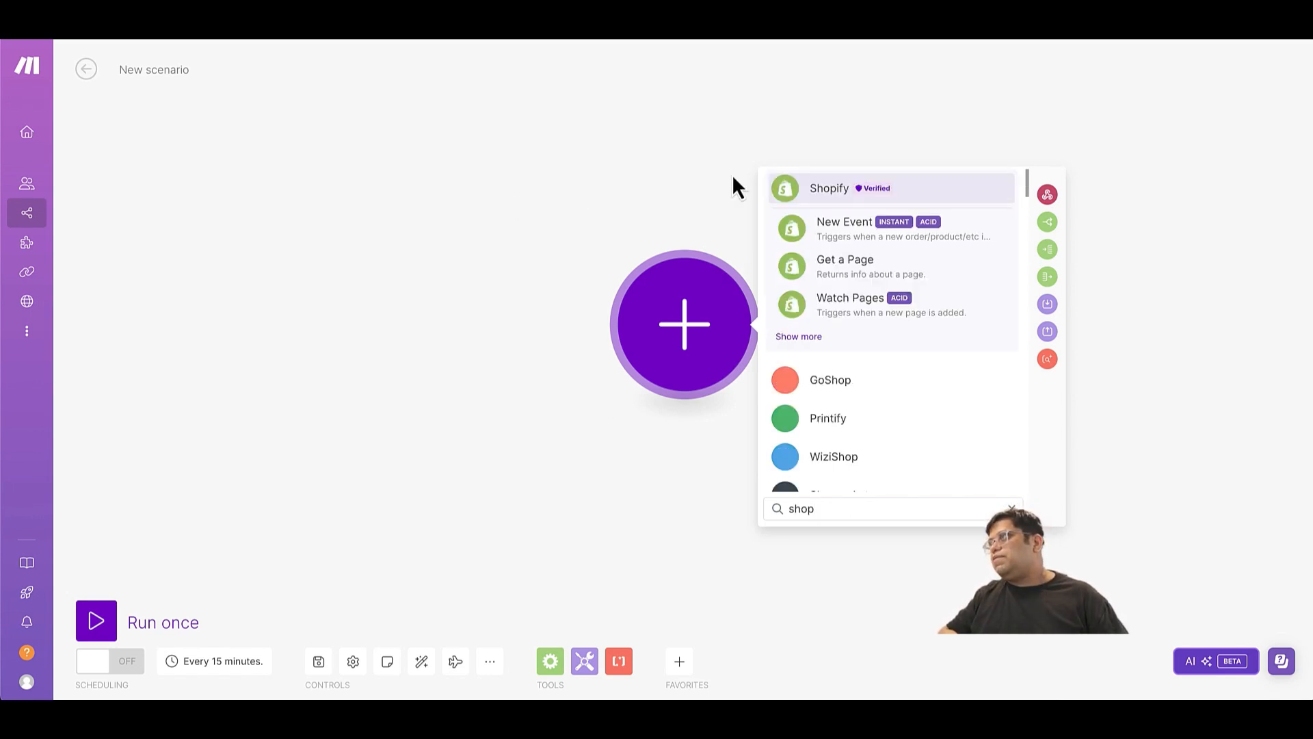
{"action": "left_click", "coordinate": [809, 199]}
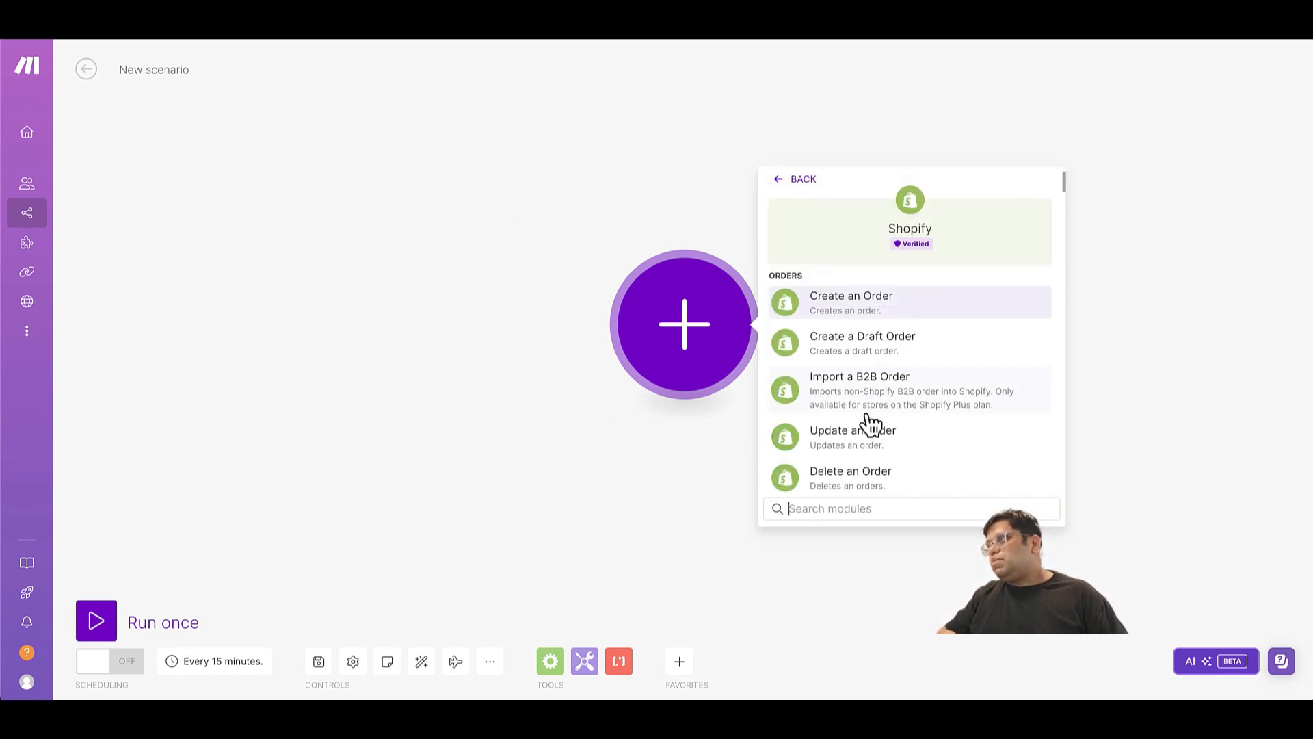
{"action": "left_click", "coordinate": [864, 510]}
{"action": "type", "text": "abandon"}
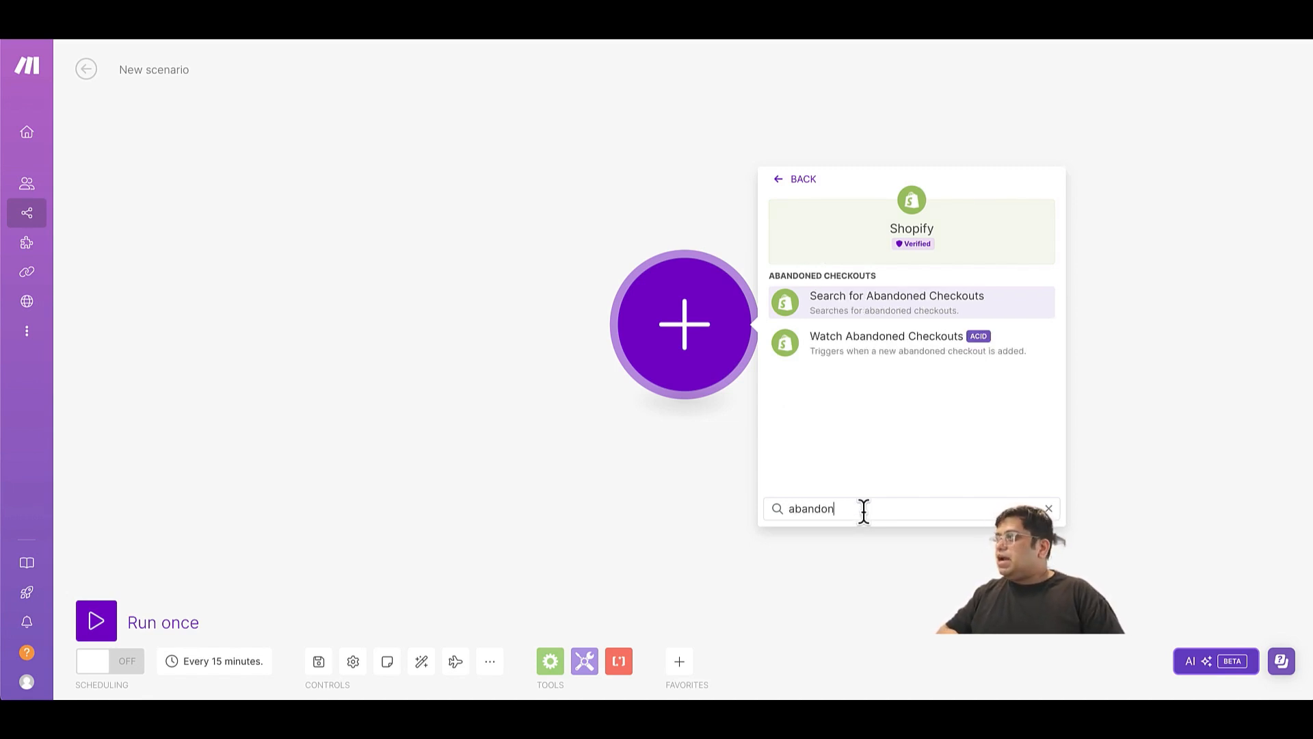
{"action": "left_click", "coordinate": [887, 362]}
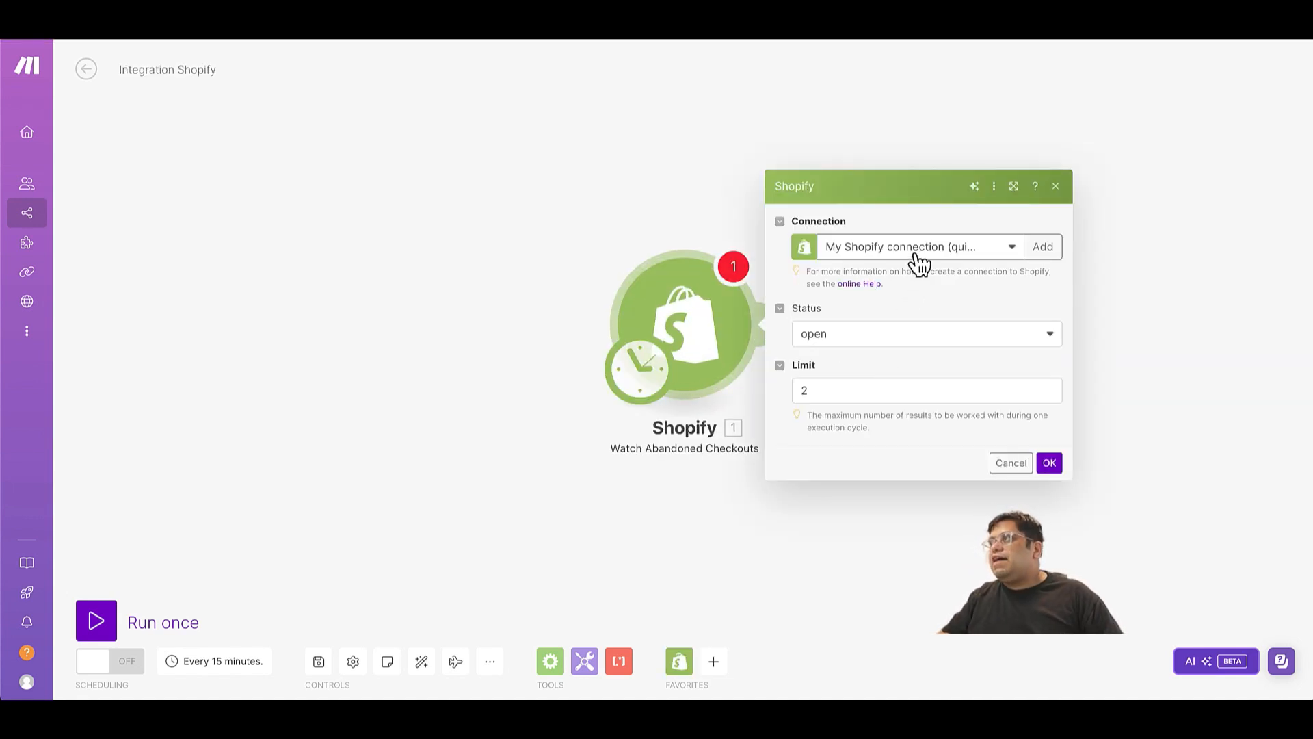
Configure the abandoned checkouts trigger with the existing My Shopify connection and a limit of 1.
{"action": "left_click", "coordinate": [917, 257]}
{"action": "left_click", "coordinate": [923, 280]}
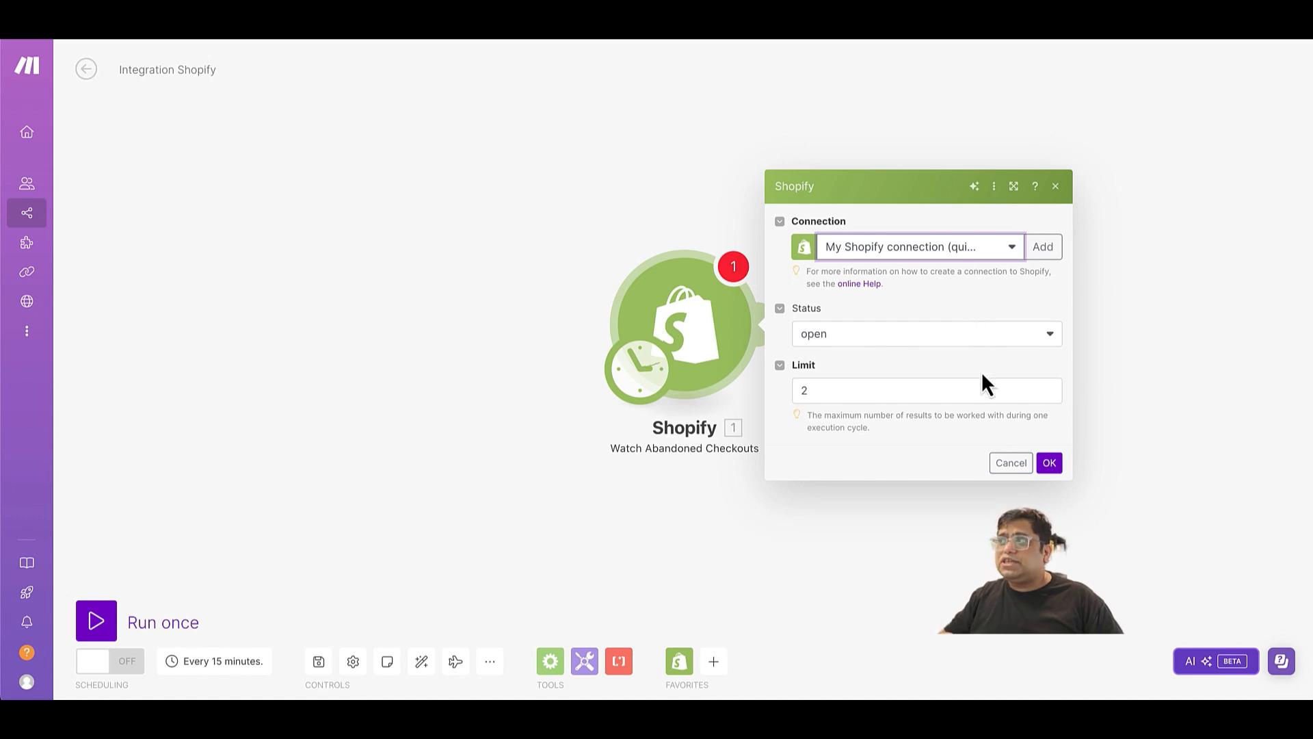
{"action": "left_click", "coordinate": [936, 380]}
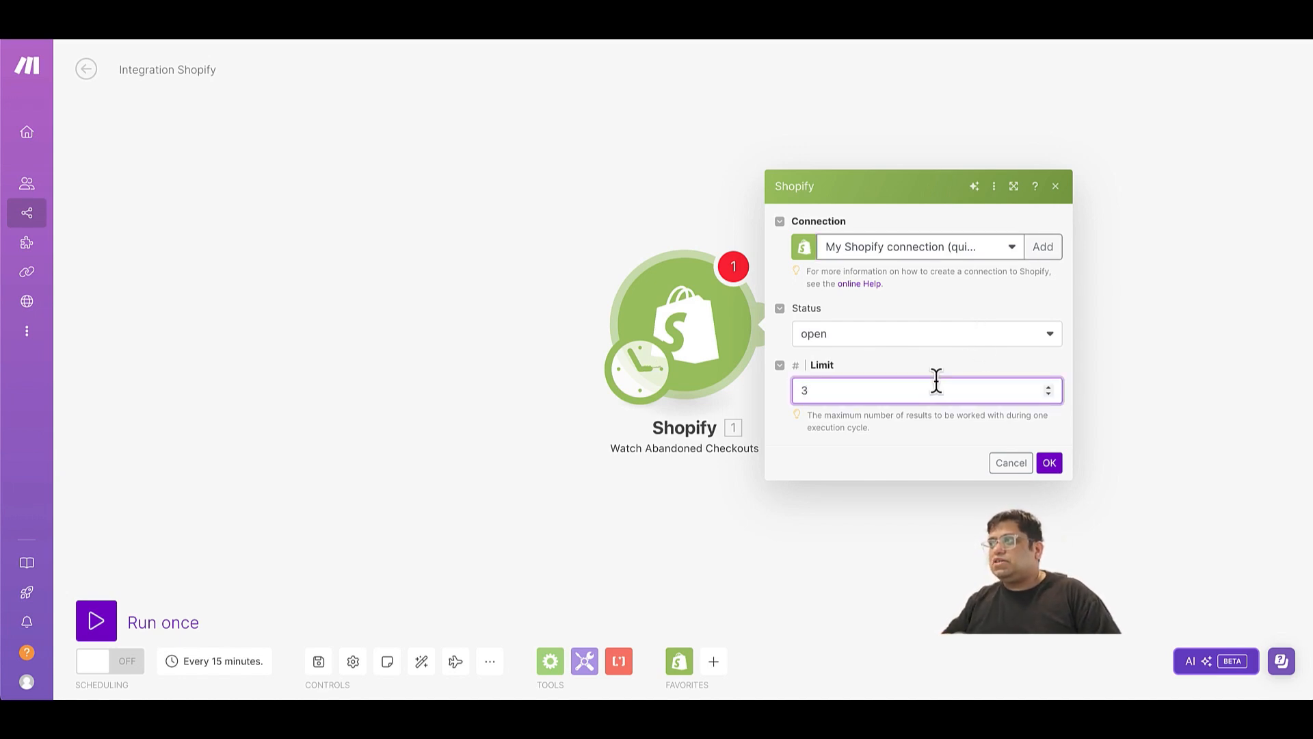
{"action": "key", "text": "BackSpace"}
{"action": "type", "text": "1"}
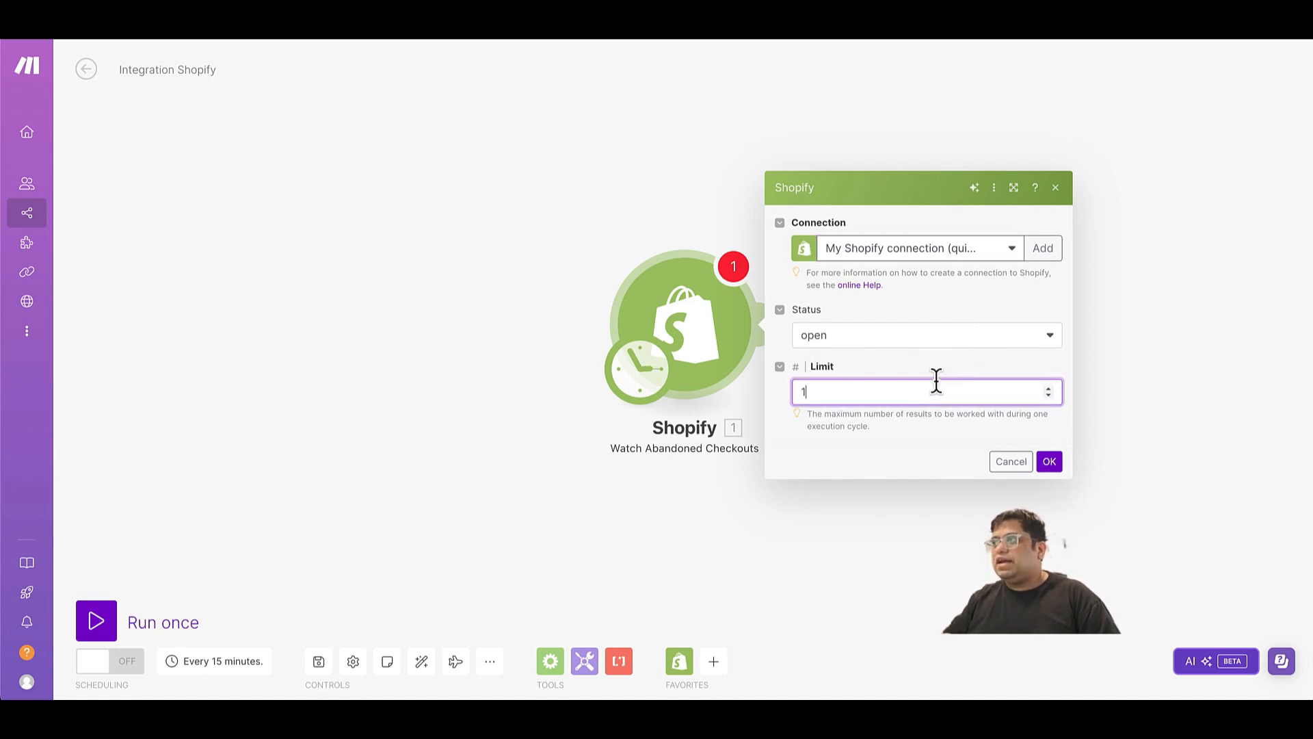
{"action": "left_click", "coordinate": [1048, 461]}
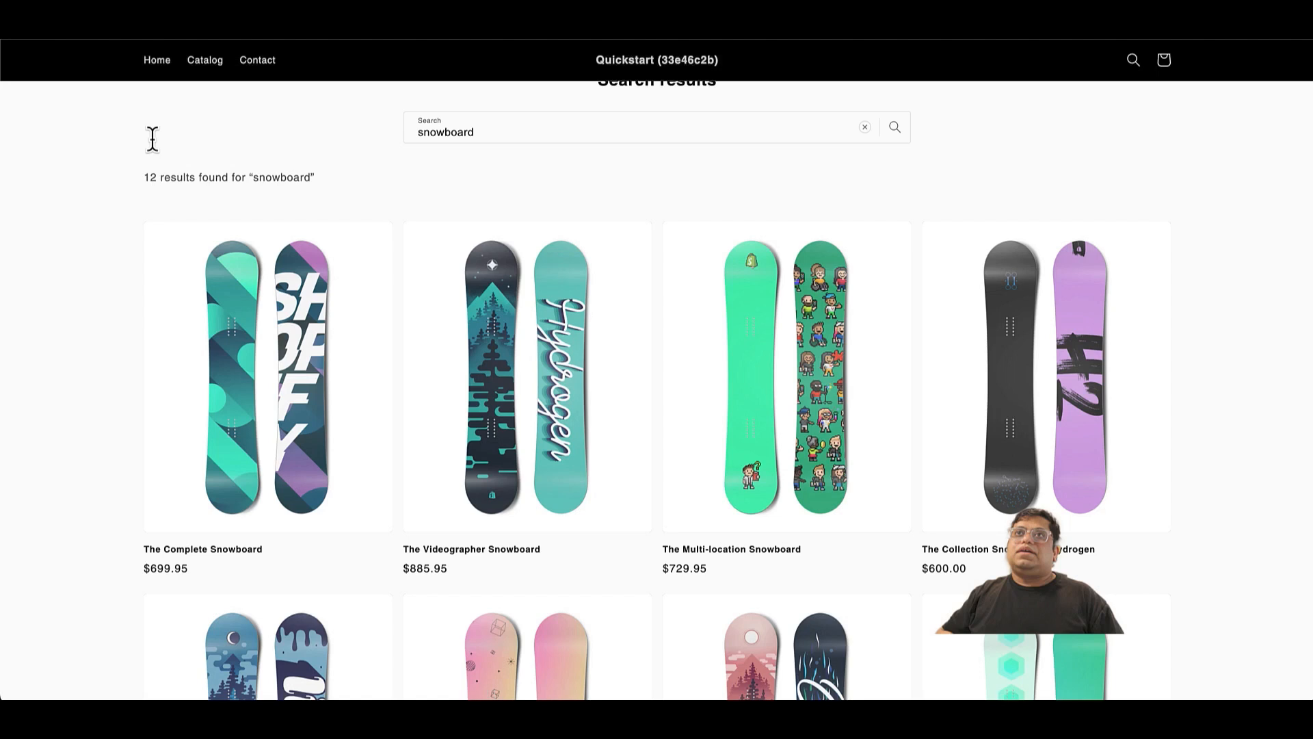
In the Quickstart online store, add The 3p Fulfilled Snowboard to the cart and proceed to checkout.
{"action": "scroll", "coordinate": [873, 507], "scroll_direction": "down", "scroll_amount": 2}
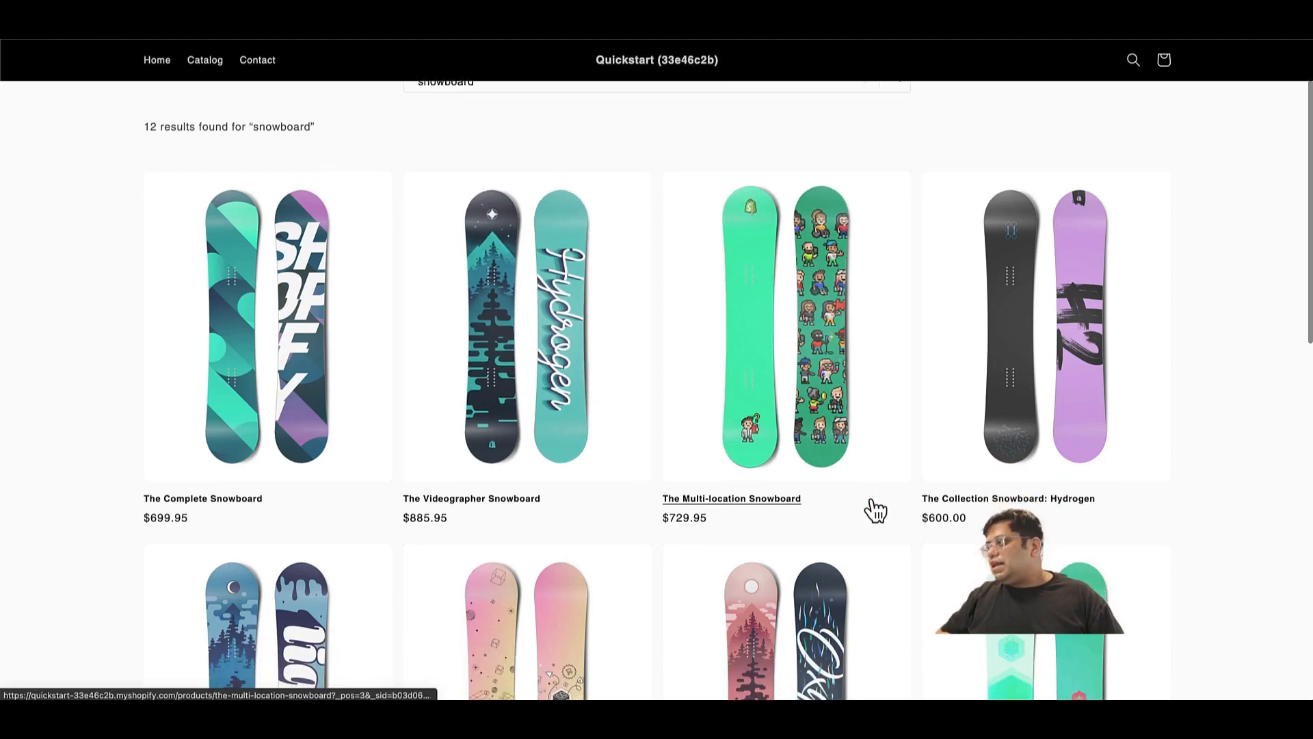
{"action": "scroll", "coordinate": [874, 510], "scroll_direction": "down", "scroll_amount": 3}
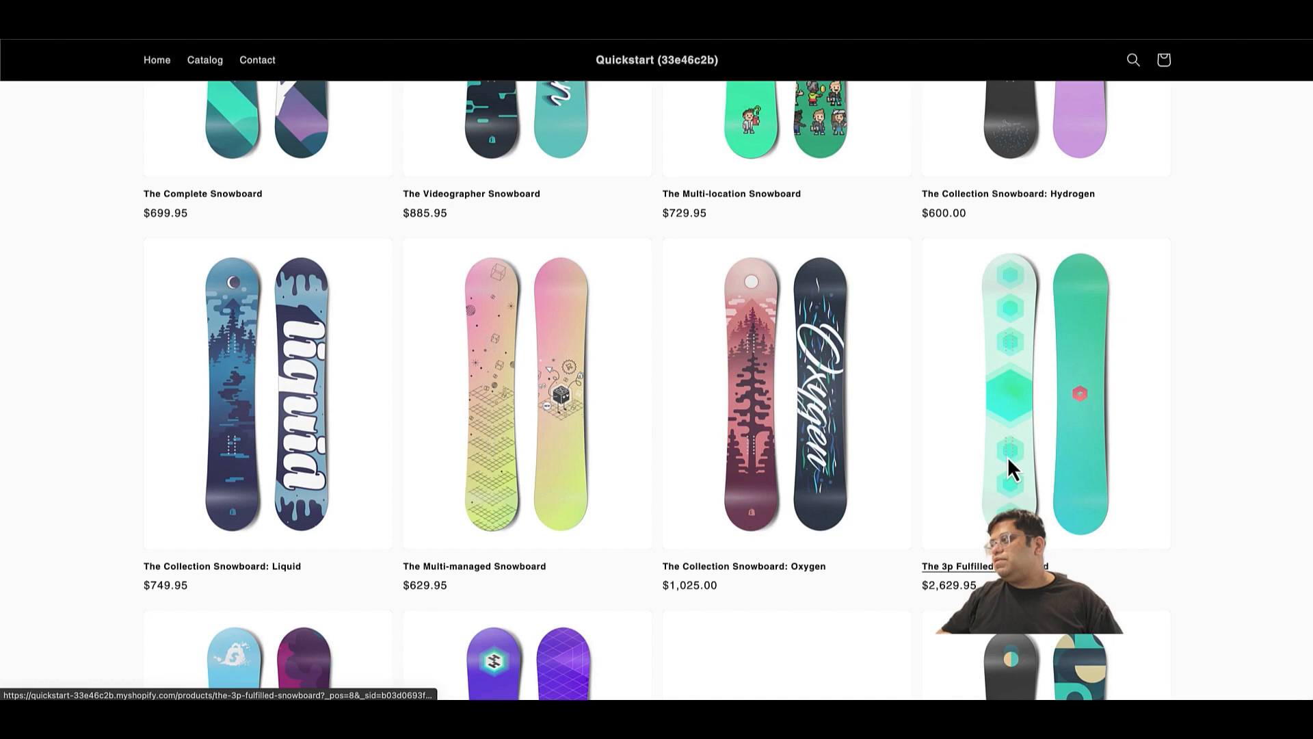
{"action": "left_click", "coordinate": [1008, 457]}
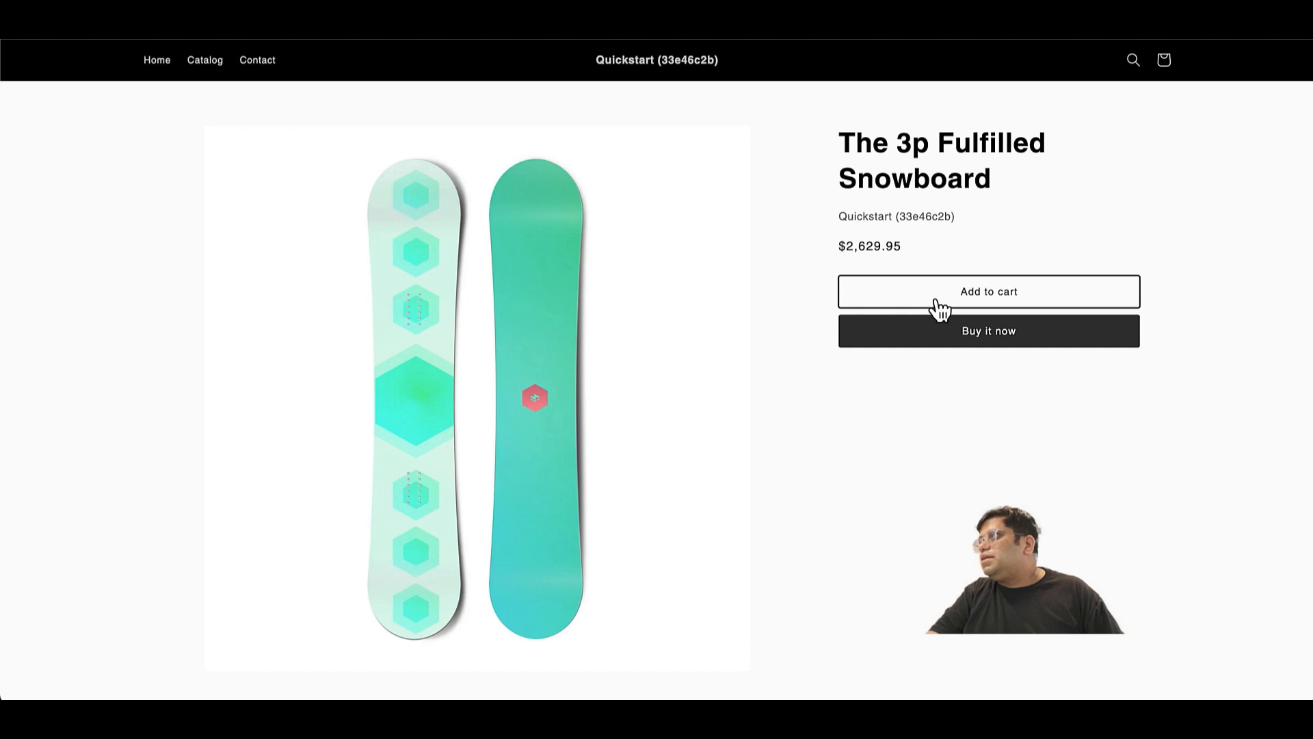
{"action": "left_click", "coordinate": [936, 303]}
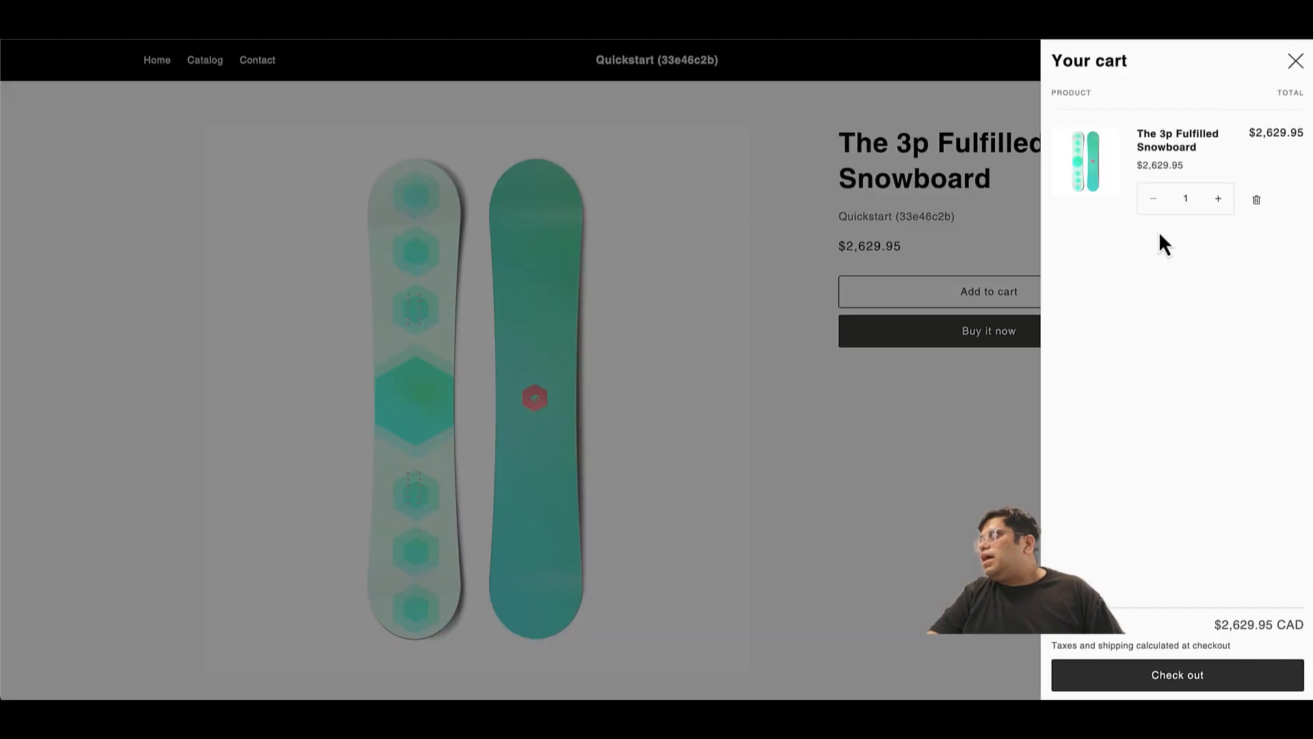
{"action": "left_click", "coordinate": [1142, 670]}
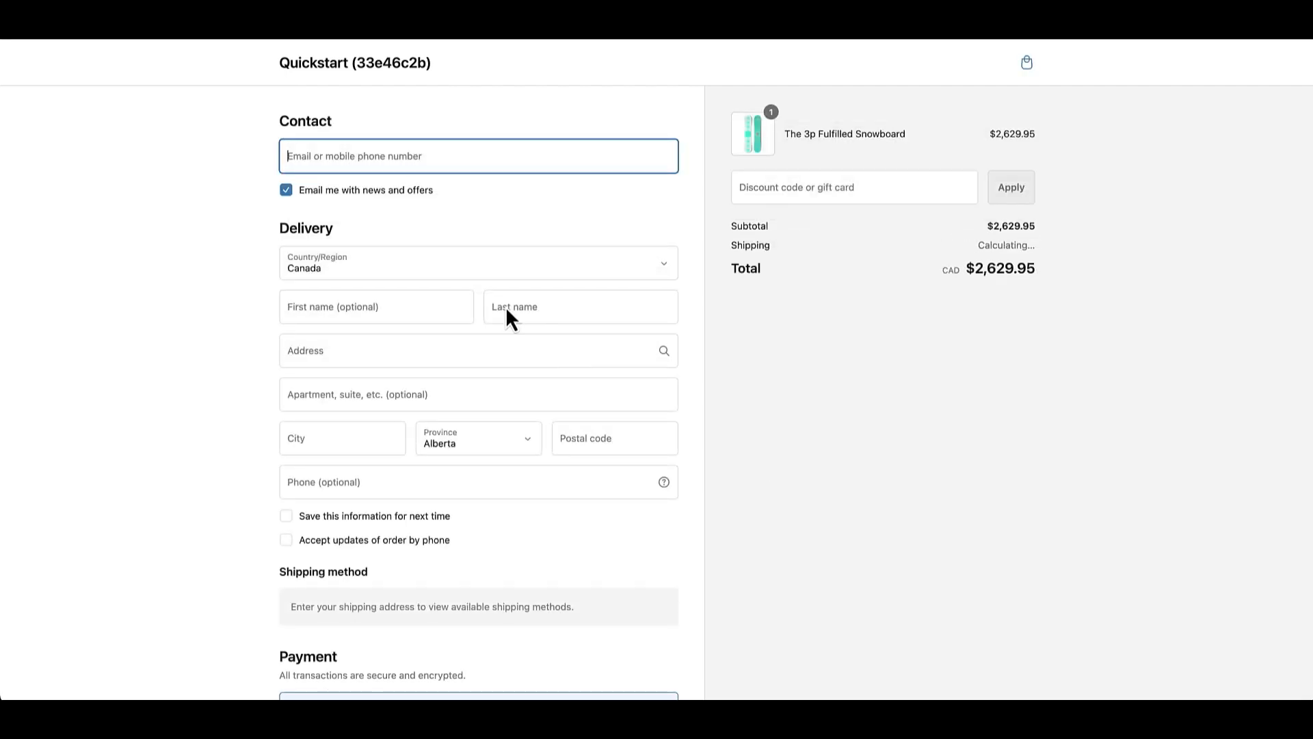
Enter the customer's mobile phone number as the checkout contact, using a saved entry.
{"action": "left_click", "coordinate": [471, 154]}
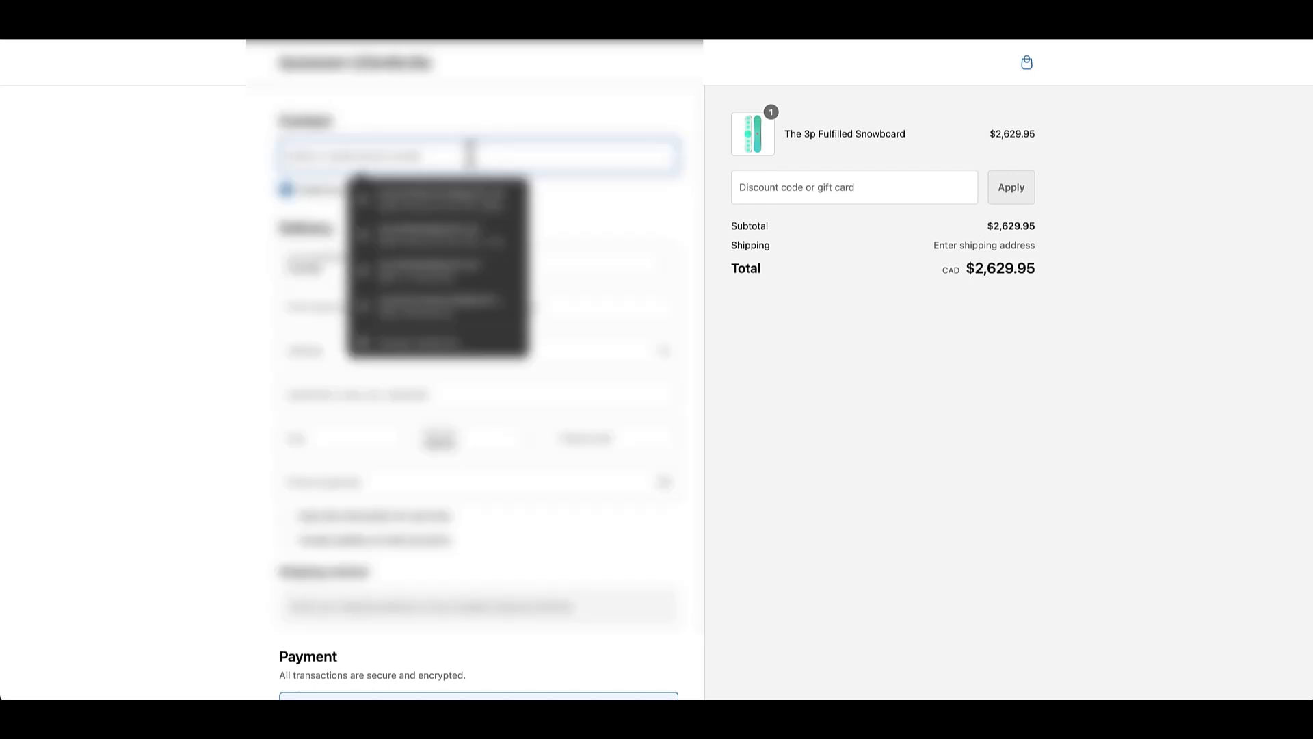
{"action": "type", "text": "647"}
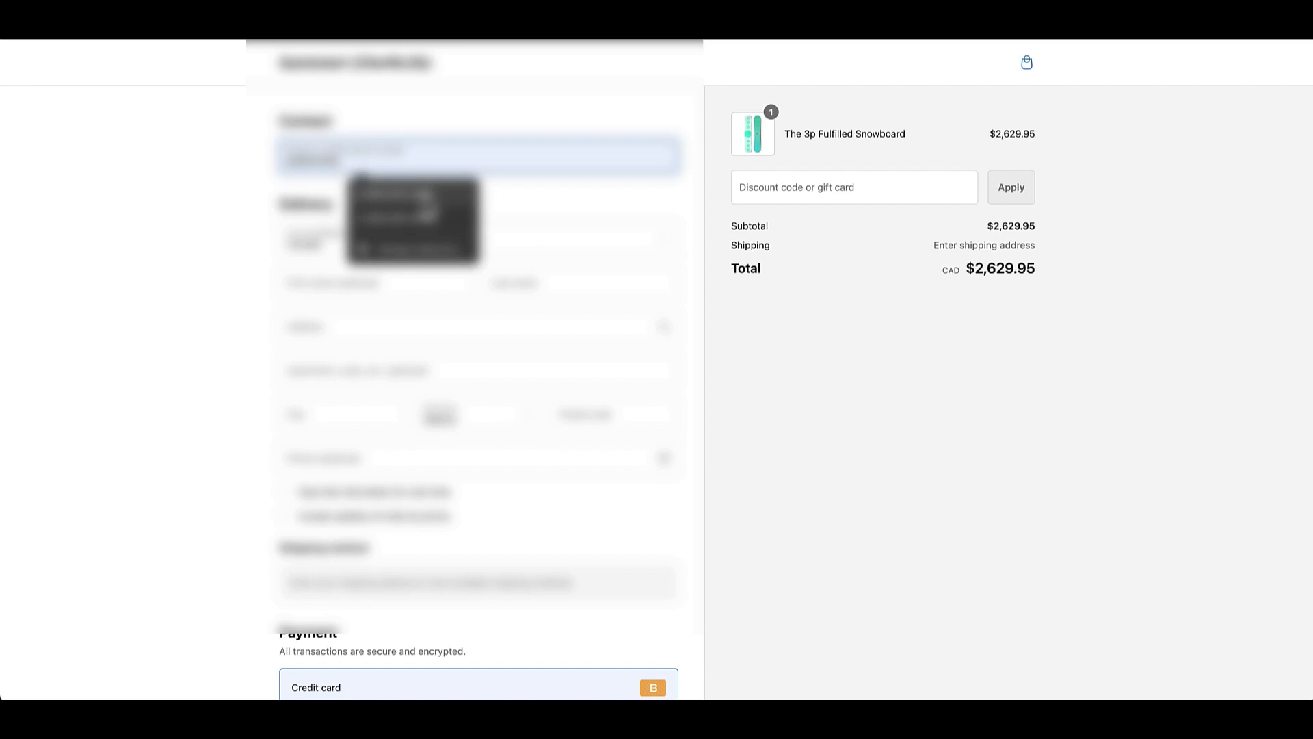
{"action": "left_click", "coordinate": [396, 193]}
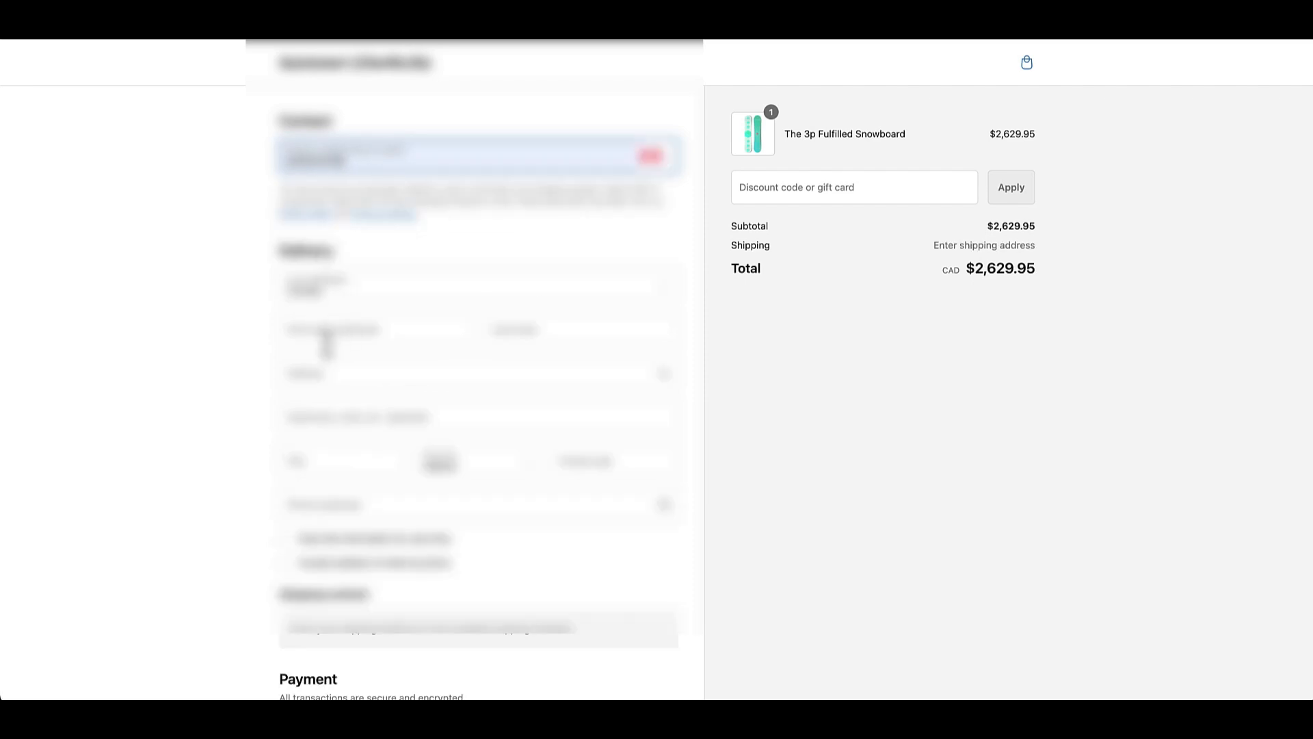
Fill in the checkout's delivery details from a saved address.
{"action": "left_click", "coordinate": [331, 334]}
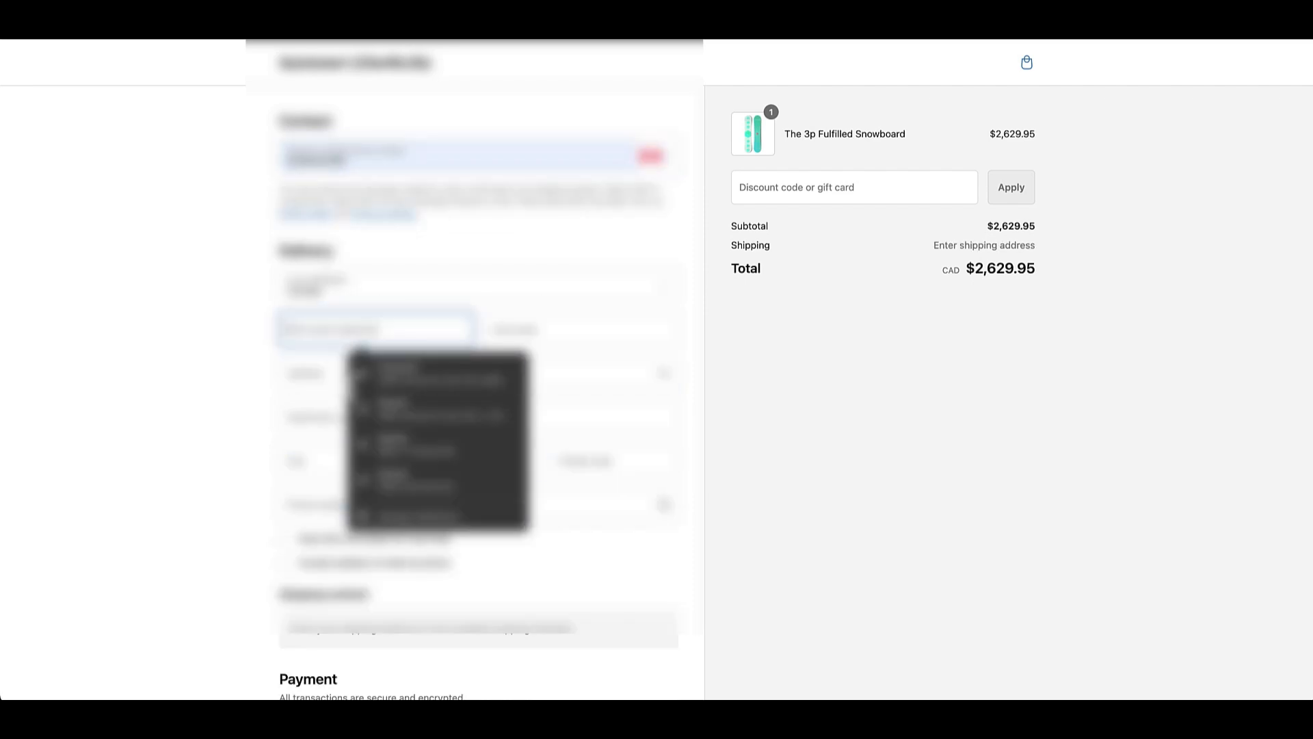
{"action": "left_click", "coordinate": [416, 454]}
{"action": "scroll", "coordinate": [372, 558], "scroll_direction": "down", "scroll_amount": 1}
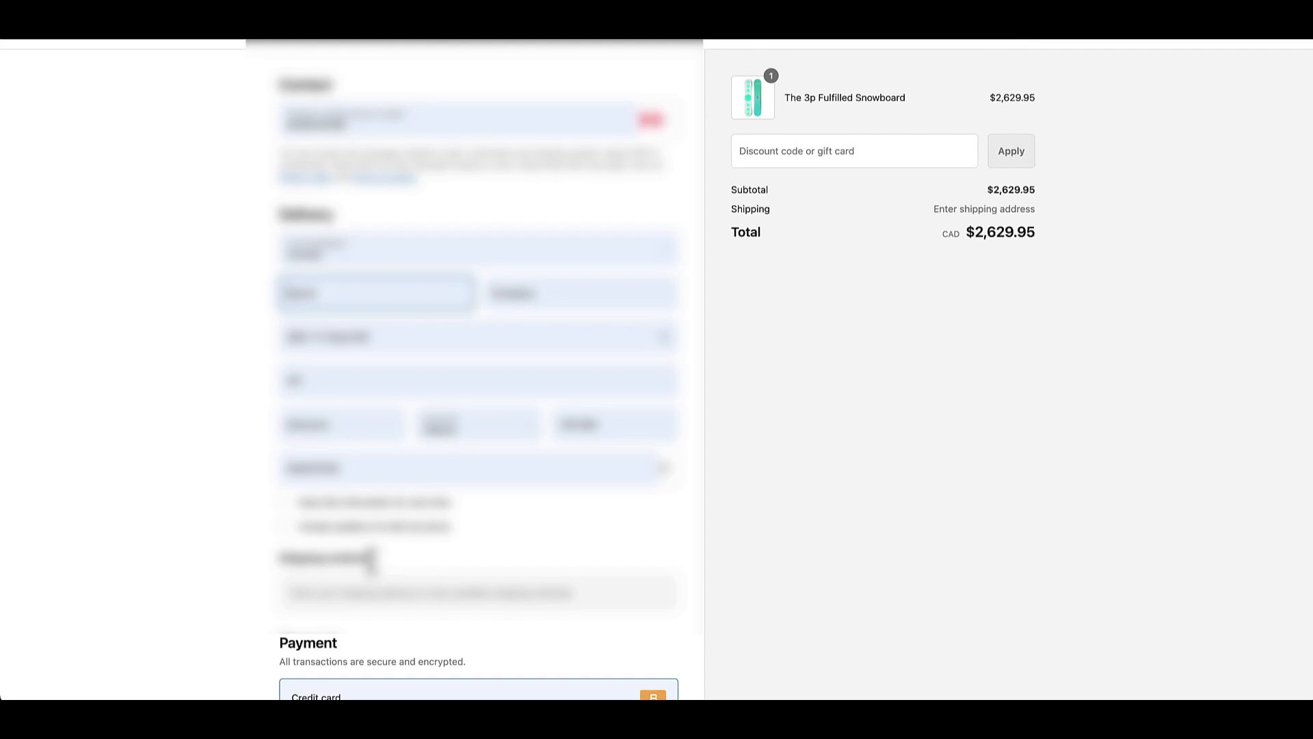
Replace the first name in the delivery details with Test.
{"action": "left_click", "coordinate": [306, 283]}
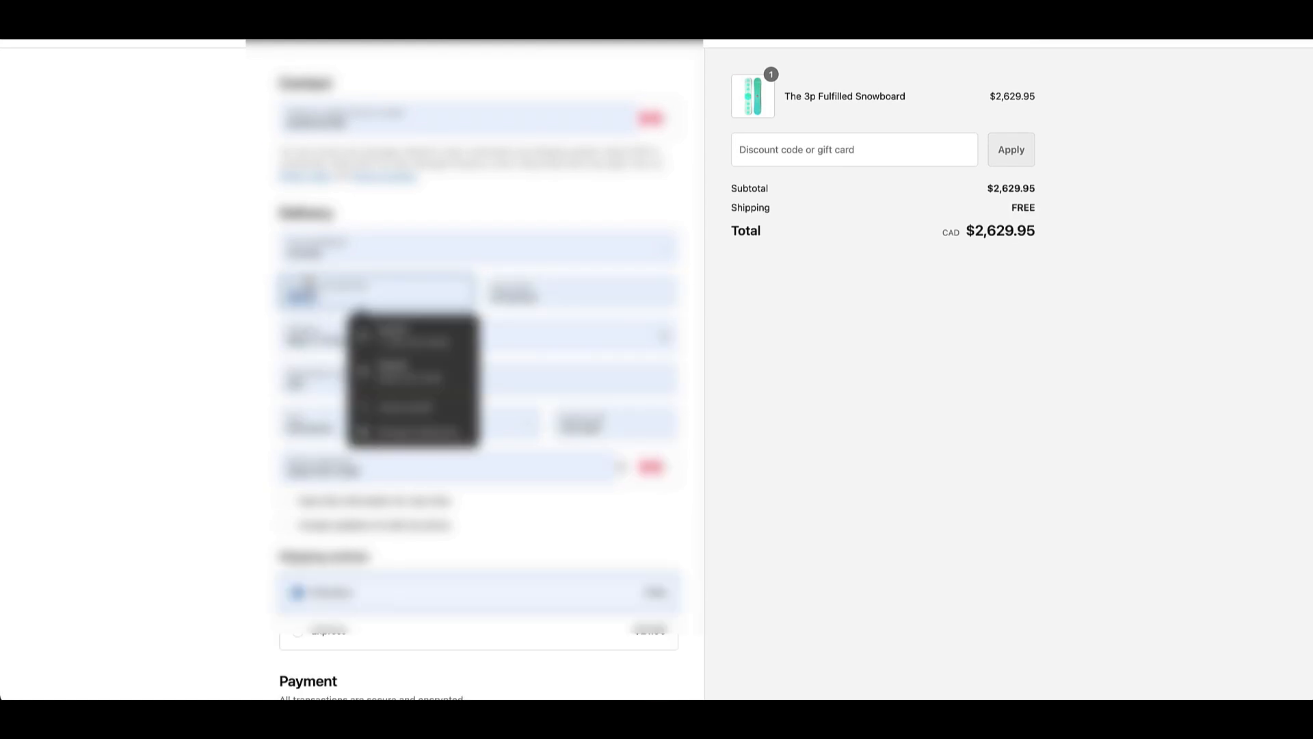
{"action": "key", "text": "BackSpace"}
{"action": "type", "text": "Test"}
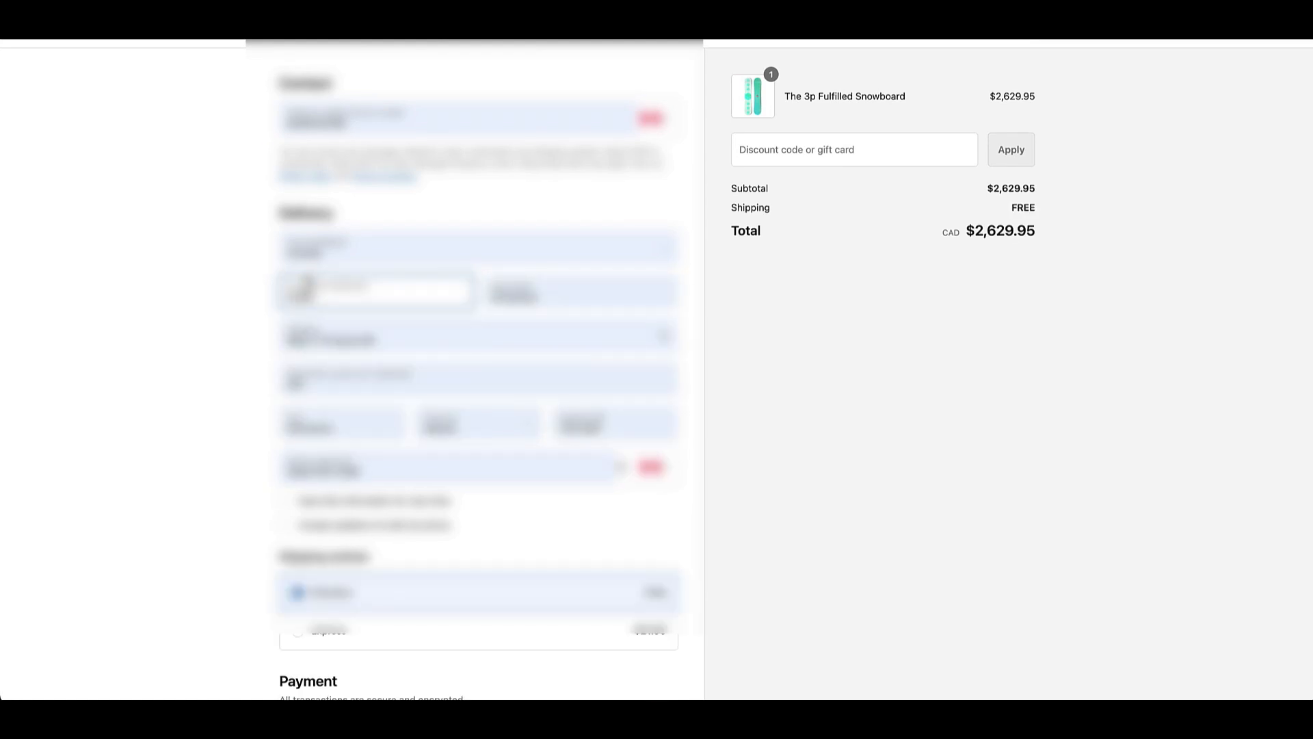
{"action": "key", "text": "Tab"}
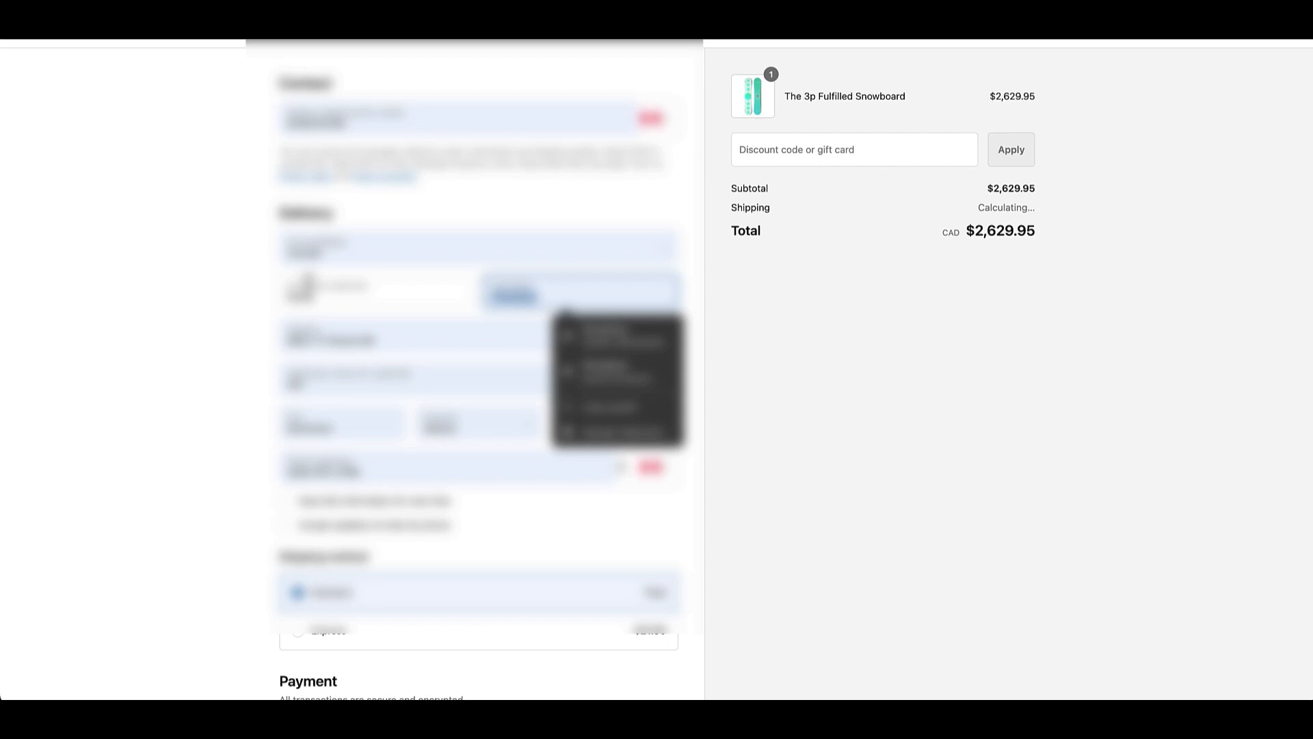
{"action": "scroll", "coordinate": [301, 284], "scroll_direction": "down", "scroll_amount": 2}
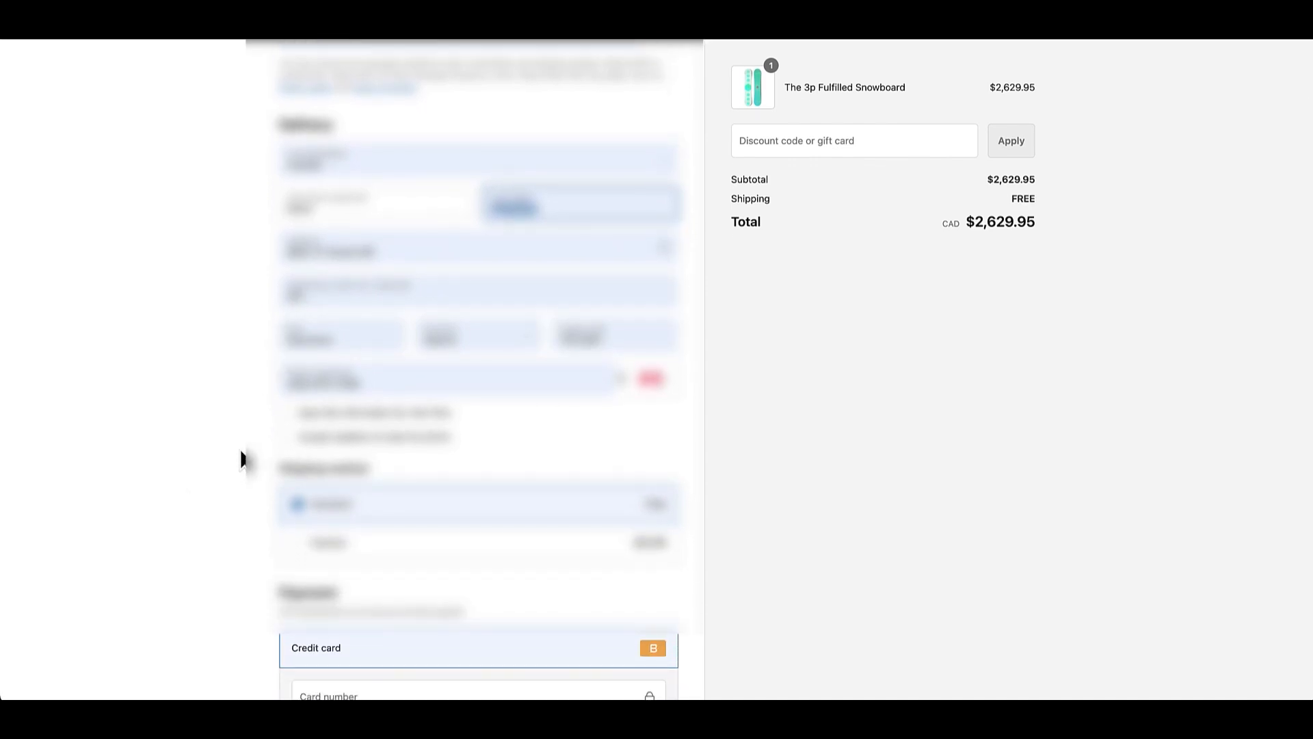
Turn on the second opt-in option below the delivery phone number in the checkout.
{"action": "left_click", "coordinate": [286, 436]}
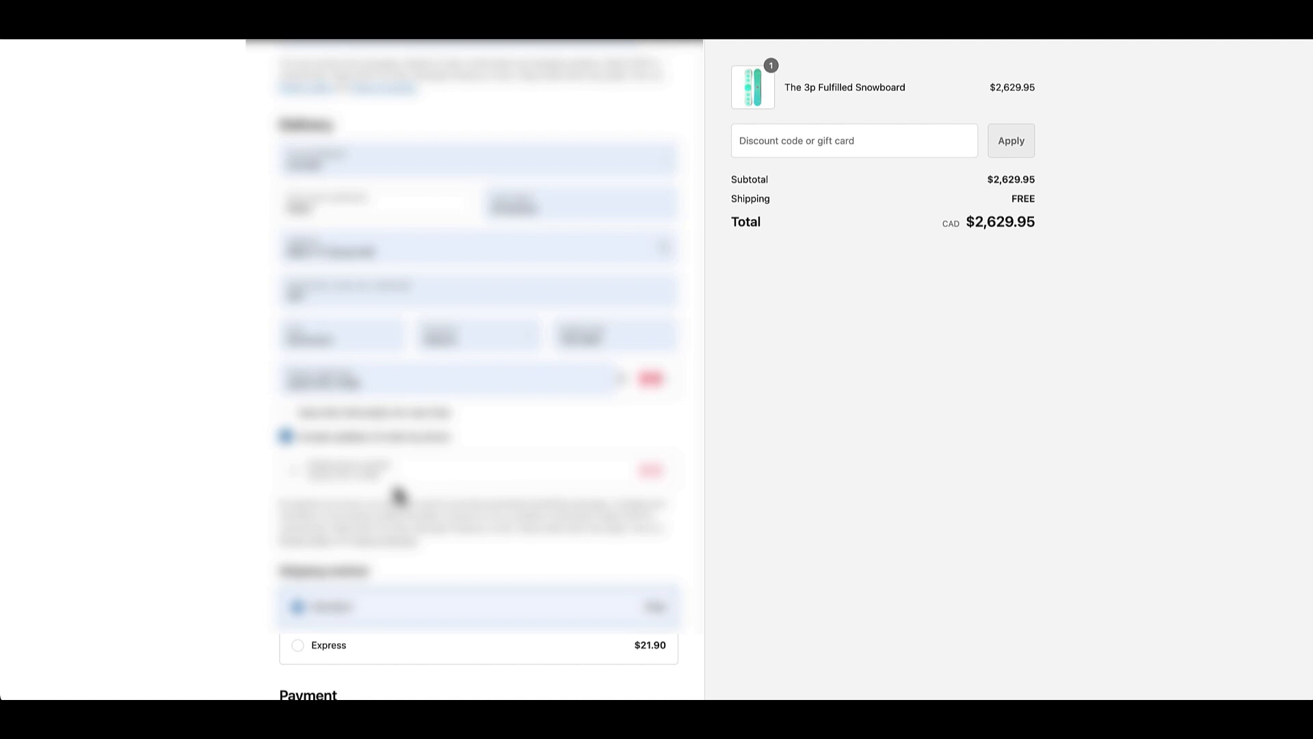
{"action": "scroll", "coordinate": [400, 493], "scroll_direction": "down", "scroll_amount": 3}
{"action": "scroll", "coordinate": [400, 493], "scroll_direction": "down", "scroll_amount": 3}
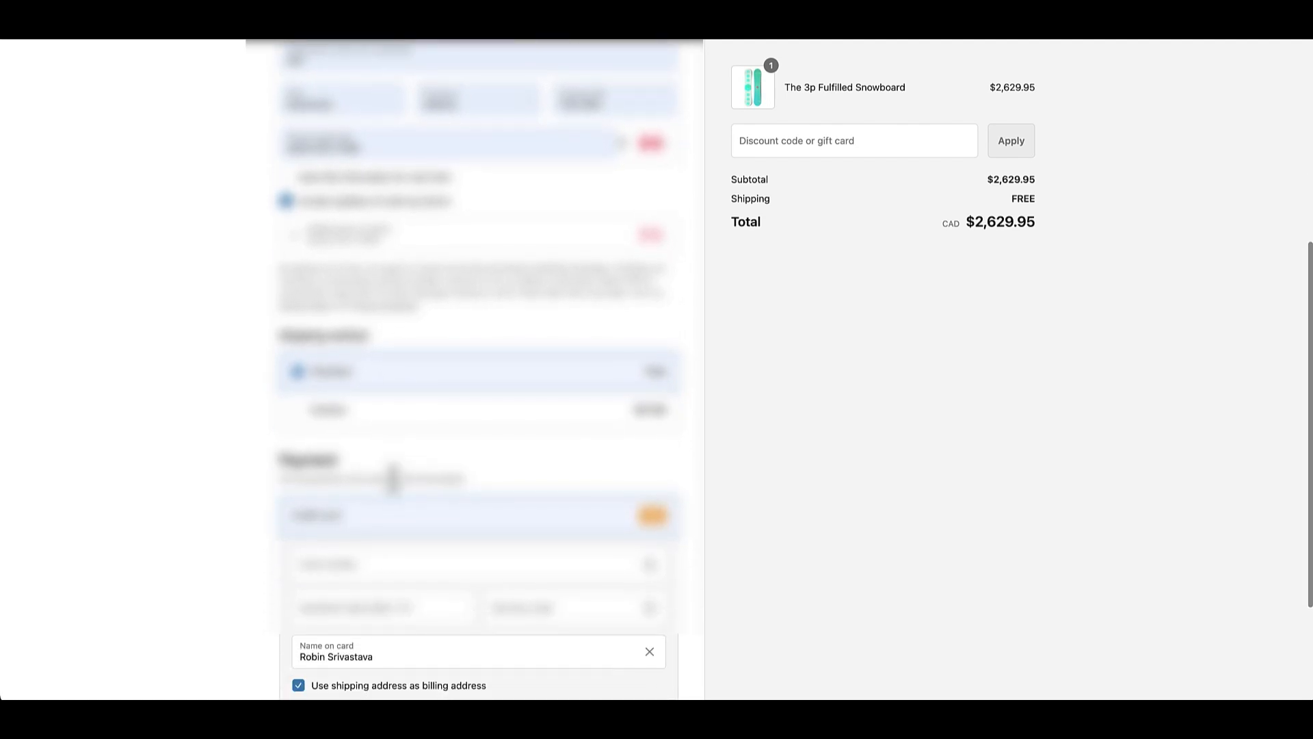
Enter the test credit card number in the checkout's payment section, dismissing the saved card suggestions.
{"action": "left_click", "coordinate": [400, 440]}
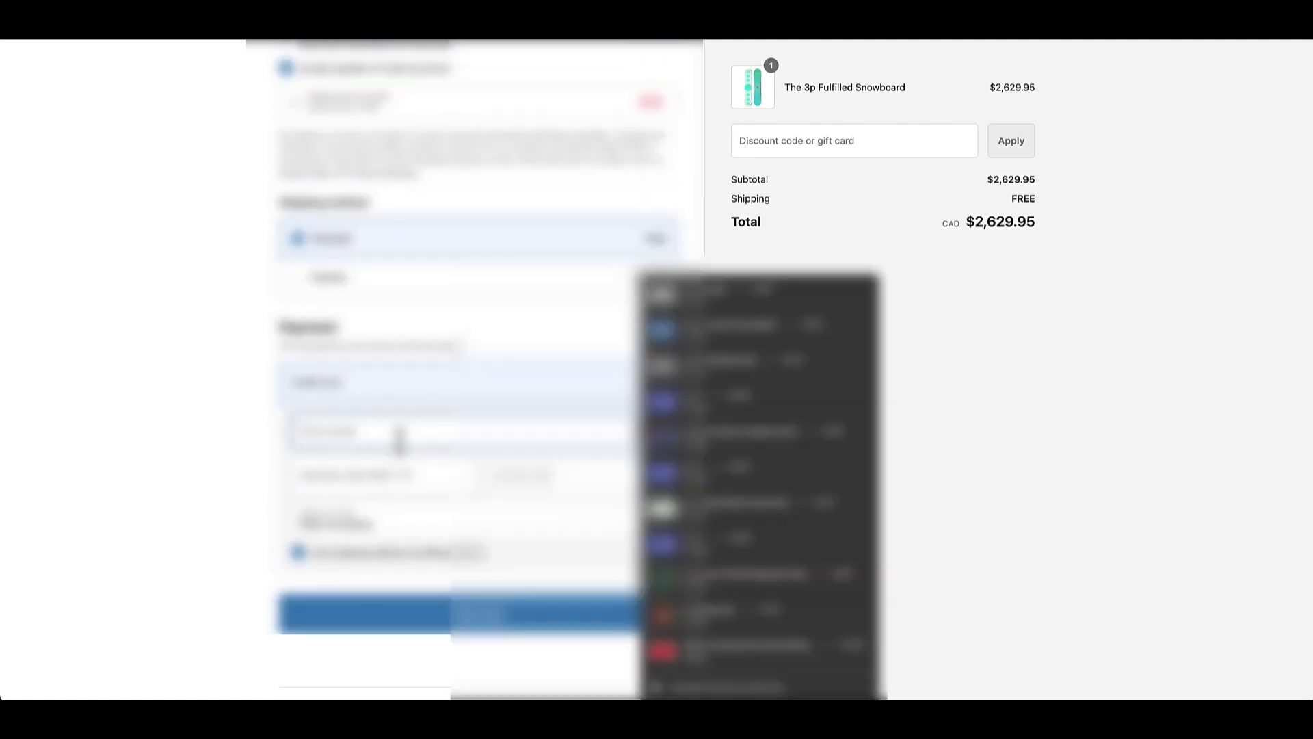
{"action": "key", "text": "Escape"}
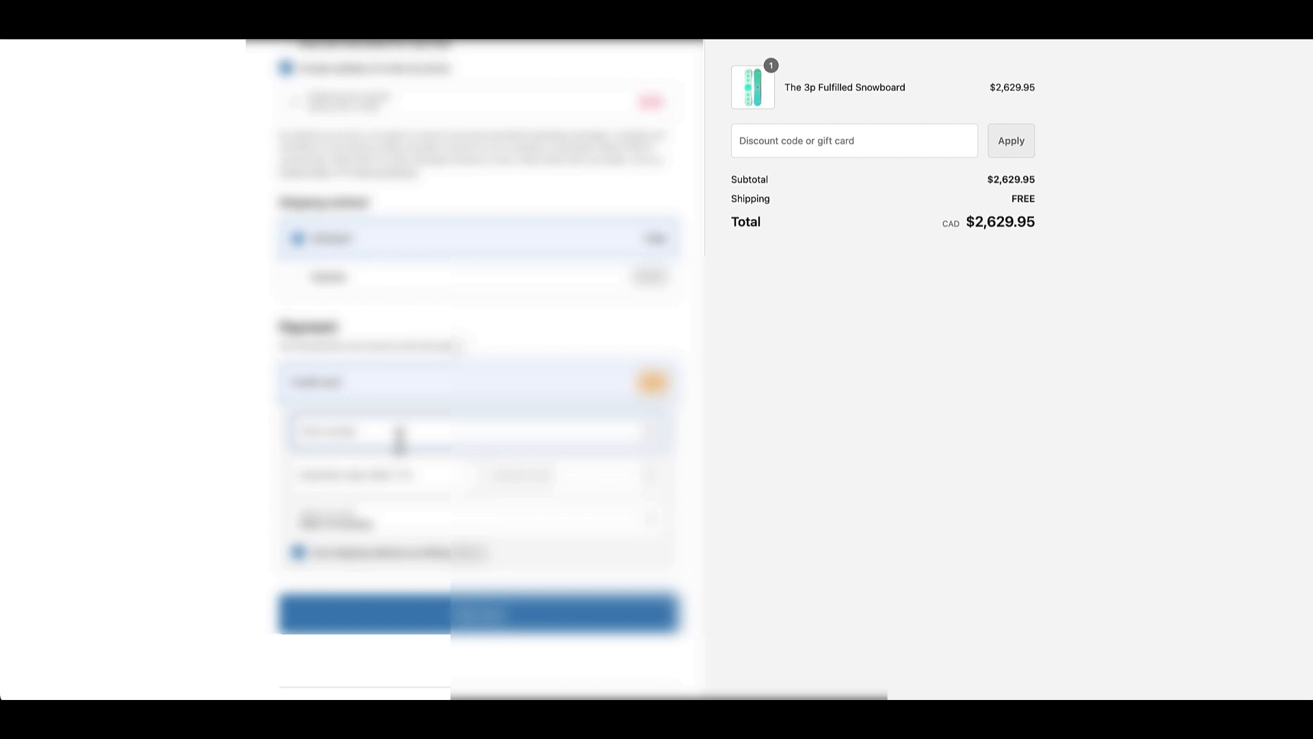
{"action": "type", "text": "4242"}
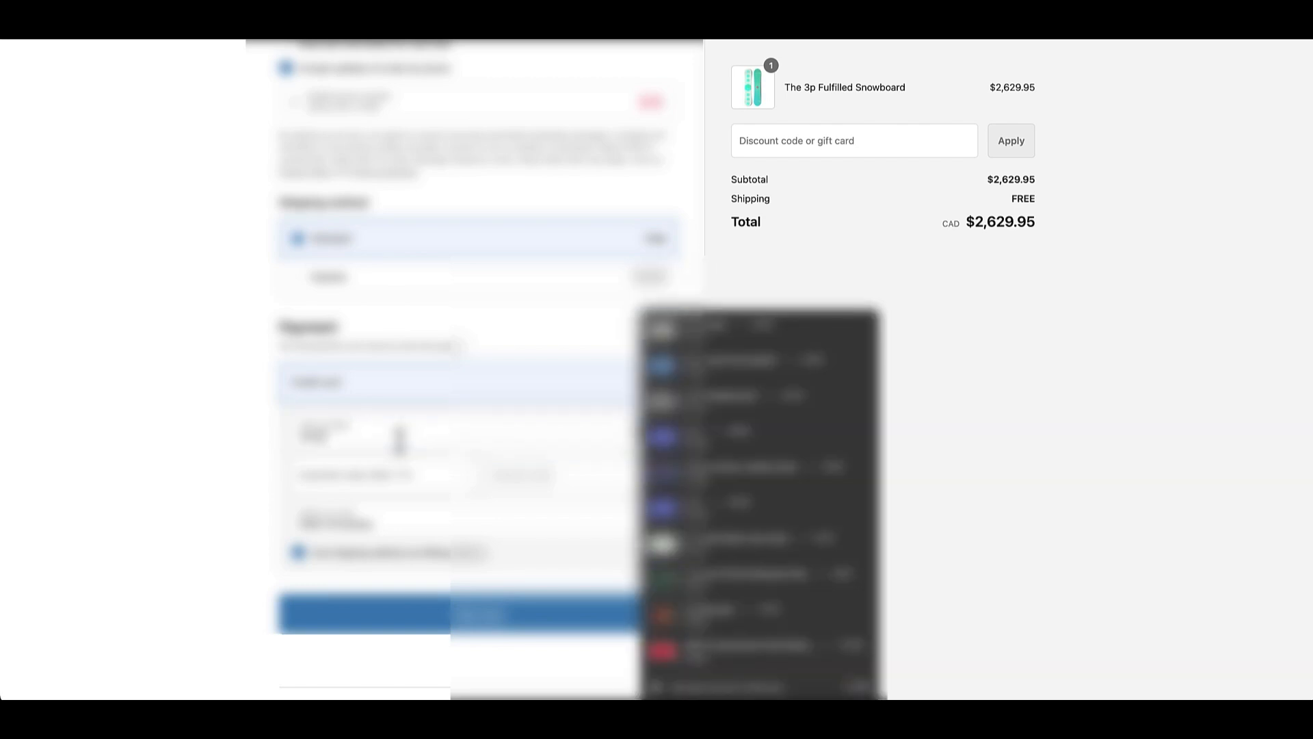
{"action": "type", "text": "42424242"}
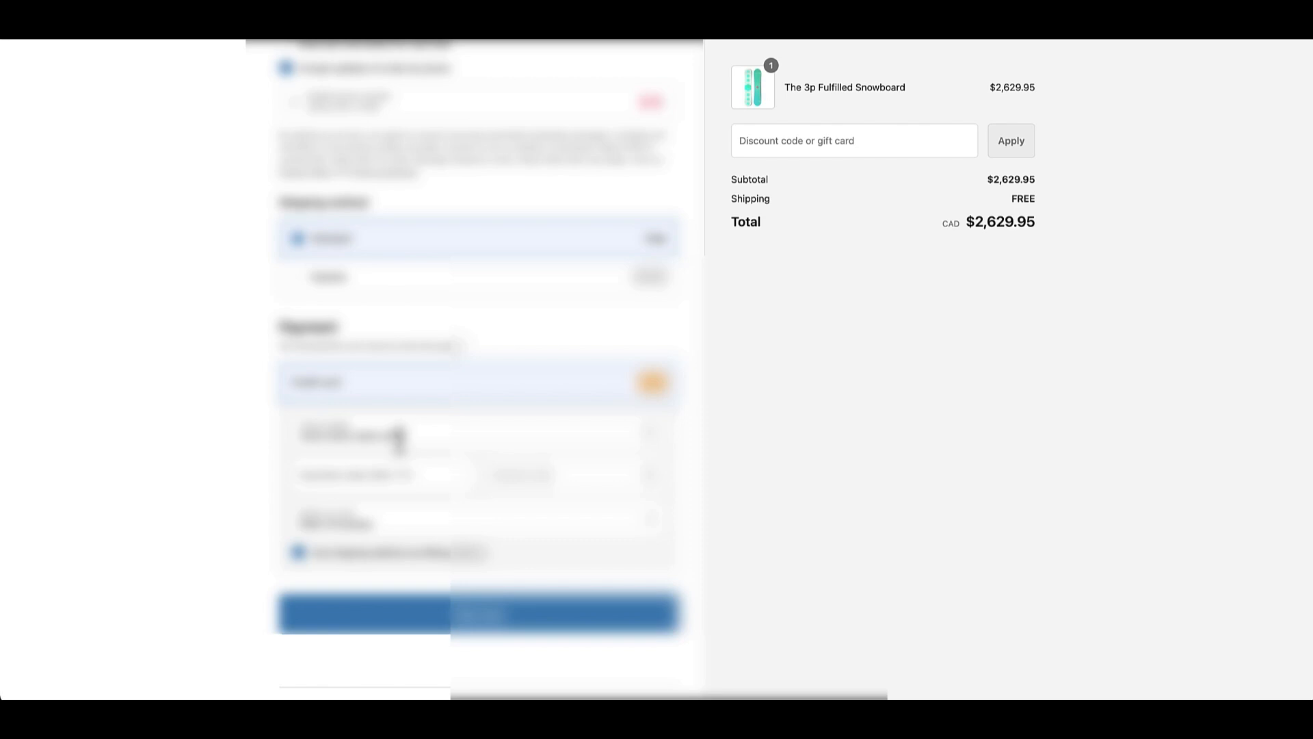
Fill in the card's expiration date and security code, correcting the expiration date, without submitting the payment.
{"action": "key", "text": "Tab"}
{"action": "type", "text": "12"}
{"action": "key", "text": "Tab"}
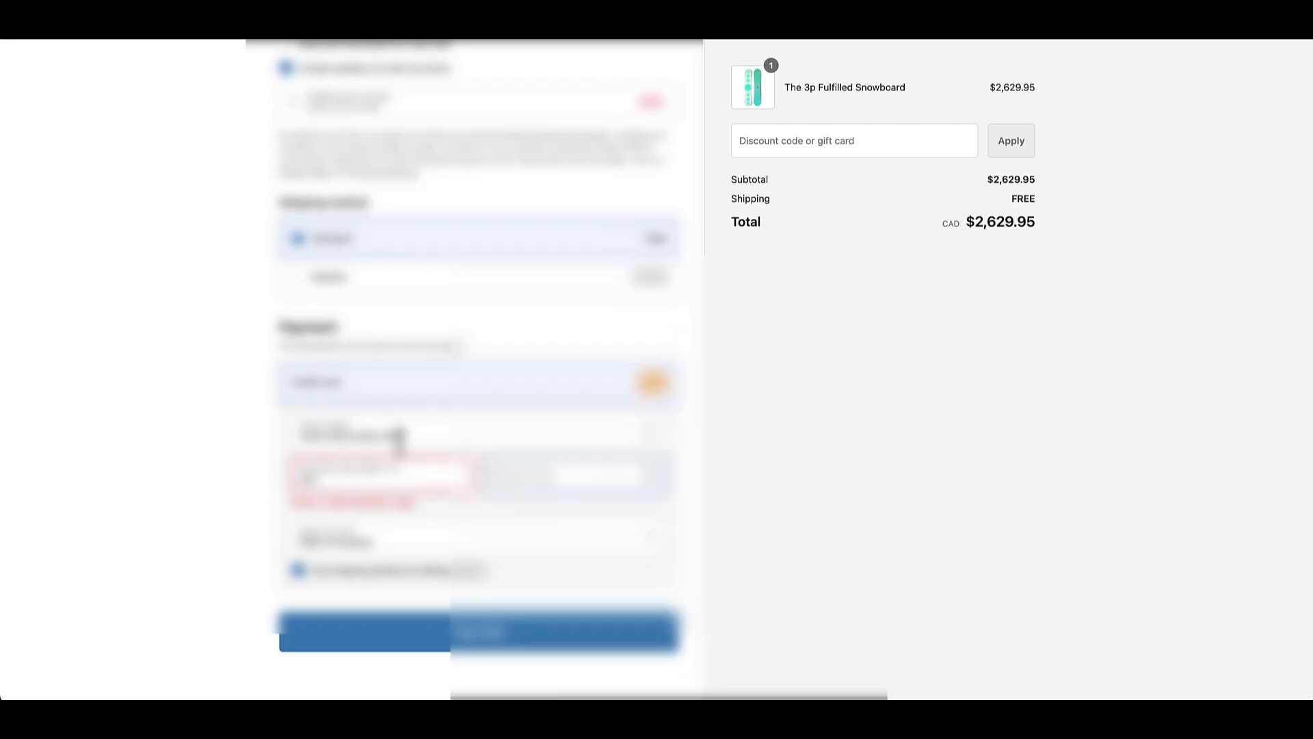
{"action": "left_click", "coordinate": [382, 487]}
{"action": "type", "text": "24"}
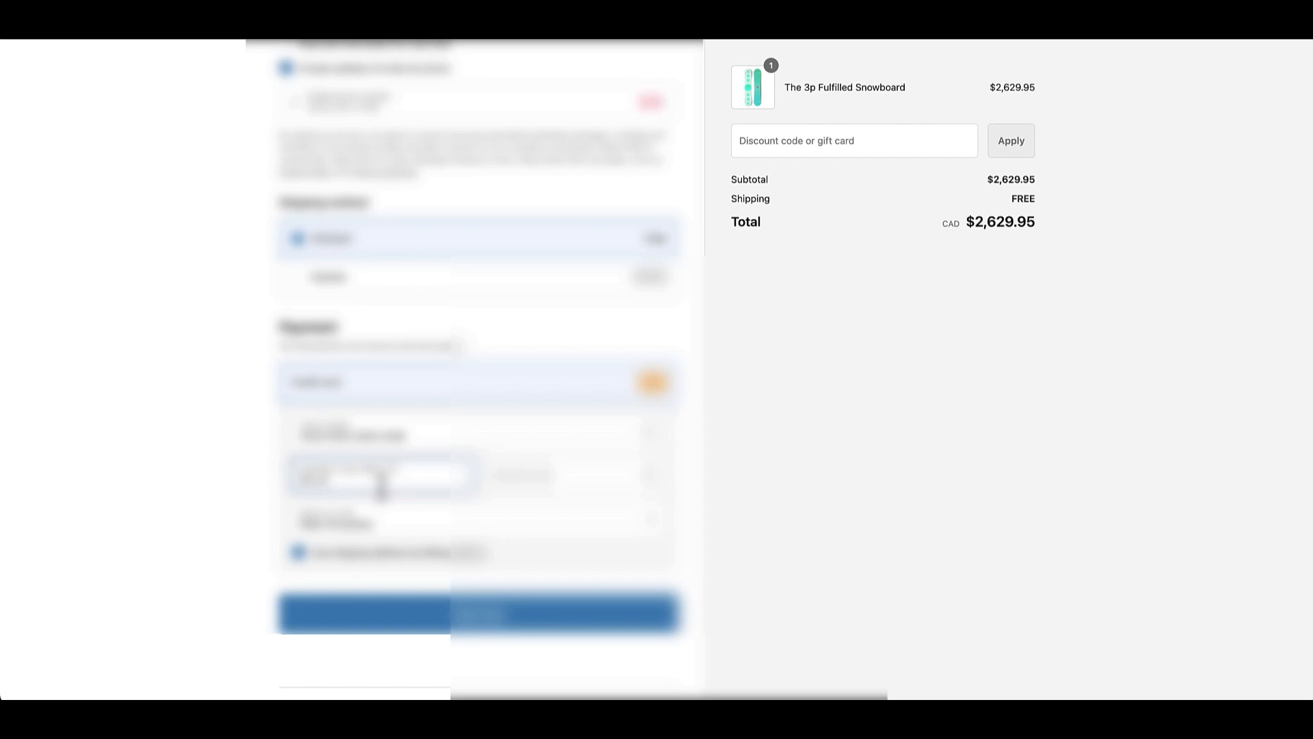
{"action": "key", "text": "Tab"}
{"action": "type", "text": "1"}
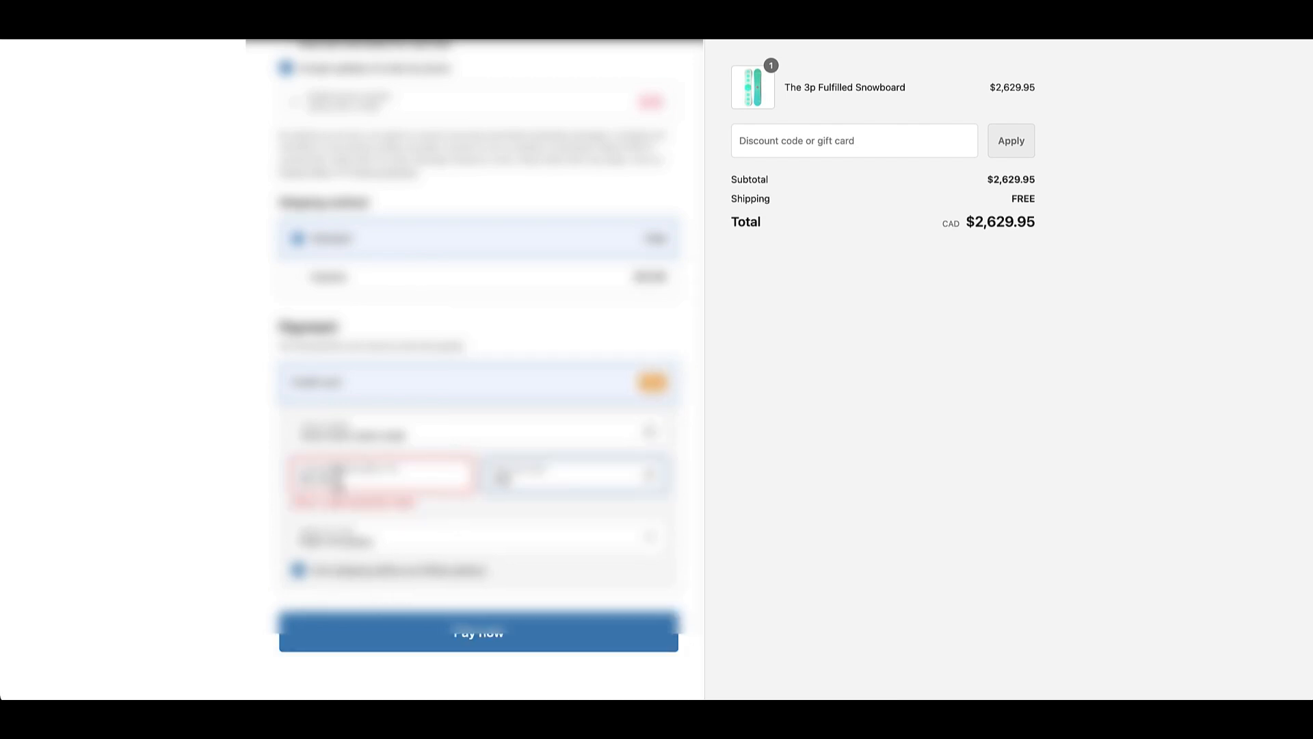
{"action": "left_click", "coordinate": [335, 479]}
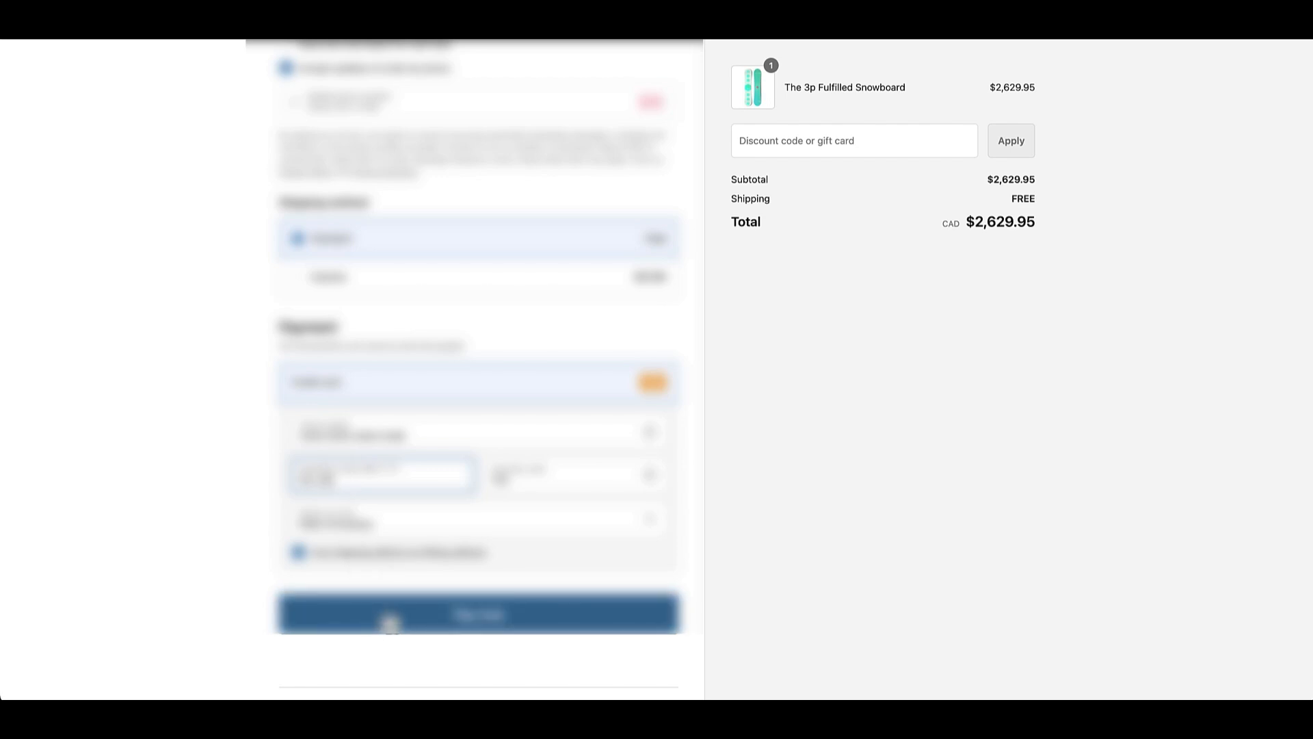
{"action": "scroll", "coordinate": [469, 579], "scroll_direction": "up", "scroll_amount": 2}
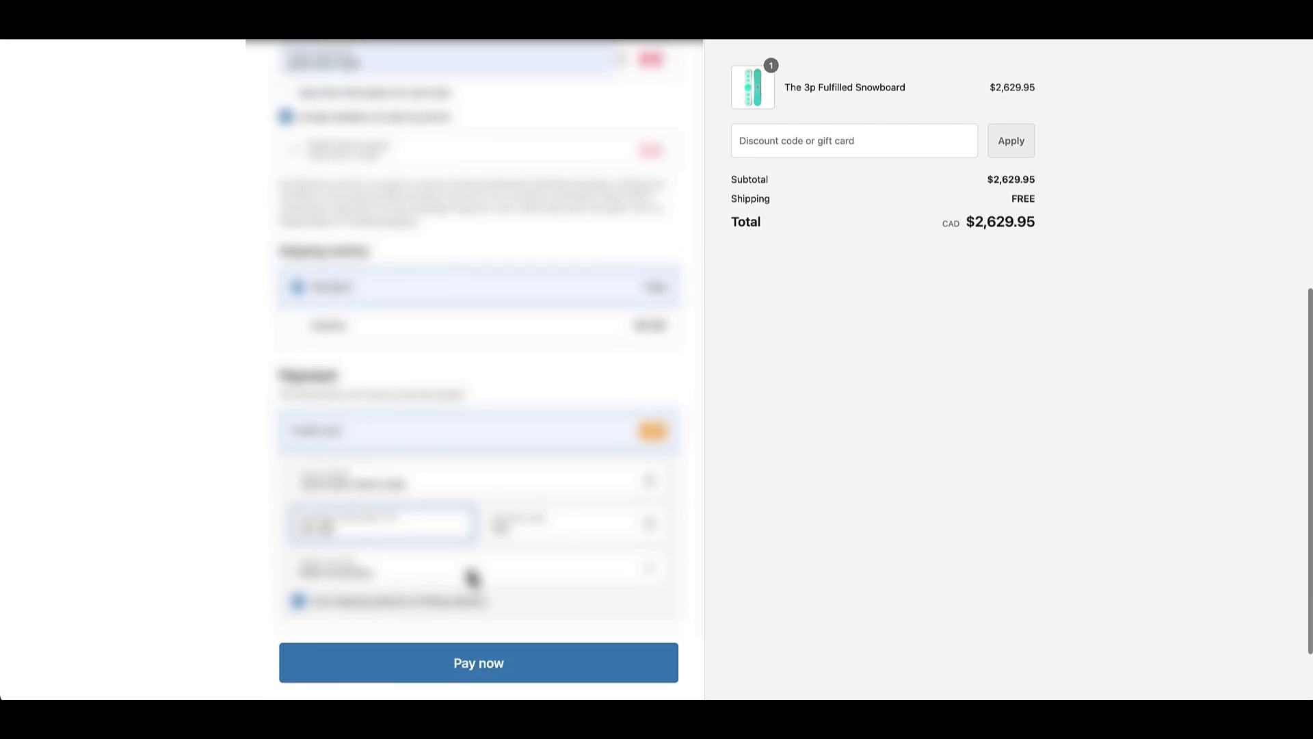
{"action": "scroll", "coordinate": [472, 578], "scroll_direction": "up", "scroll_amount": 1}
{"action": "scroll", "coordinate": [473, 578], "scroll_direction": "down", "scroll_amount": 3}
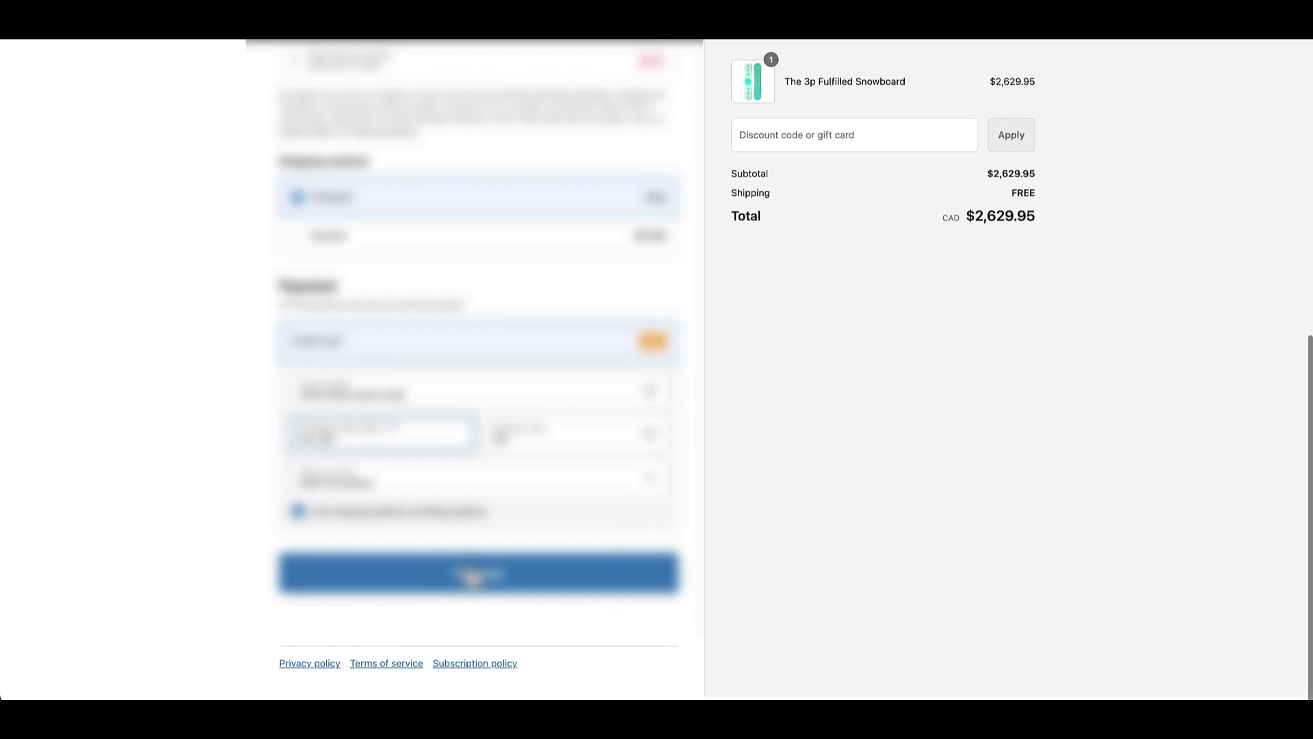
{"action": "scroll", "coordinate": [472, 578], "scroll_direction": "up", "scroll_amount": 10}
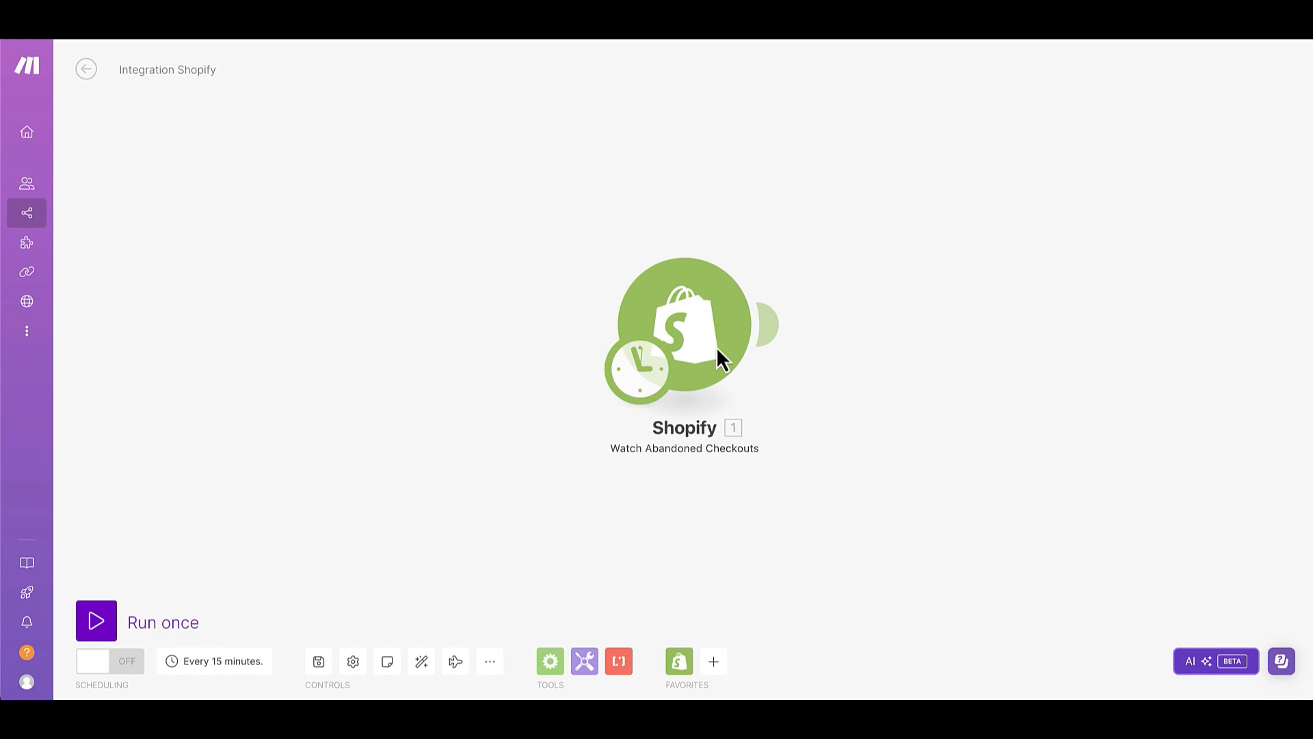
In the Make scenario, add a Vapi Make an API Call module after the Shopify trigger and set its method to POST.
{"action": "left_click", "coordinate": [788, 342]}
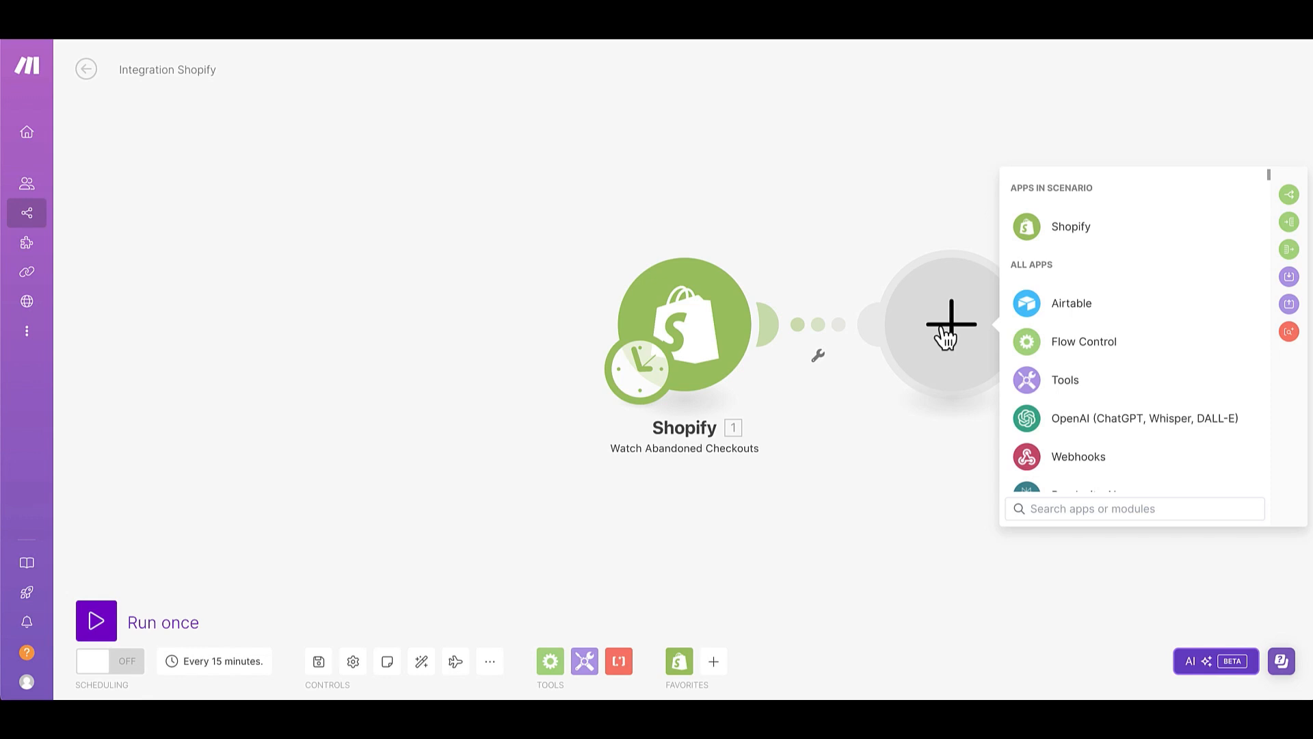
{"action": "type", "text": "vapi"}
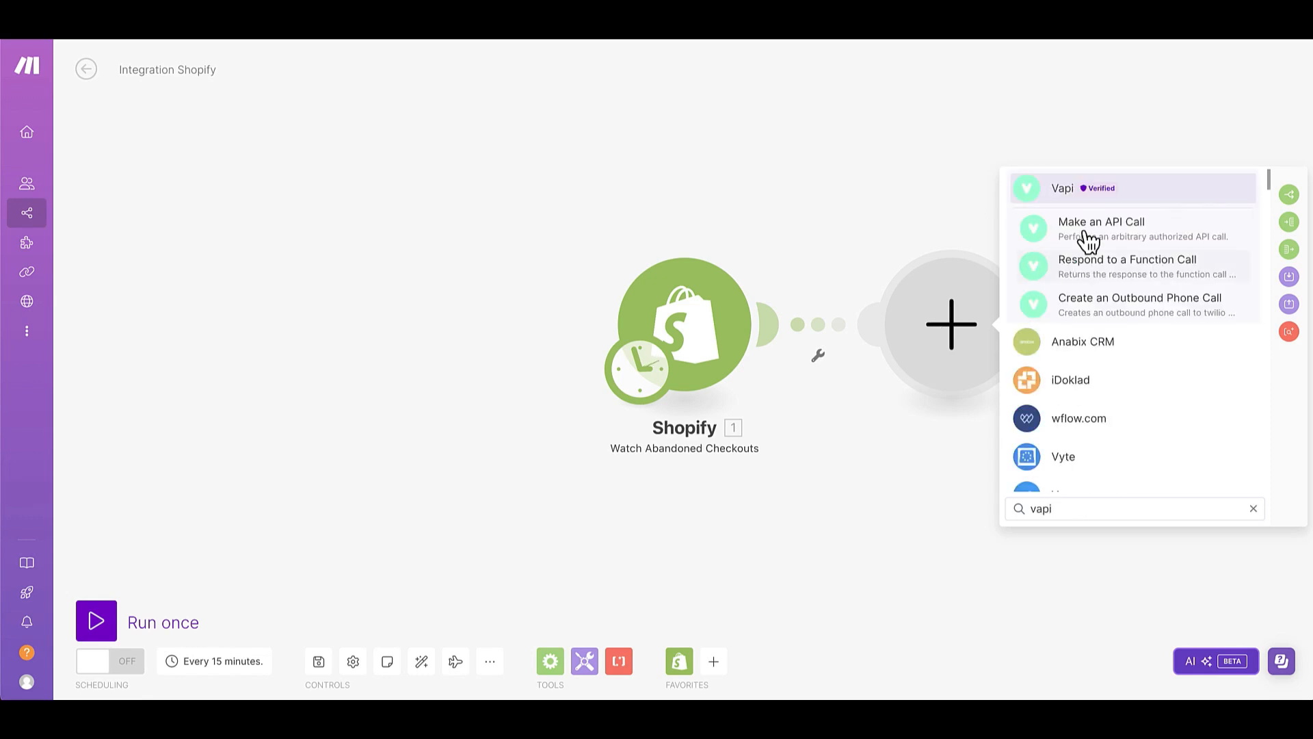
{"action": "left_click", "coordinate": [1088, 241]}
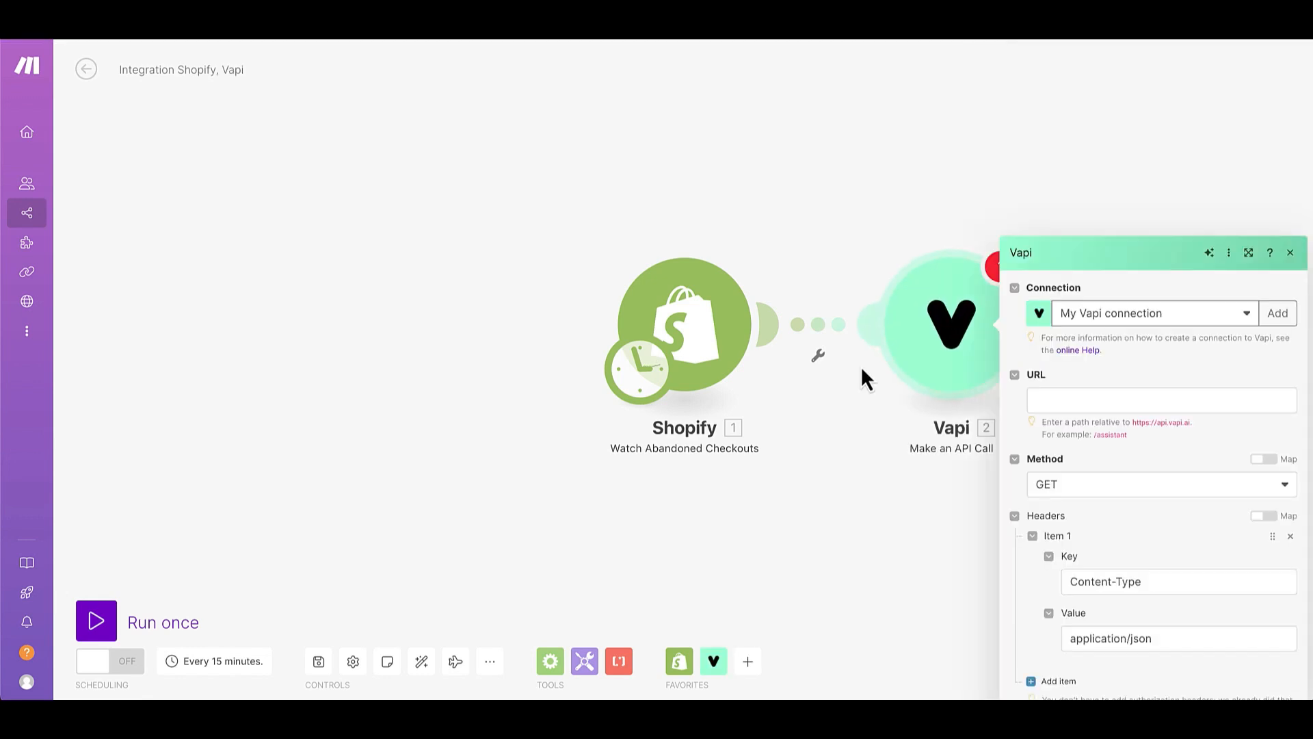
{"action": "left_click", "coordinate": [1064, 295]}
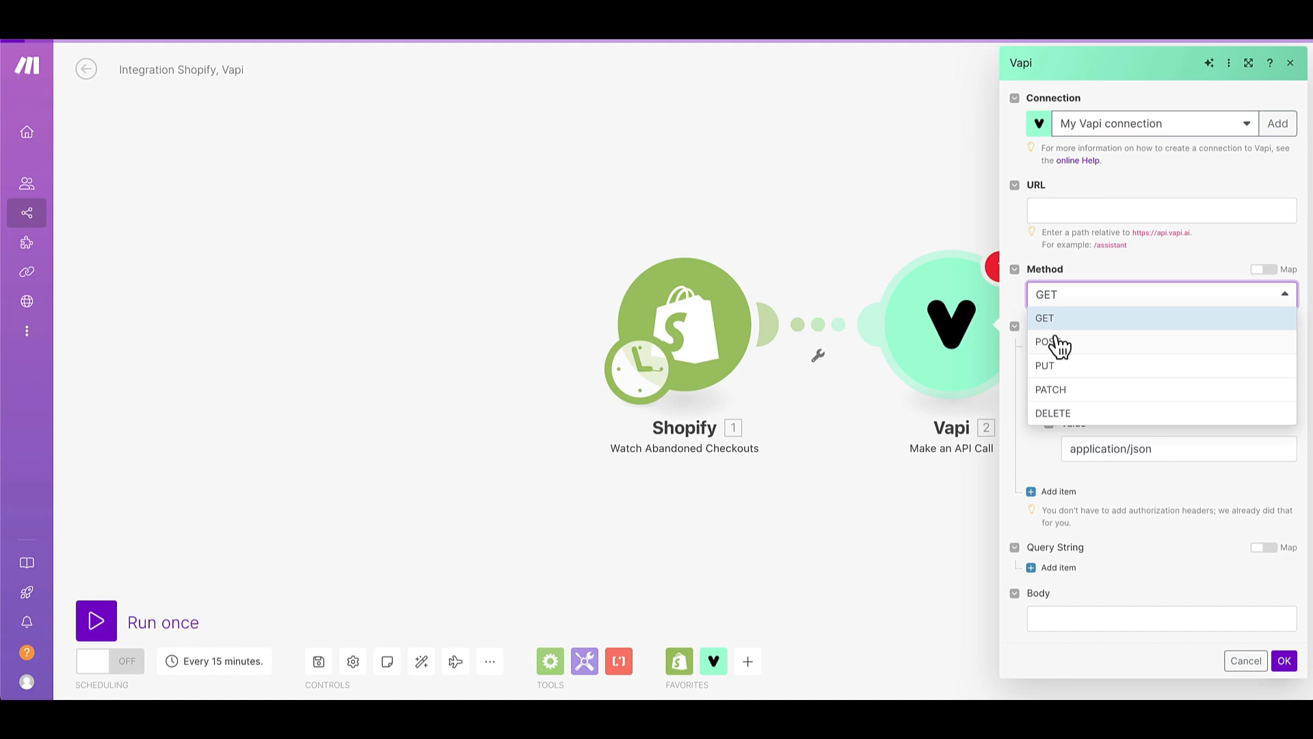
{"action": "left_click", "coordinate": [881, 188]}
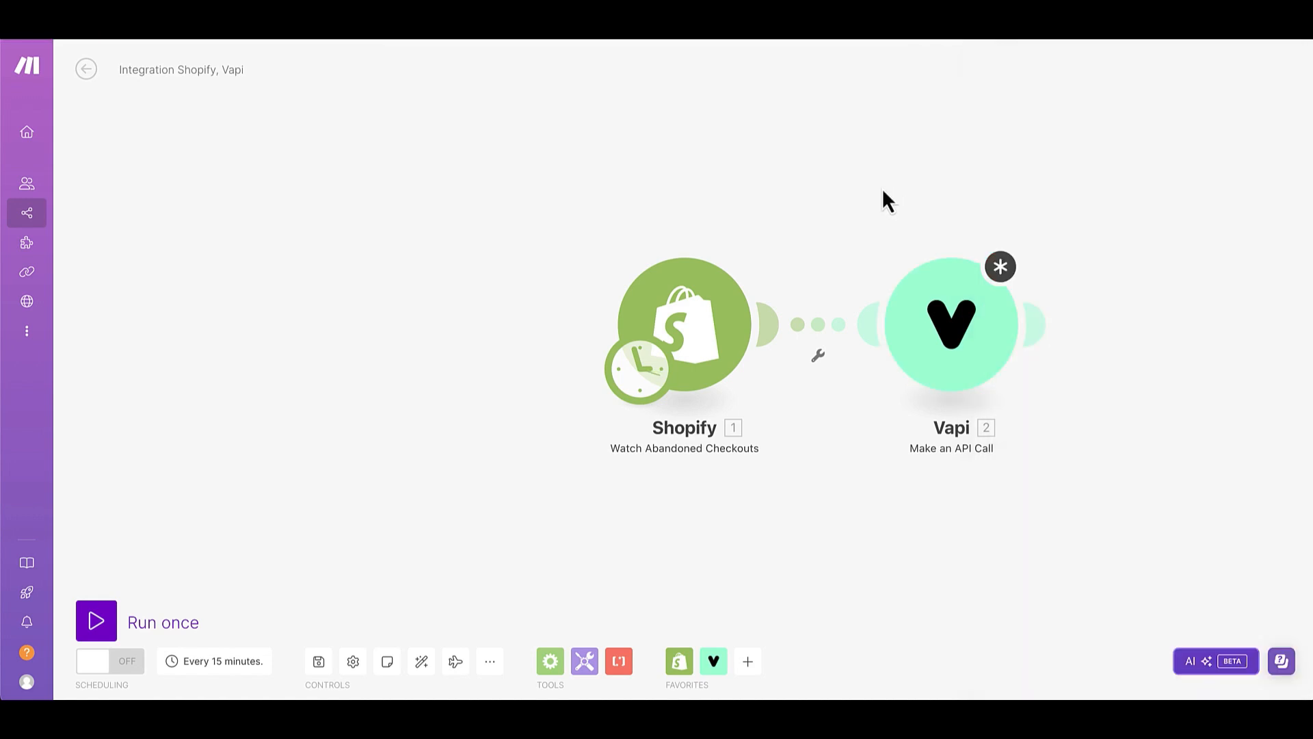
Run only the Shopify Watch Abandoned Checkouts module and inspect its output bundle.
{"action": "right_click", "coordinate": [668, 283]}
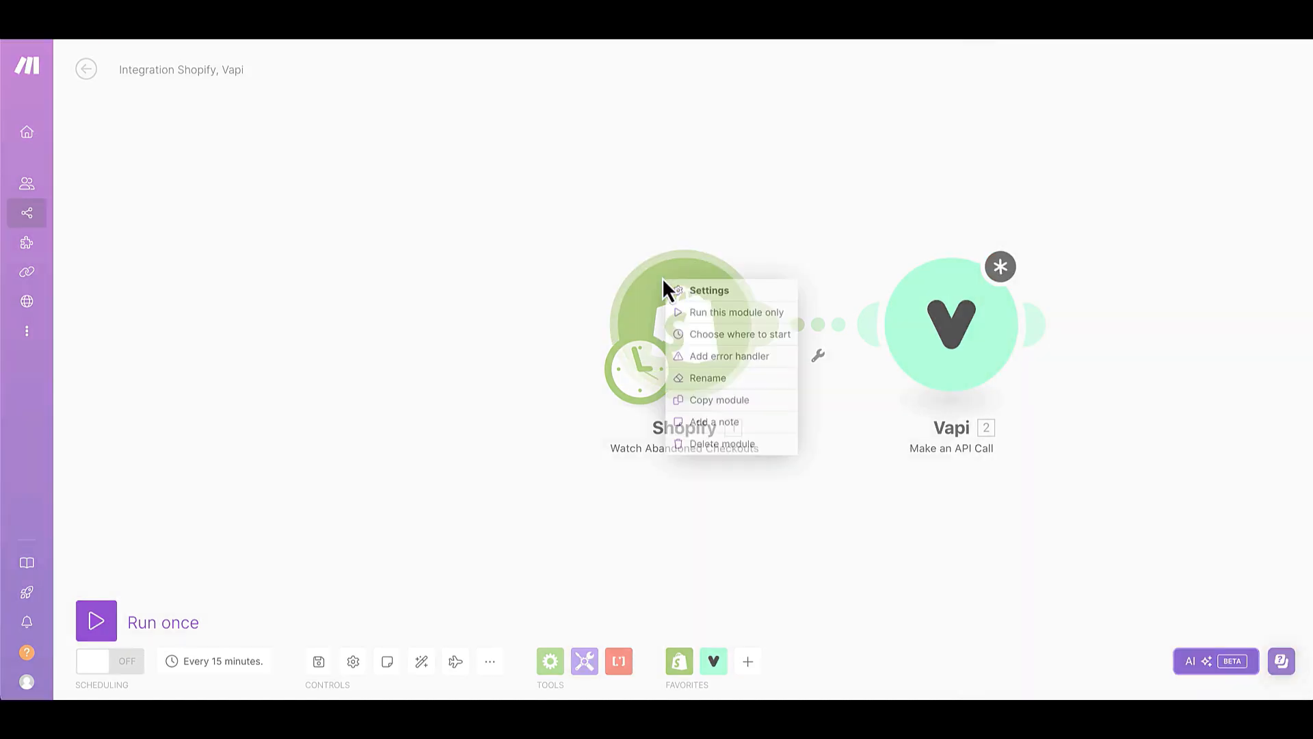
{"action": "left_click", "coordinate": [687, 316]}
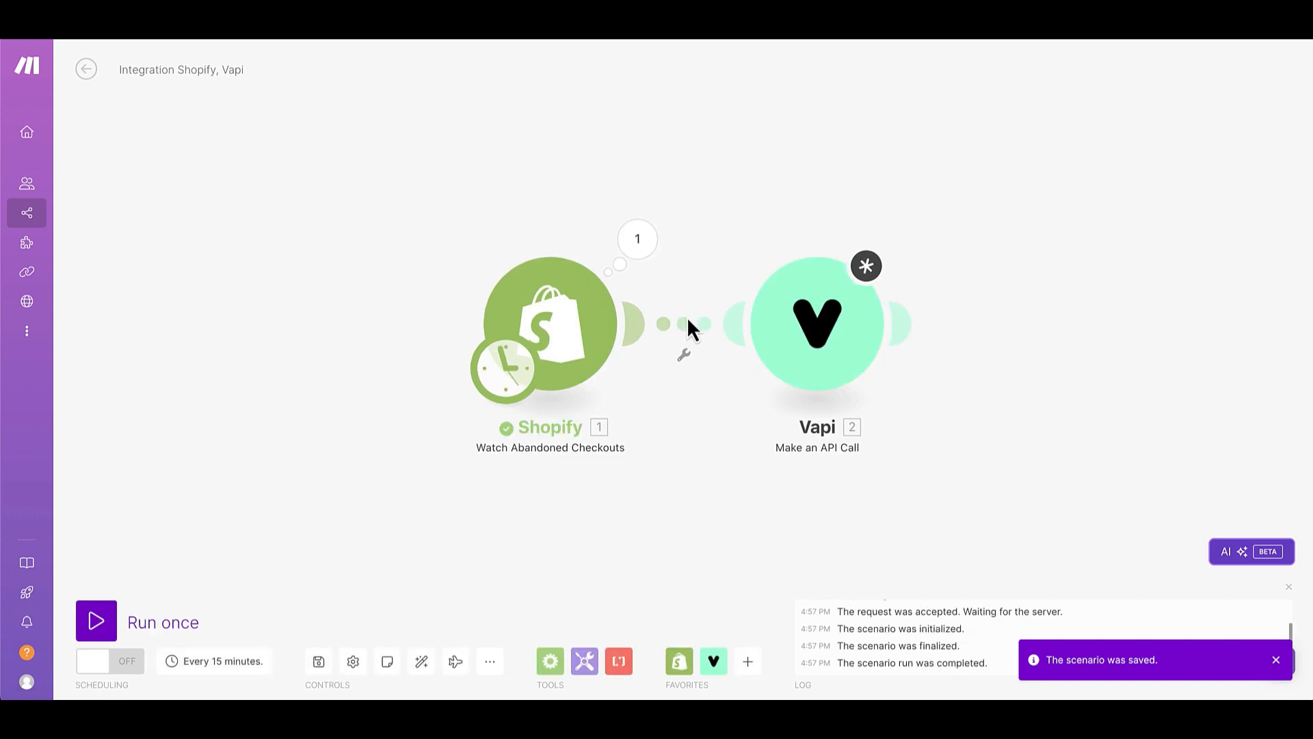
{"action": "left_click", "coordinate": [657, 246]}
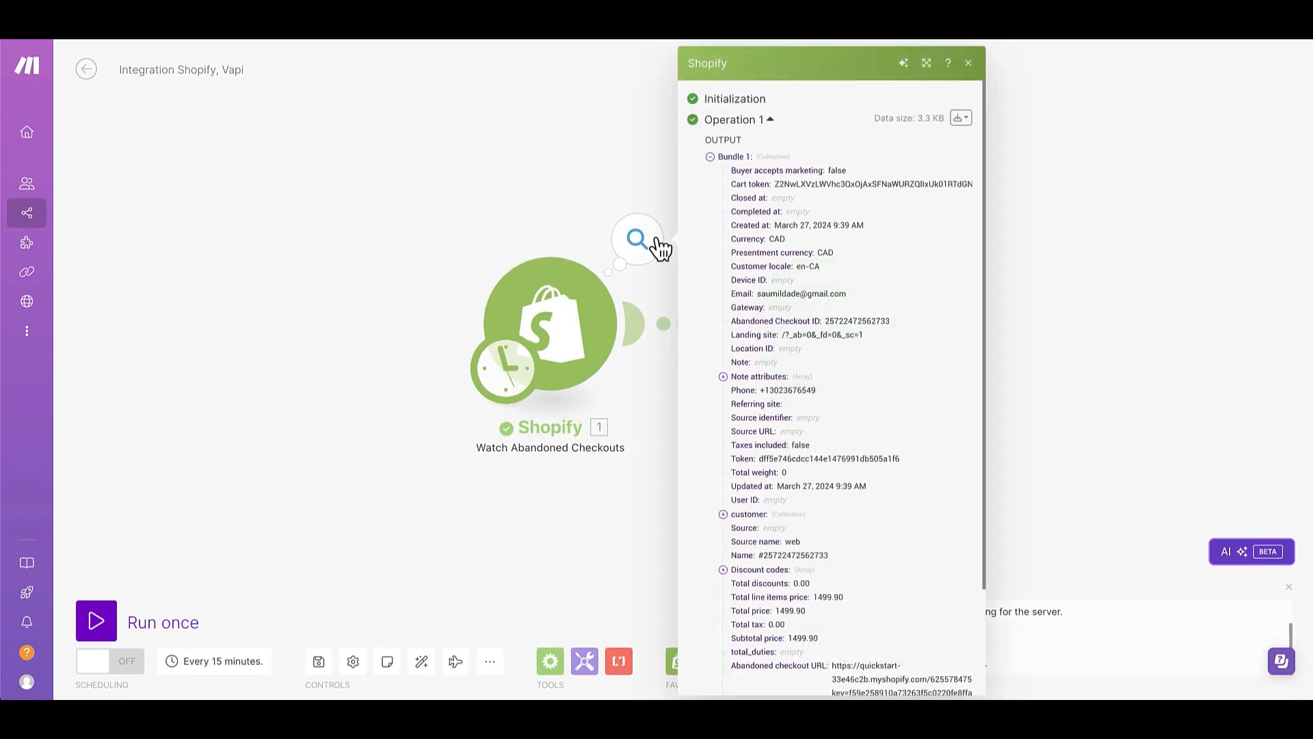
{"action": "left_click", "coordinate": [611, 175]}
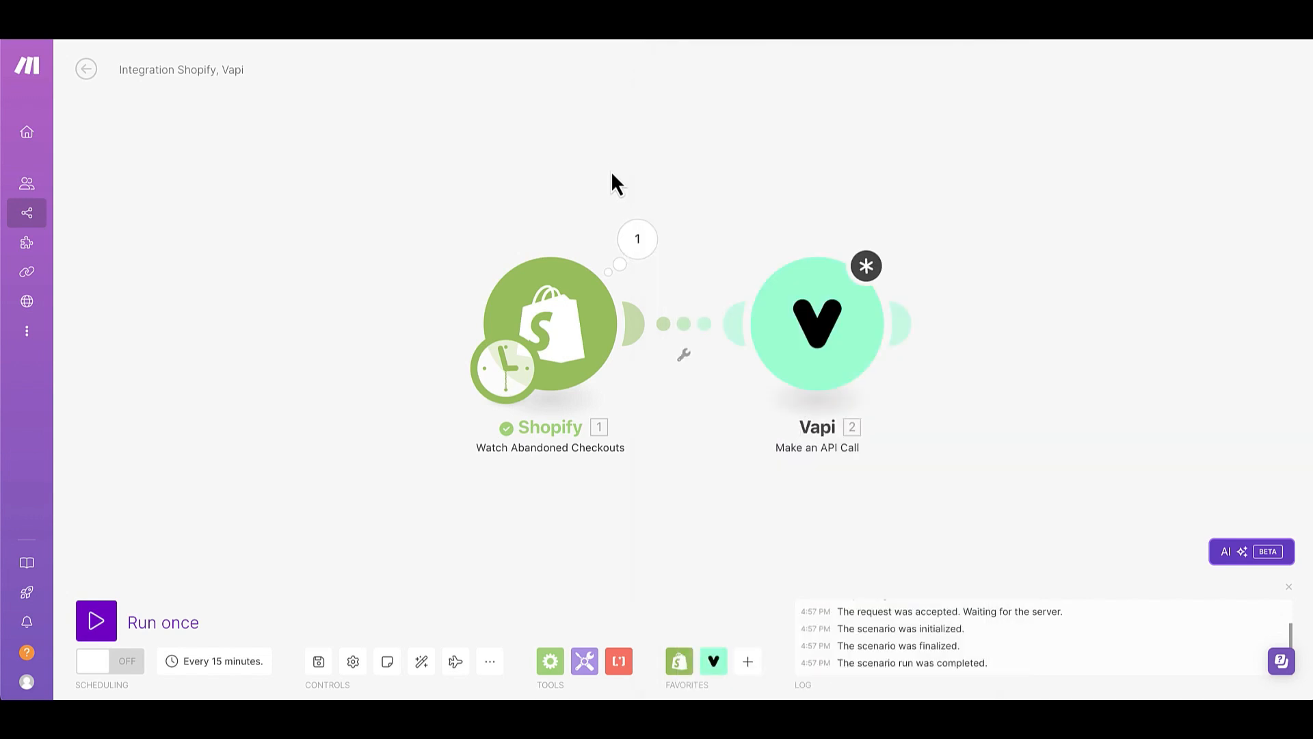
Check the Vapi module's settings, and in the Vapi dashboard review the [demo]outbound assistant's first message and system prompt.
{"action": "left_click", "coordinate": [809, 331]}
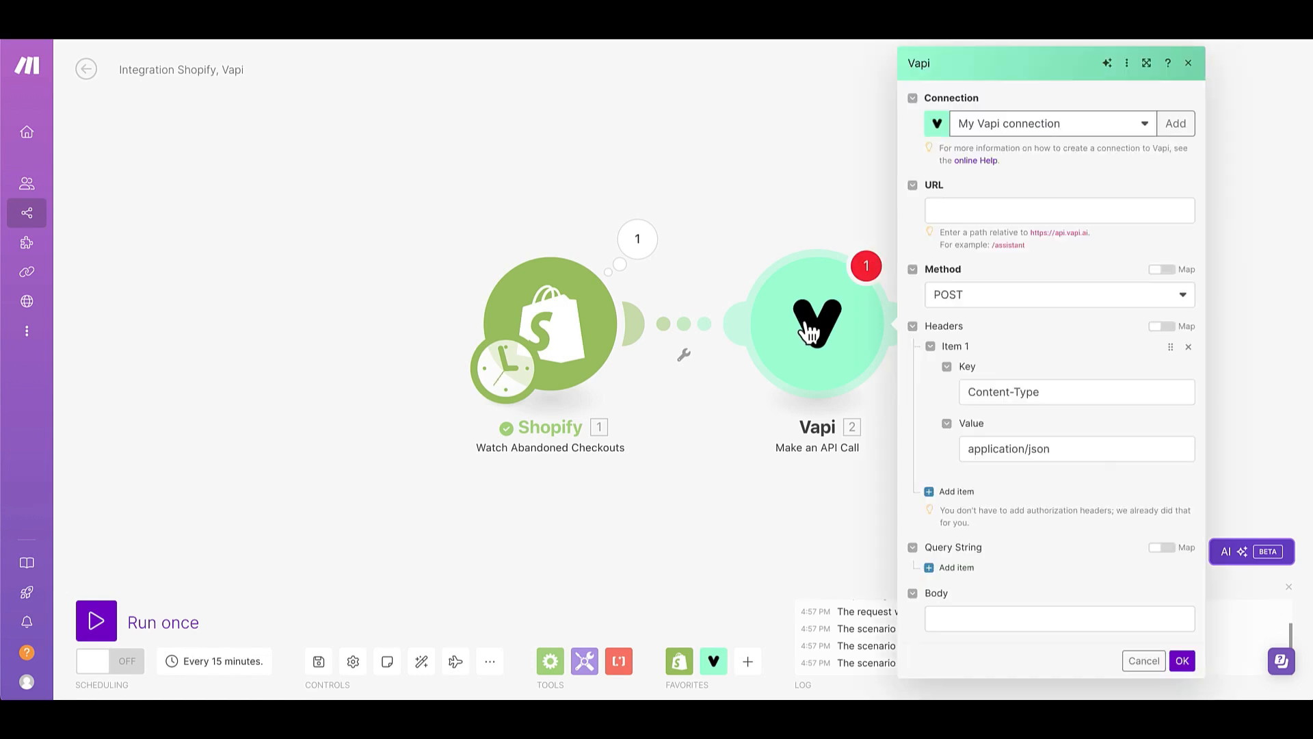
{"action": "left_click", "coordinate": [718, 234]}
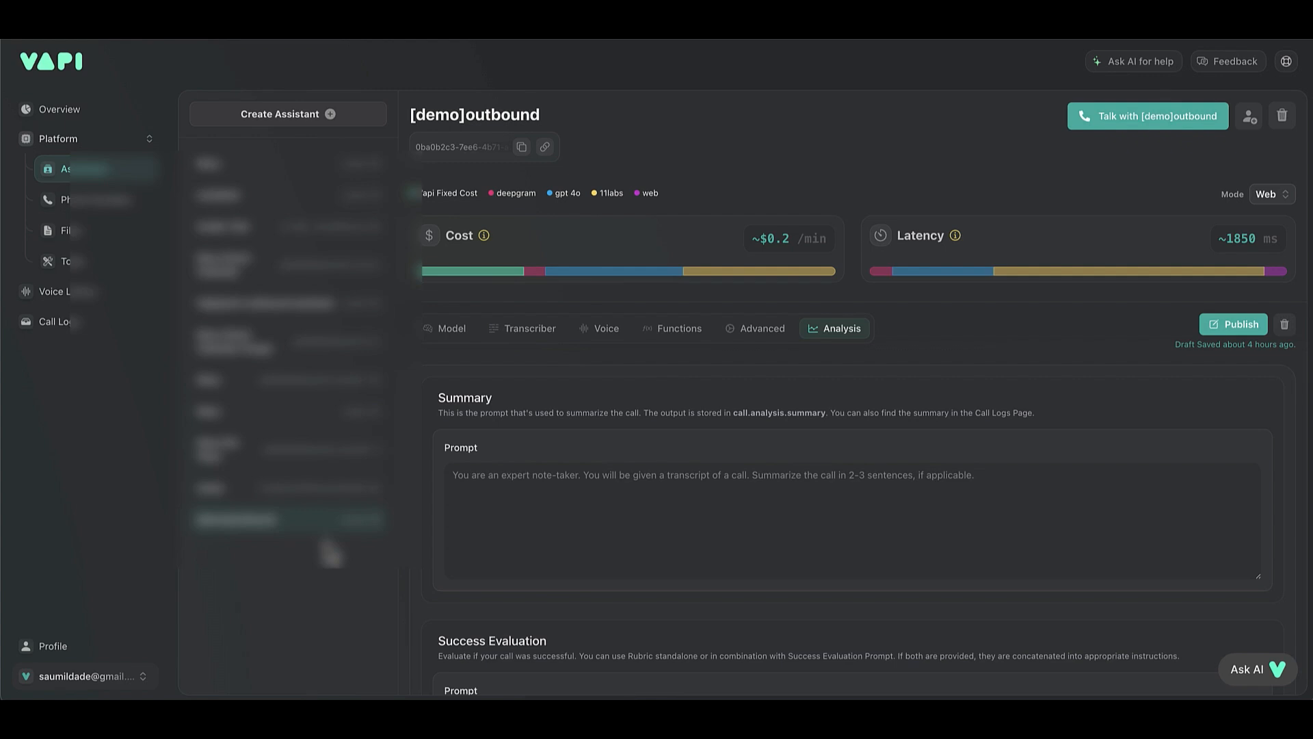
{"action": "left_click", "coordinate": [443, 340]}
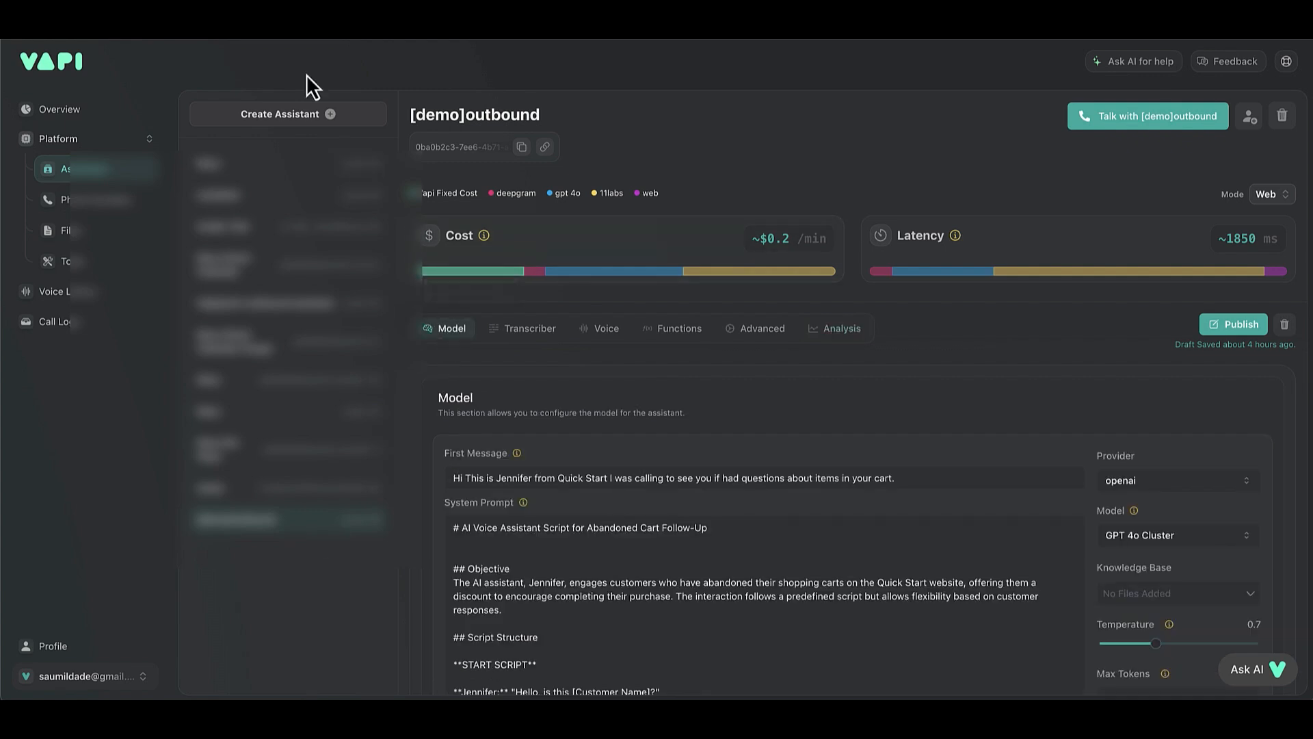
{"action": "key", "text": "ctrl+Tab"}
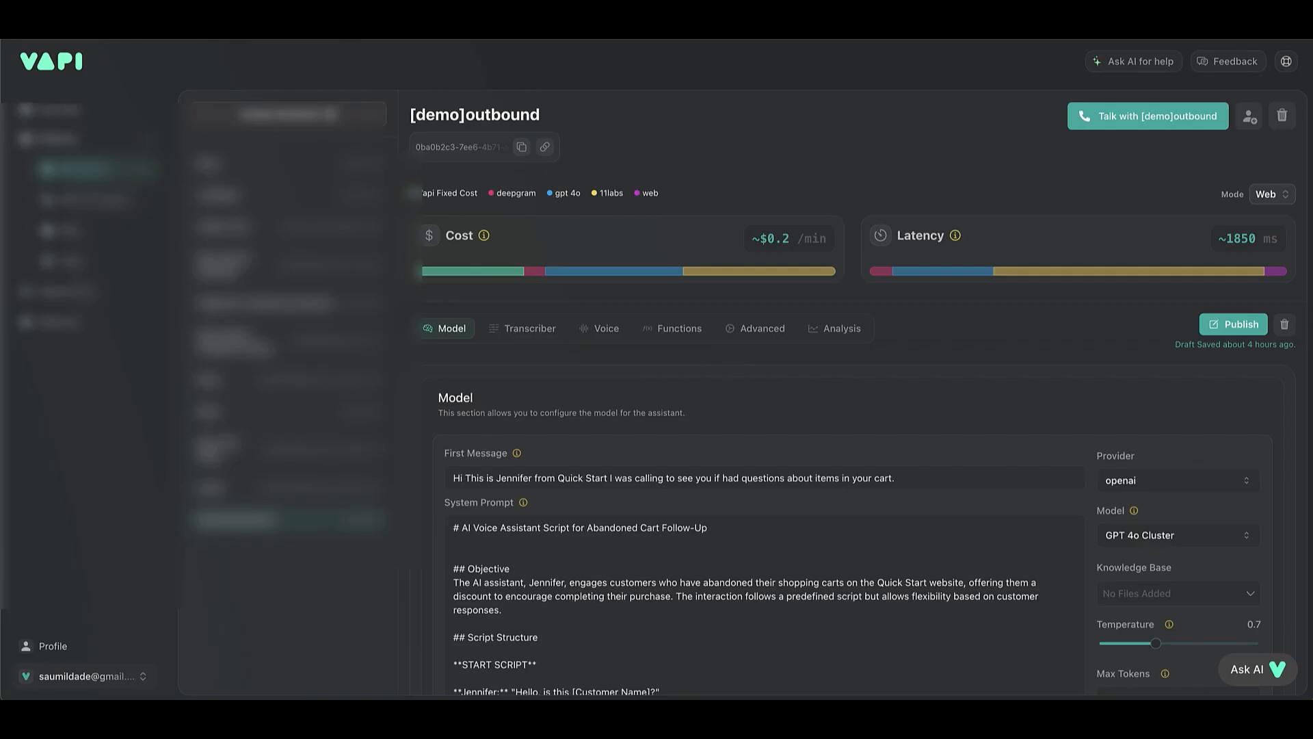
{"action": "scroll", "coordinate": [643, 460], "scroll_direction": "down", "scroll_amount": 3}
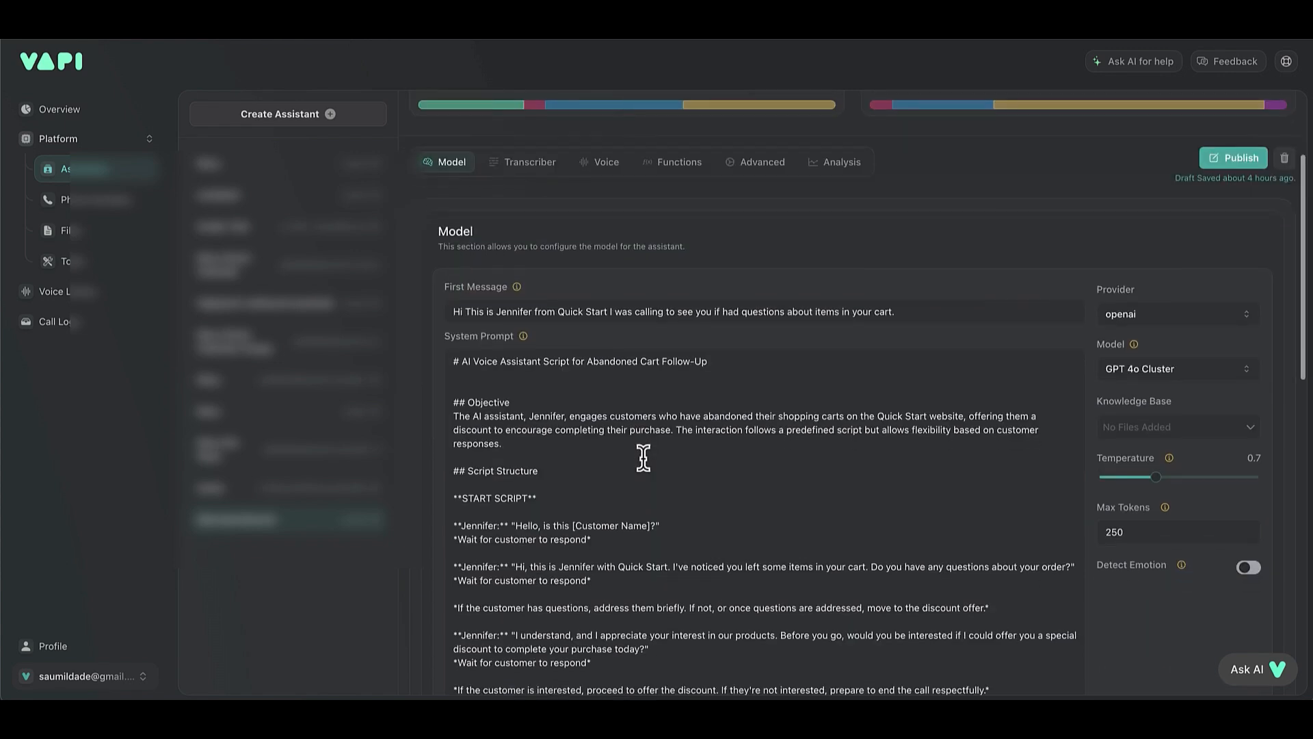
{"action": "scroll", "coordinate": [657, 479], "scroll_direction": "down", "scroll_amount": 2}
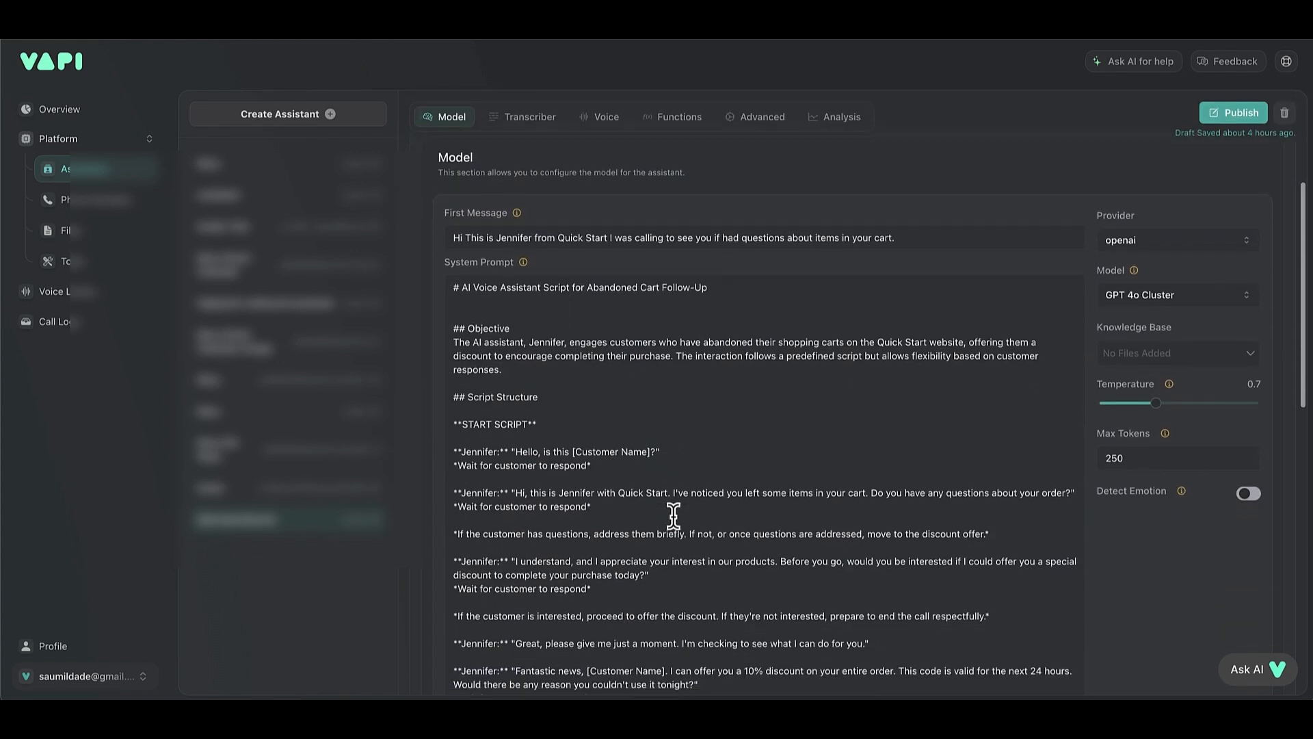
{"action": "scroll", "coordinate": [636, 356], "scroll_direction": "up", "scroll_amount": 3}
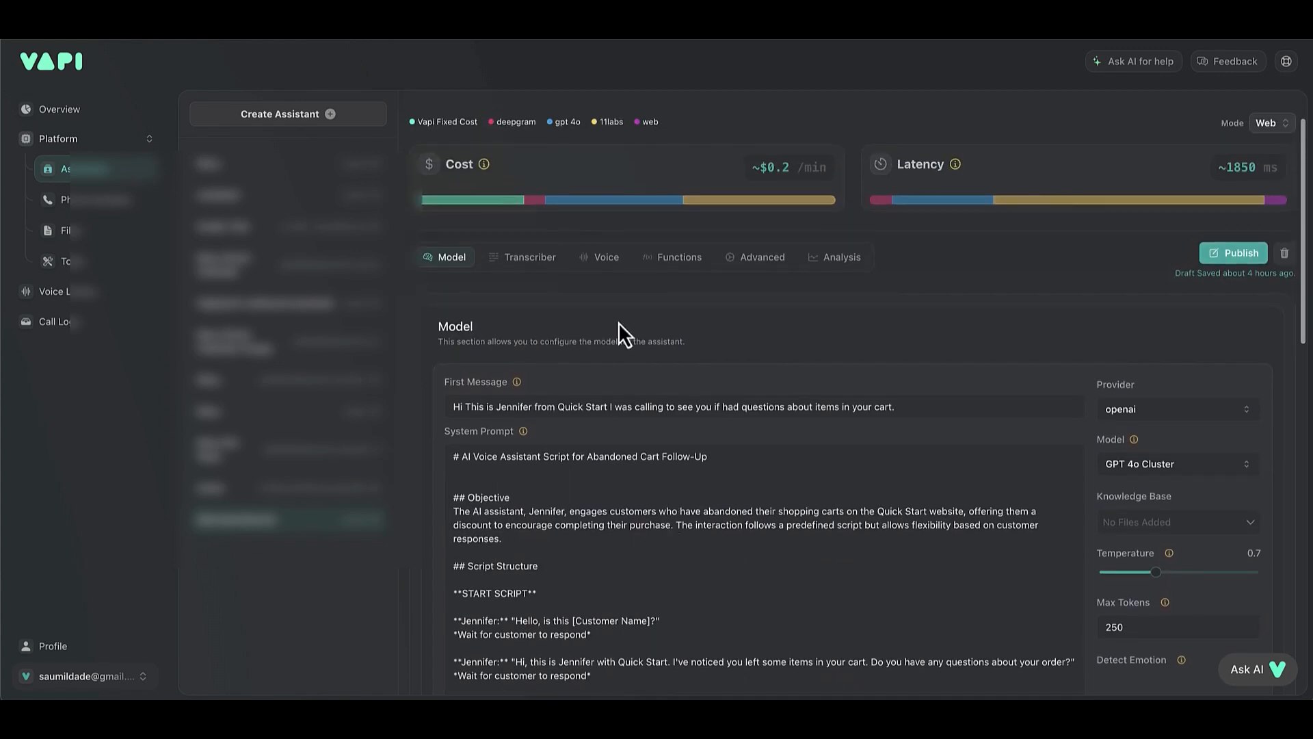
Open the [demo]outbound assistant's advanced settings and look through them.
{"action": "left_click", "coordinate": [752, 259]}
{"action": "scroll", "coordinate": [701, 376], "scroll_direction": "down", "scroll_amount": 1}
{"action": "scroll", "coordinate": [699, 371], "scroll_direction": "down", "scroll_amount": 5}
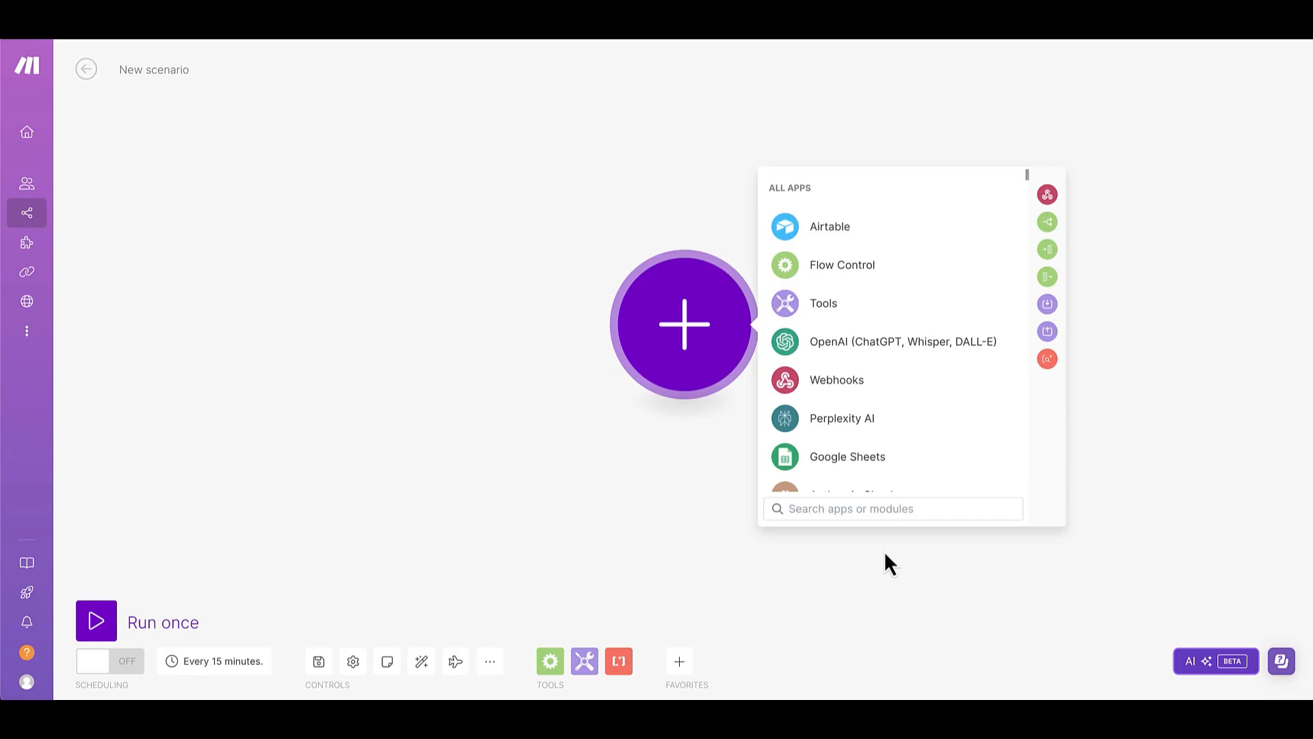
Add a custom webhook trigger to the new scenario and create a webhook named vapi-shopify for it.
{"action": "type", "text": "web"}
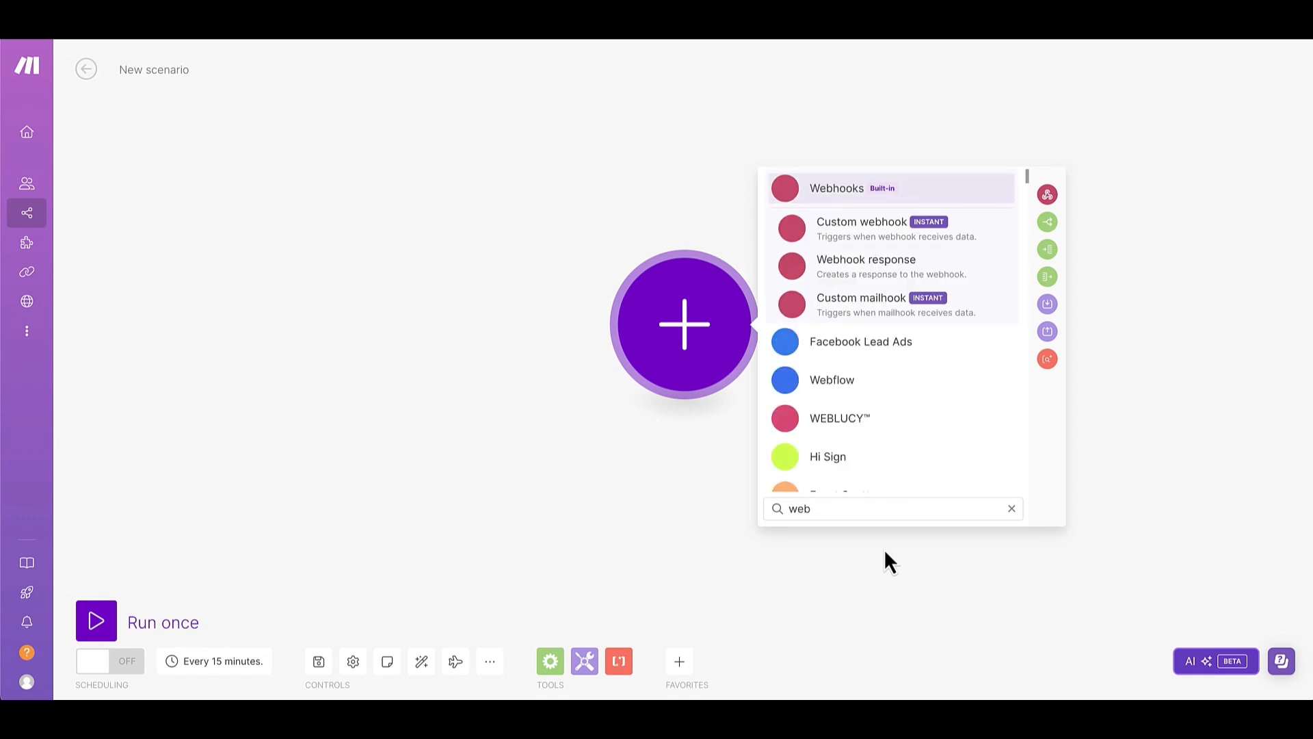
{"action": "left_click", "coordinate": [875, 239]}
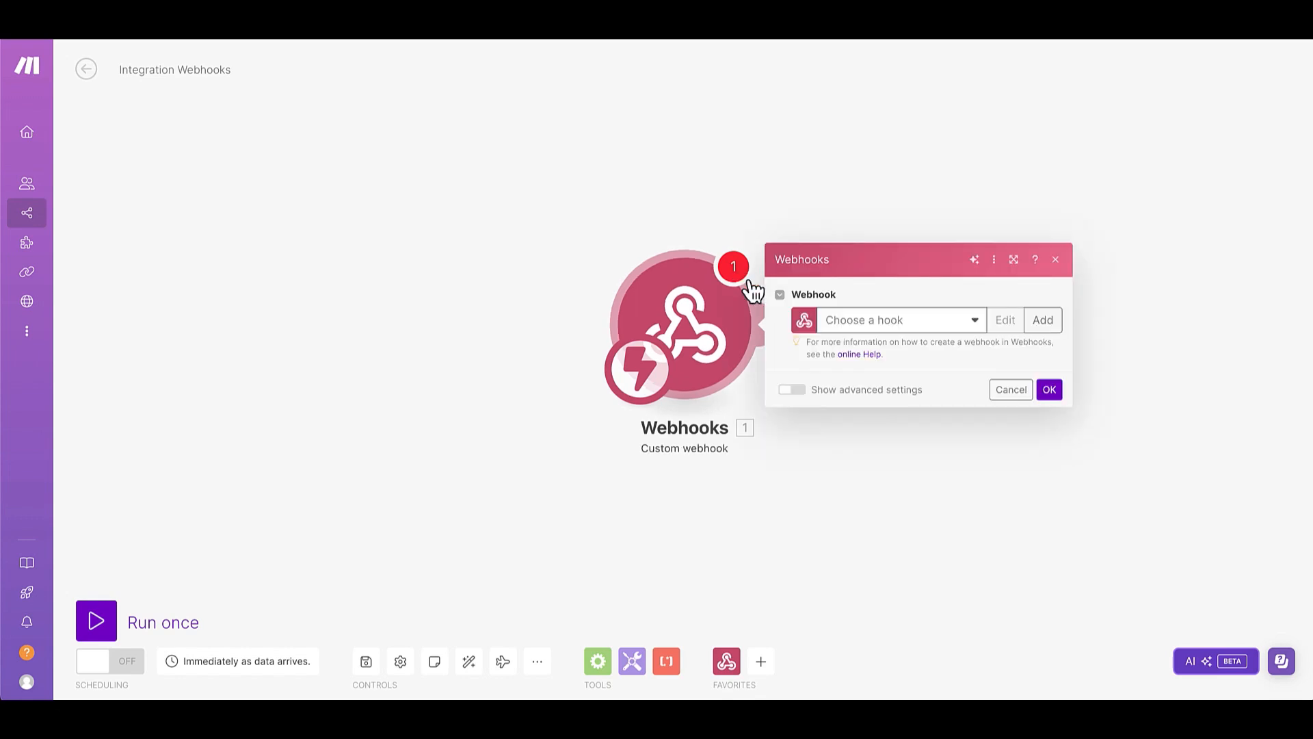
{"action": "left_click", "coordinate": [883, 323]}
{"action": "left_click", "coordinate": [1010, 314]}
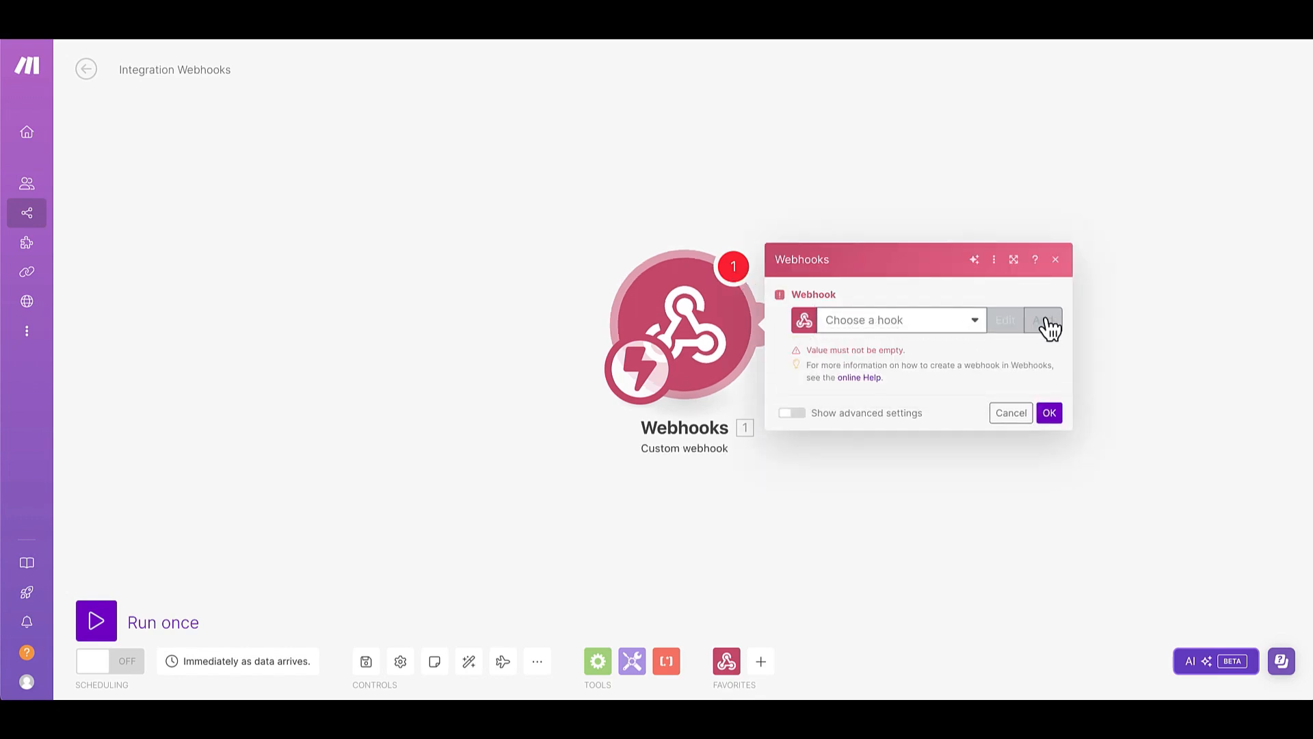
{"action": "left_click", "coordinate": [1043, 320]}
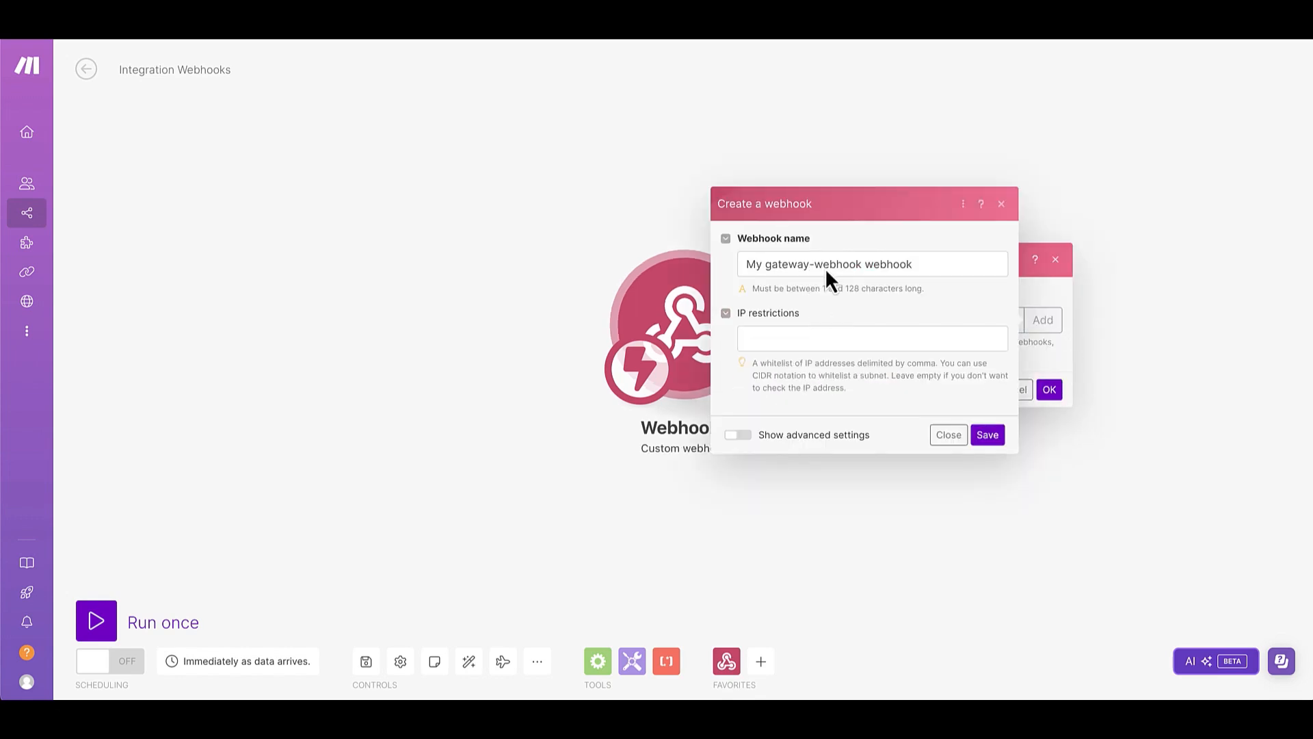
{"action": "triple_click", "coordinate": [829, 264]}
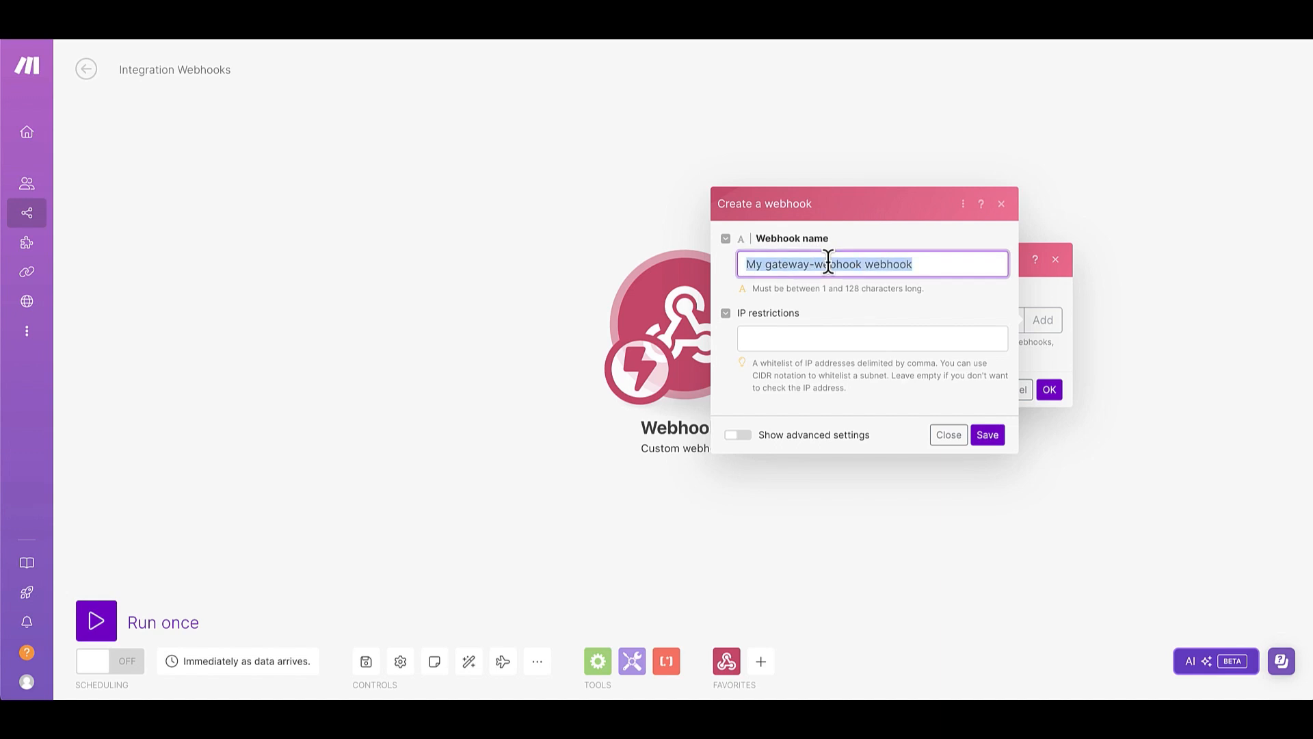
{"action": "type", "text": "vapi-shop"}
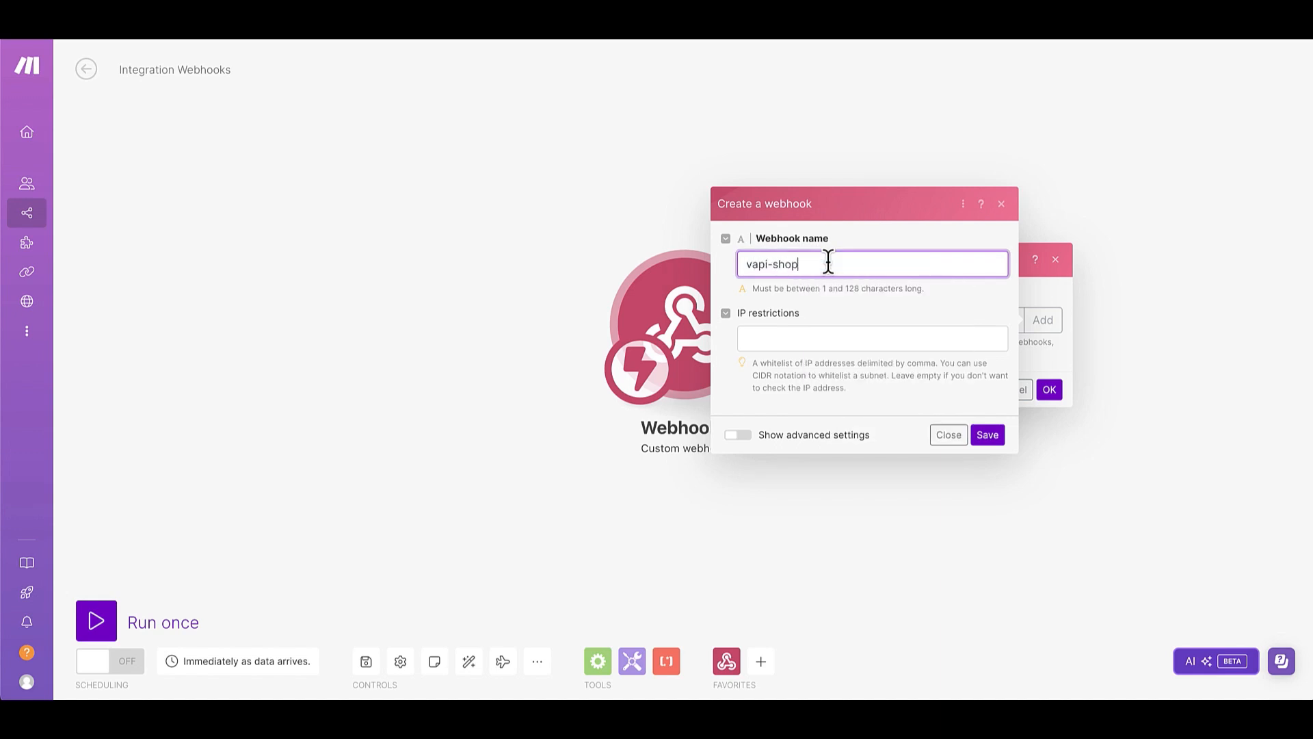
{"action": "type", "text": "ify"}
{"action": "left_click", "coordinate": [992, 436]}
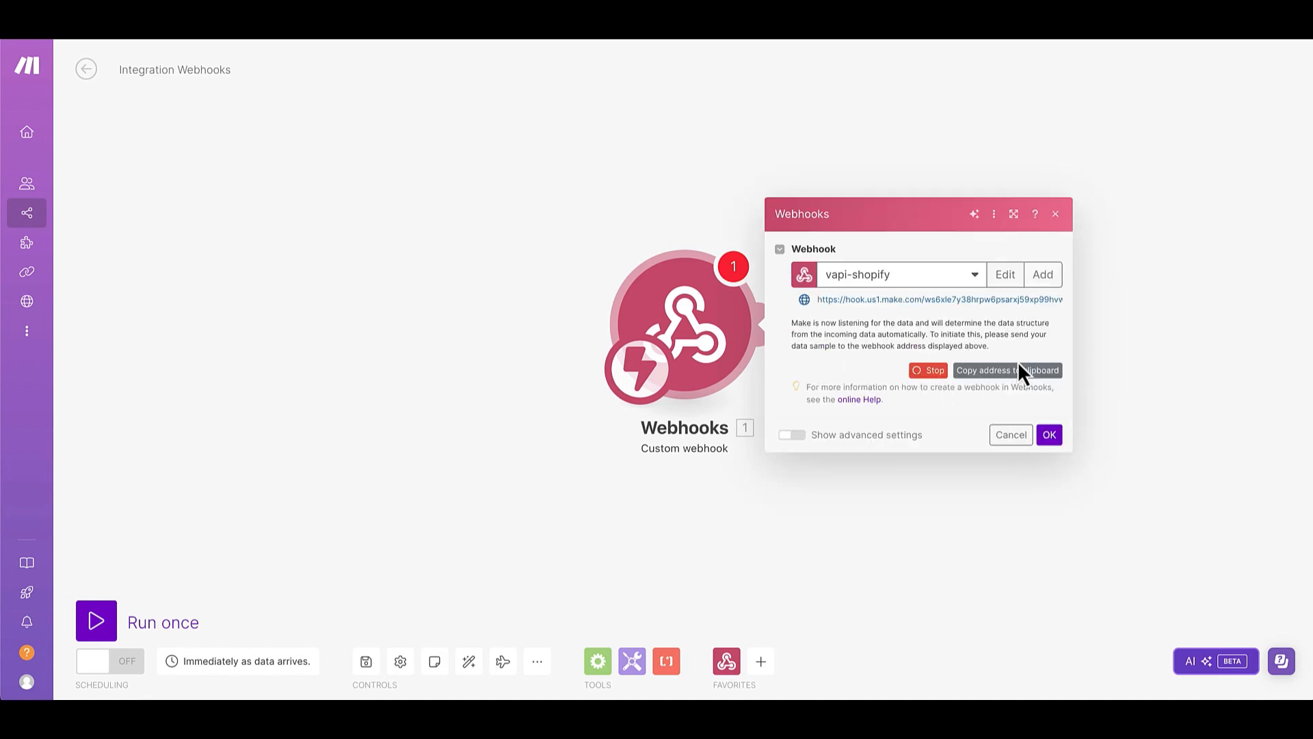
Copy the vapi-shopify webhook's address and set it as the outbound assistant's Server URL in the Vapi dashboard.
{"action": "left_click", "coordinate": [1019, 372]}
{"action": "left_click", "coordinate": [1050, 437]}
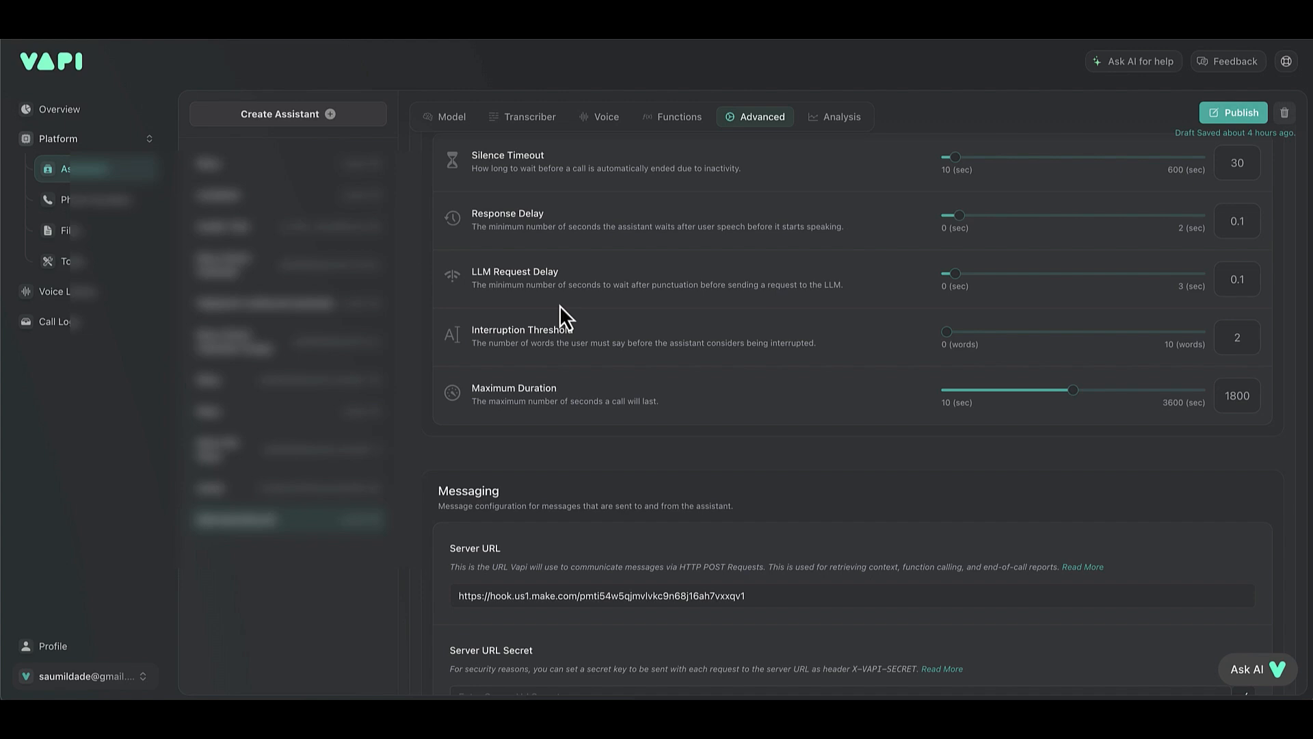
{"action": "triple_click", "coordinate": [642, 588]}
{"action": "key", "text": "ctrl+v"}
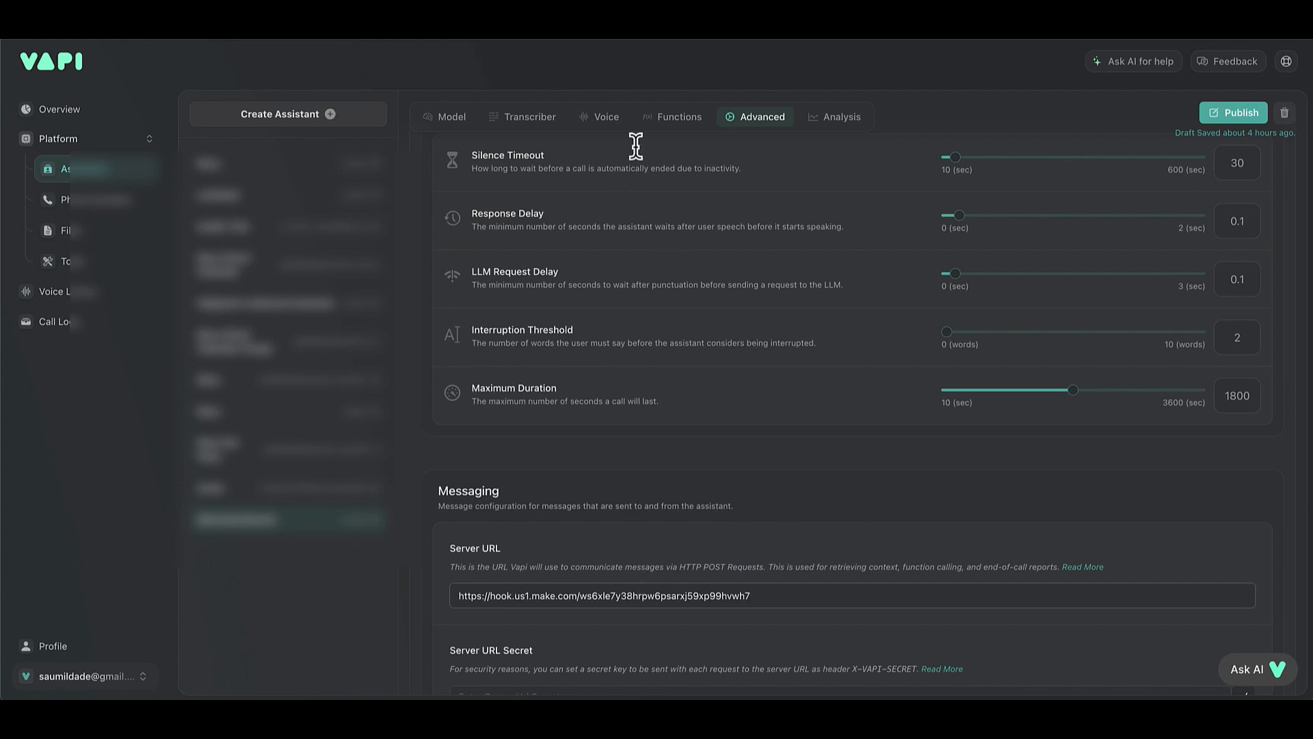
Review the assistant's functions in Vapi and examine the API call's JSON body, including its metadata, in JSON Editor Online.
{"action": "left_click", "coordinate": [679, 117]}
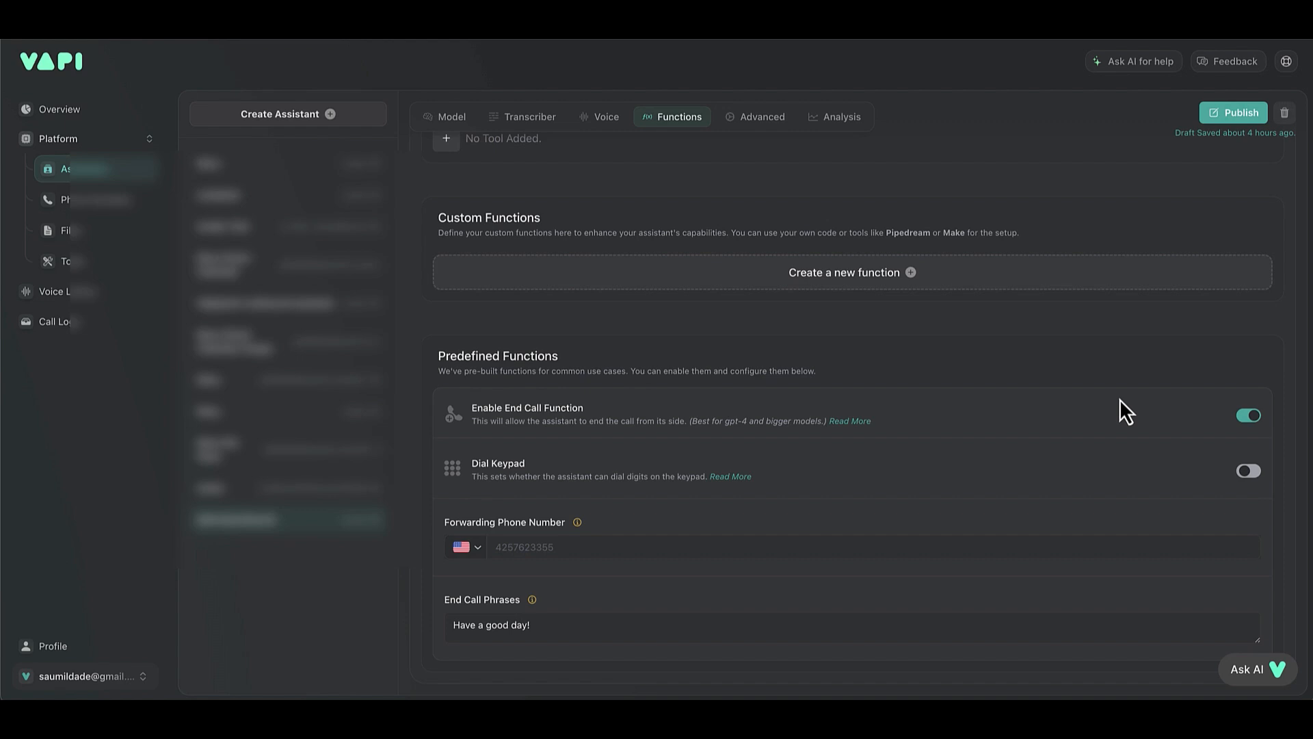
{"action": "scroll", "coordinate": [1119, 400], "scroll_direction": "up", "scroll_amount": 2}
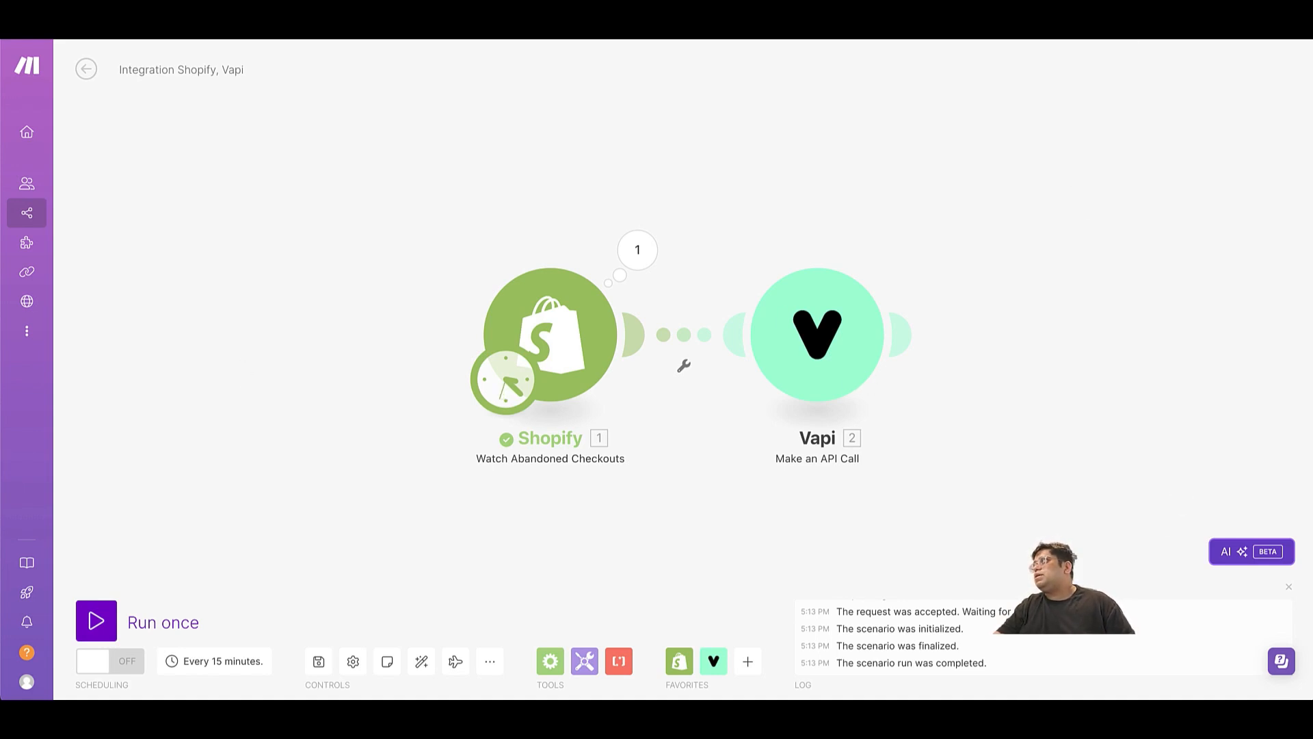
{"action": "left_click", "coordinate": [1125, 28]}
{"action": "left_click", "coordinate": [766, 392]}
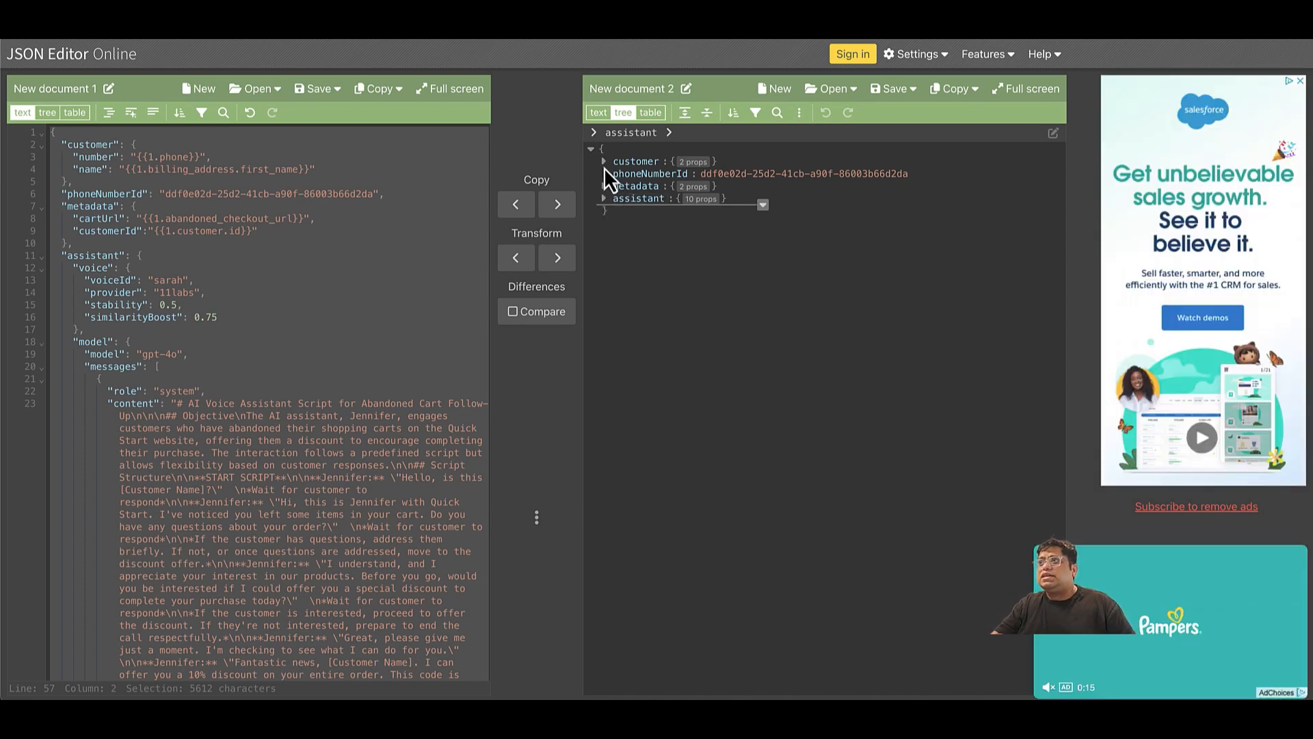
{"action": "left_click", "coordinate": [605, 186]}
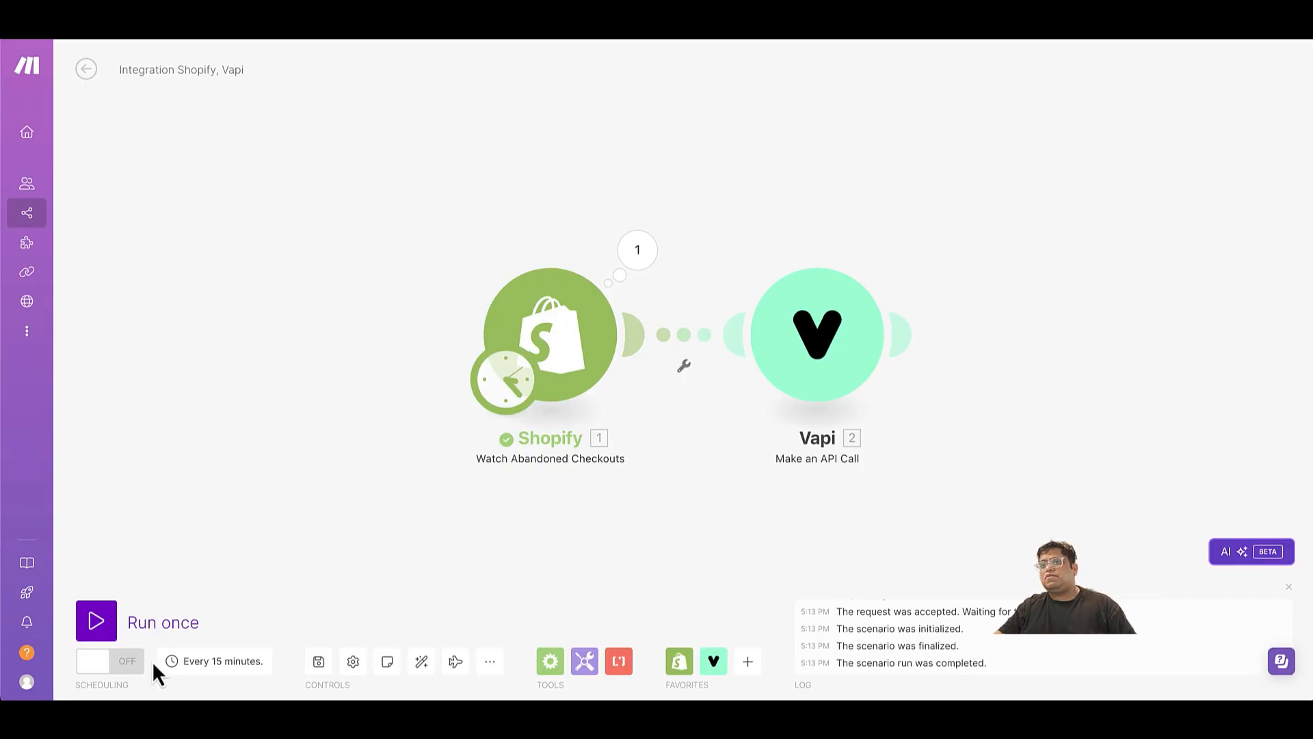
In Make, run the Shopify and Vapi scenario on demand to trigger the outbound call for an abandoned checkout.
{"action": "left_click", "coordinate": [104, 628]}
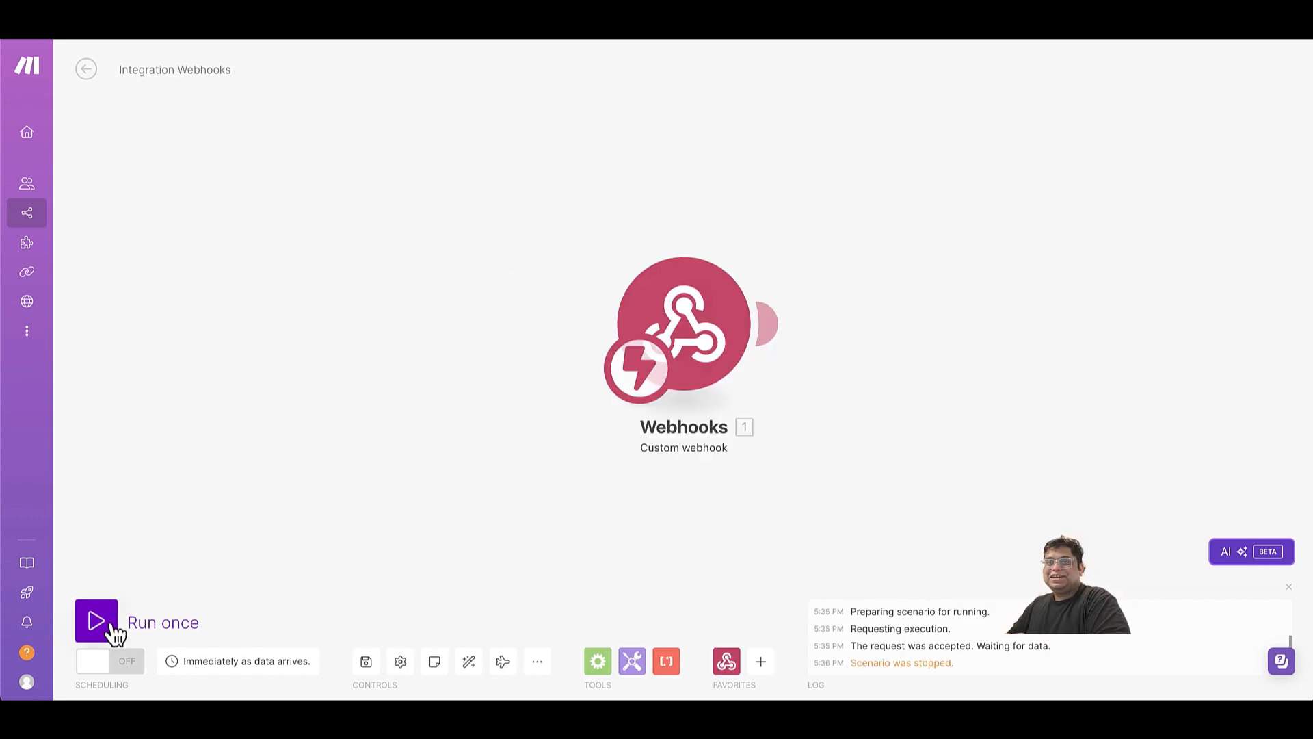
{"action": "left_click", "coordinate": [111, 625]}
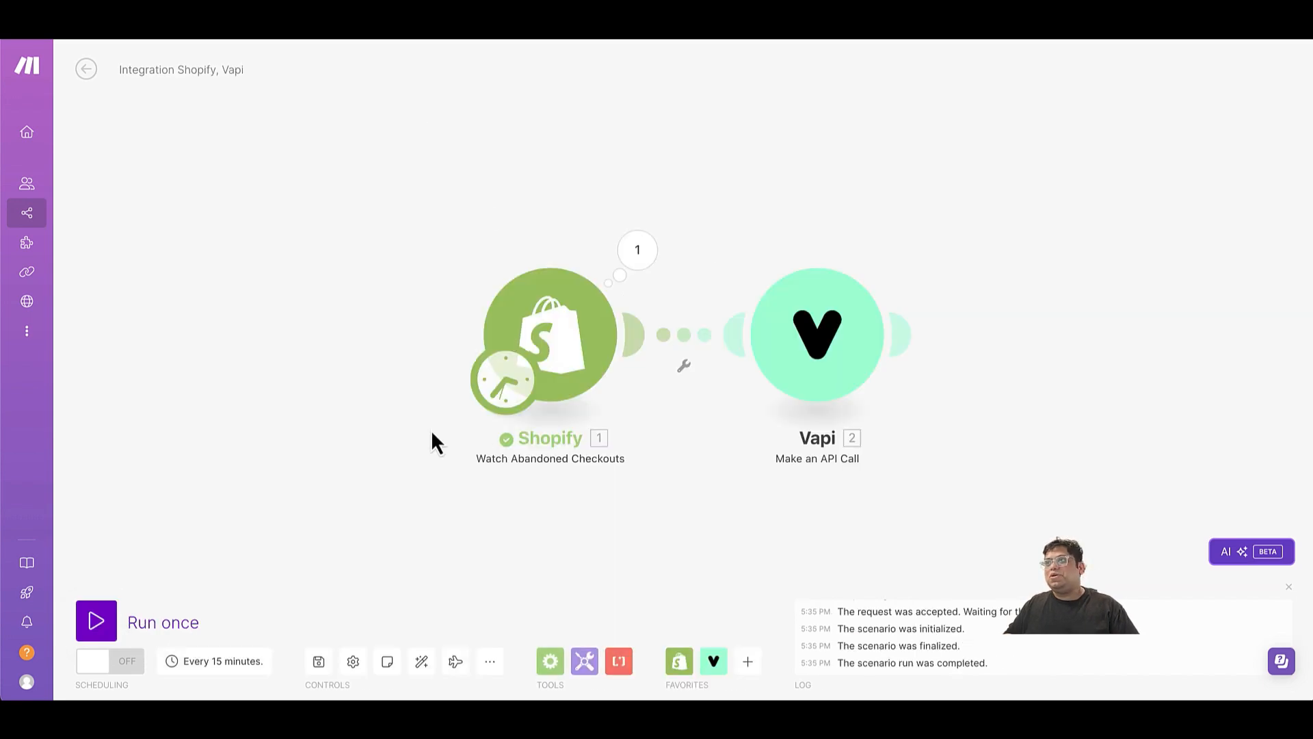
{"action": "left_click", "coordinate": [100, 621]}
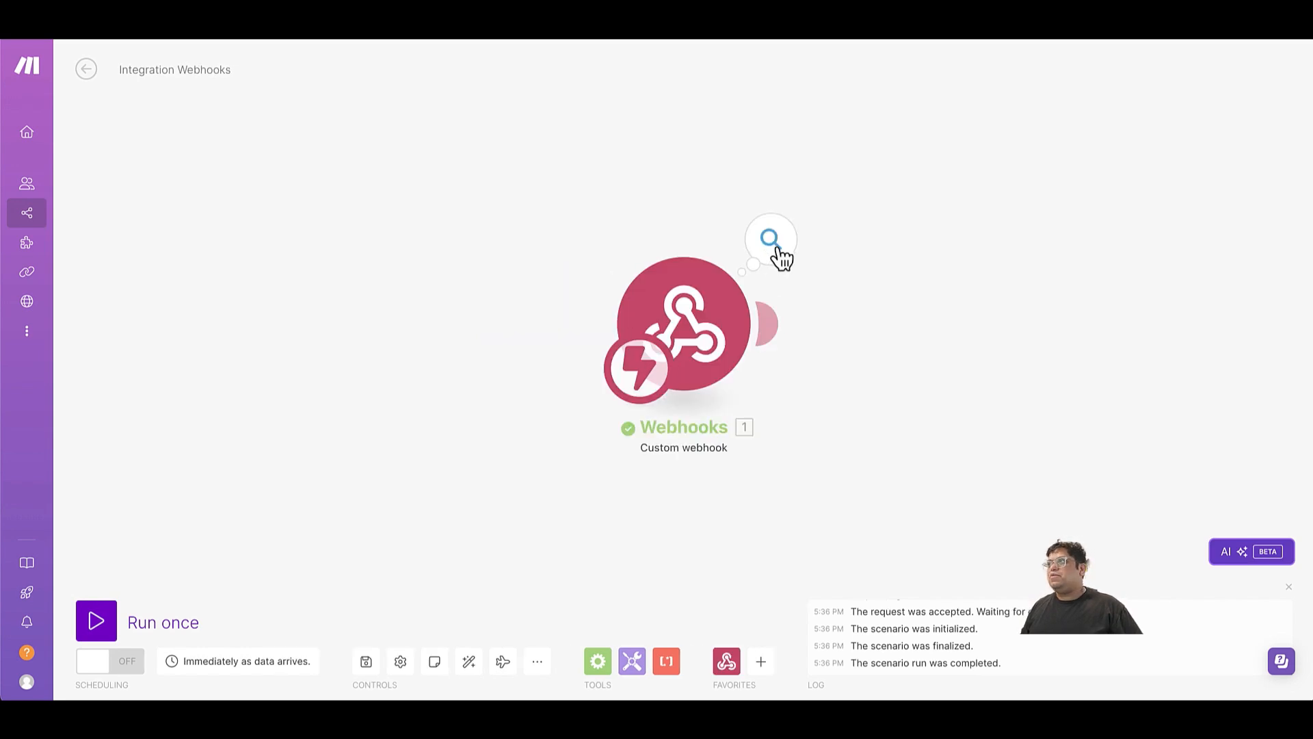
In the webhook scenario, inspect the message collection in the custom webhook's output bundle.
{"action": "left_click", "coordinate": [787, 259]}
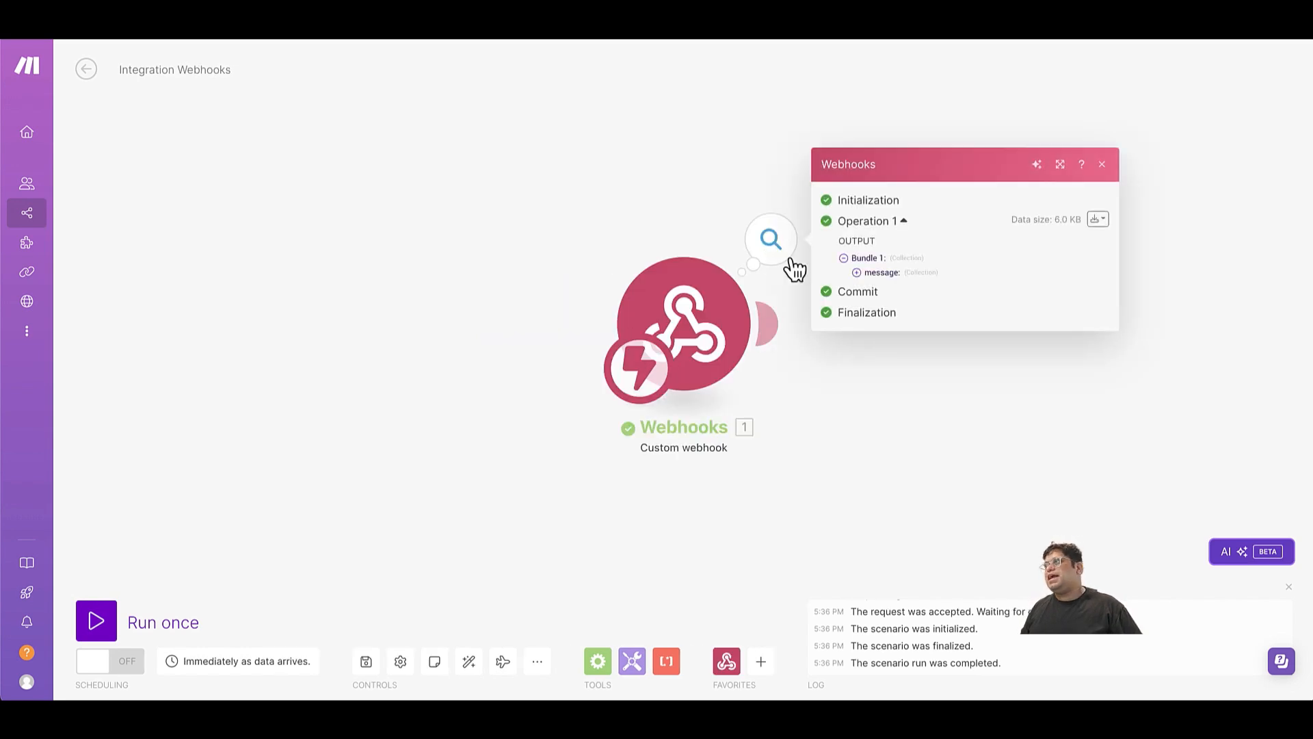
{"action": "left_click", "coordinate": [860, 273]}
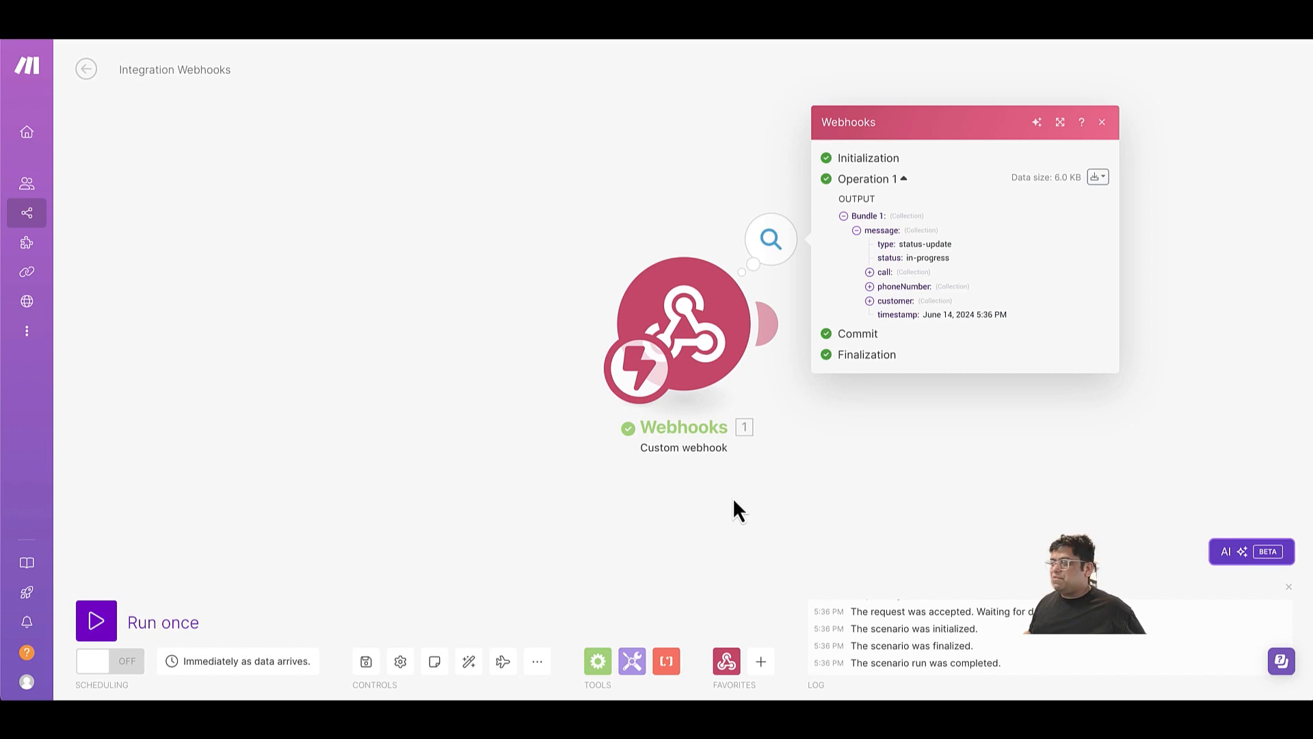
{"action": "left_click", "coordinate": [831, 506]}
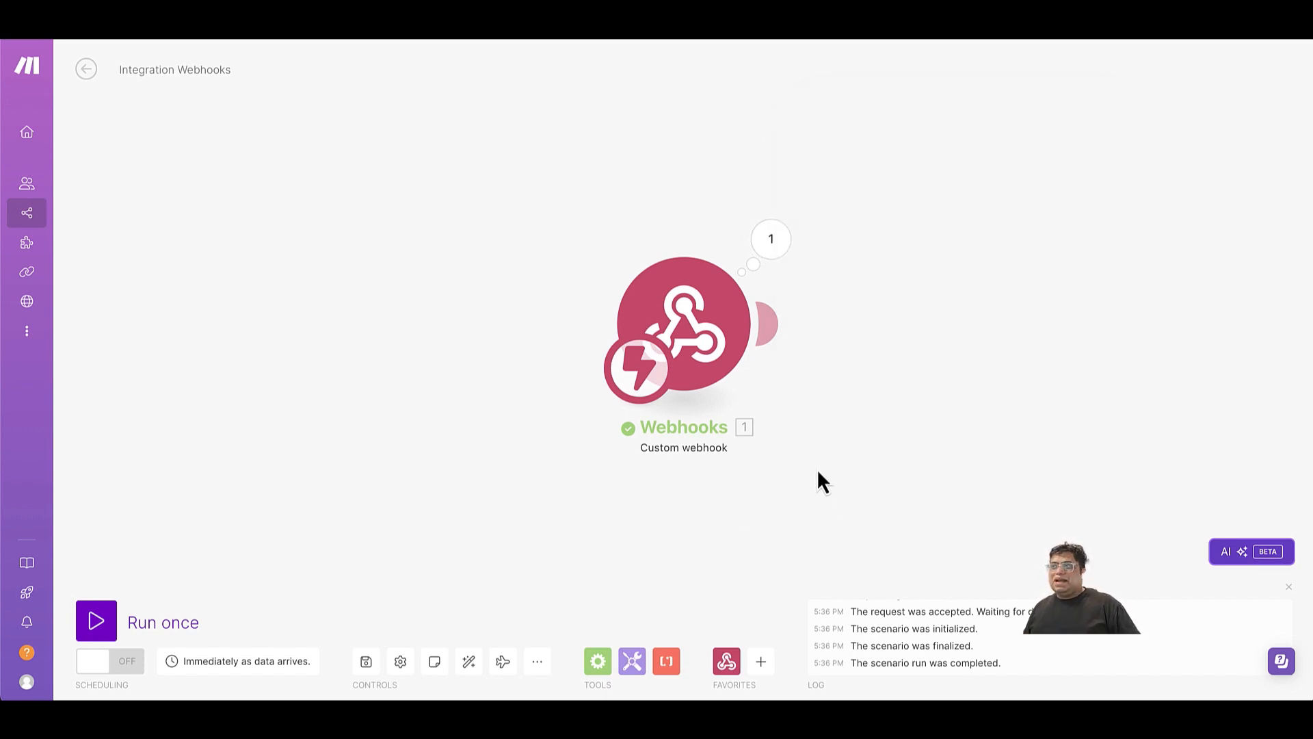
Add a Tools Set variable module after the custom webhook.
{"action": "left_click", "coordinate": [772, 329]}
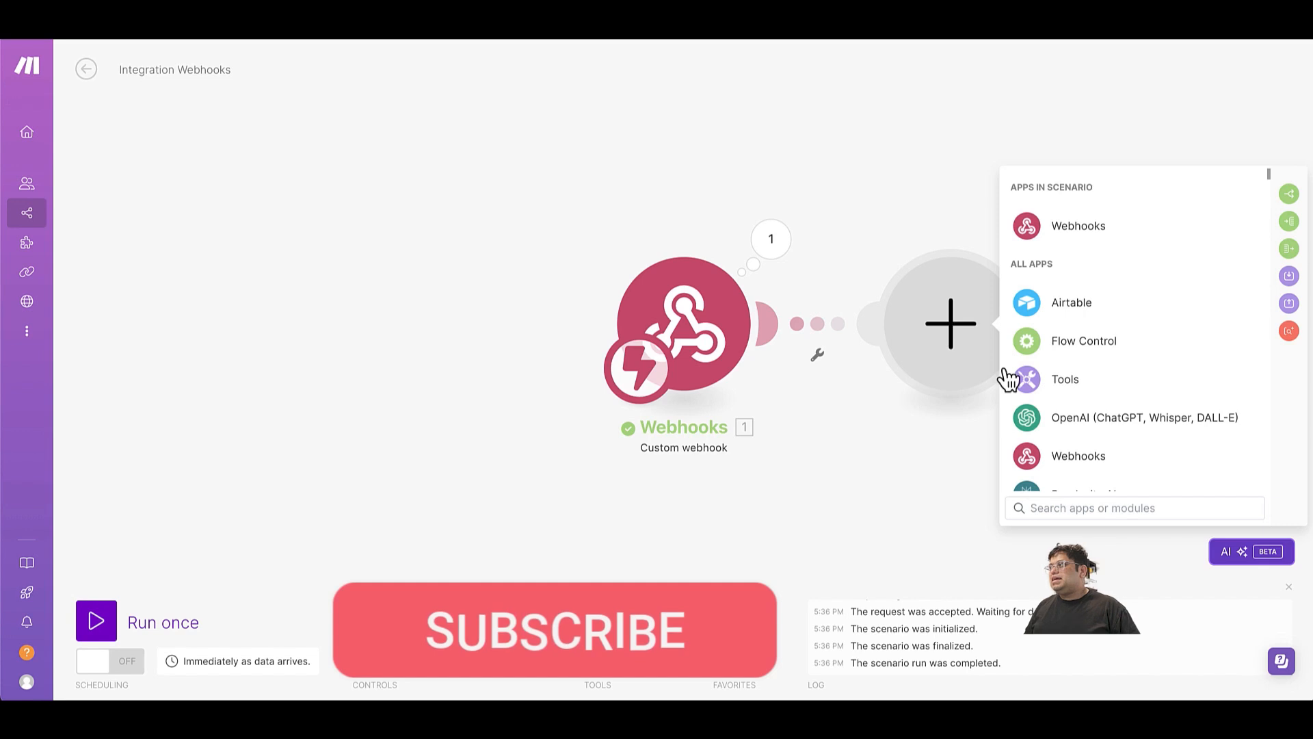
{"action": "type", "text": "s"}
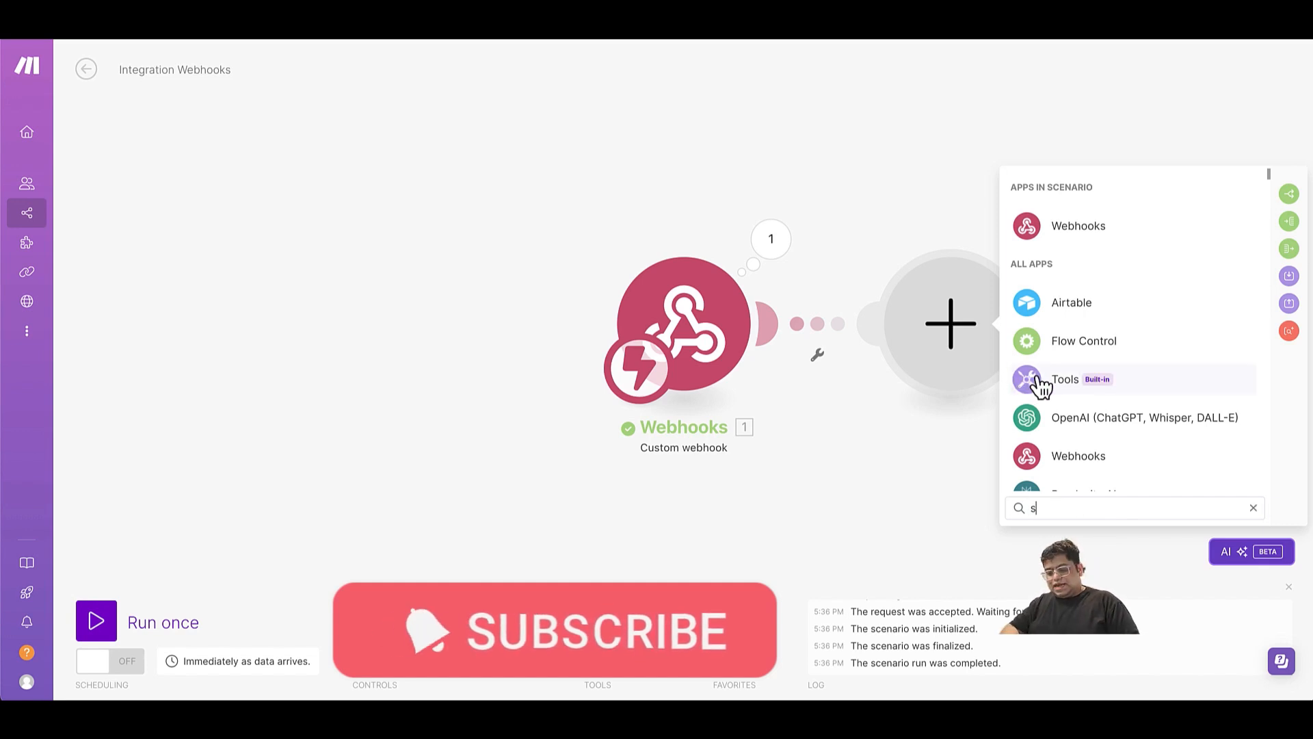
{"action": "type", "text": "et"}
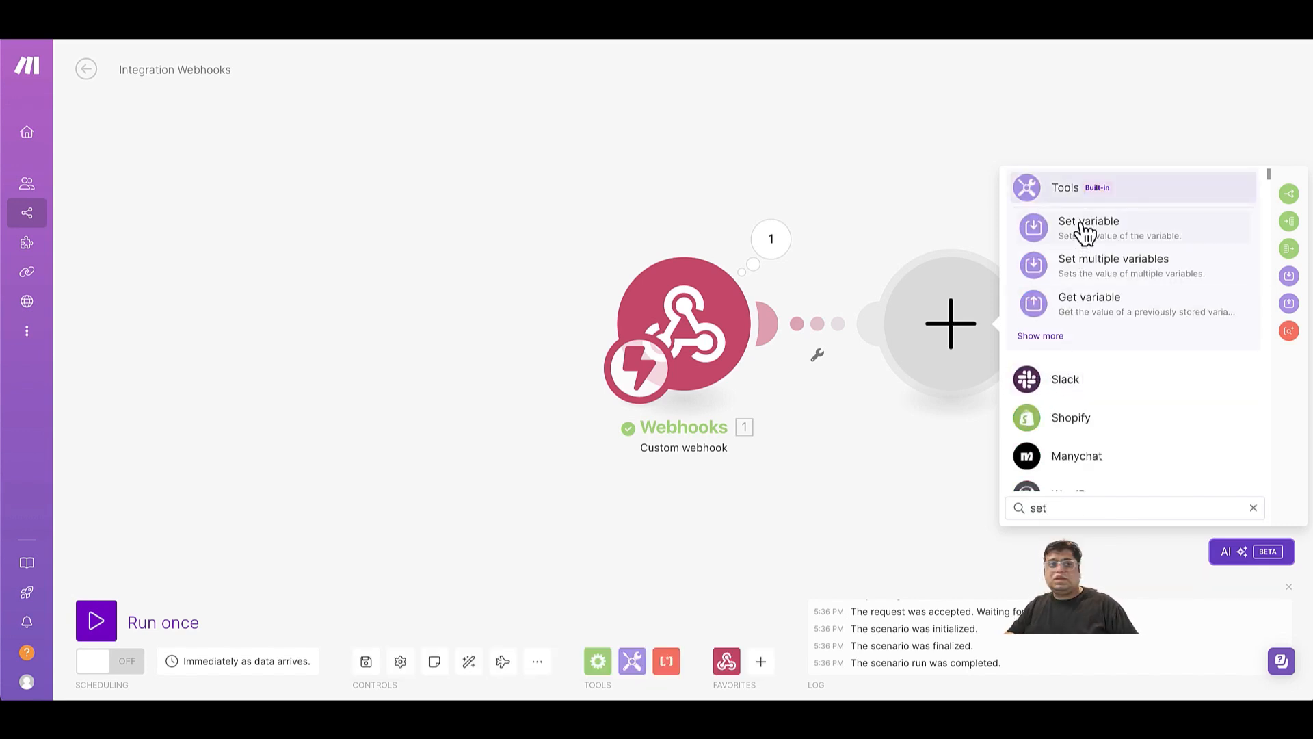
{"action": "left_click", "coordinate": [1088, 228]}
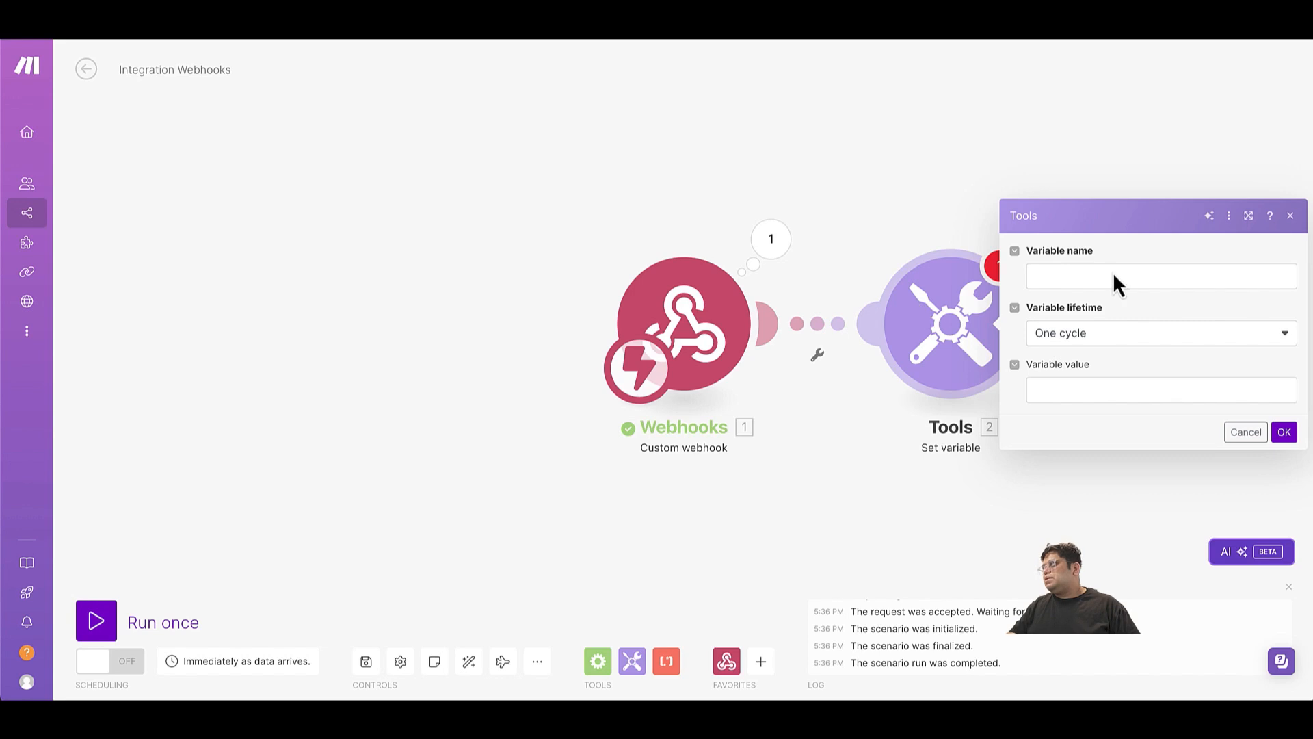
Set up a filter between the webhook and Set variable modules requiring the message type to equal end-of-call-report.
{"action": "left_click", "coordinate": [819, 357]}
{"action": "left_click", "coordinate": [823, 396]}
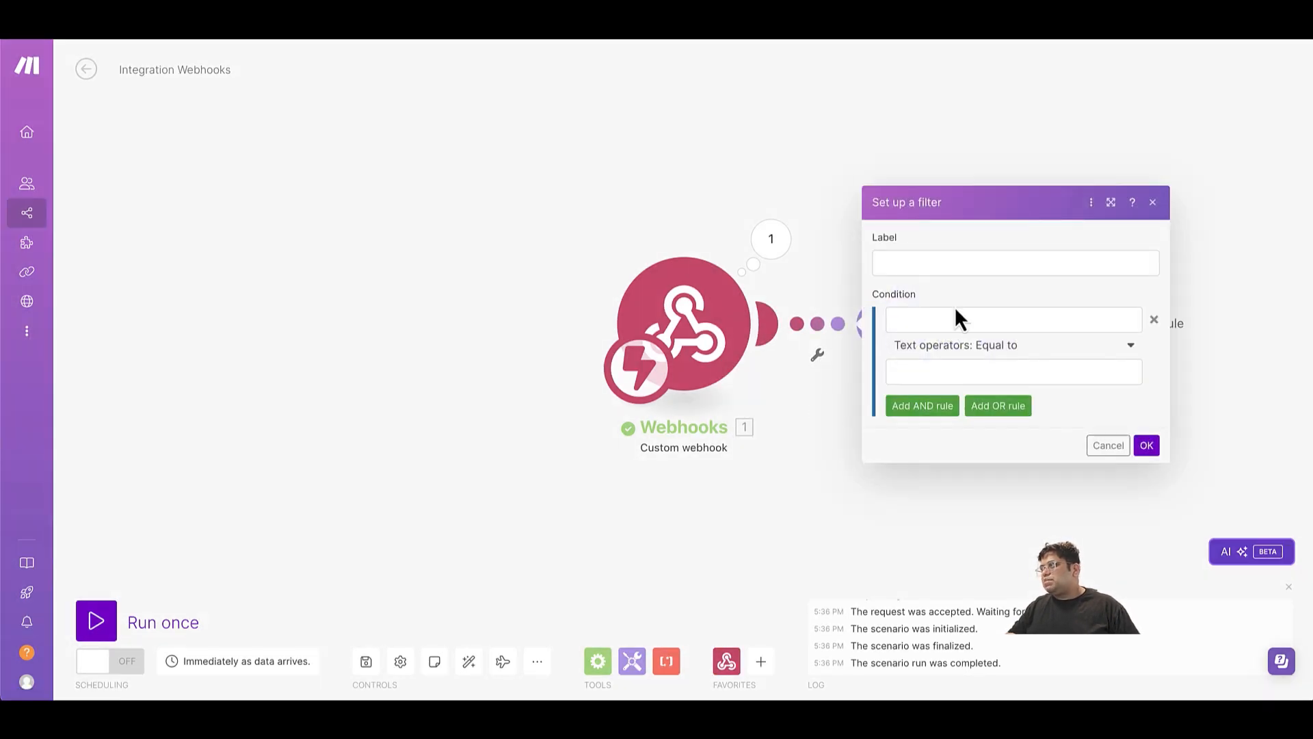
{"action": "left_click", "coordinate": [968, 320]}
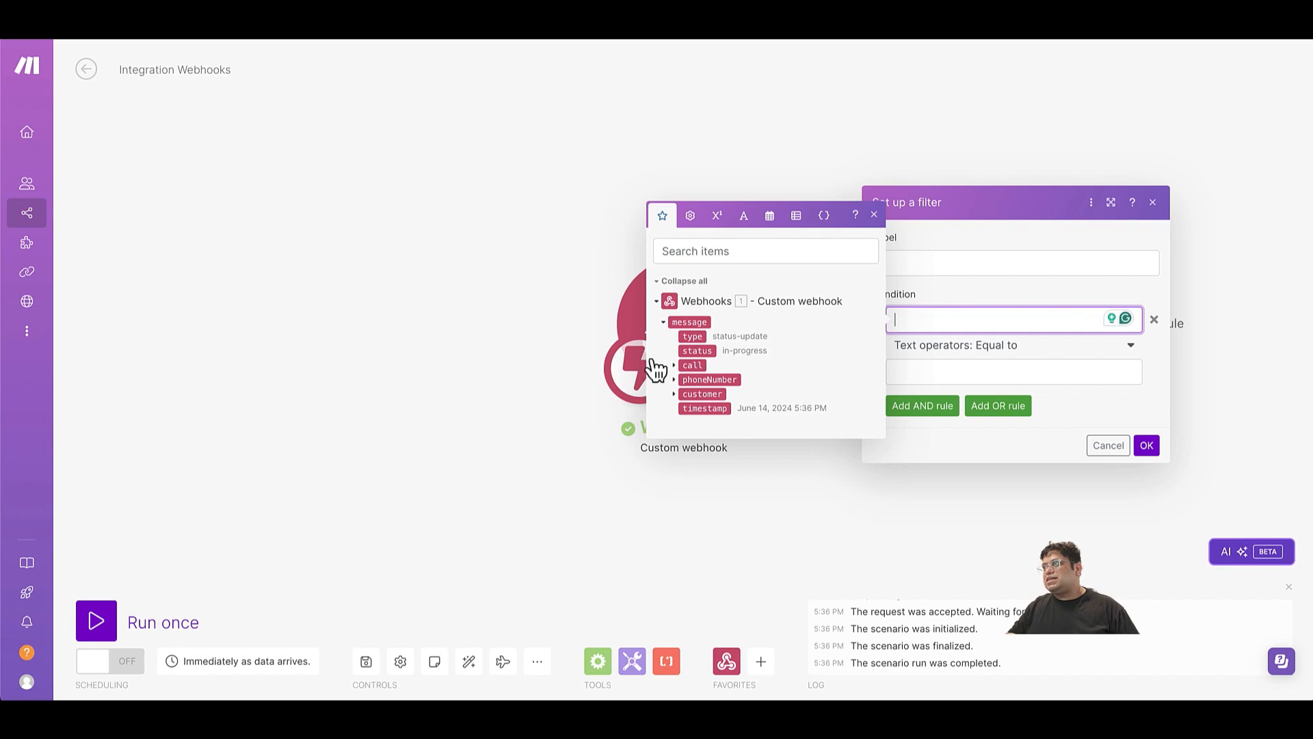
{"action": "left_click", "coordinate": [693, 336]}
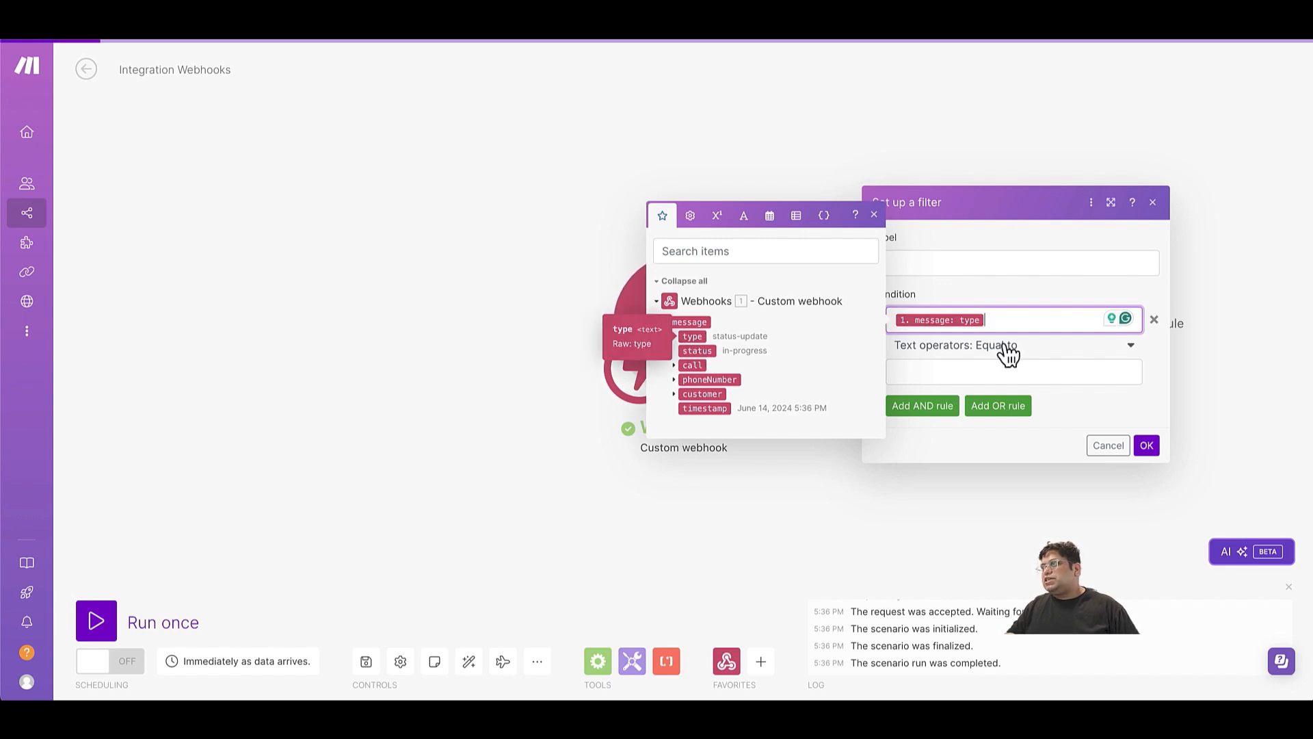
{"action": "left_click", "coordinate": [997, 370]}
{"action": "type", "text": "end-c"}
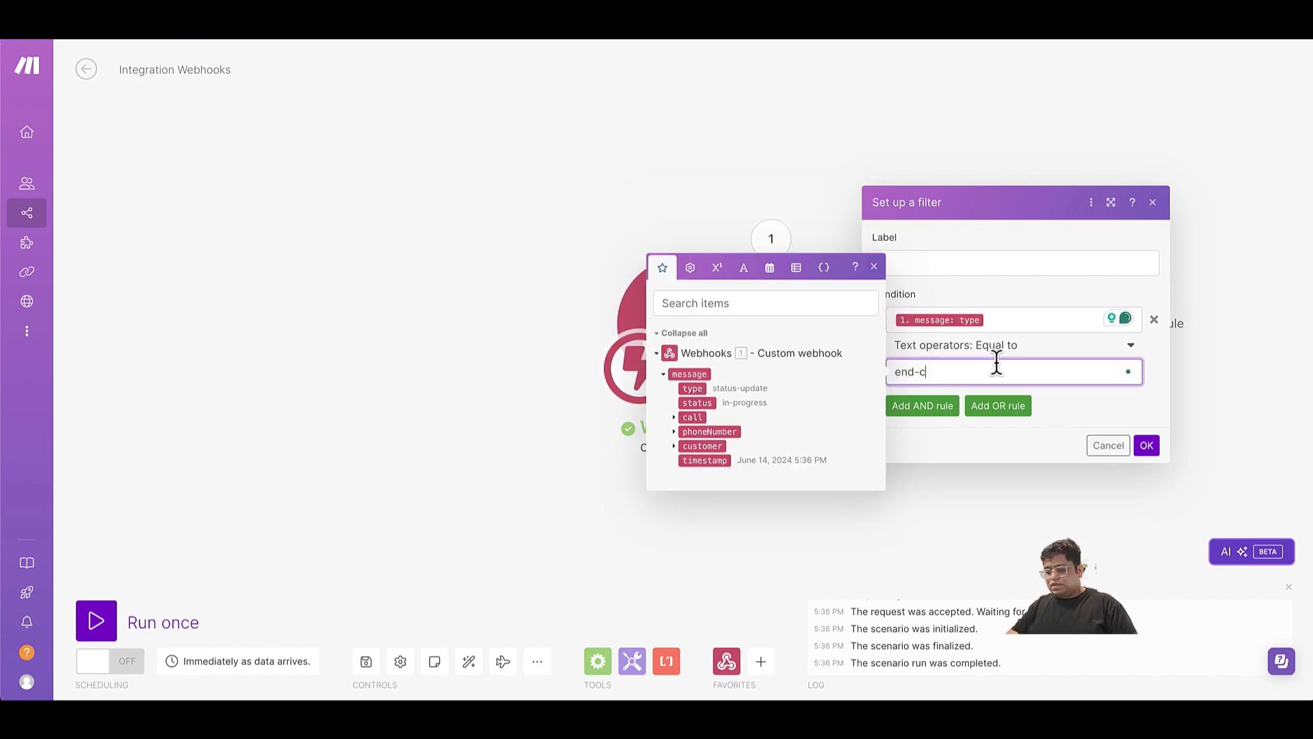
{"action": "key", "text": "BackSpace"}
{"action": "type", "text": "of"}
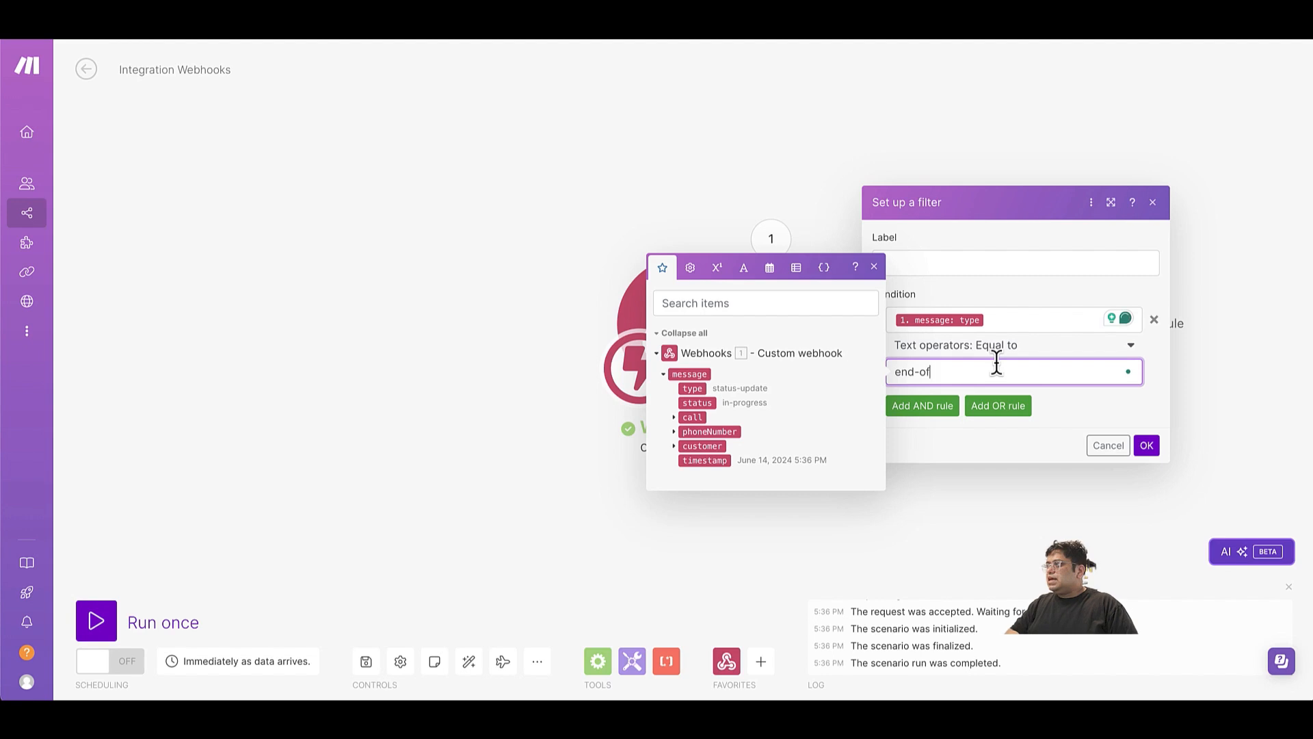
{"action": "type", "text": "-call-report"}
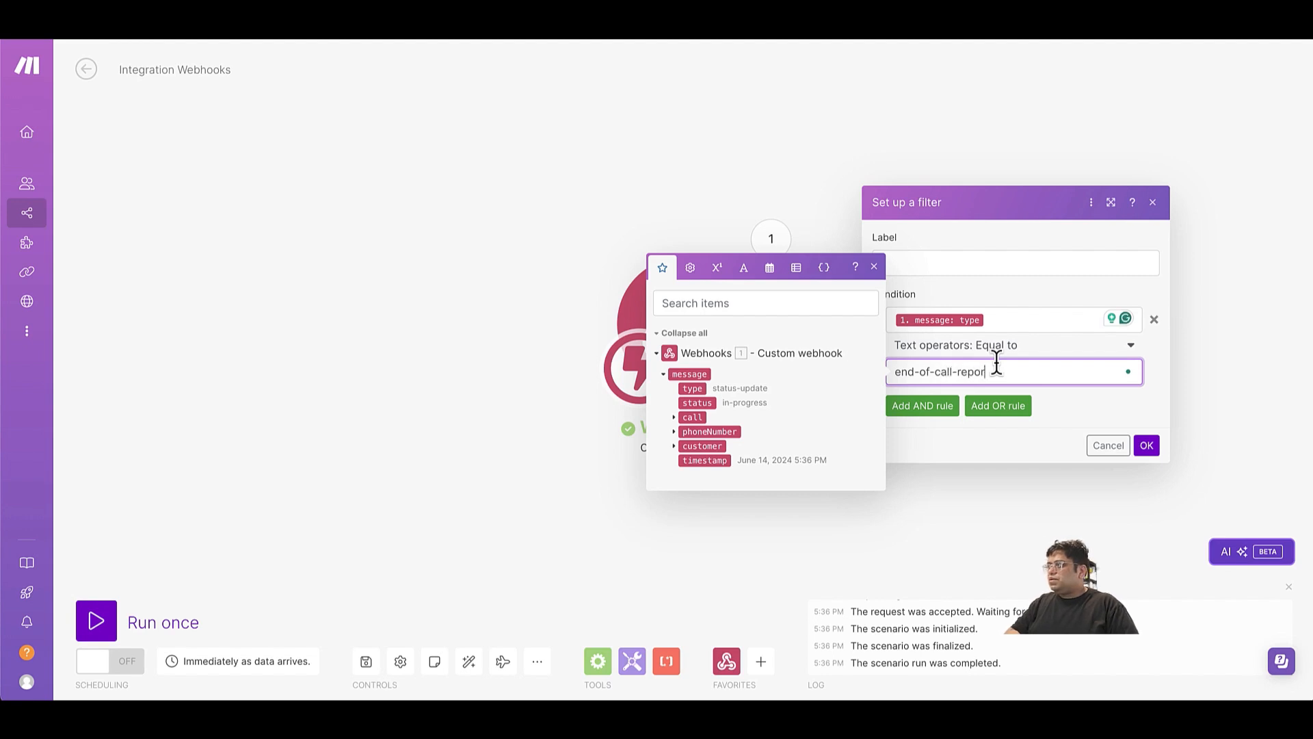
{"action": "left_click", "coordinate": [1148, 448]}
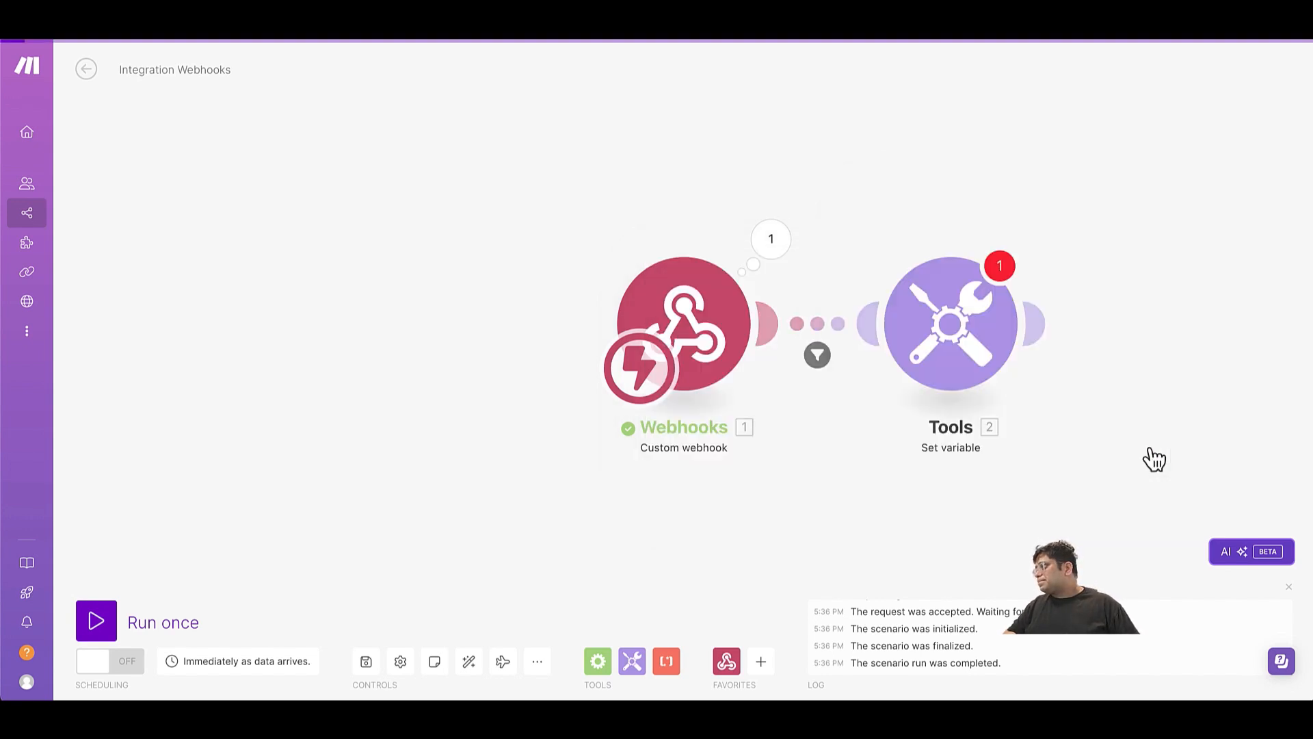
Configure the Set variable module with the variable name baseName and the value abandon_make.
{"action": "left_click", "coordinate": [961, 370]}
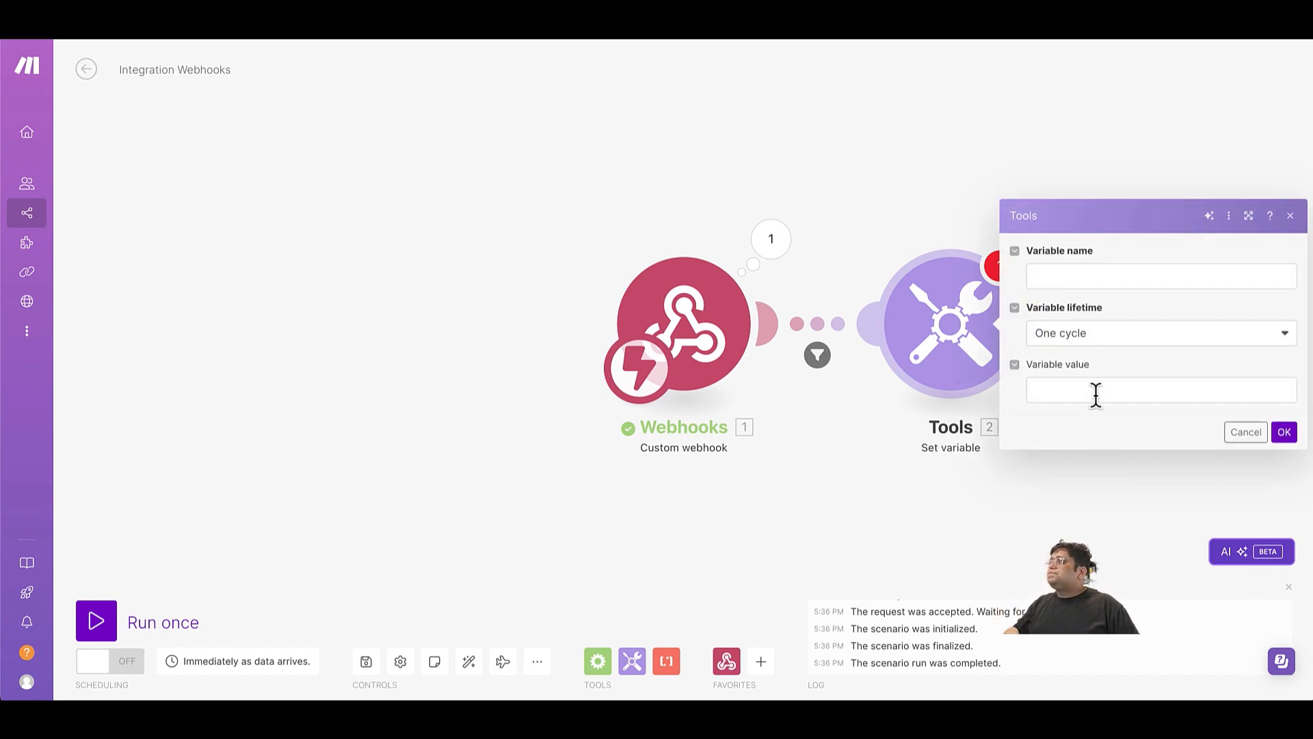
{"action": "left_click", "coordinate": [1084, 270]}
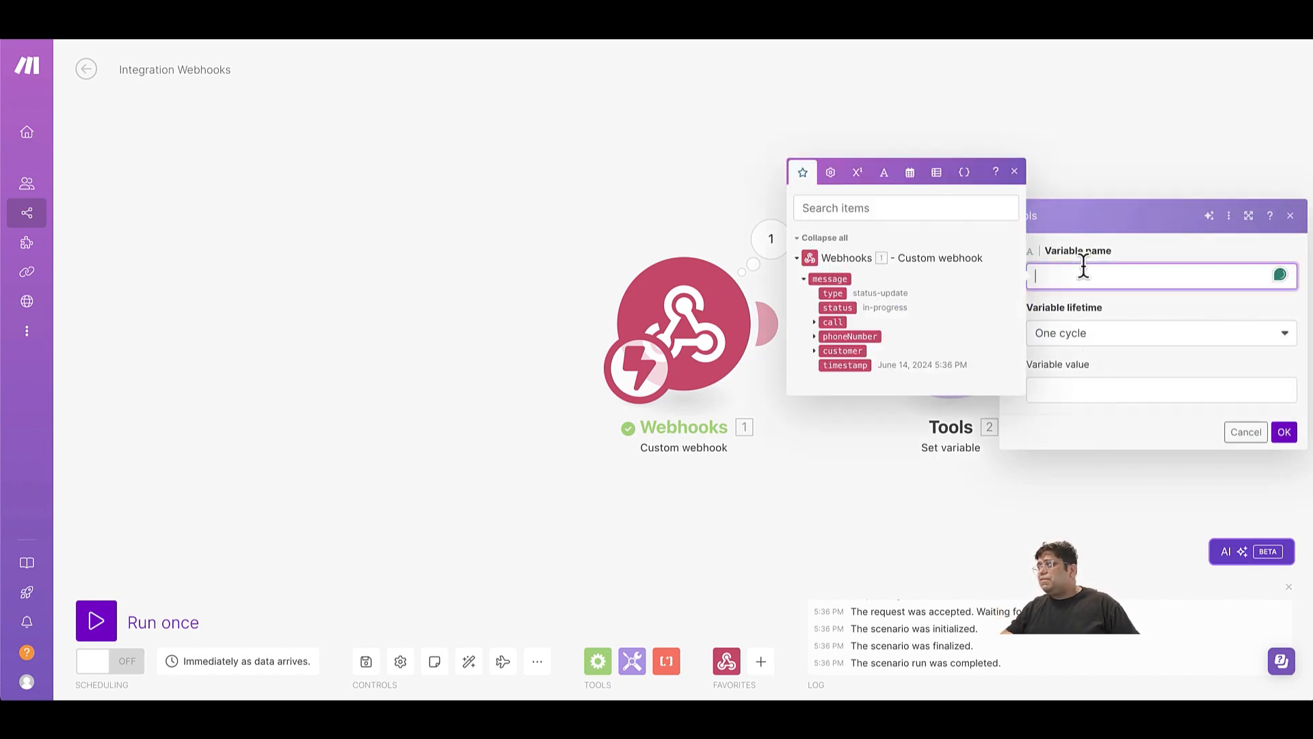
{"action": "type", "text": "baseNam"}
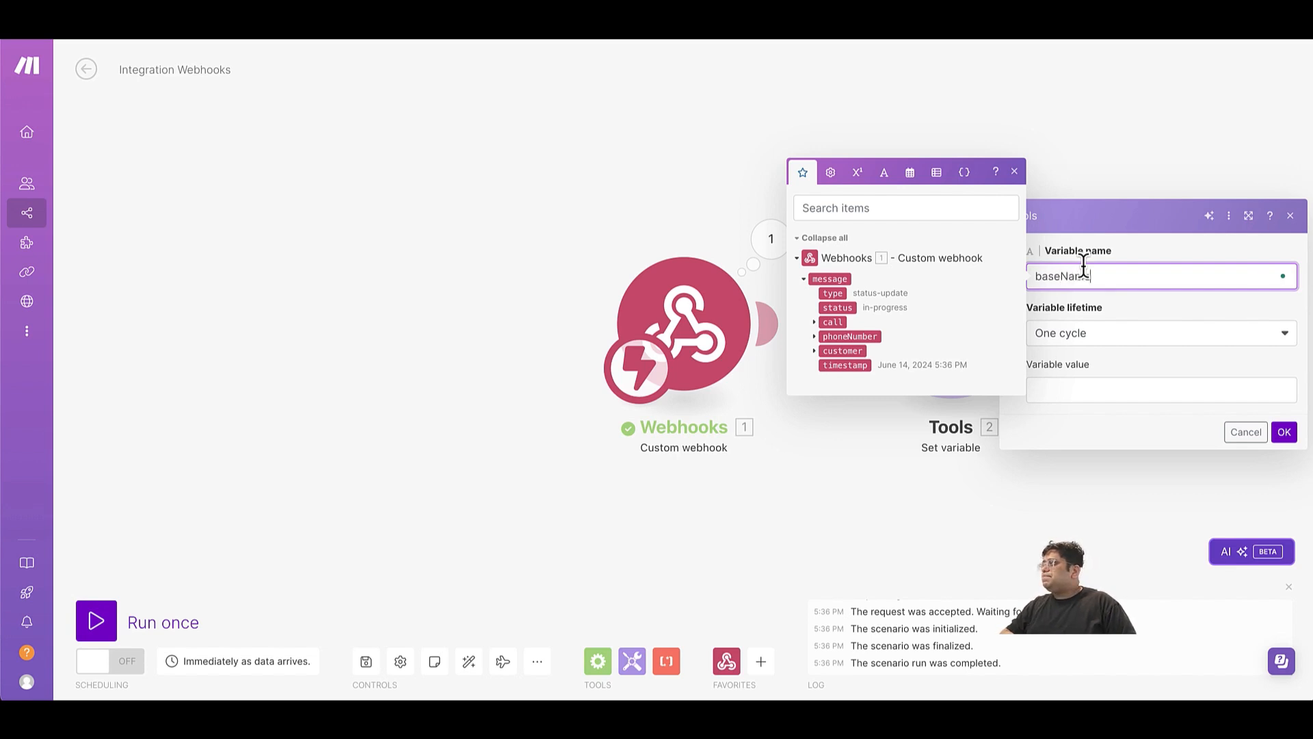
{"action": "type", "text": "e"}
{"action": "left_click", "coordinate": [1057, 388]}
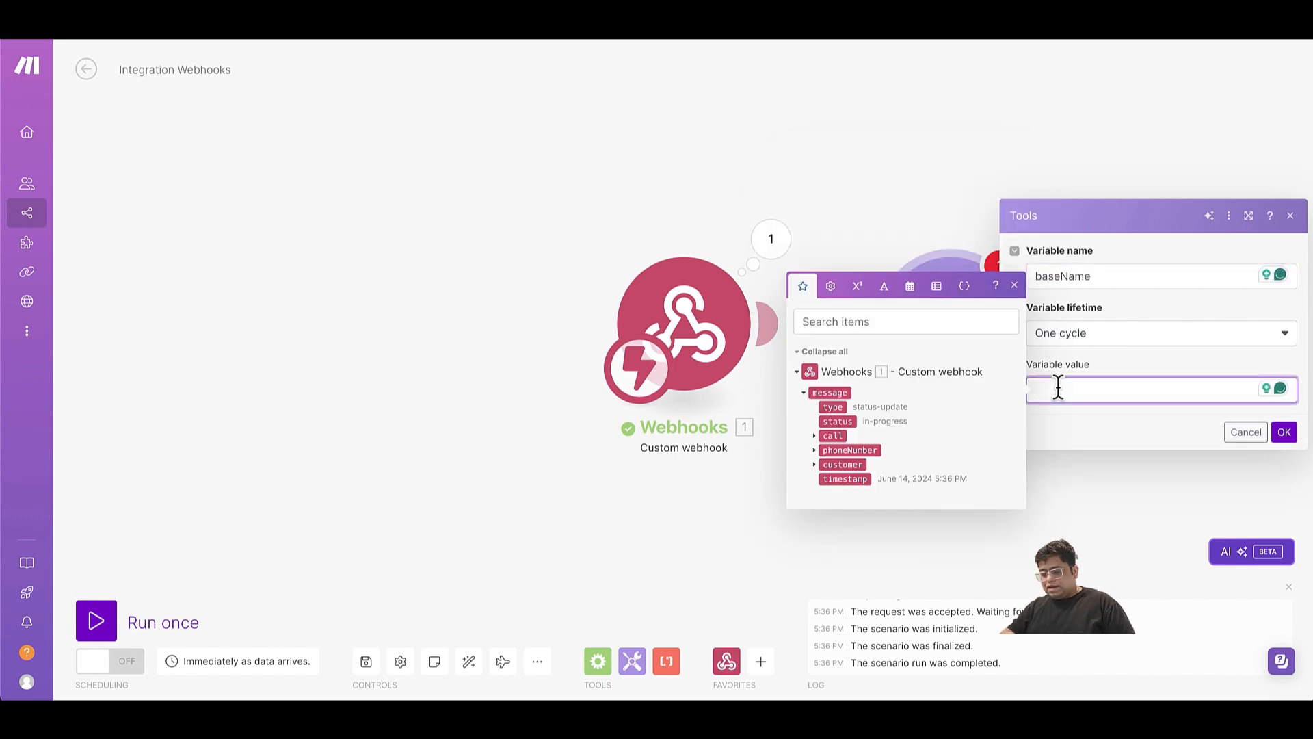
{"action": "type", "text": "abandon"}
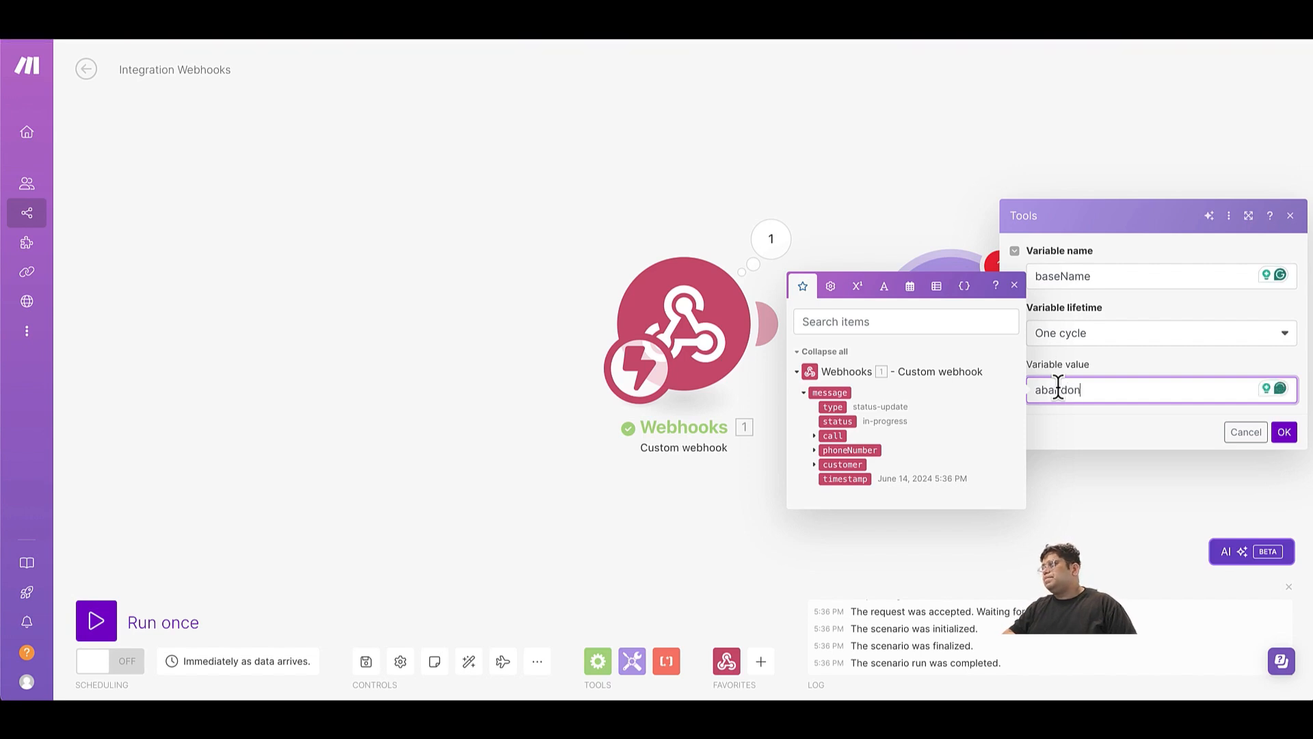
{"action": "type", "text": "_make"}
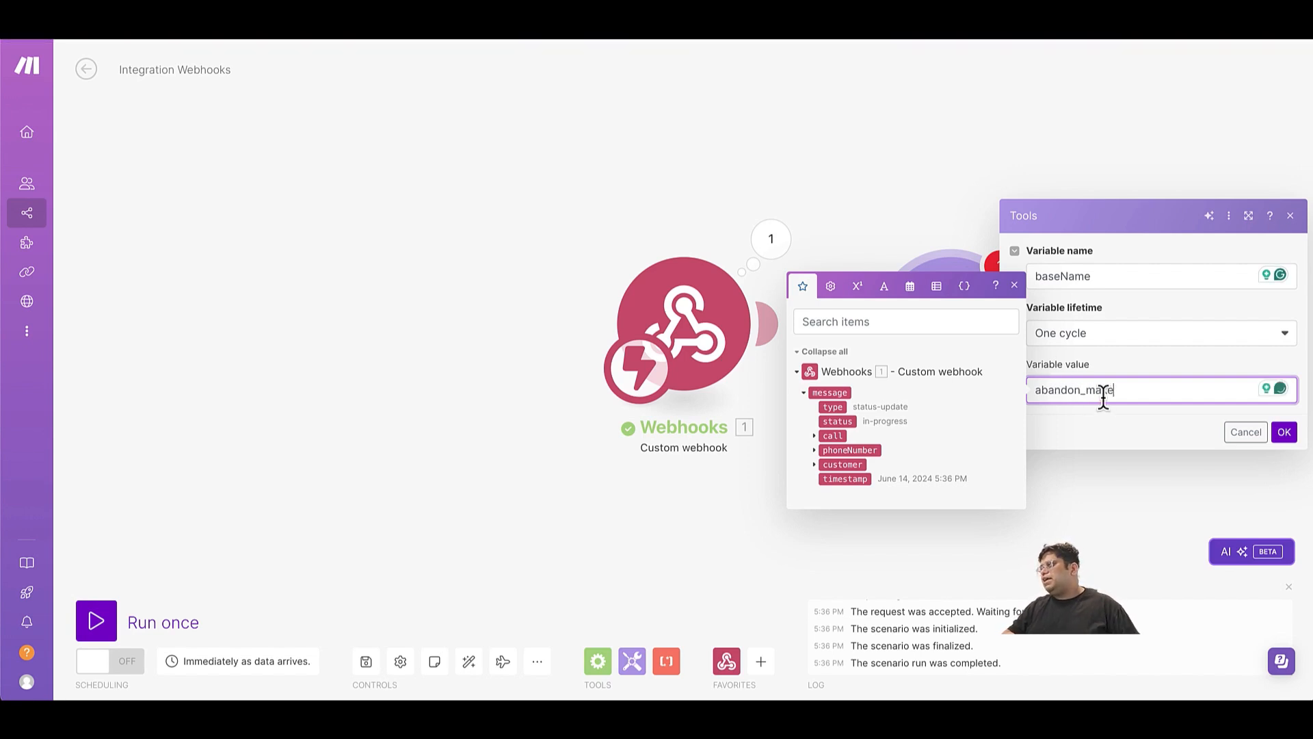
{"action": "left_click", "coordinate": [1284, 432]}
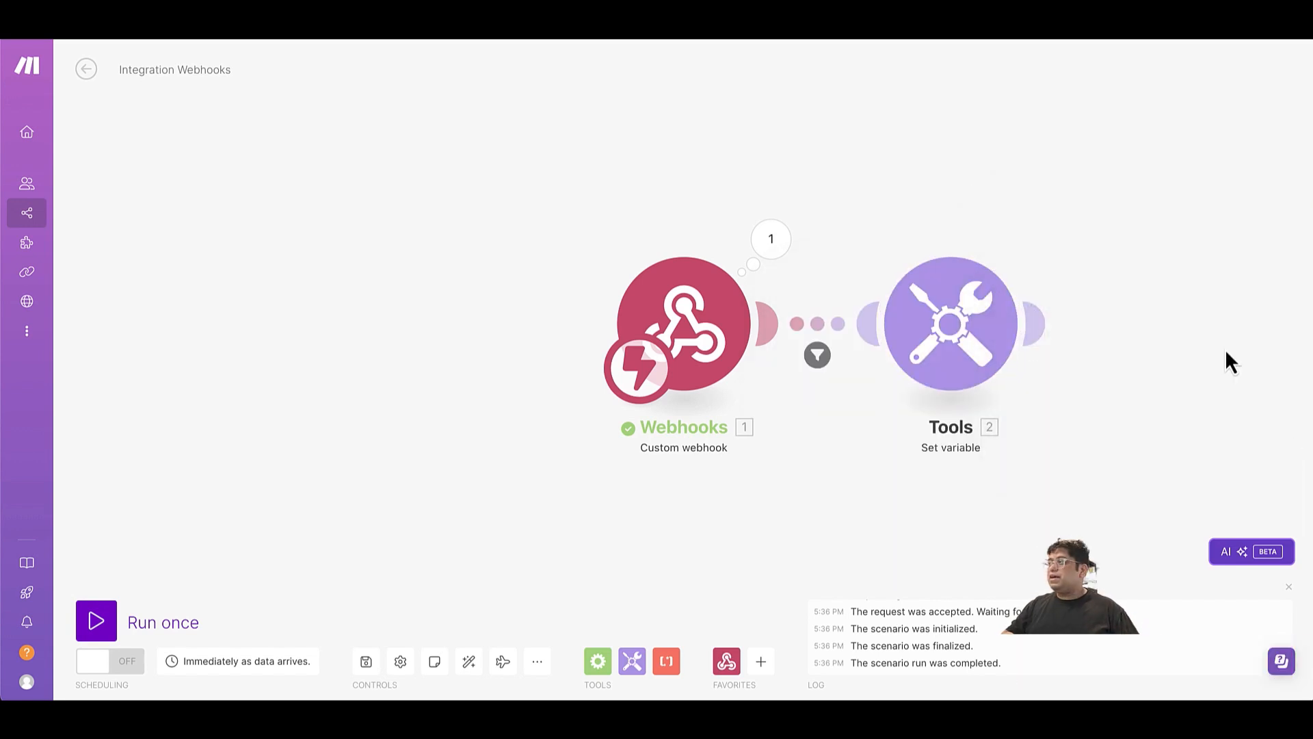
Add a second Tools Set variable module after the baseName module.
{"action": "left_click", "coordinate": [1044, 336]}
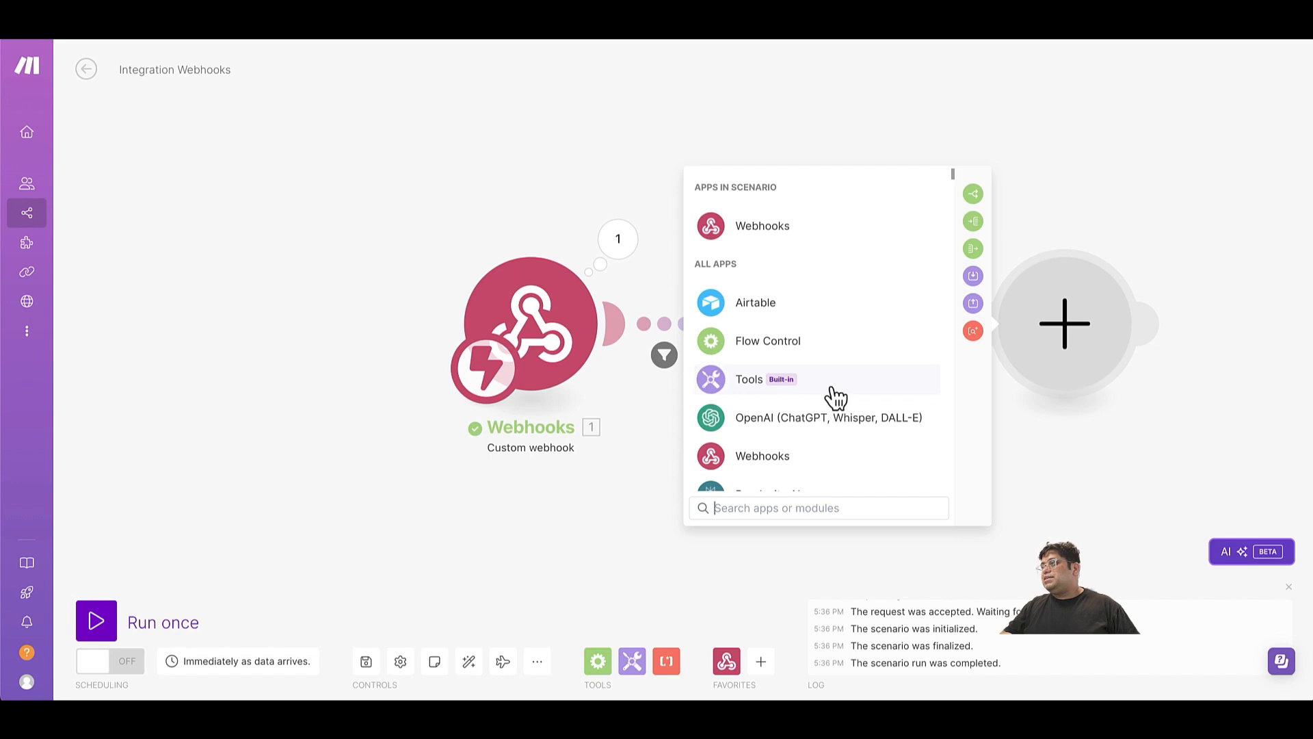
{"action": "type", "text": "setvar"}
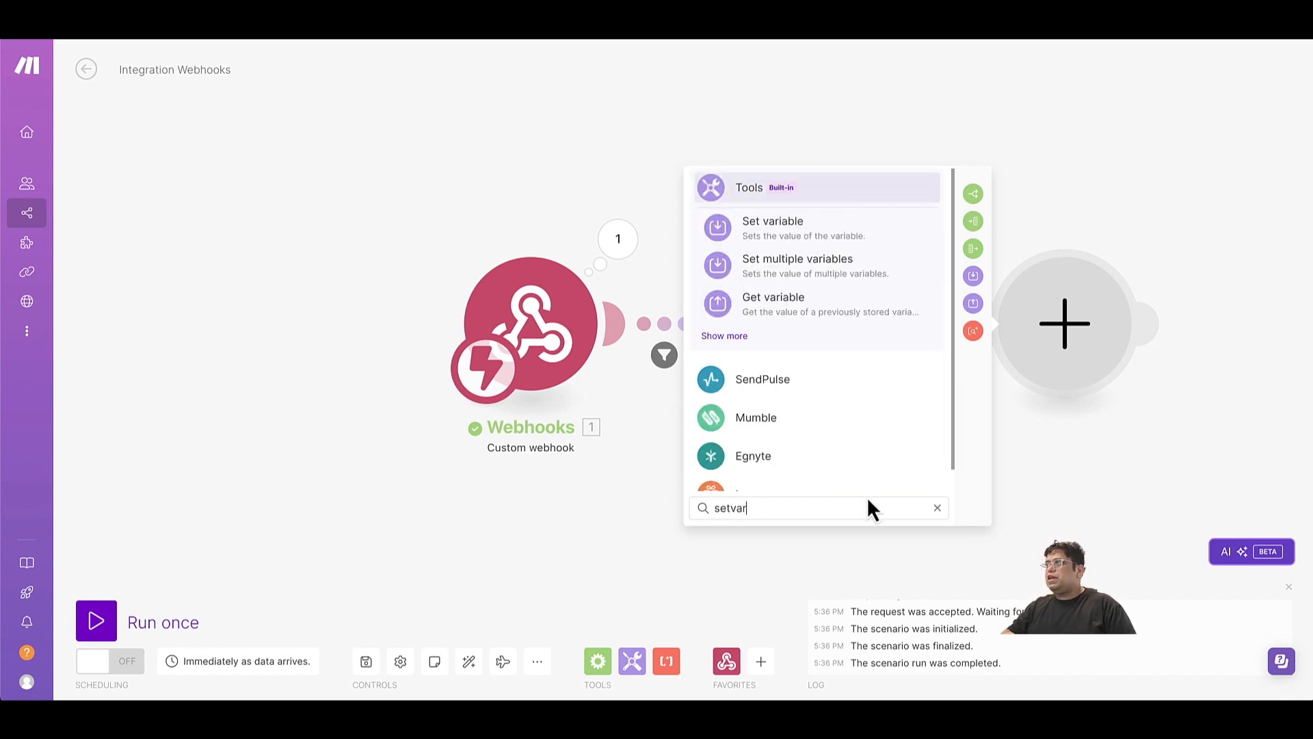
{"action": "left_click", "coordinate": [821, 224]}
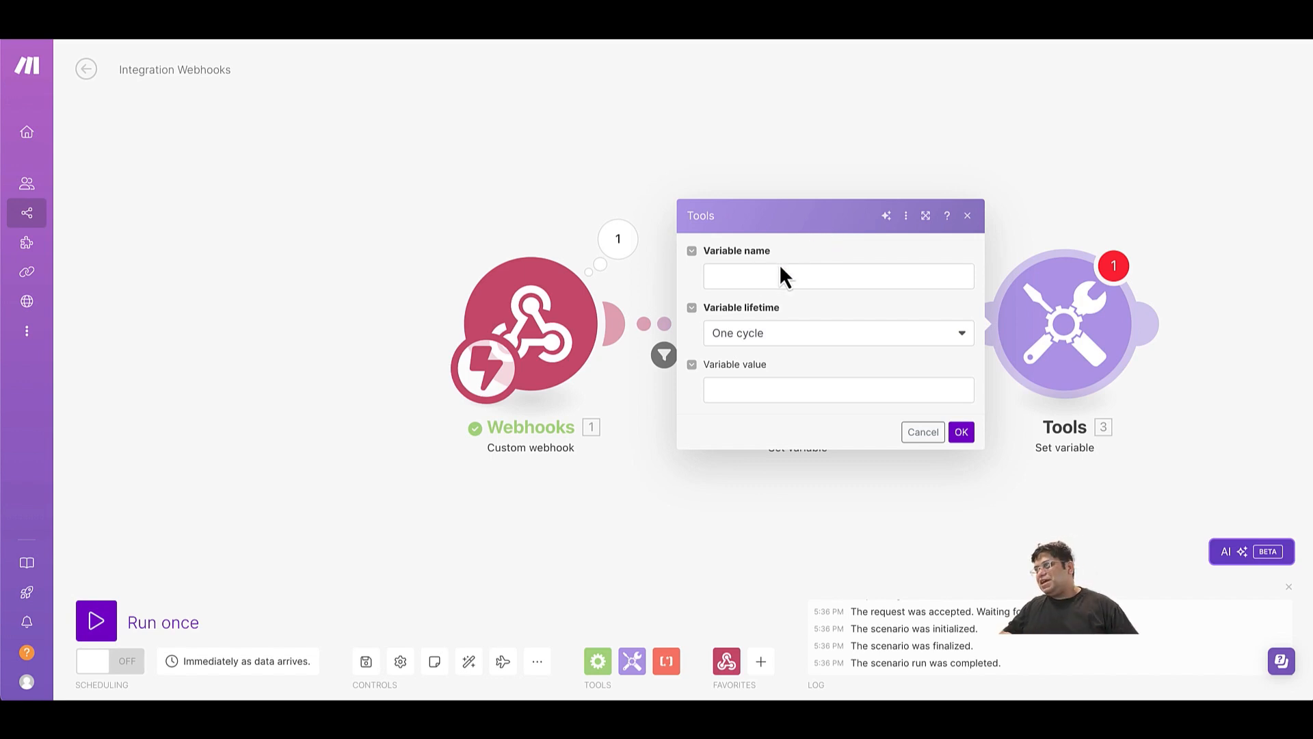
Name the second module's variable priceRule and map its value to the call id from the webhook message.
{"action": "left_click", "coordinate": [761, 277]}
{"action": "type", "text": "price"}
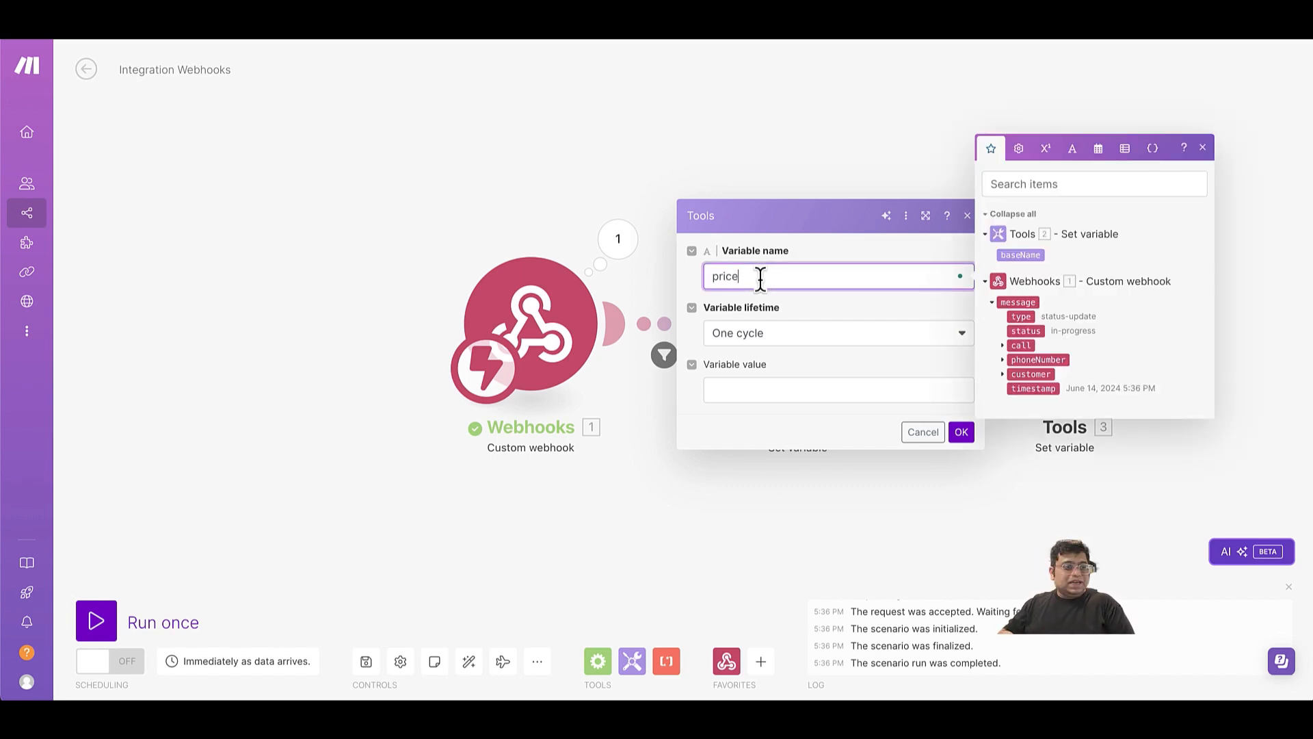
{"action": "type", "text": "Rule"}
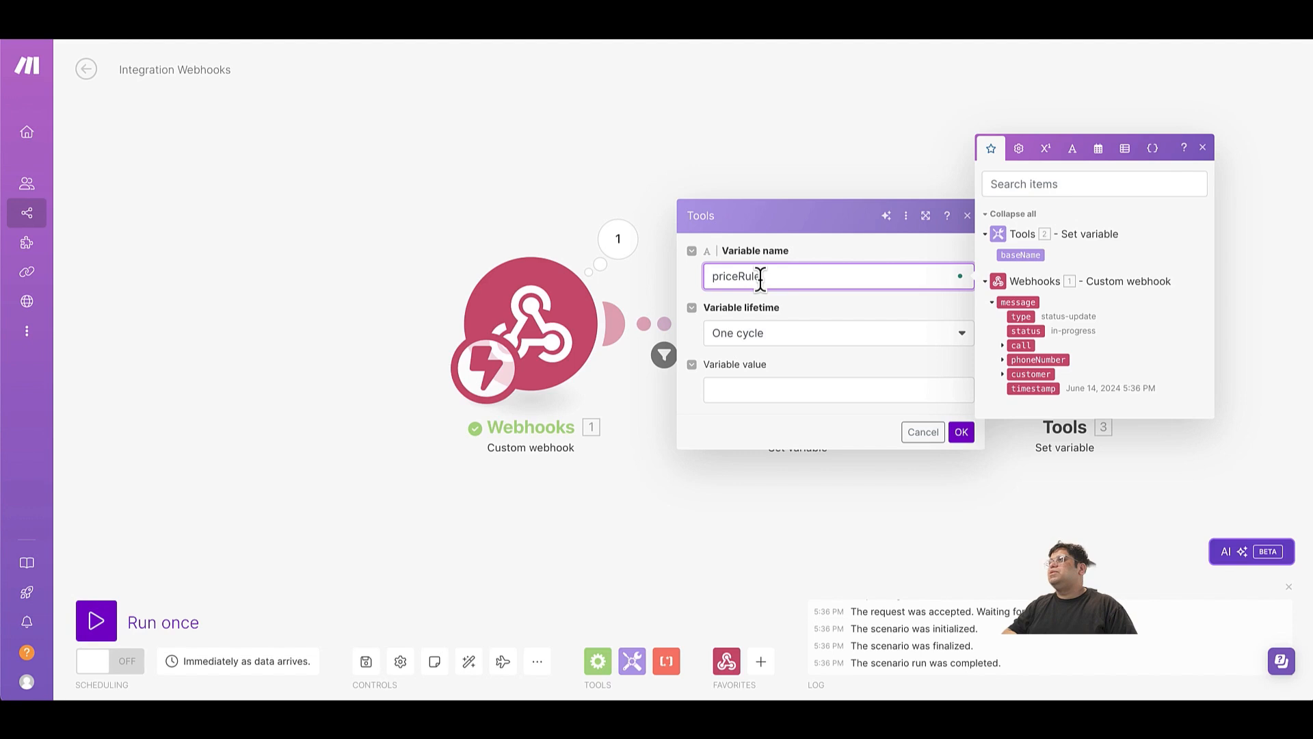
{"action": "key", "text": "Tab"}
{"action": "key", "text": "Tab"}
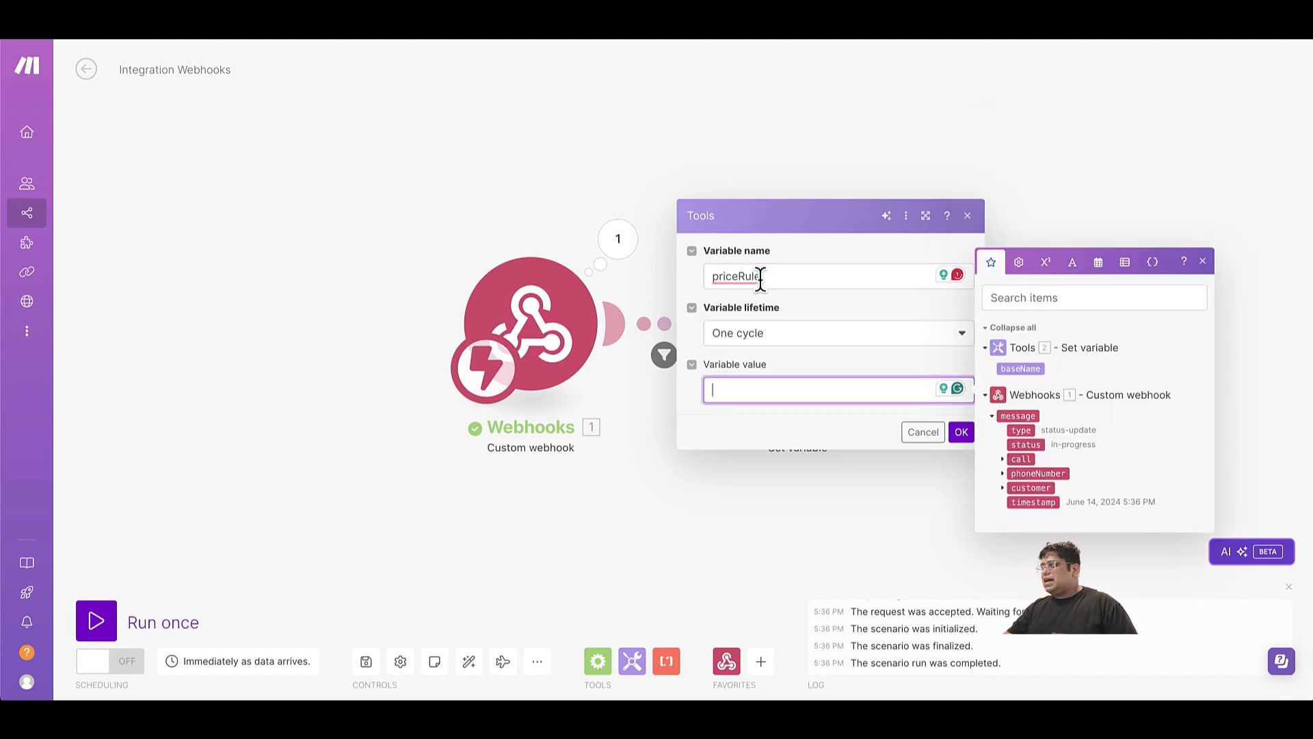
{"action": "left_click", "coordinate": [1004, 463]}
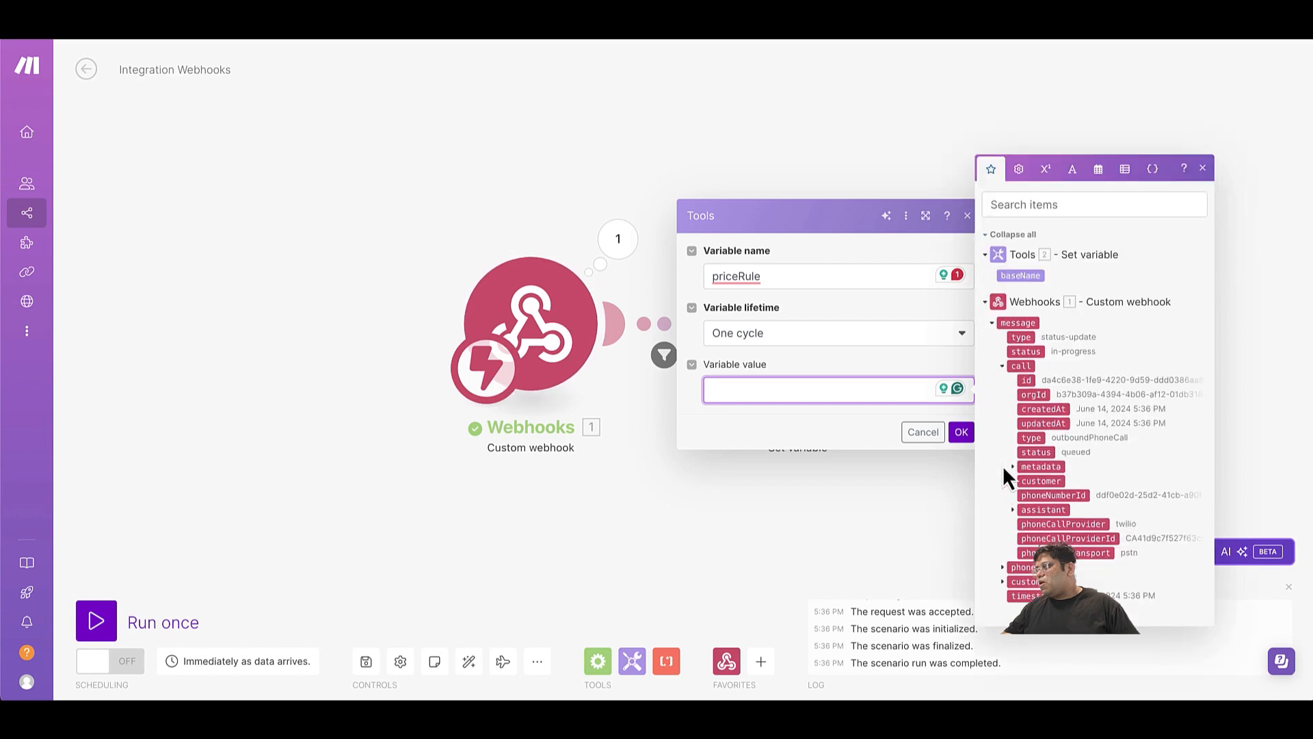
{"action": "left_click", "coordinate": [1029, 382]}
{"action": "left_click", "coordinate": [962, 433]}
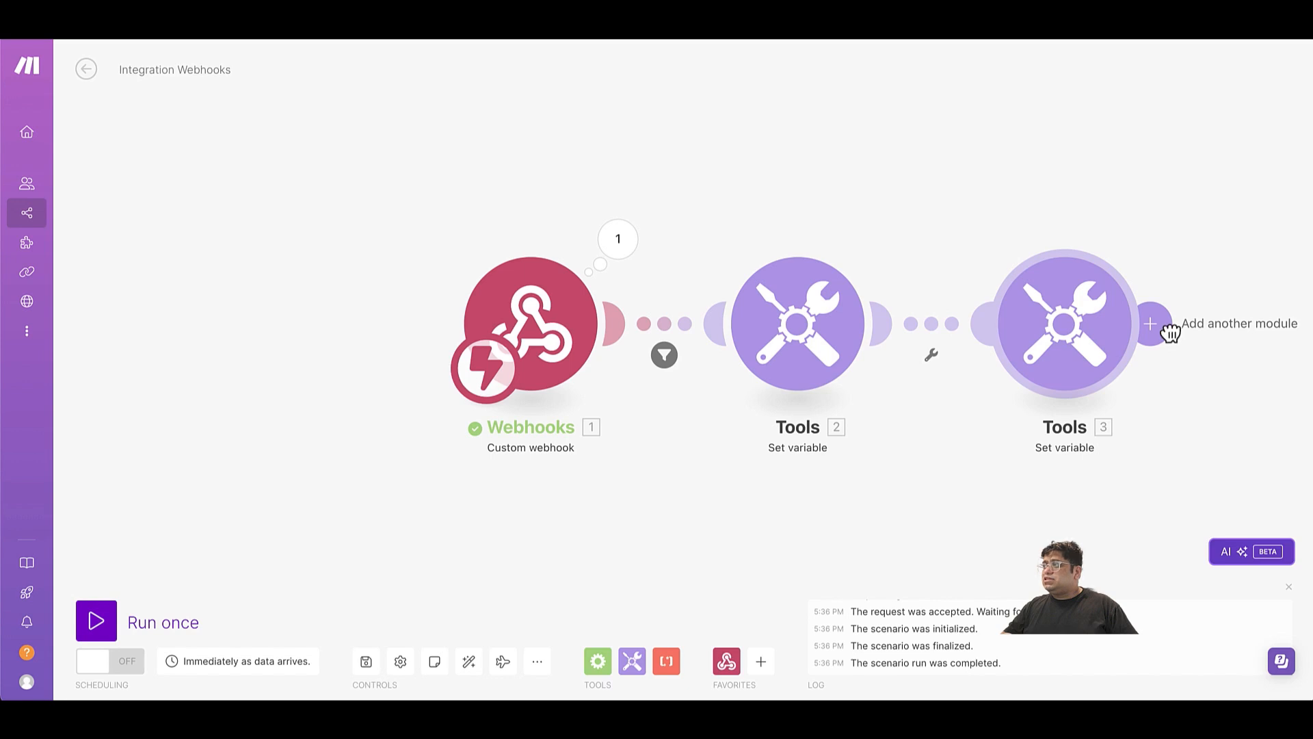
Rename the second Set variable module's variable to priceRuleId.
{"action": "left_click", "coordinate": [1165, 331]}
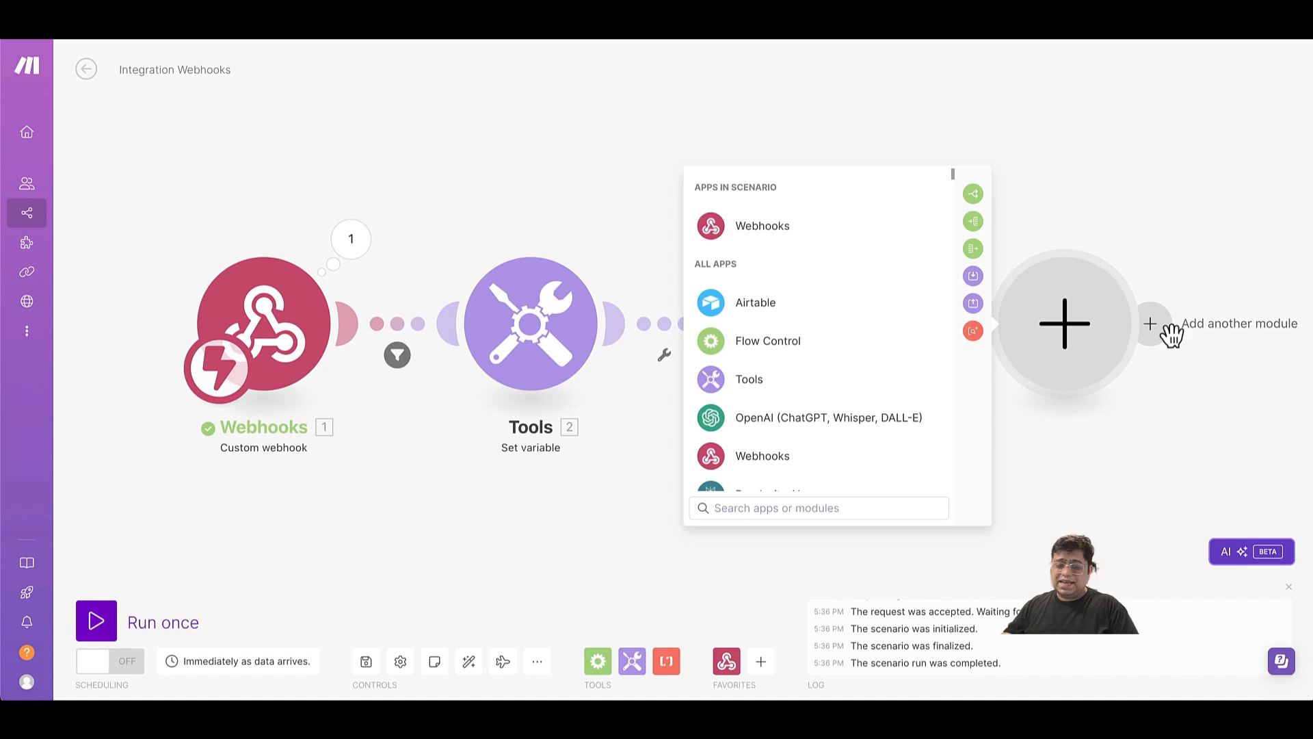
{"action": "left_click", "coordinate": [760, 379]}
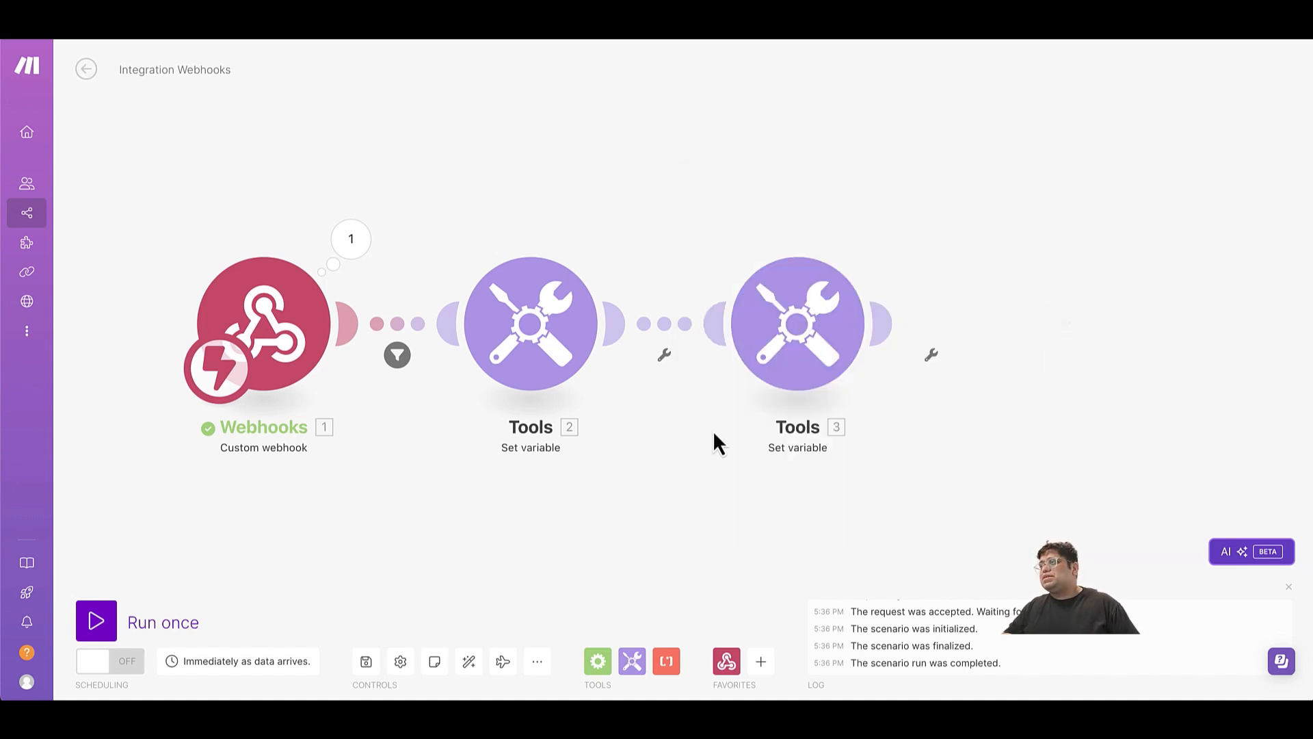
{"action": "left_click", "coordinate": [790, 344]}
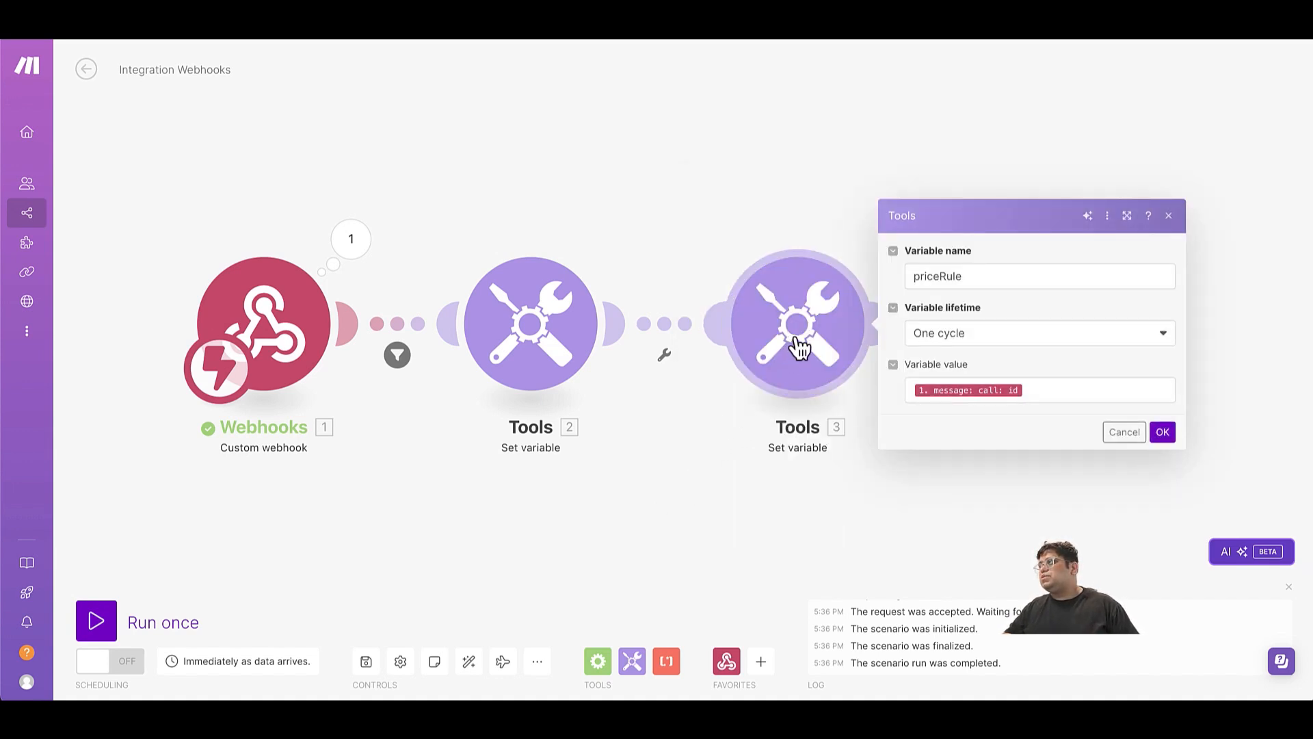
{"action": "left_click", "coordinate": [977, 281]}
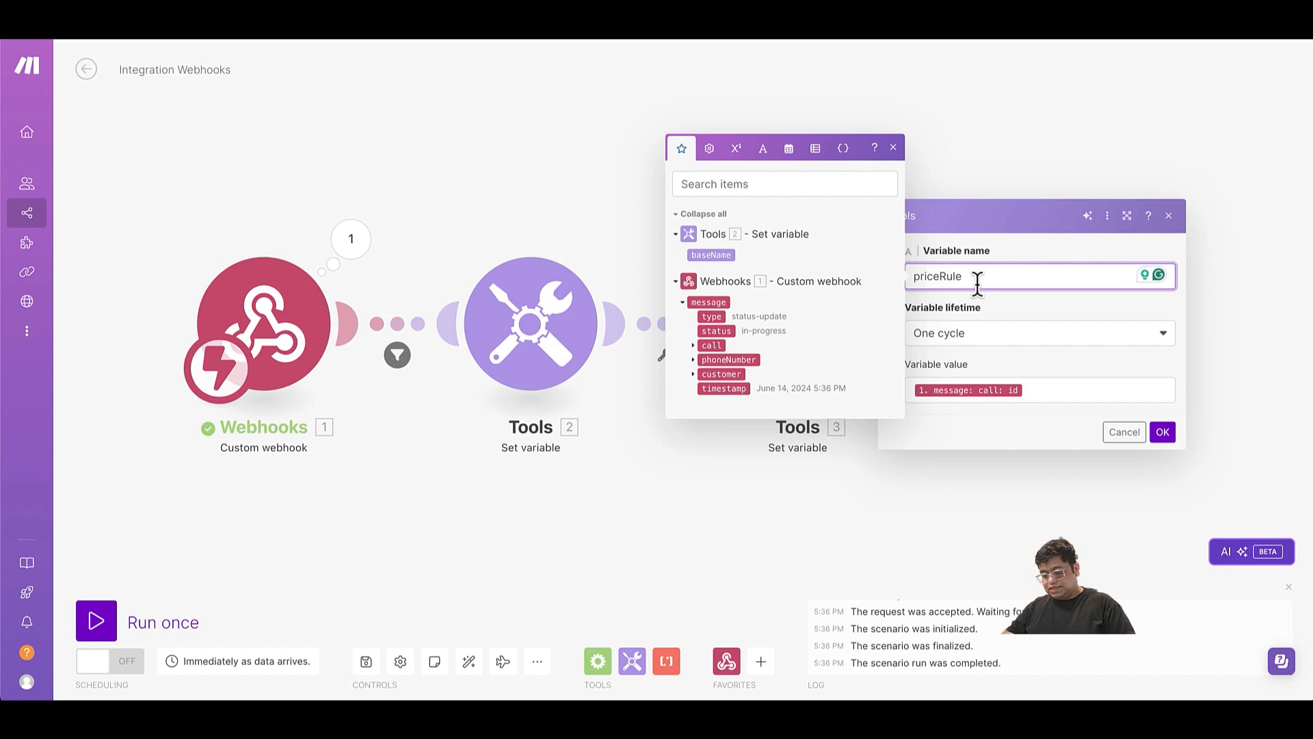
{"action": "type", "text": "Id"}
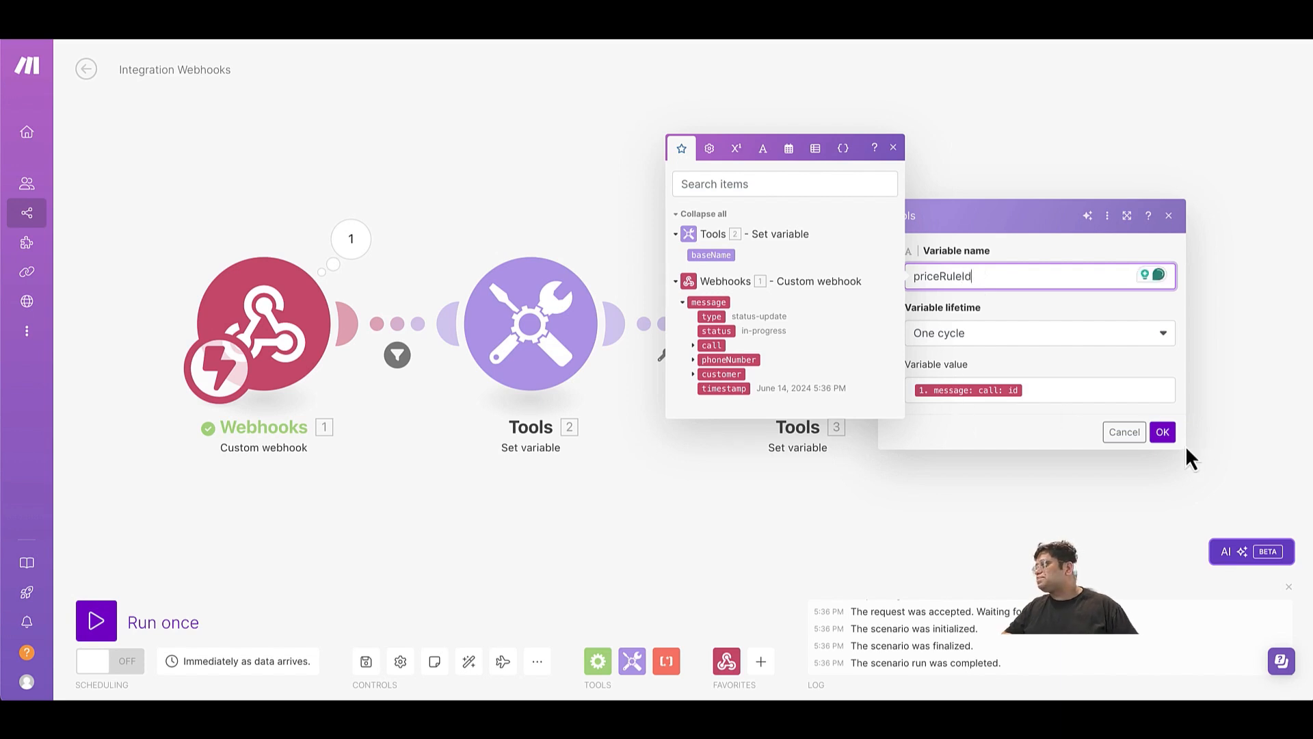
{"action": "left_click", "coordinate": [1163, 432]}
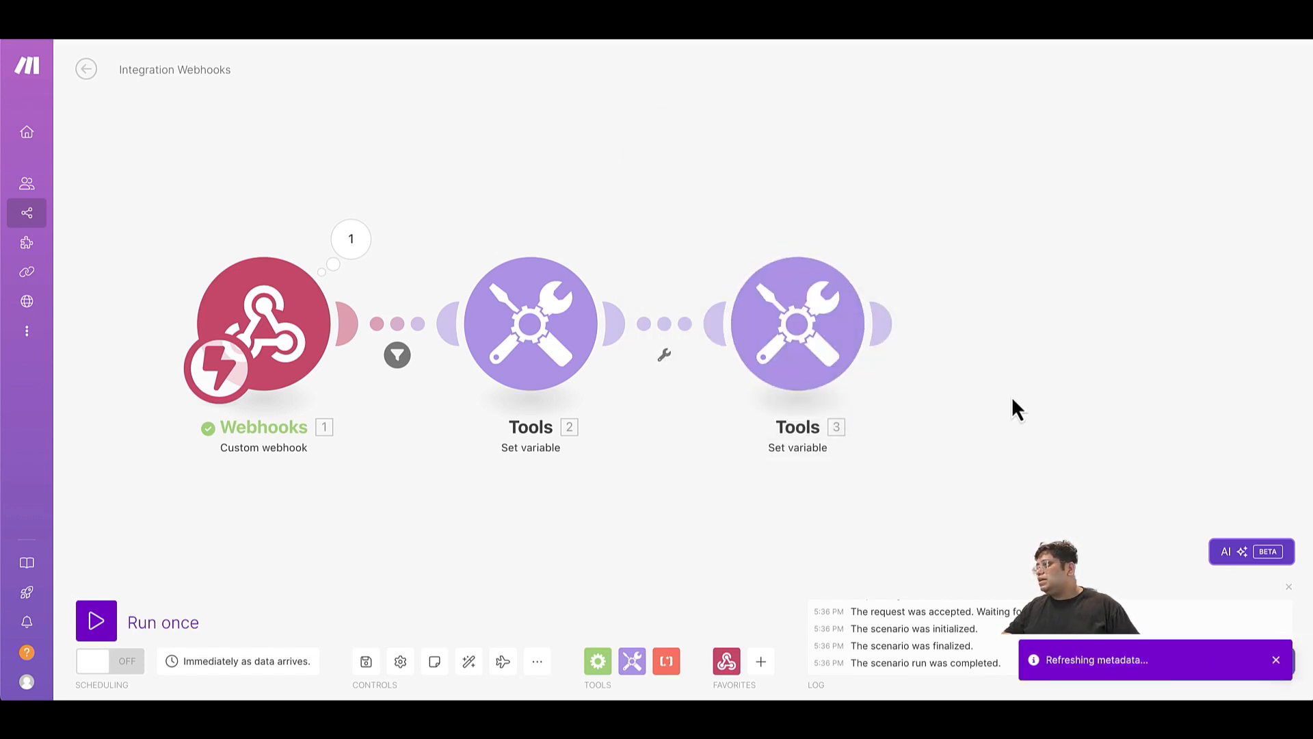
Add a third Tools Set variable module at the end of the chain and name its variable priceRuleArray.
{"action": "left_click", "coordinate": [900, 332]}
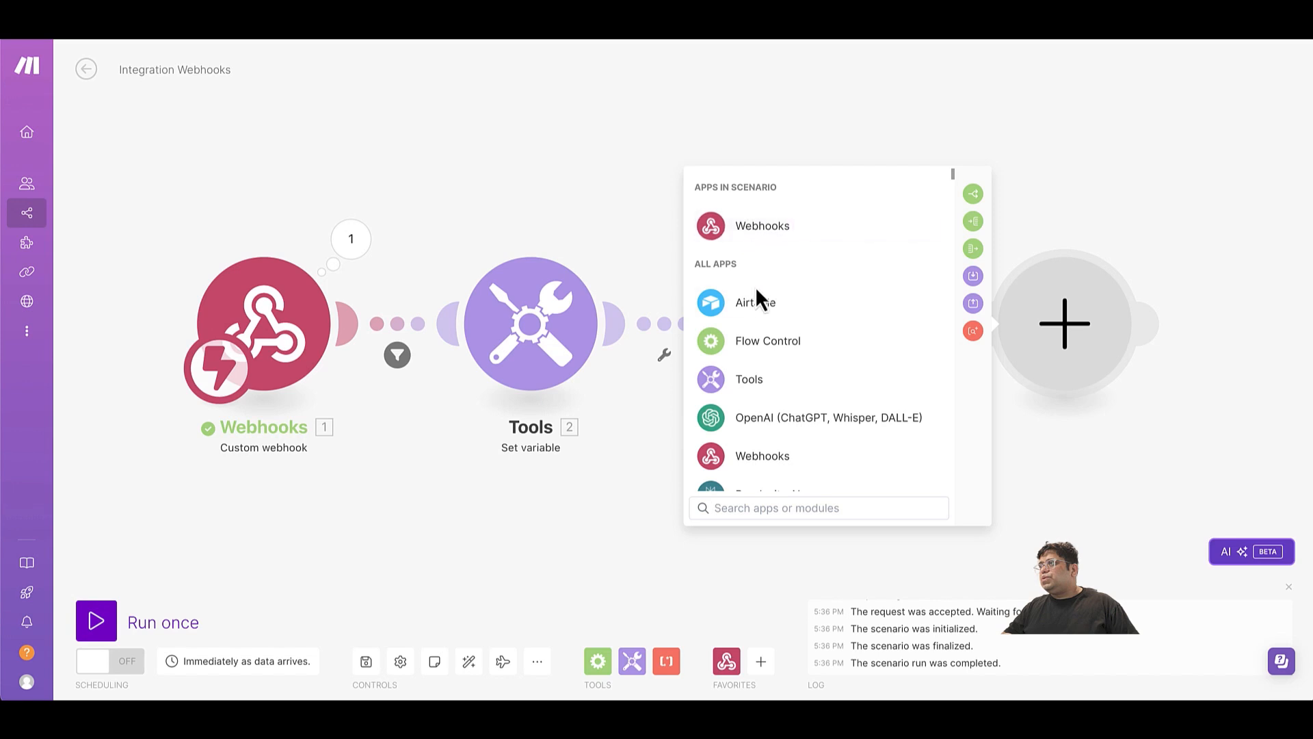
{"action": "left_click", "coordinate": [749, 387]}
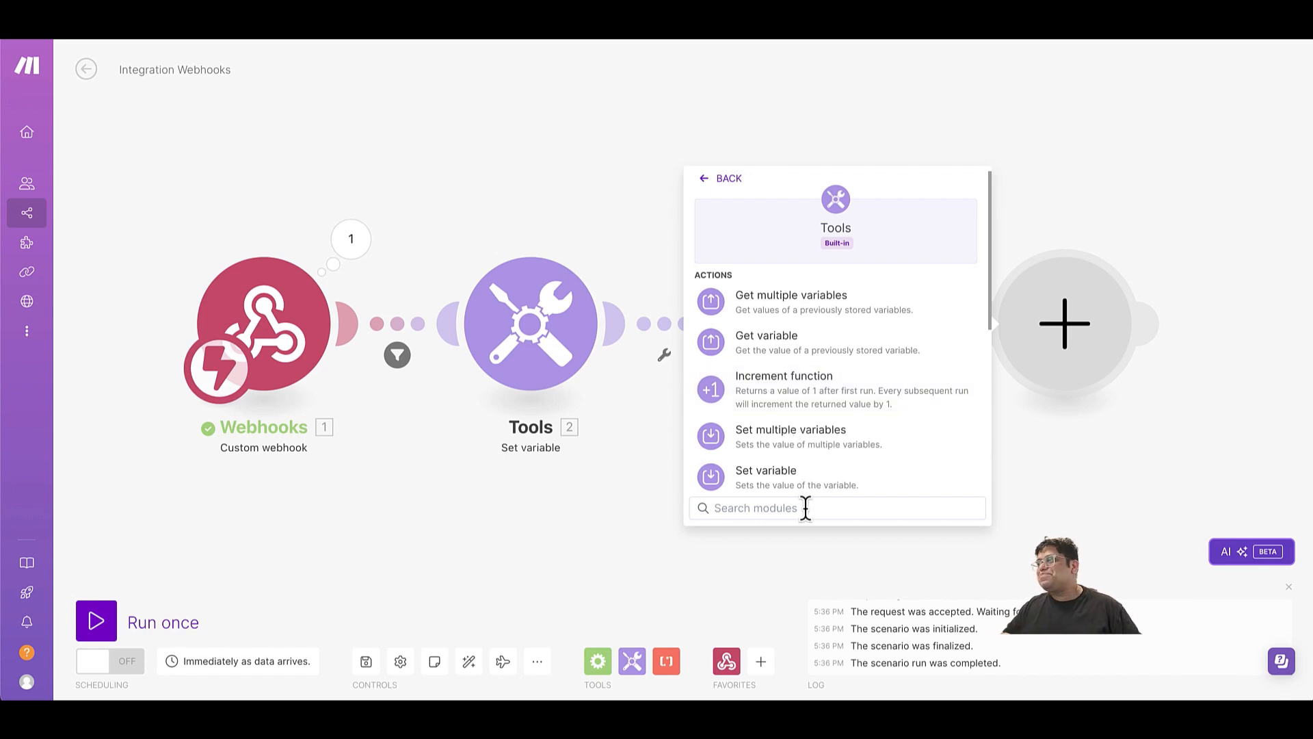
{"action": "left_click", "coordinate": [813, 479]}
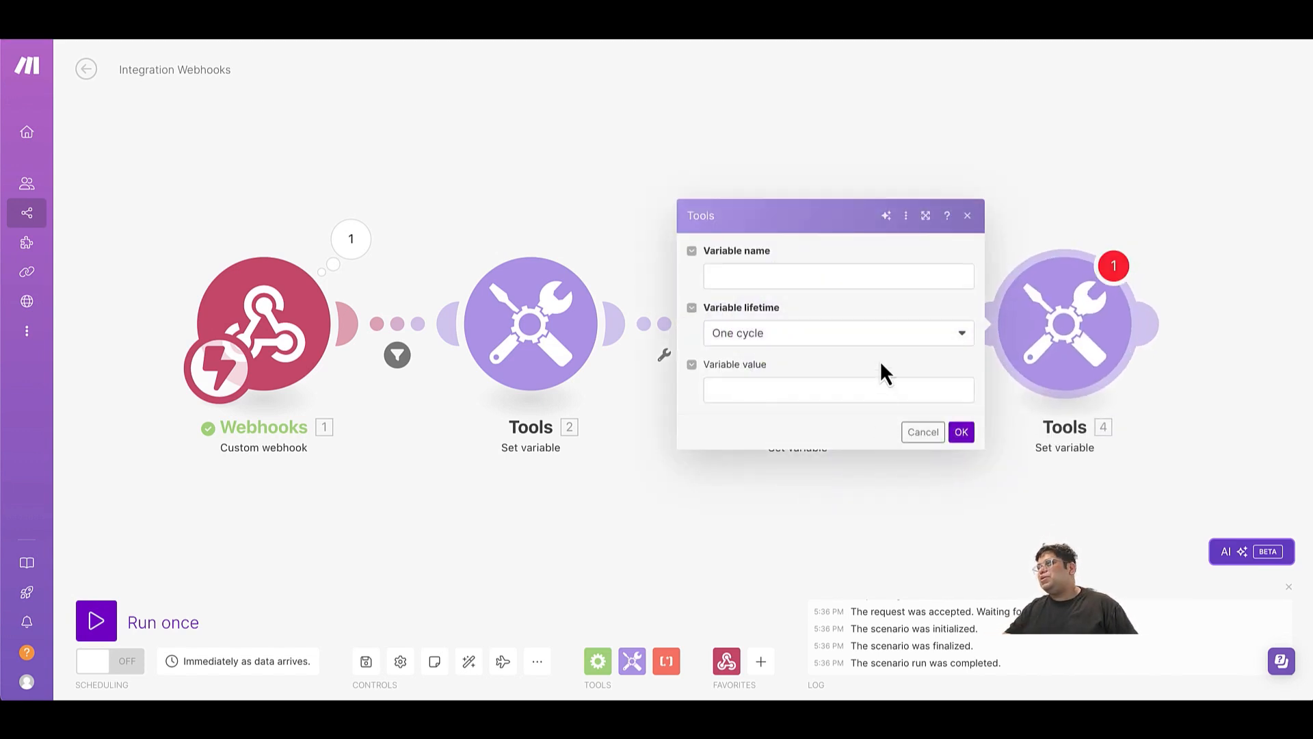
{"action": "left_click", "coordinate": [888, 274]}
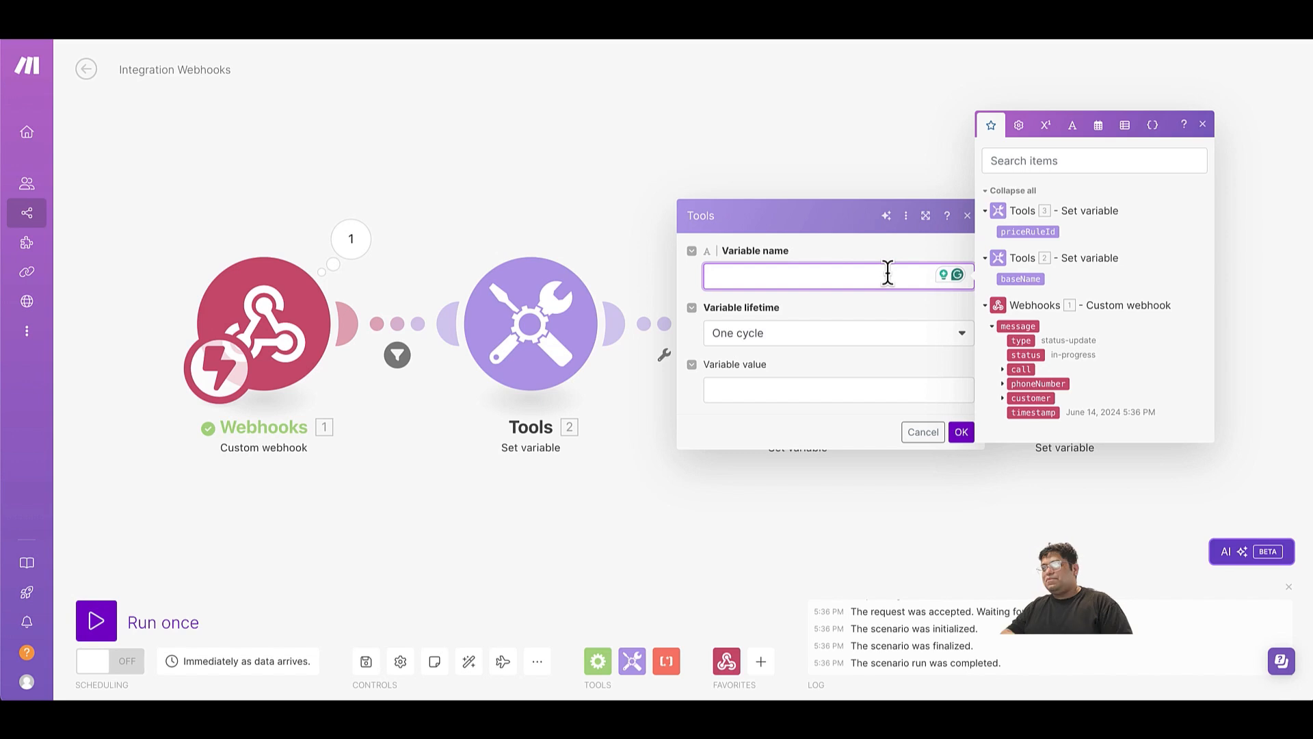
{"action": "type", "text": "price"}
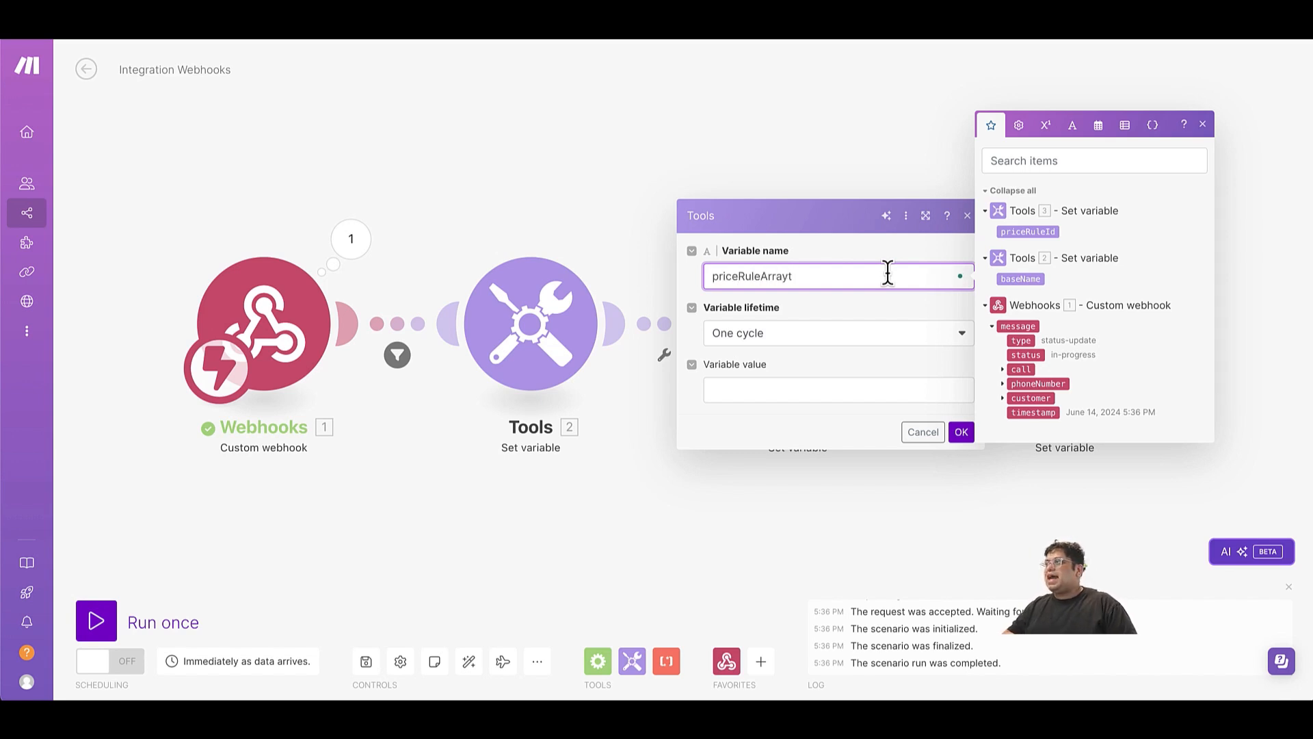
{"action": "type", "text": "RuleArrayt"}
{"action": "key", "text": "BackSpace"}
{"action": "key", "text": "Tab"}
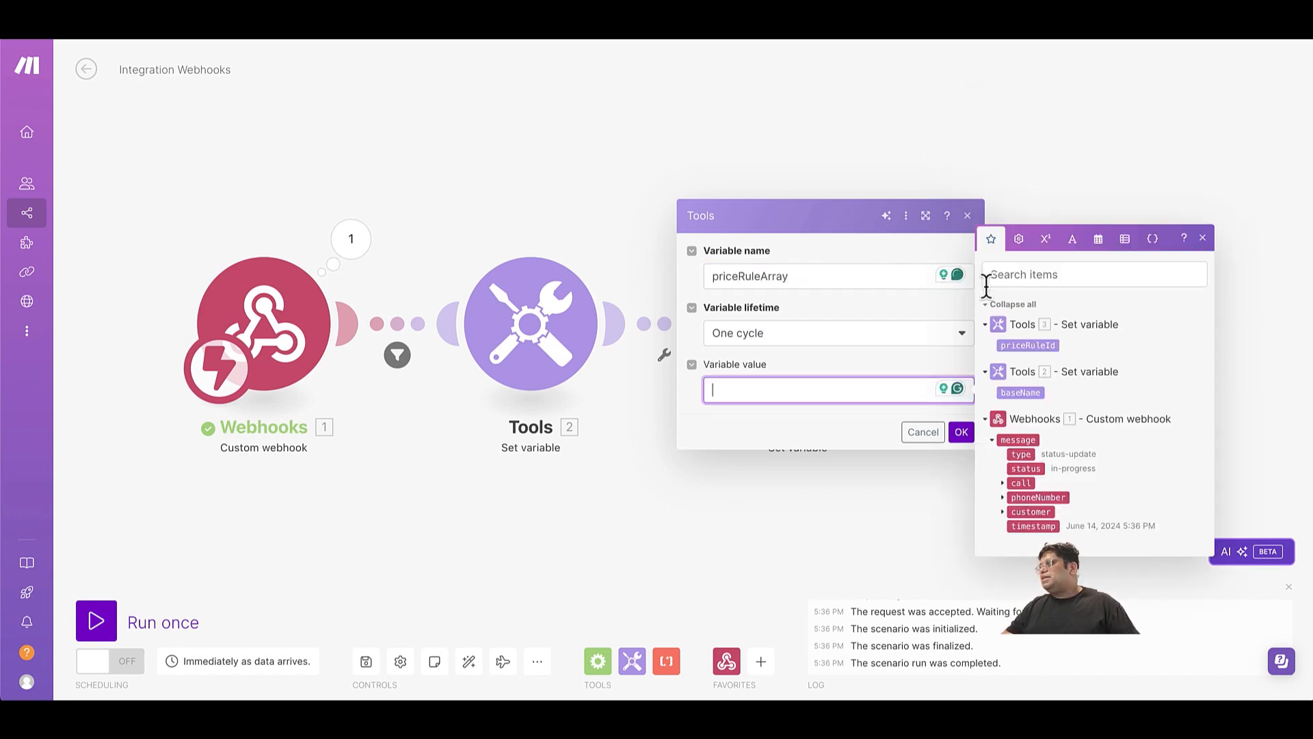
Set the priceRuleArray value to an add function that puts baseName and priceRuleId into emptyarray.
{"action": "left_click", "coordinate": [1126, 239]}
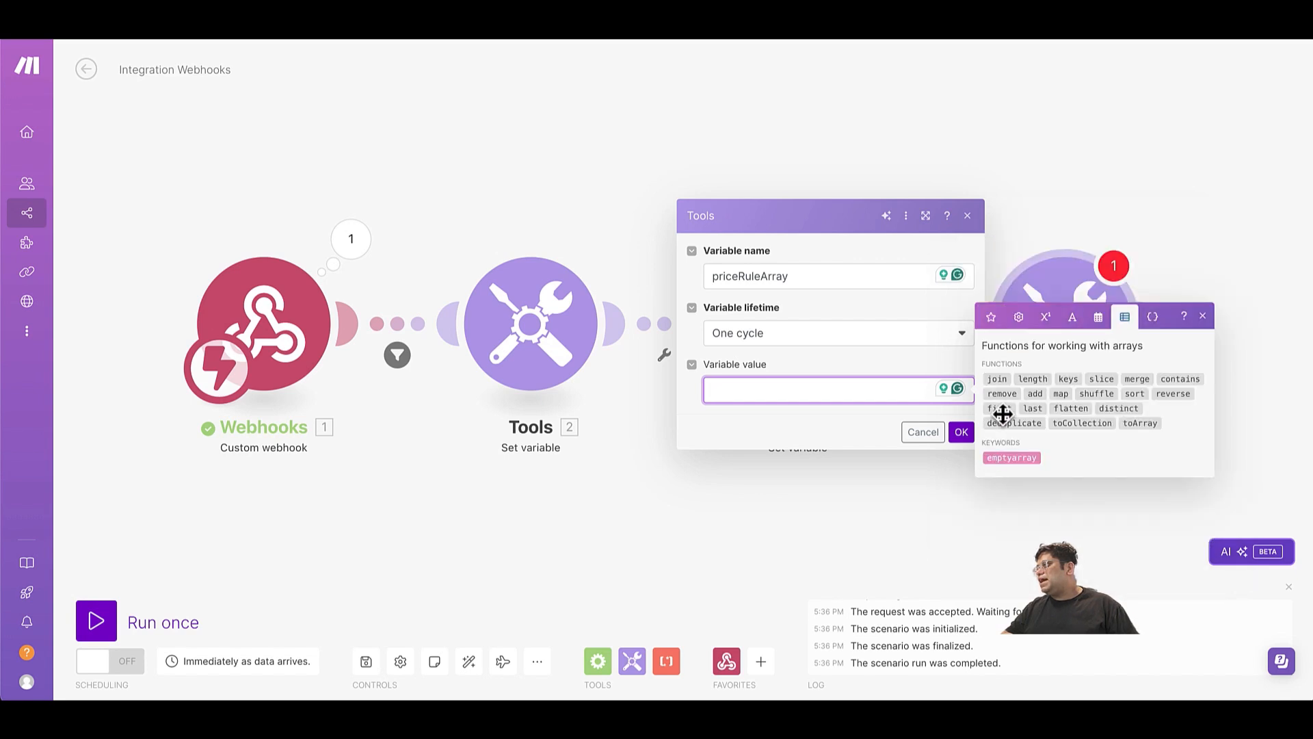
{"action": "left_click", "coordinate": [1036, 396]}
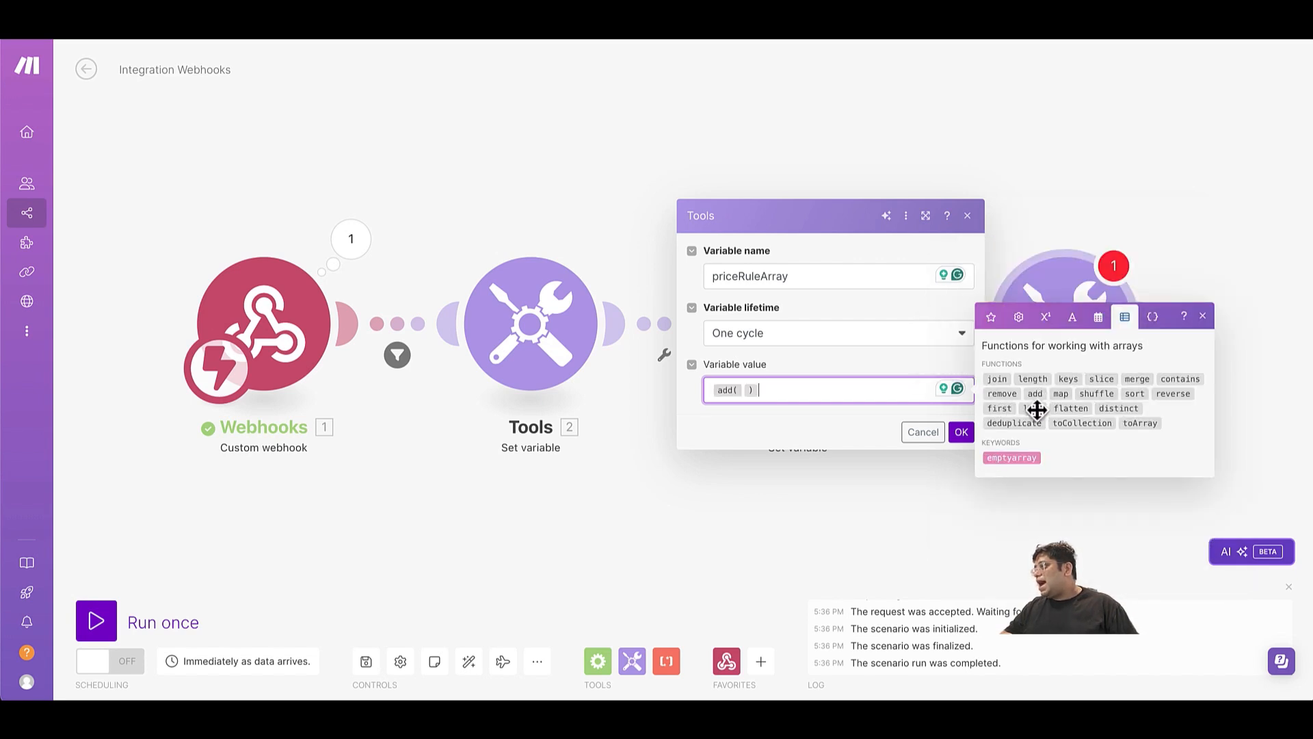
{"action": "left_click", "coordinate": [999, 459]}
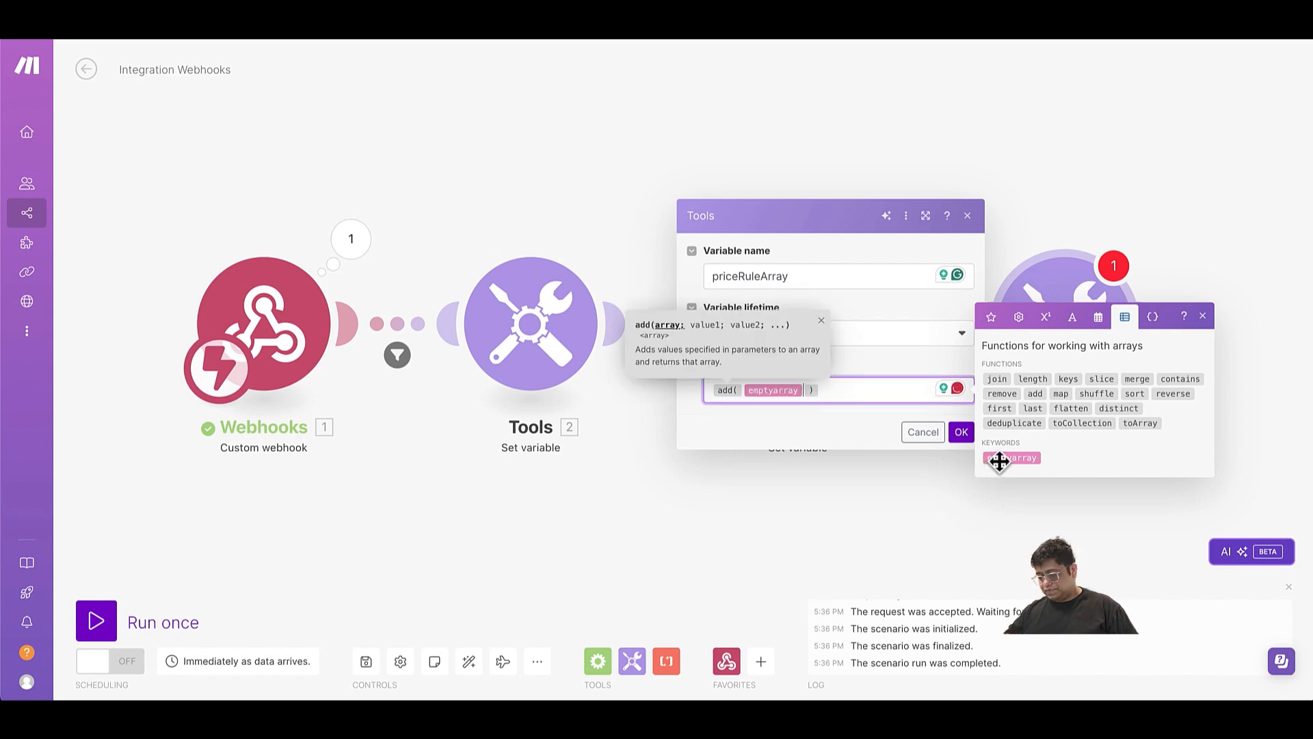
{"action": "type", "text": ";"}
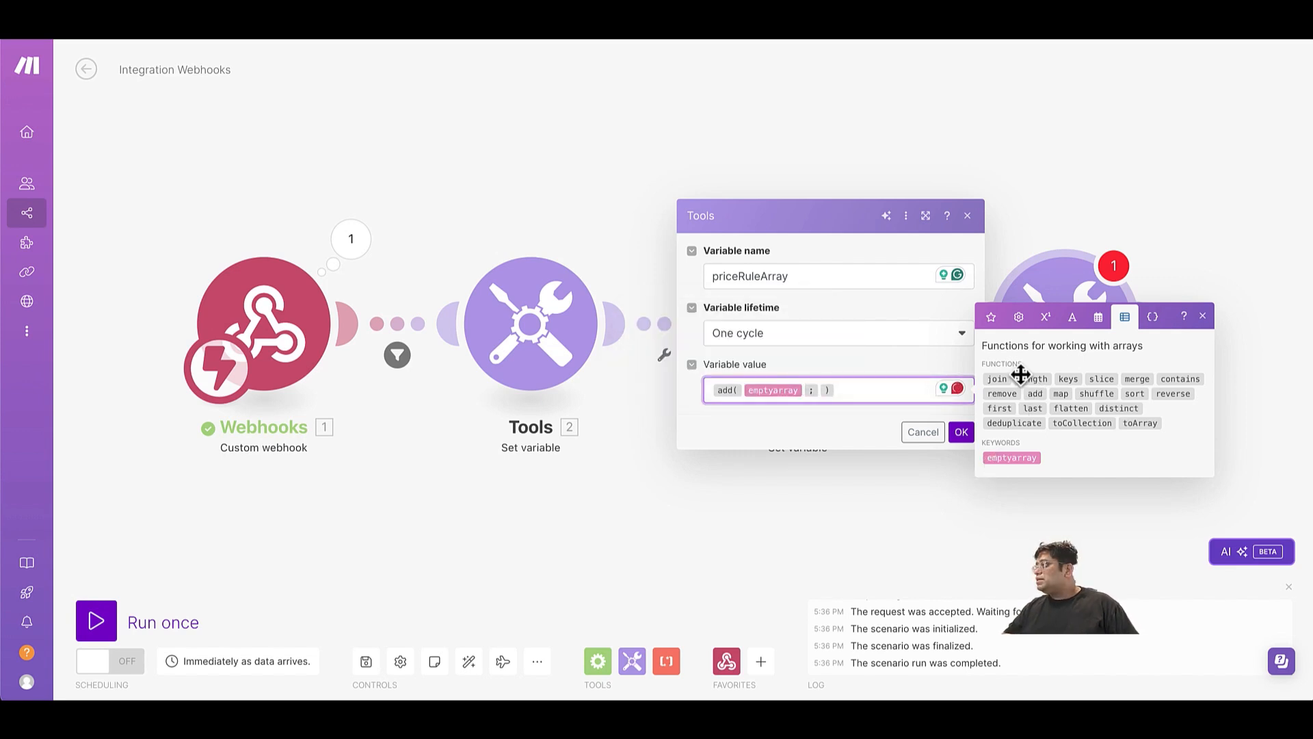
{"action": "left_click", "coordinate": [992, 317]}
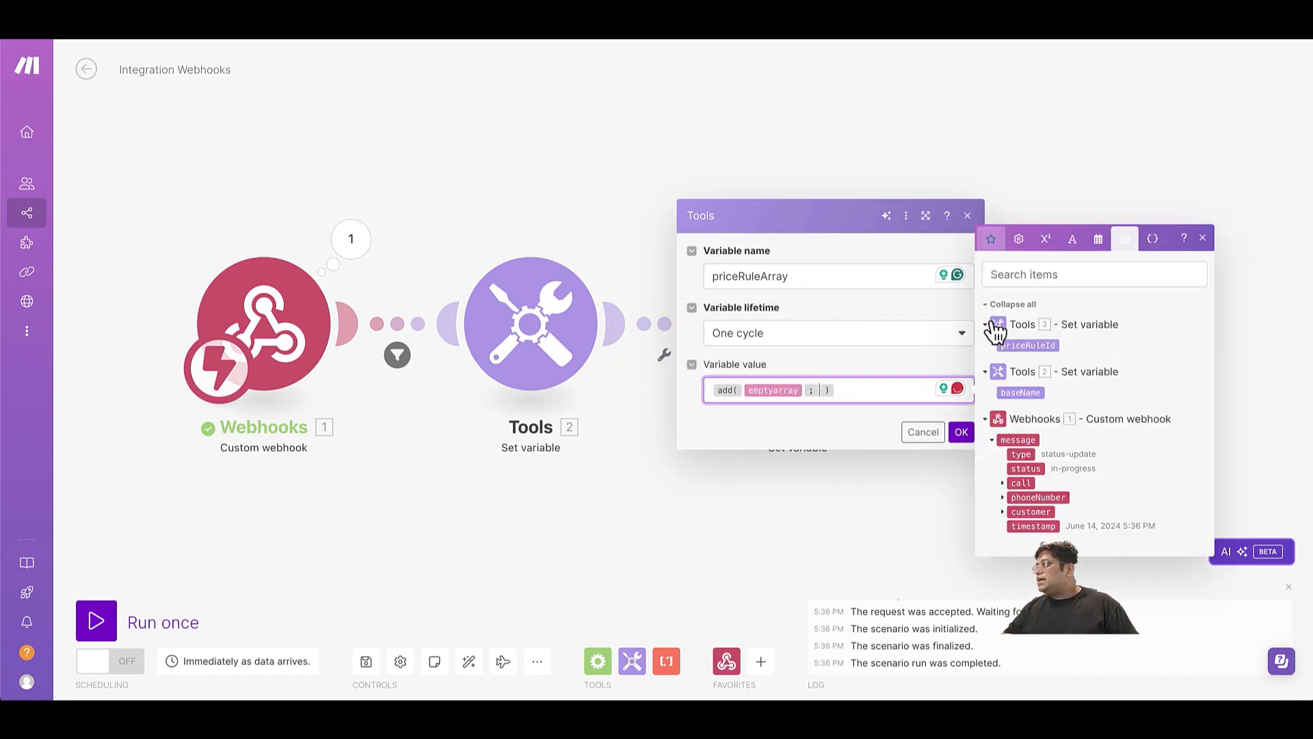
{"action": "left_click", "coordinate": [1022, 391]}
{"action": "type", "text": ";"}
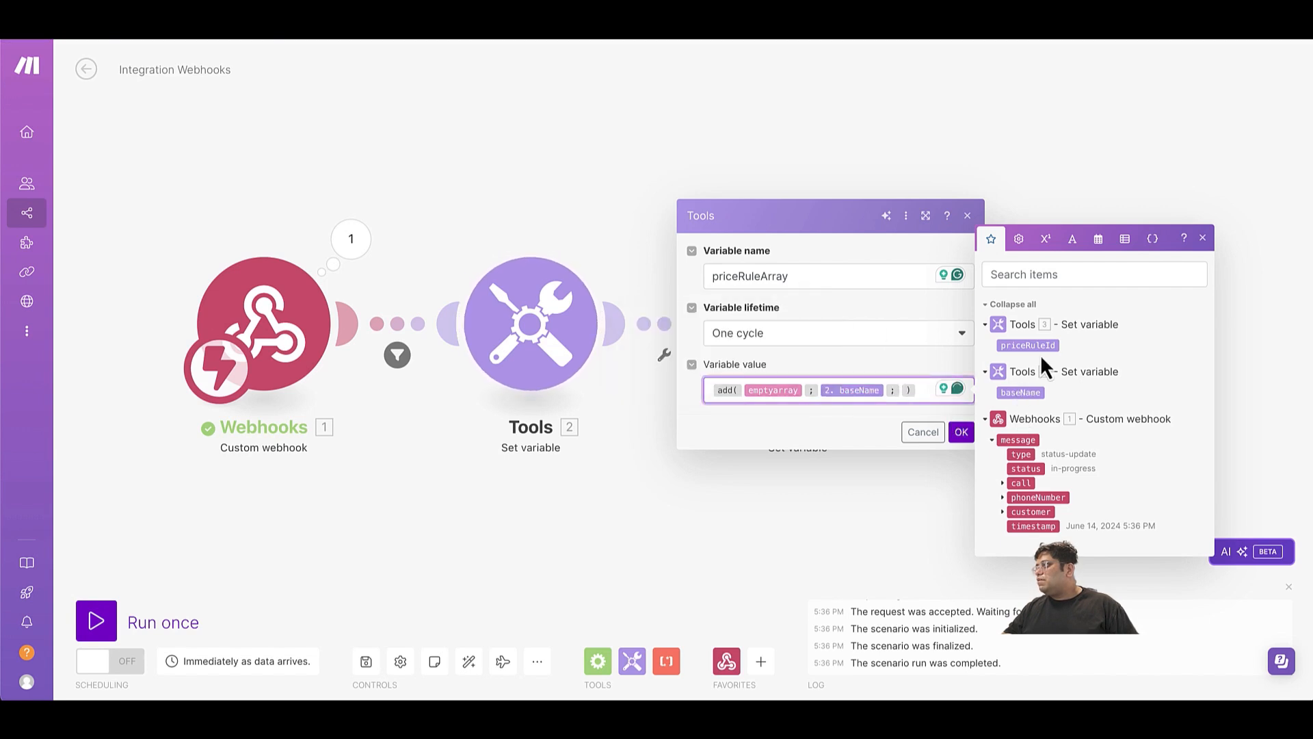
{"action": "left_click", "coordinate": [1029, 345]}
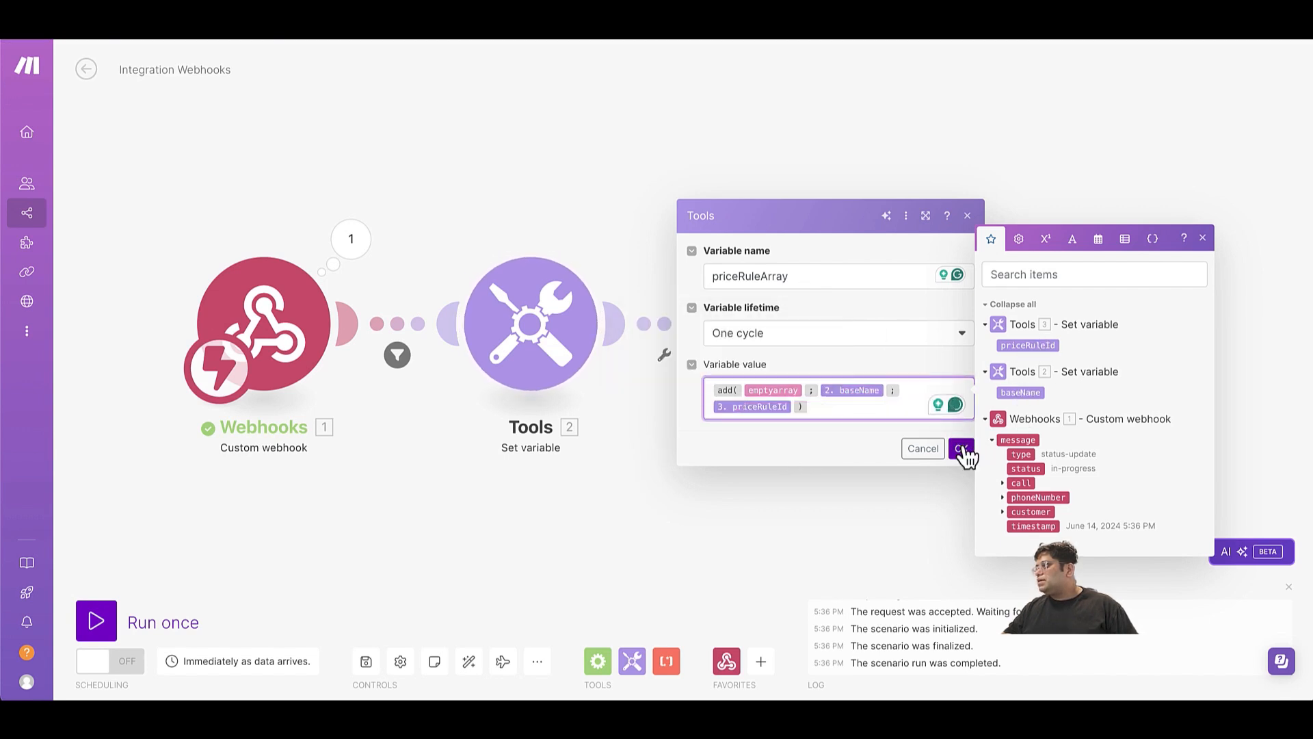
{"action": "left_click", "coordinate": [966, 446]}
Add a fourth Tools Set variable module at the end of the chain and name its variable priceRuleFinalId.
{"action": "left_click", "coordinate": [1152, 335]}
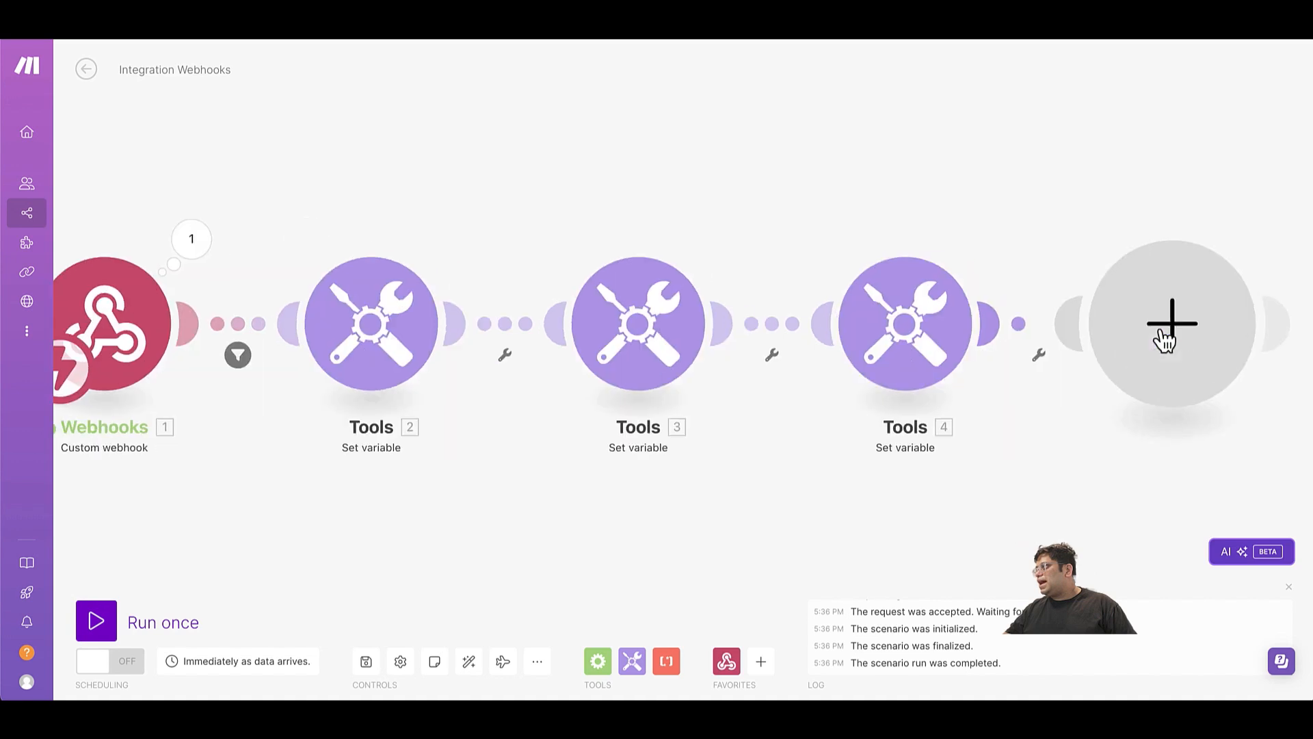
{"action": "left_click", "coordinate": [861, 378]}
{"action": "type", "text": "set"}
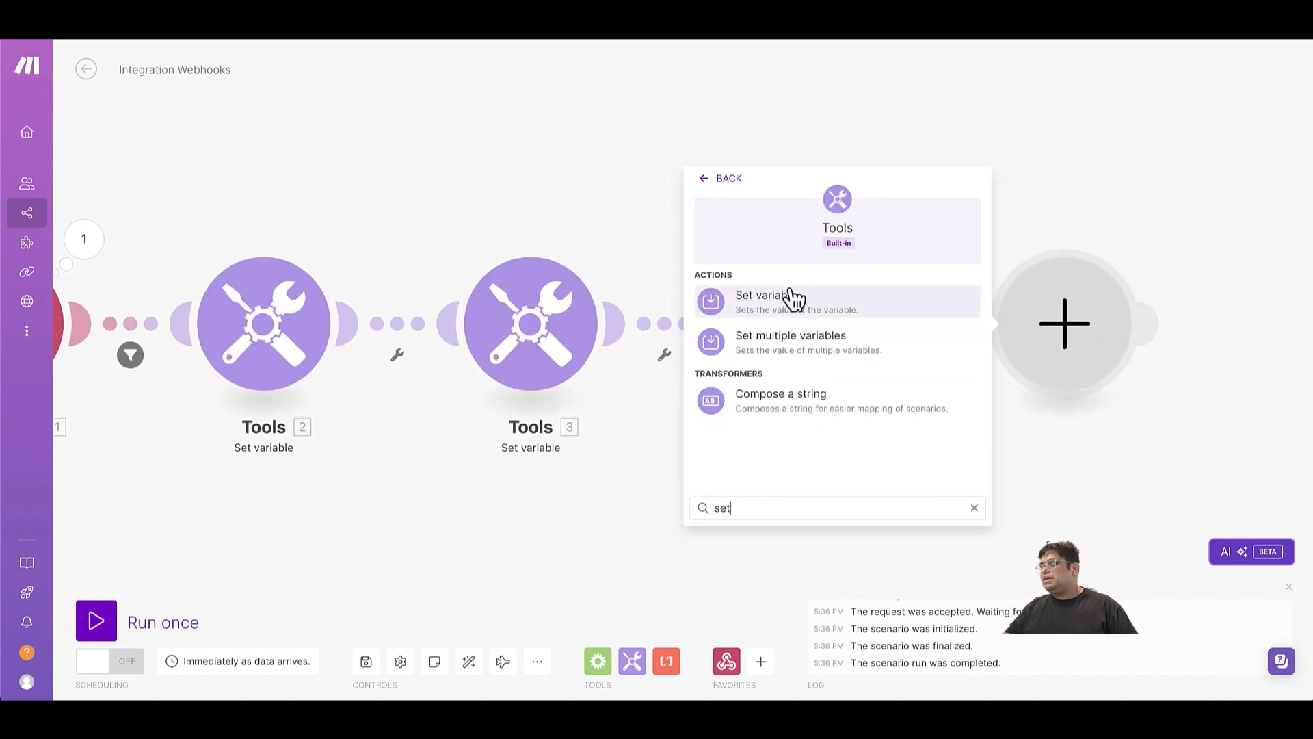
{"action": "left_click", "coordinate": [793, 299]}
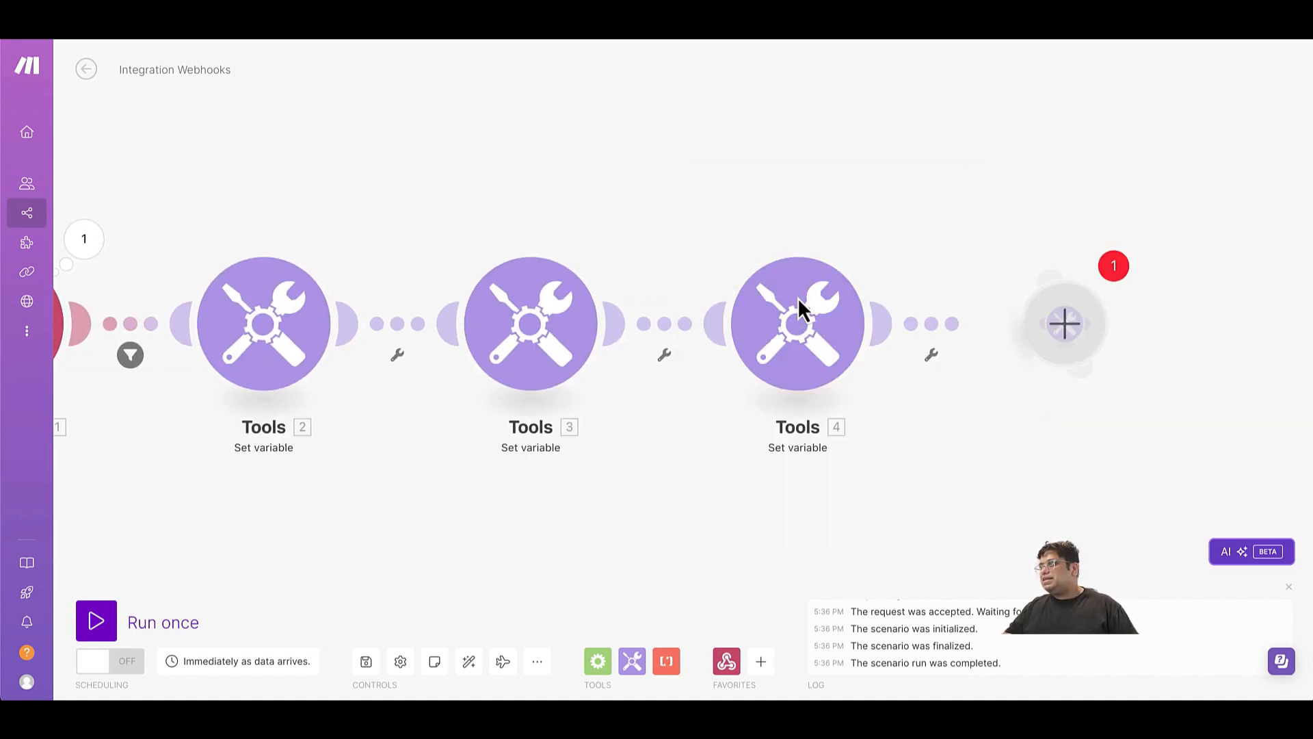
{"action": "left_click", "coordinate": [790, 277]}
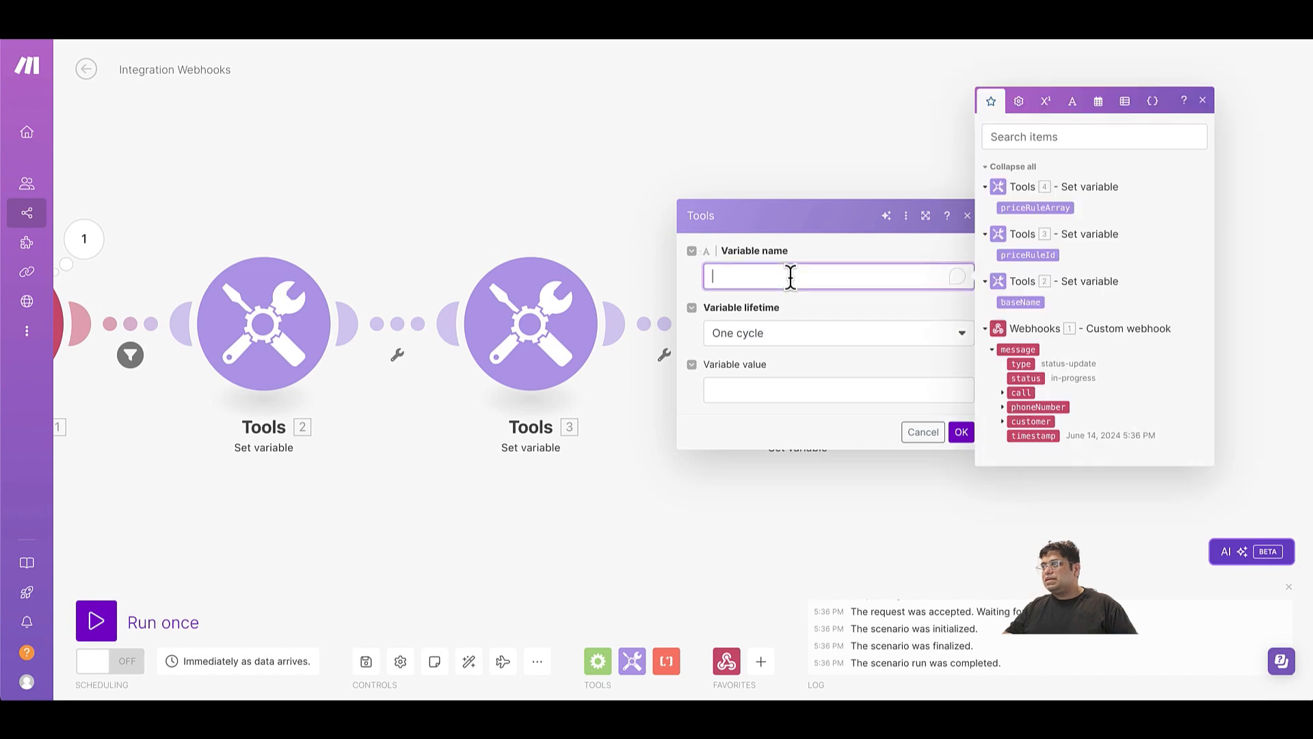
{"action": "type", "text": "priceRuleF"}
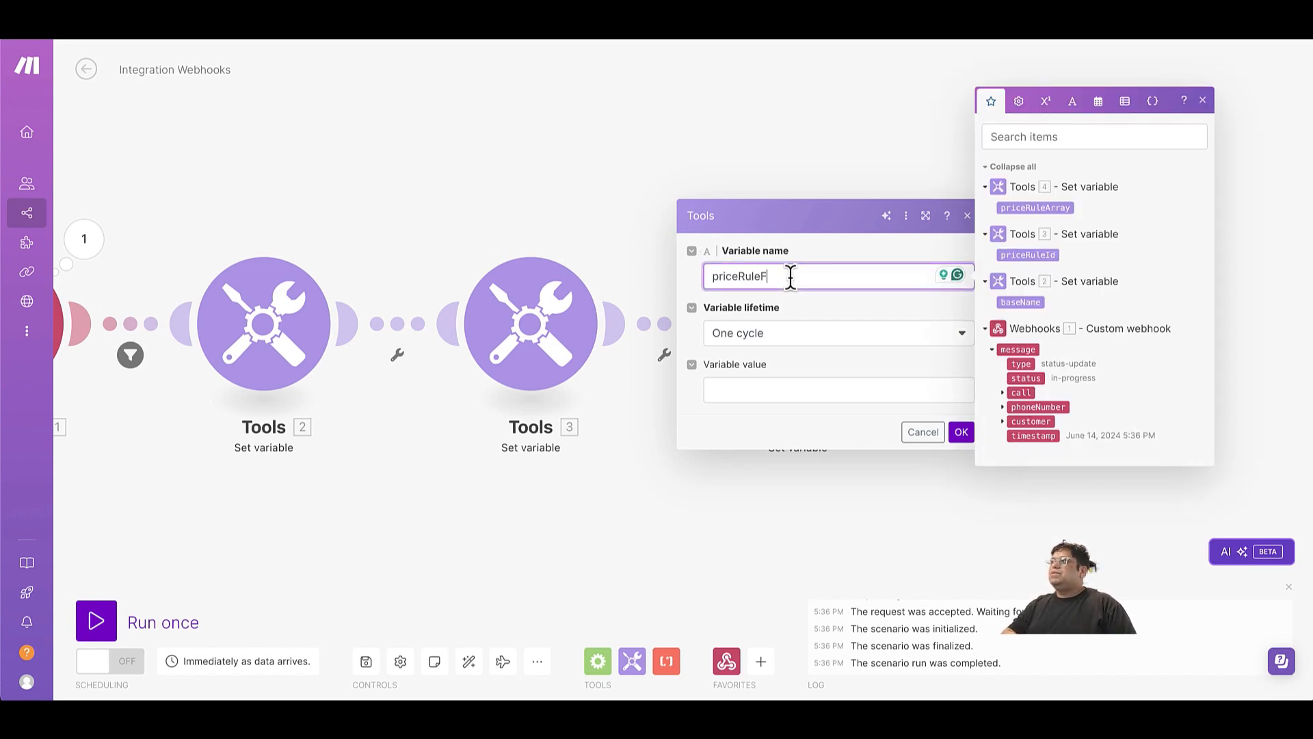
{"action": "type", "text": "inalId"}
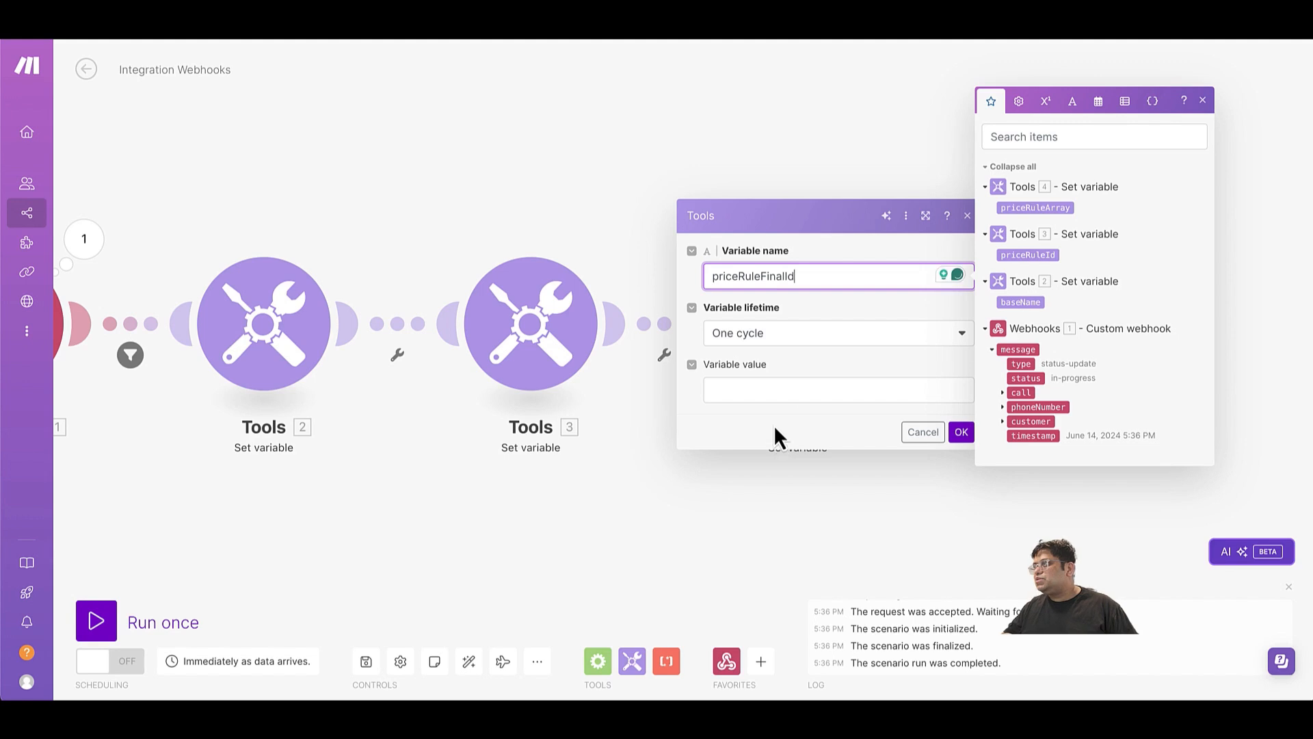
Set the priceRuleFinalId value to a join function on priceRuleArray with empty quotes as the separator, and save the scenario.
{"action": "left_click", "coordinate": [789, 391]}
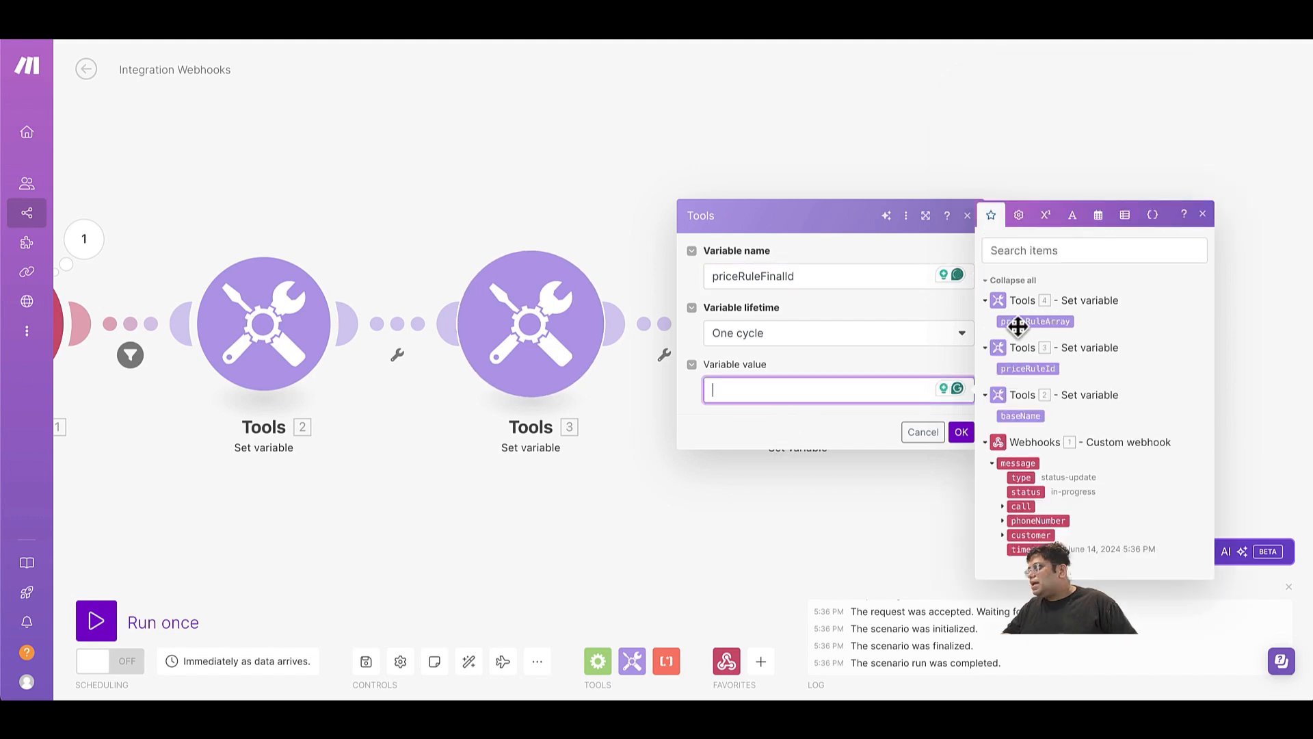
{"action": "left_click", "coordinate": [1124, 216]}
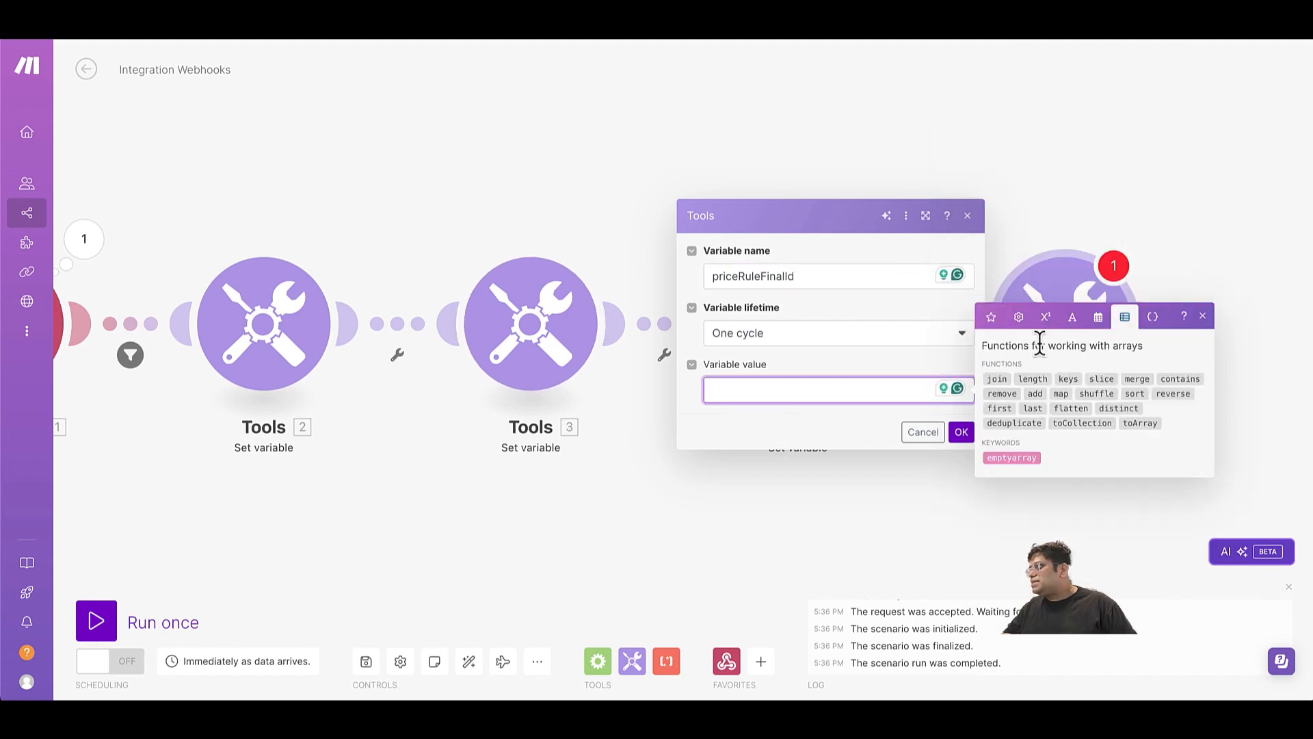
{"action": "left_click", "coordinate": [998, 379]}
{"action": "key", "text": "Left"}
{"action": "key", "text": "Left"}
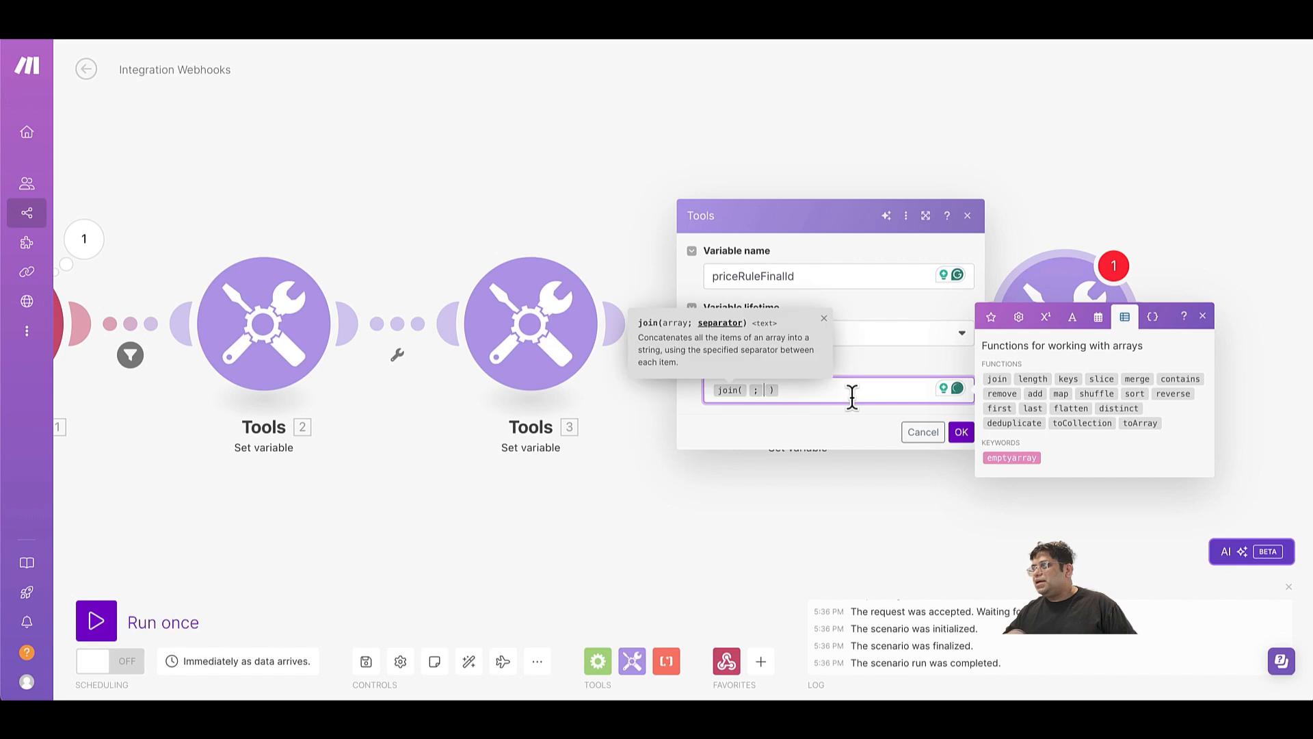
{"action": "left_click", "coordinate": [992, 317]}
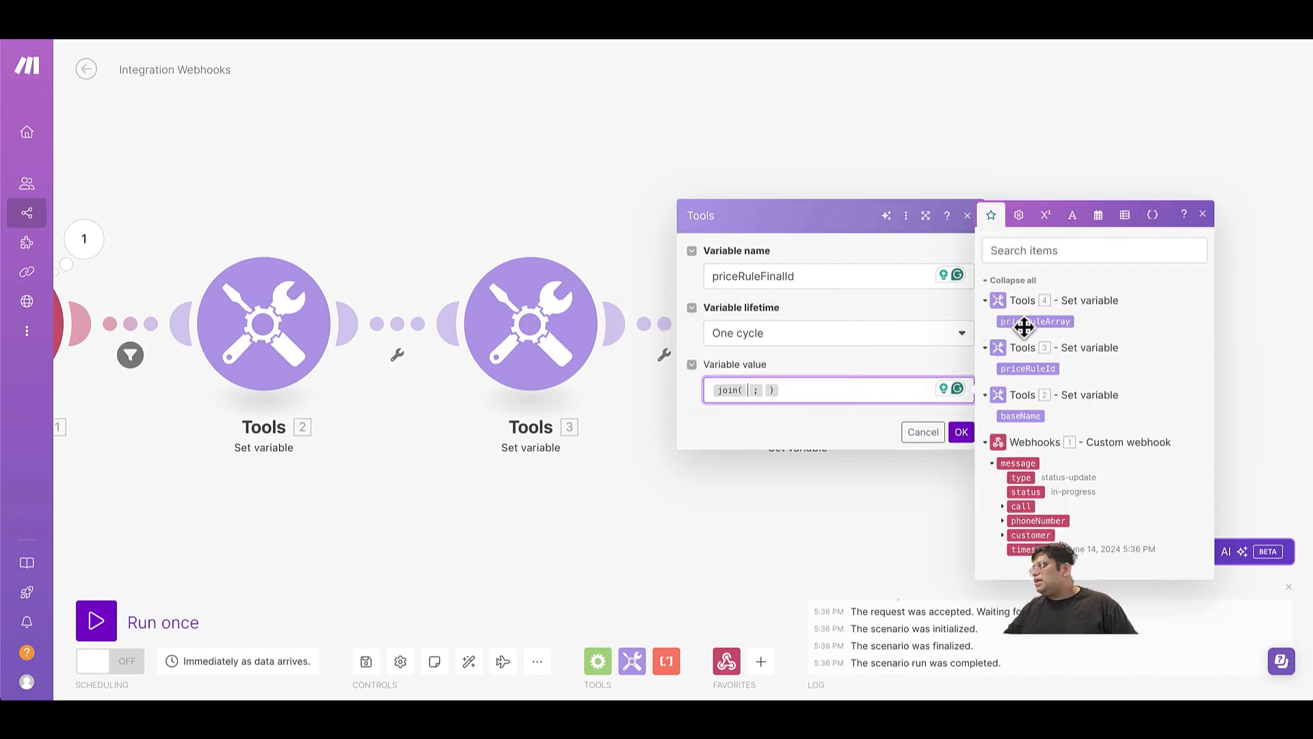
{"action": "left_click", "coordinate": [1027, 321]}
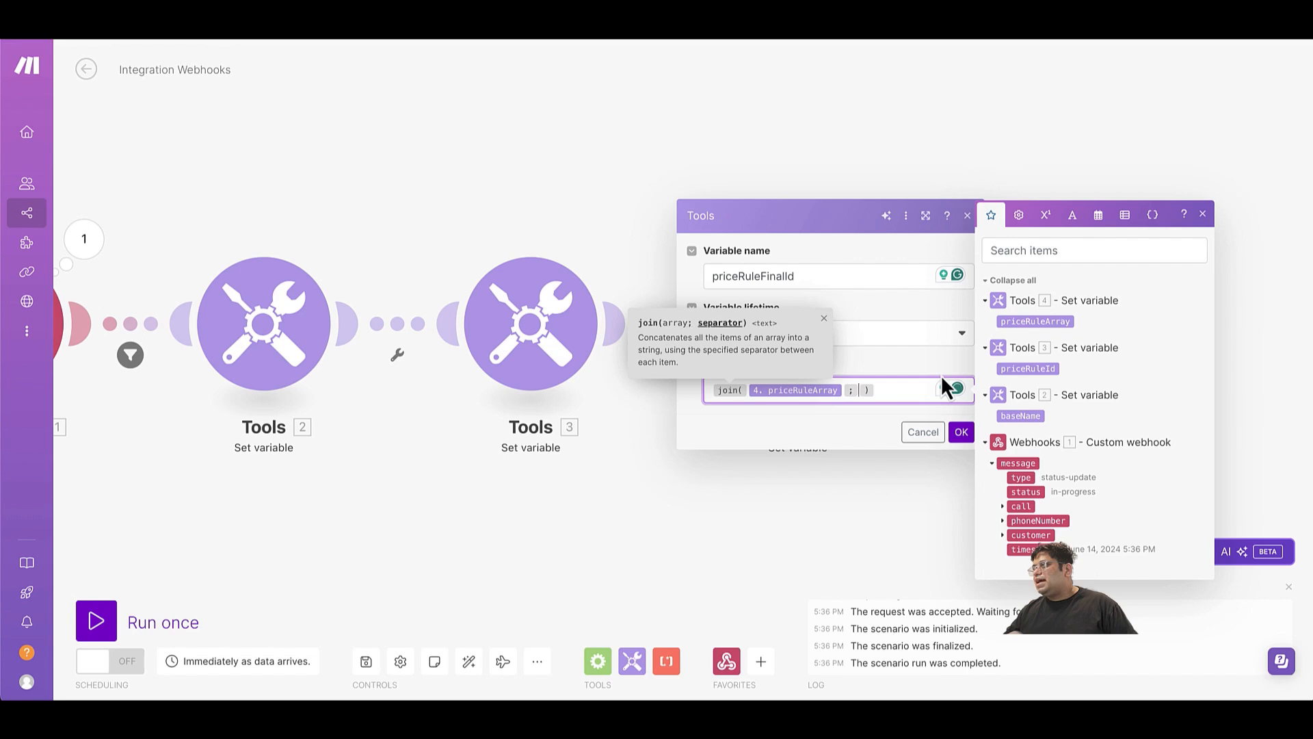
{"action": "type", "text": "\"\""}
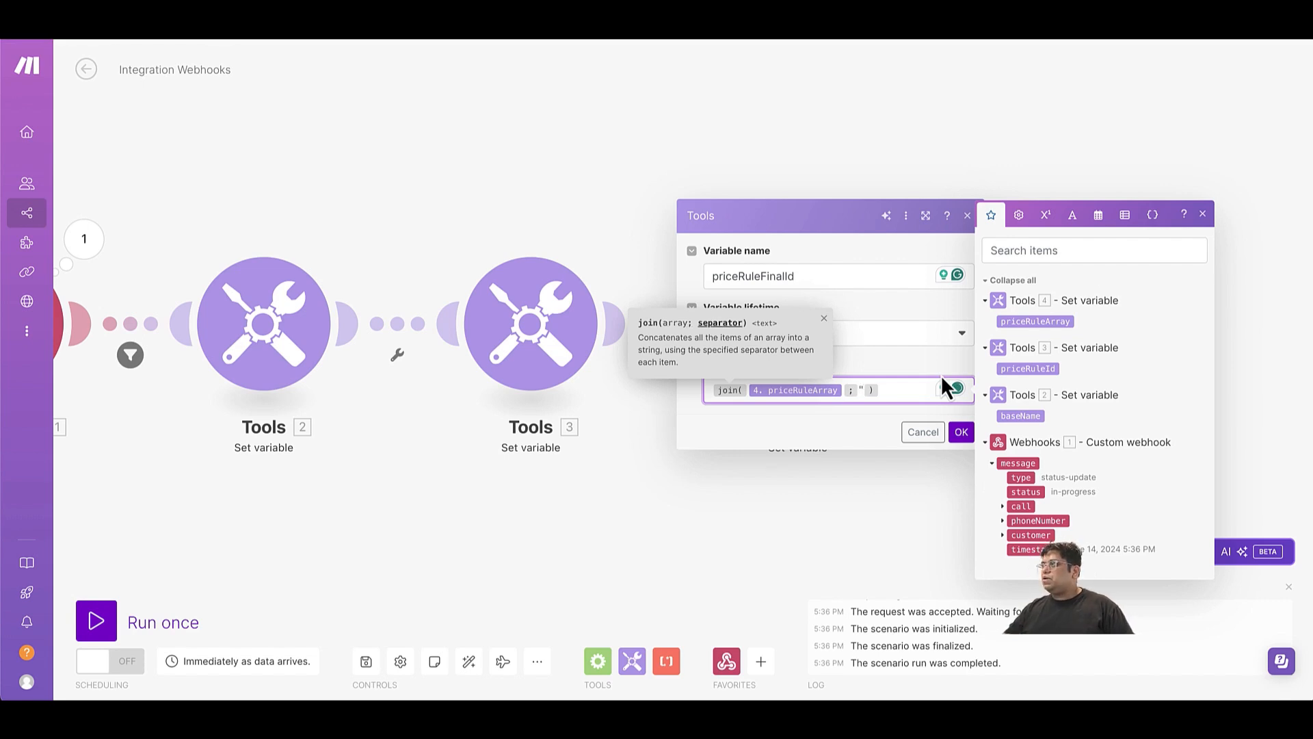
{"action": "left_click", "coordinate": [962, 434]}
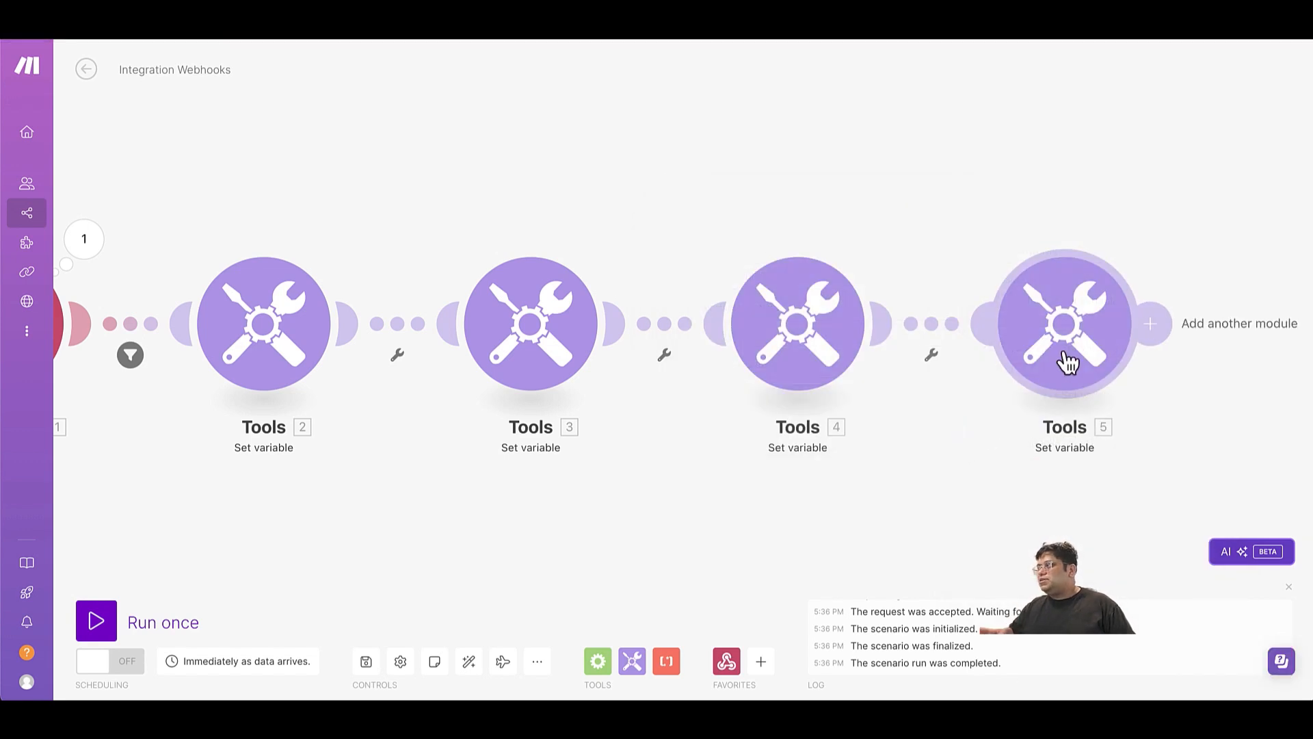
{"action": "left_click", "coordinate": [365, 662]}
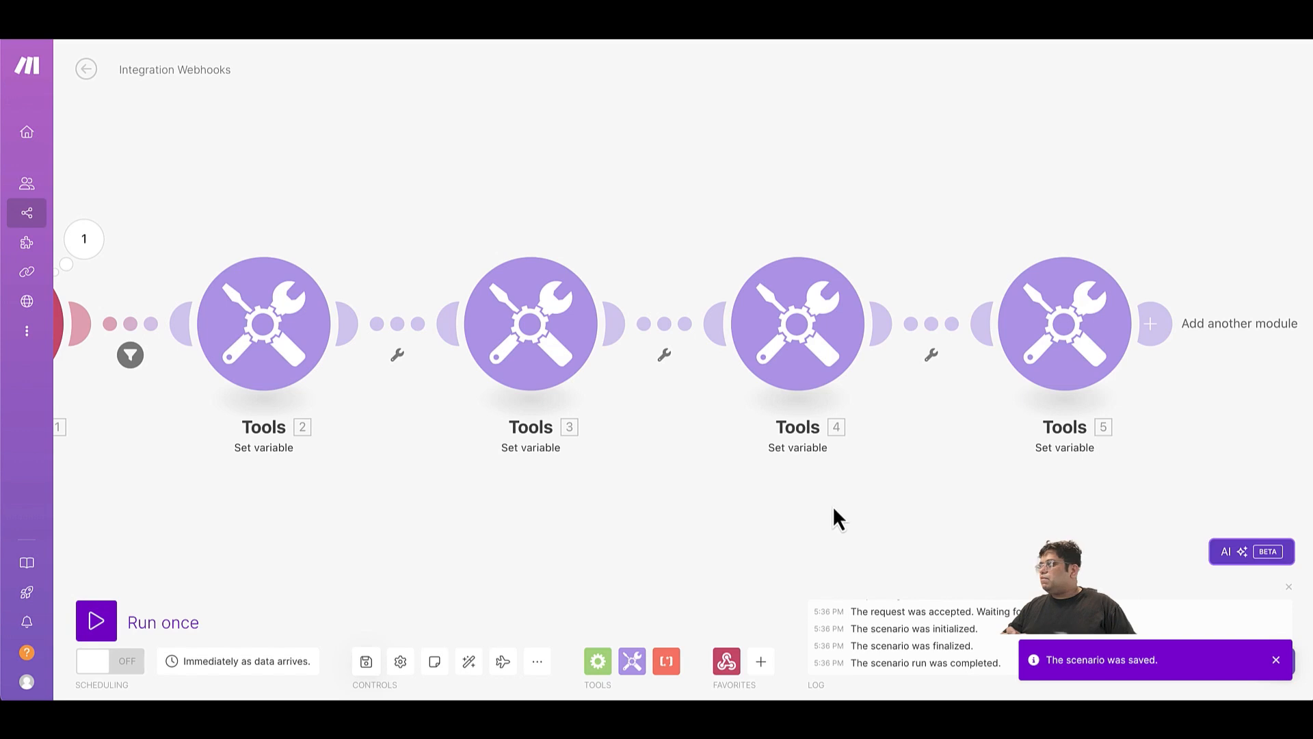
Run the scenario twice using the existing data in the webhook queue.
{"action": "left_click", "coordinate": [1152, 335]}
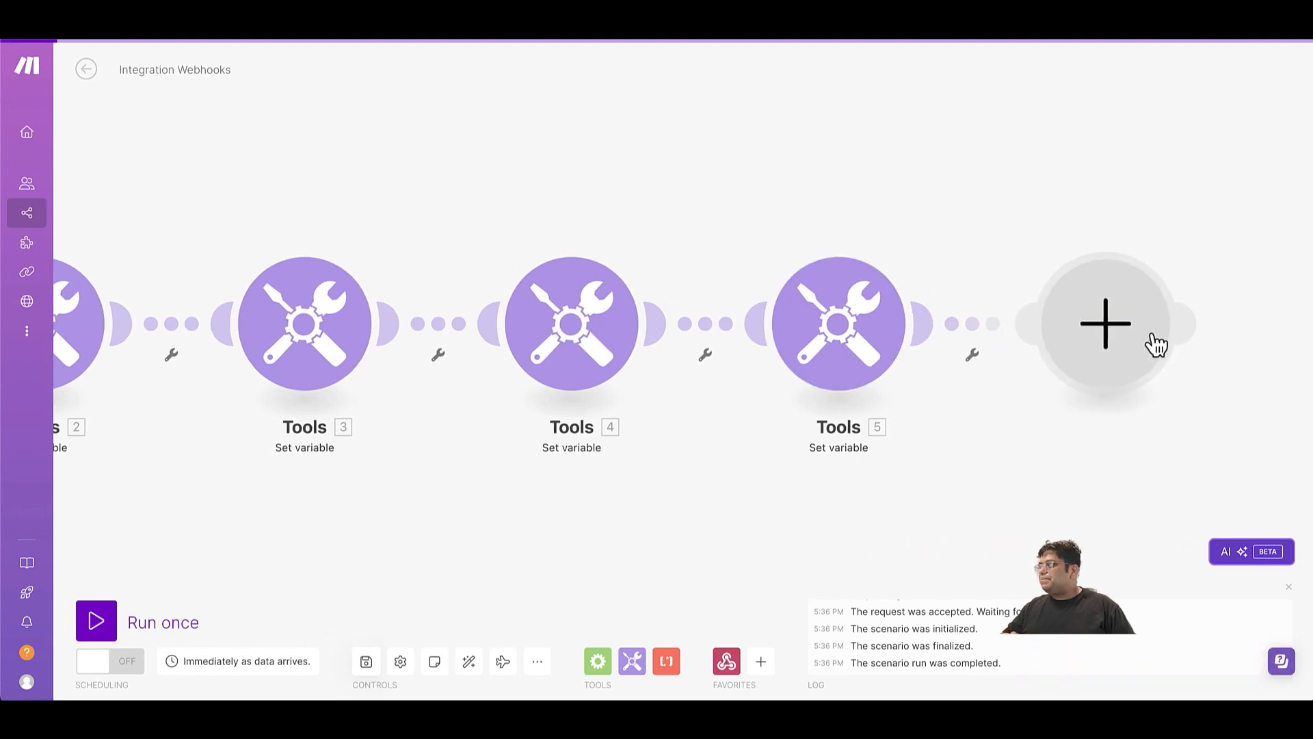
{"action": "left_click", "coordinate": [570, 487]}
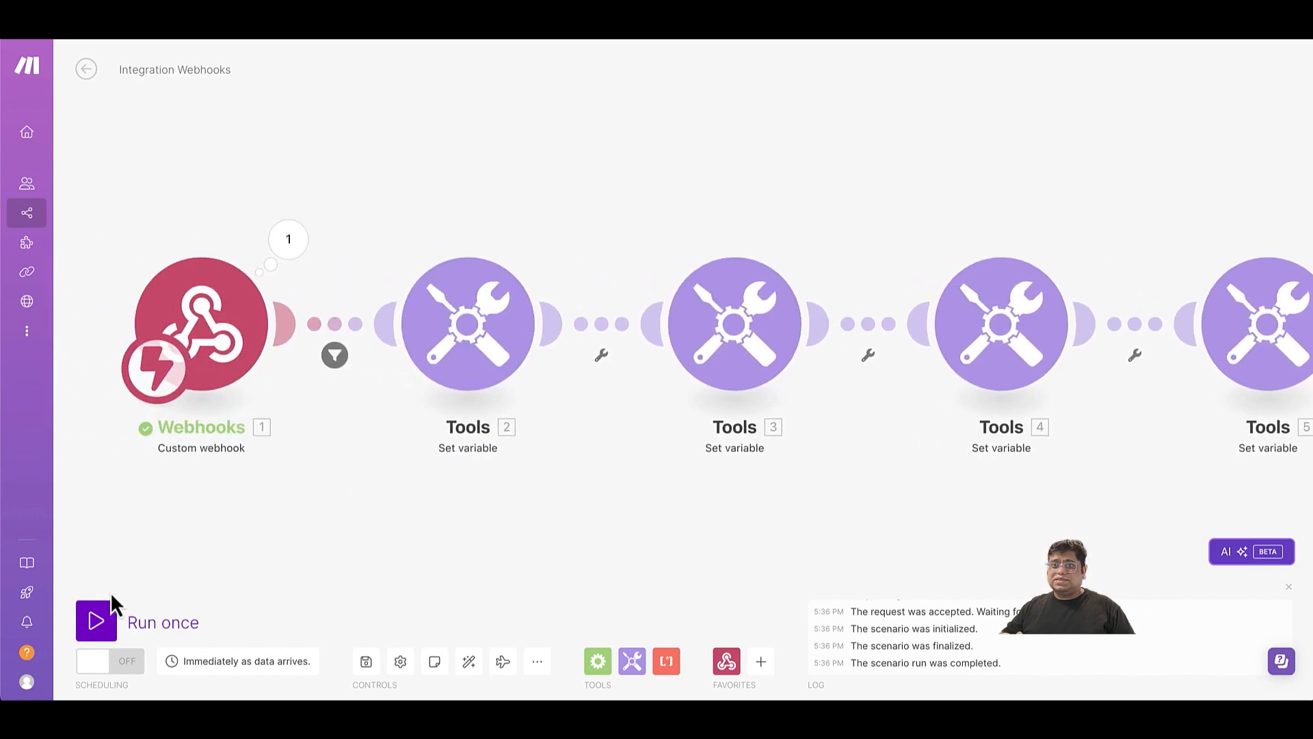
{"action": "left_click", "coordinate": [93, 624]}
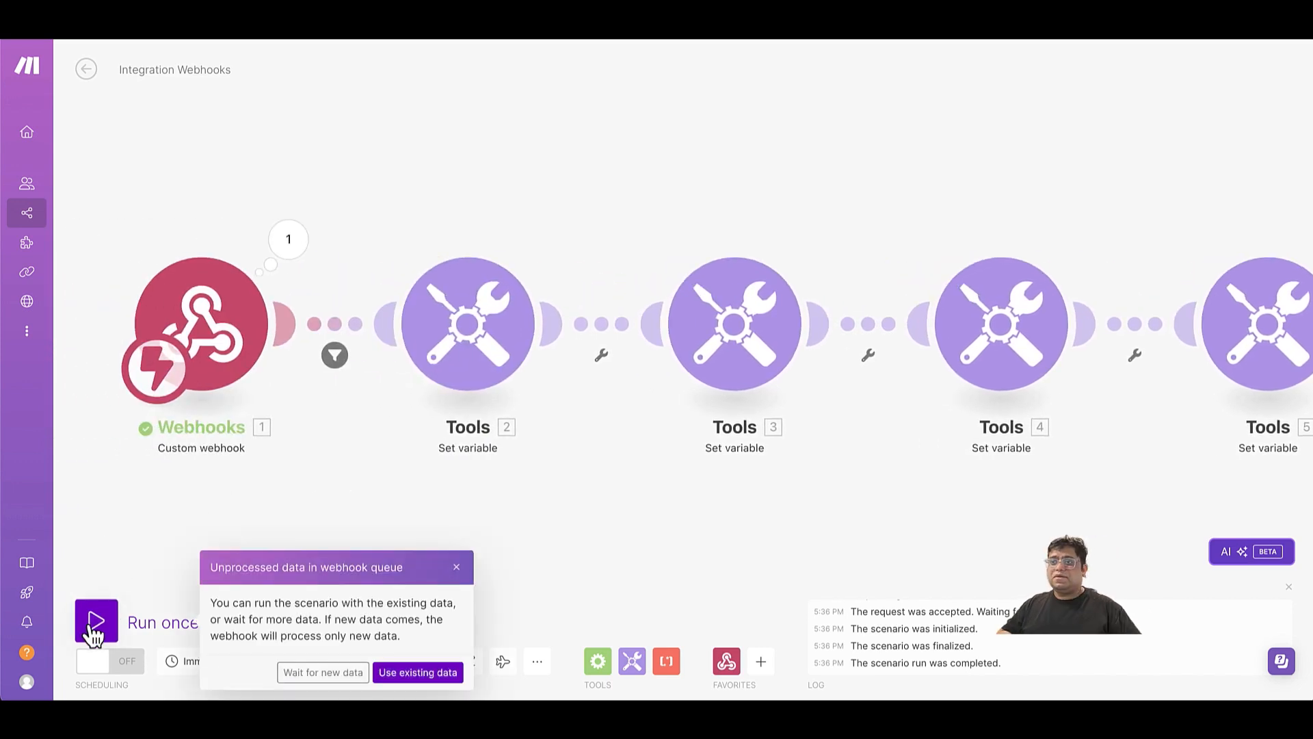
{"action": "left_click", "coordinate": [413, 669]}
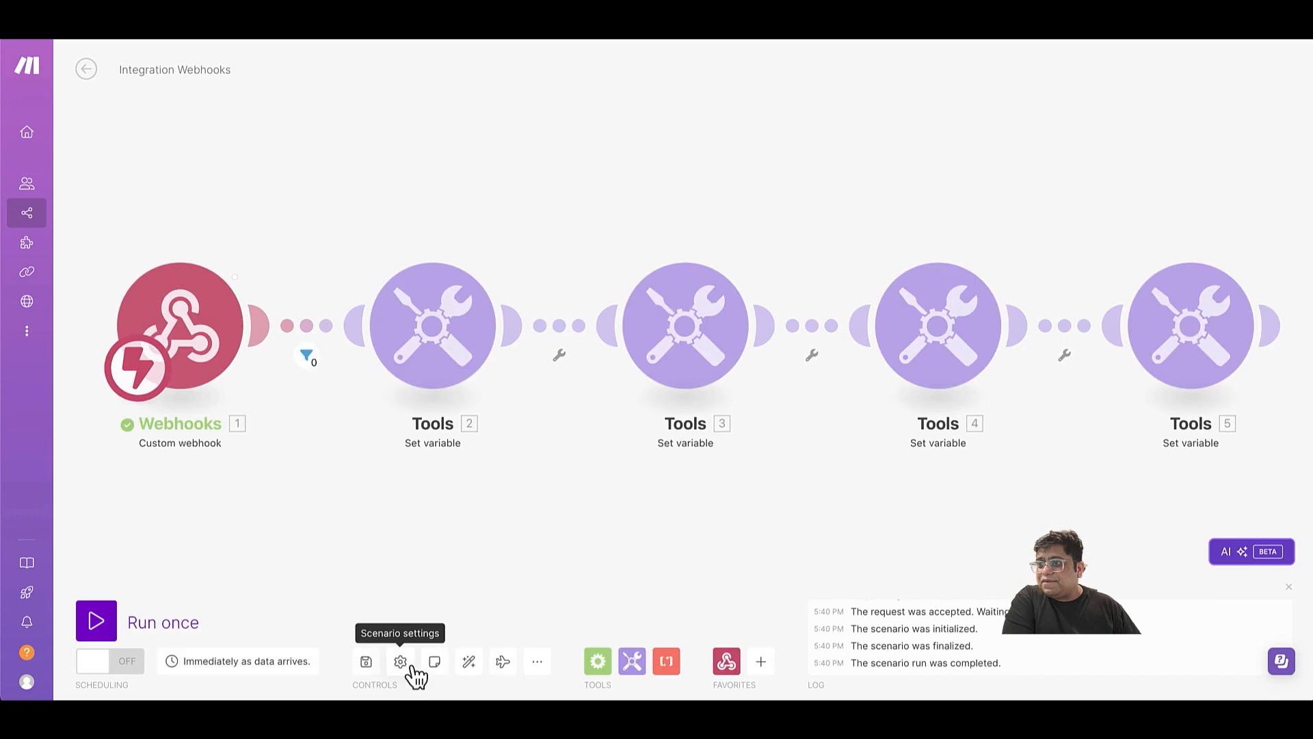
{"action": "left_click", "coordinate": [198, 622]}
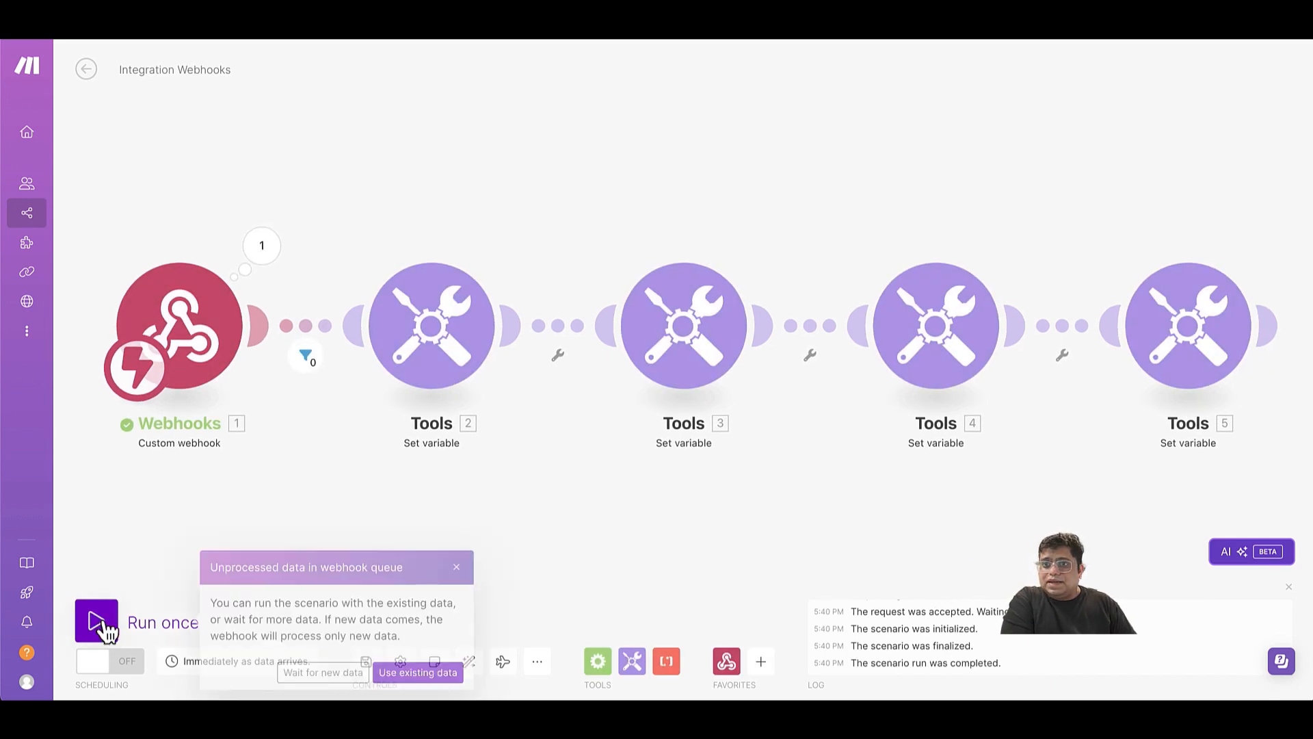
{"action": "left_click", "coordinate": [390, 669]}
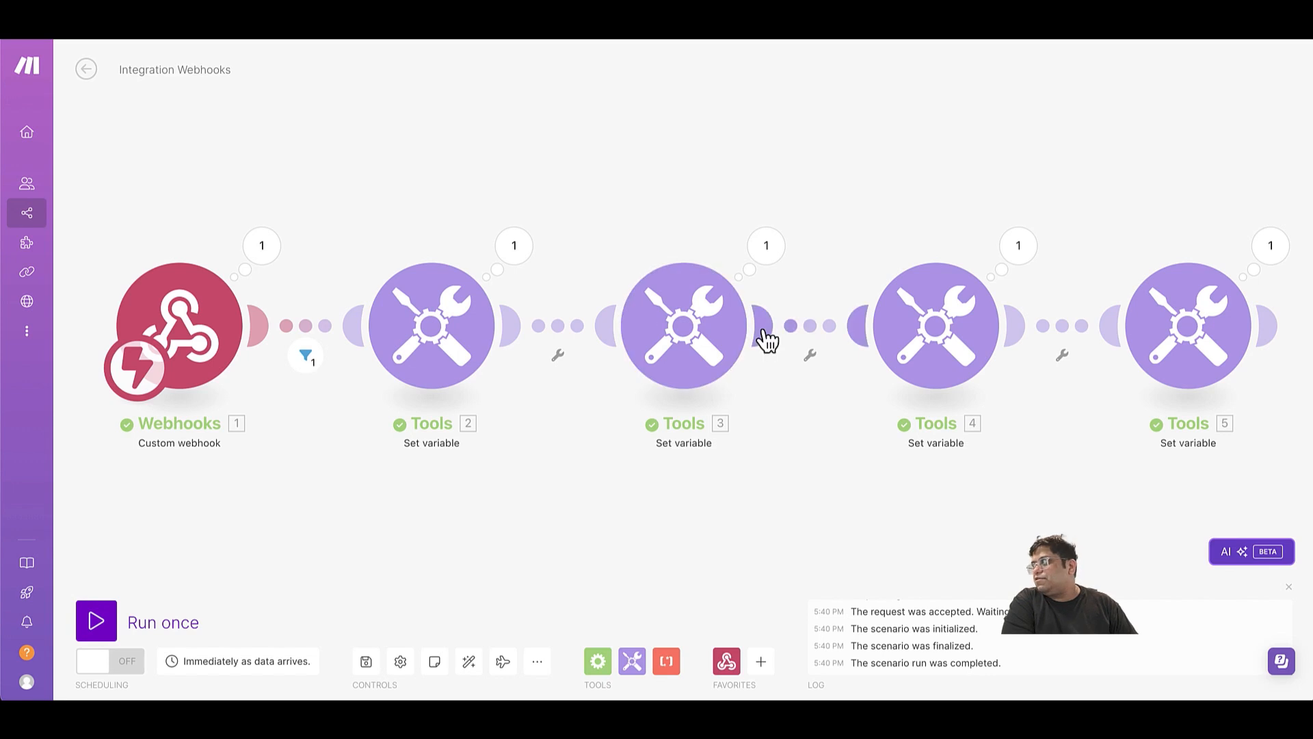
Add a Shopify Create a Price Rule module after the last Set variable module.
{"action": "left_click", "coordinate": [1262, 328]}
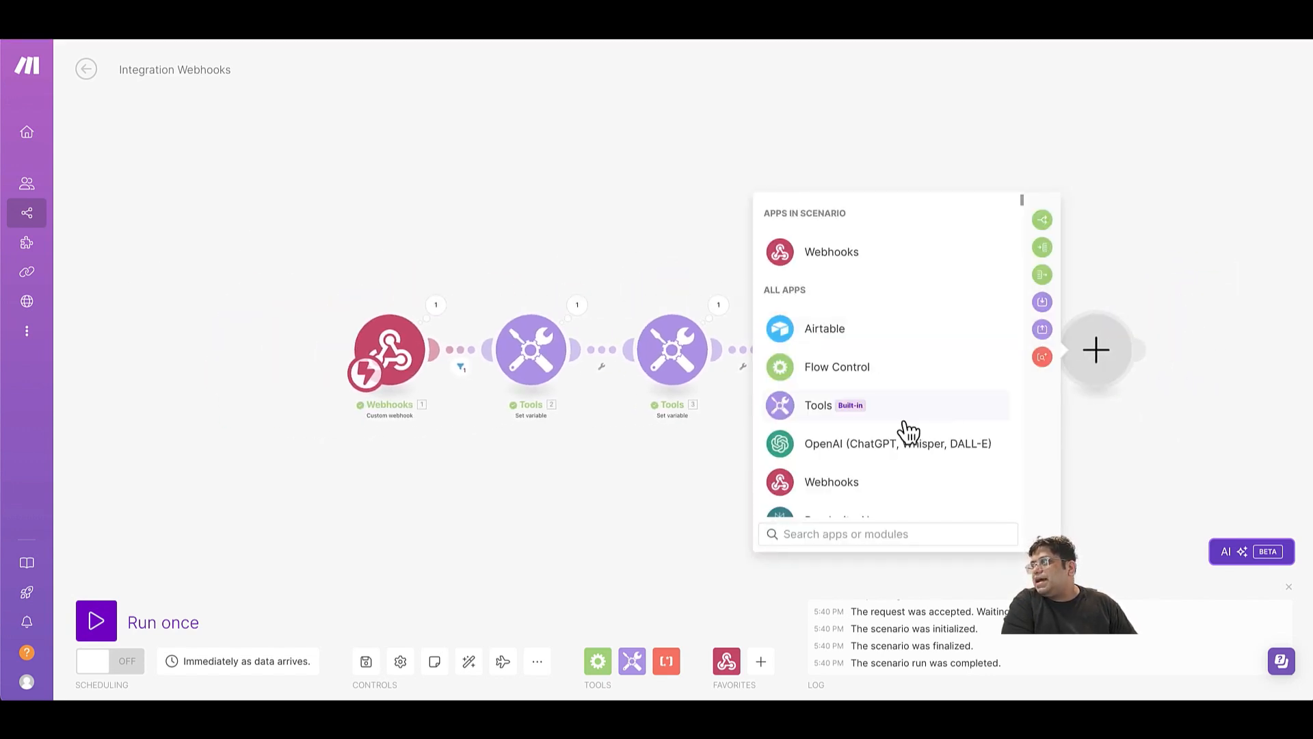
{"action": "type", "text": "sh"}
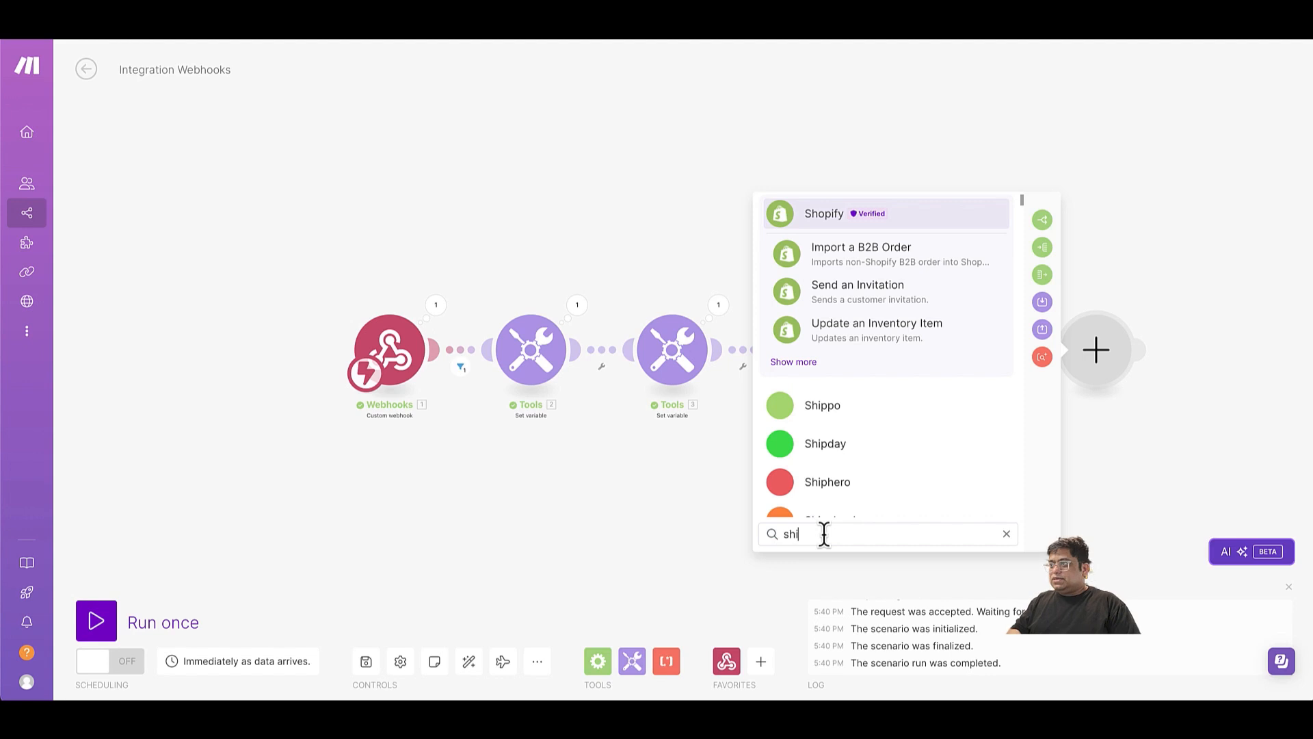
{"action": "left_click", "coordinate": [822, 219]}
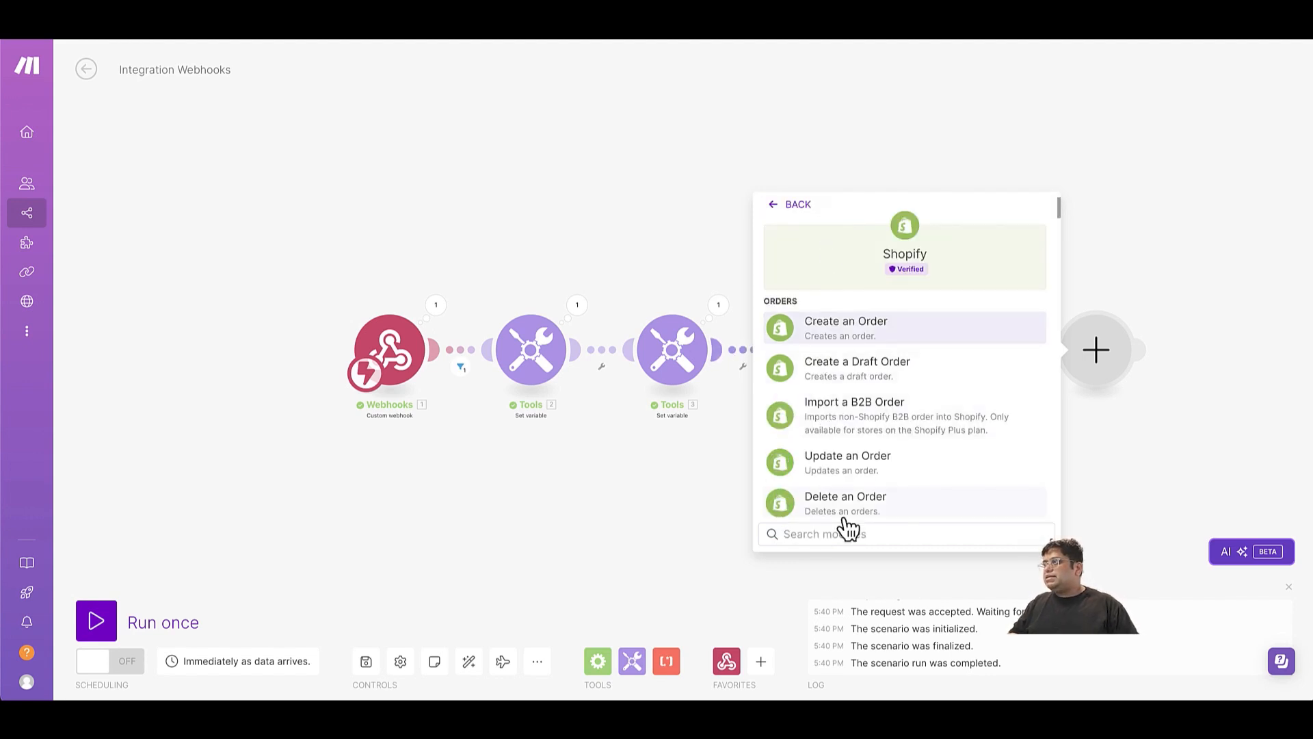
{"action": "type", "text": "creat"}
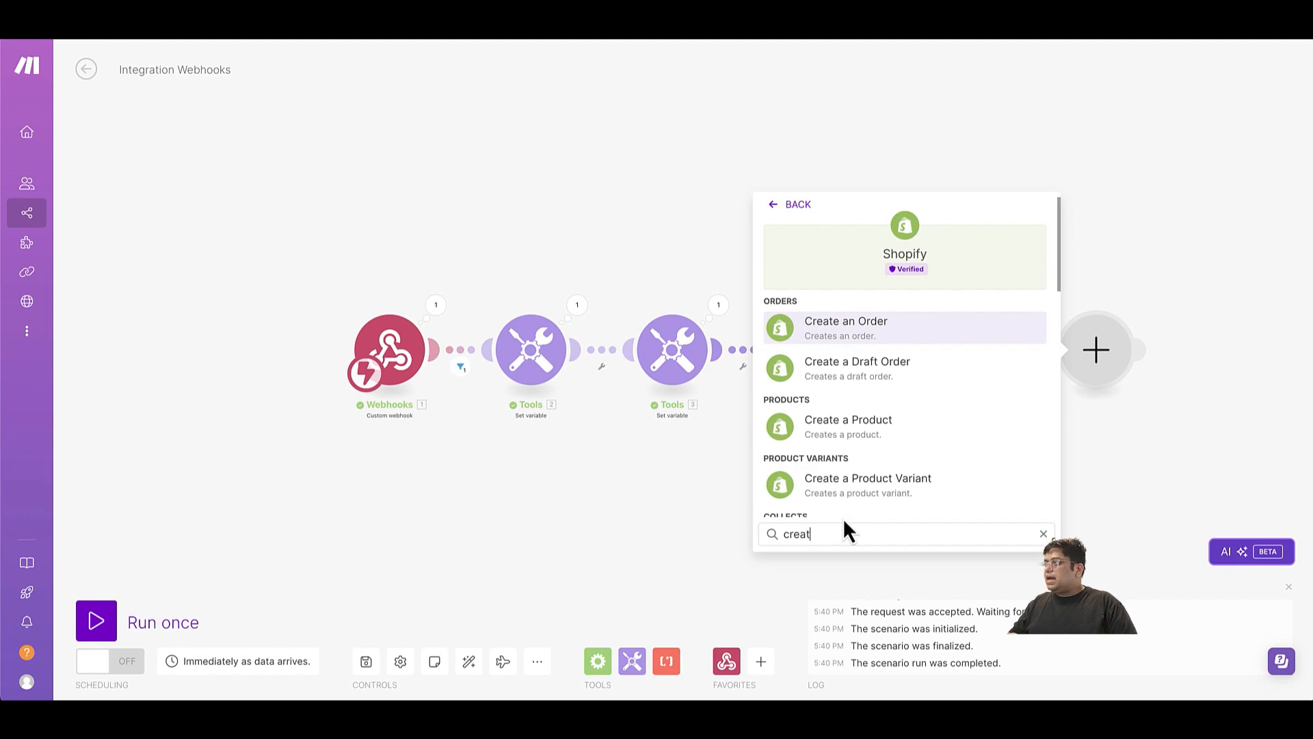
{"action": "type", "text": "e a price"}
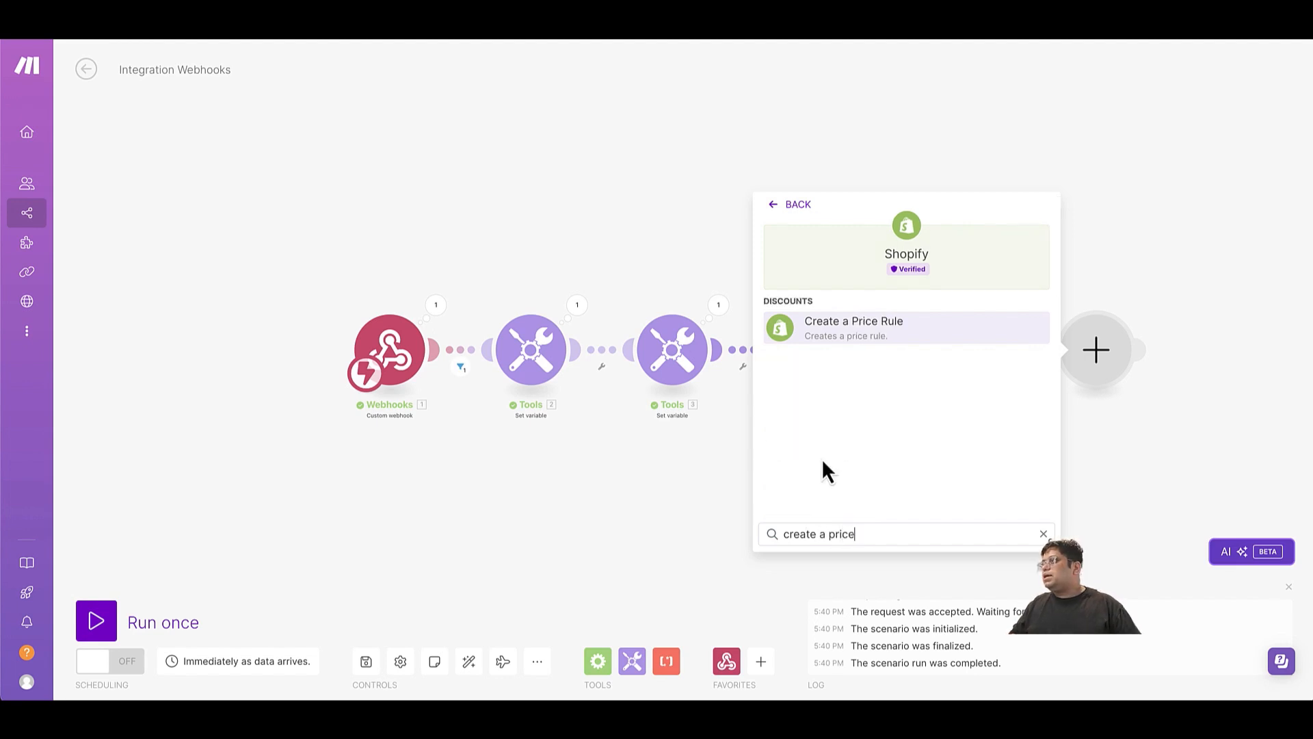
{"action": "left_click", "coordinate": [863, 333]}
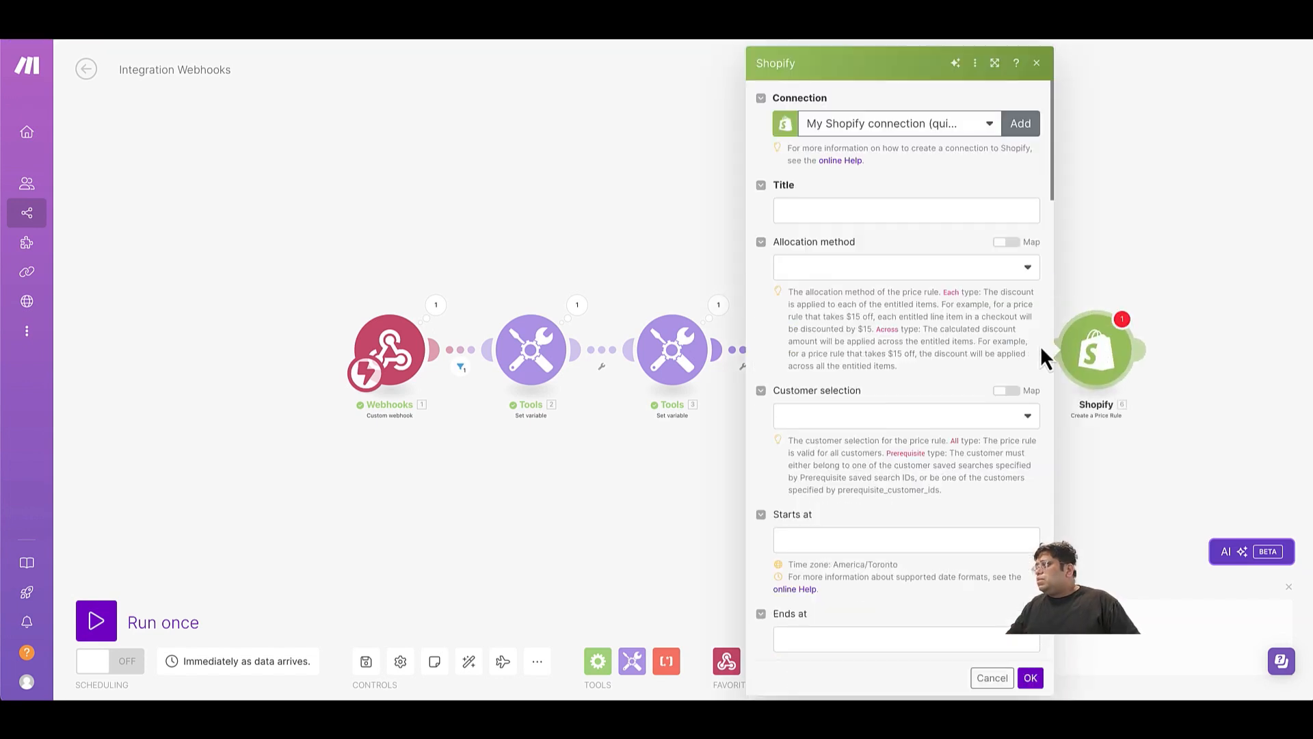
Map the price rule's title to priceRuleFinalId and set its allocation method to Across and customer selection to Prerequisite.
{"action": "left_click", "coordinate": [853, 211]}
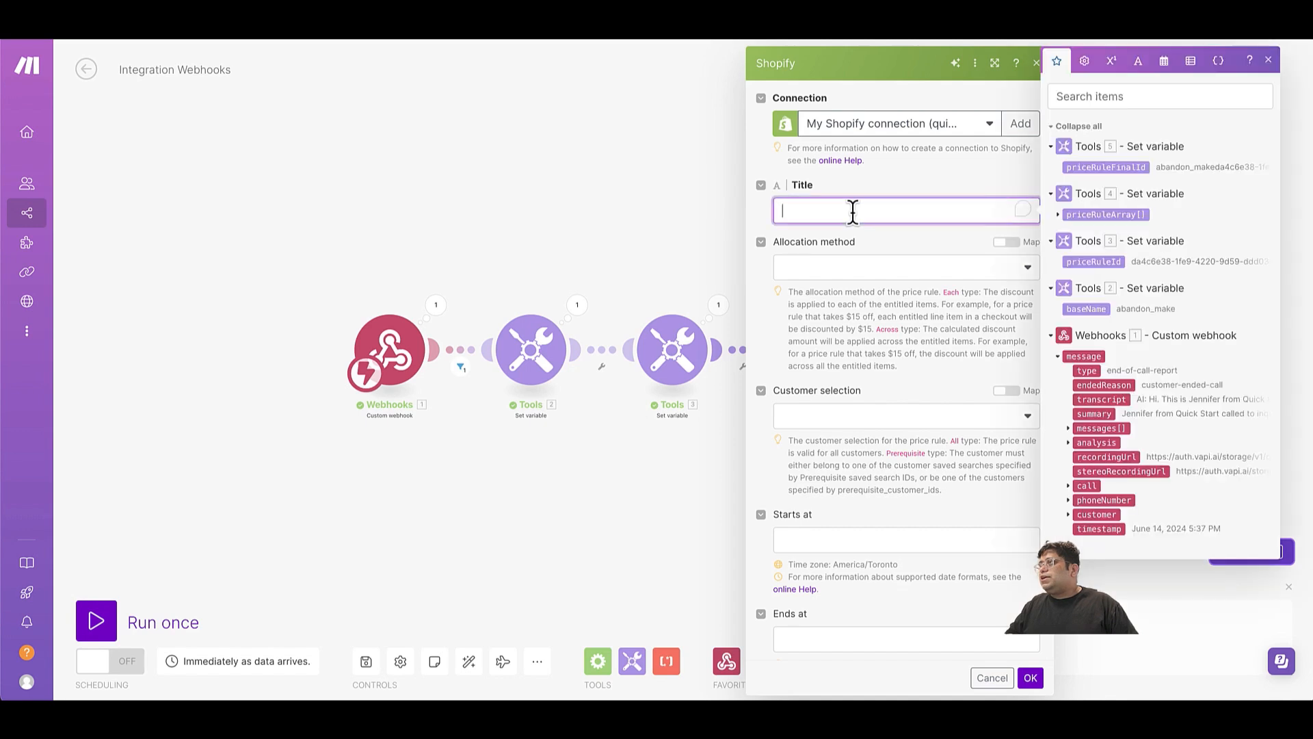
{"action": "left_click", "coordinate": [1117, 169]}
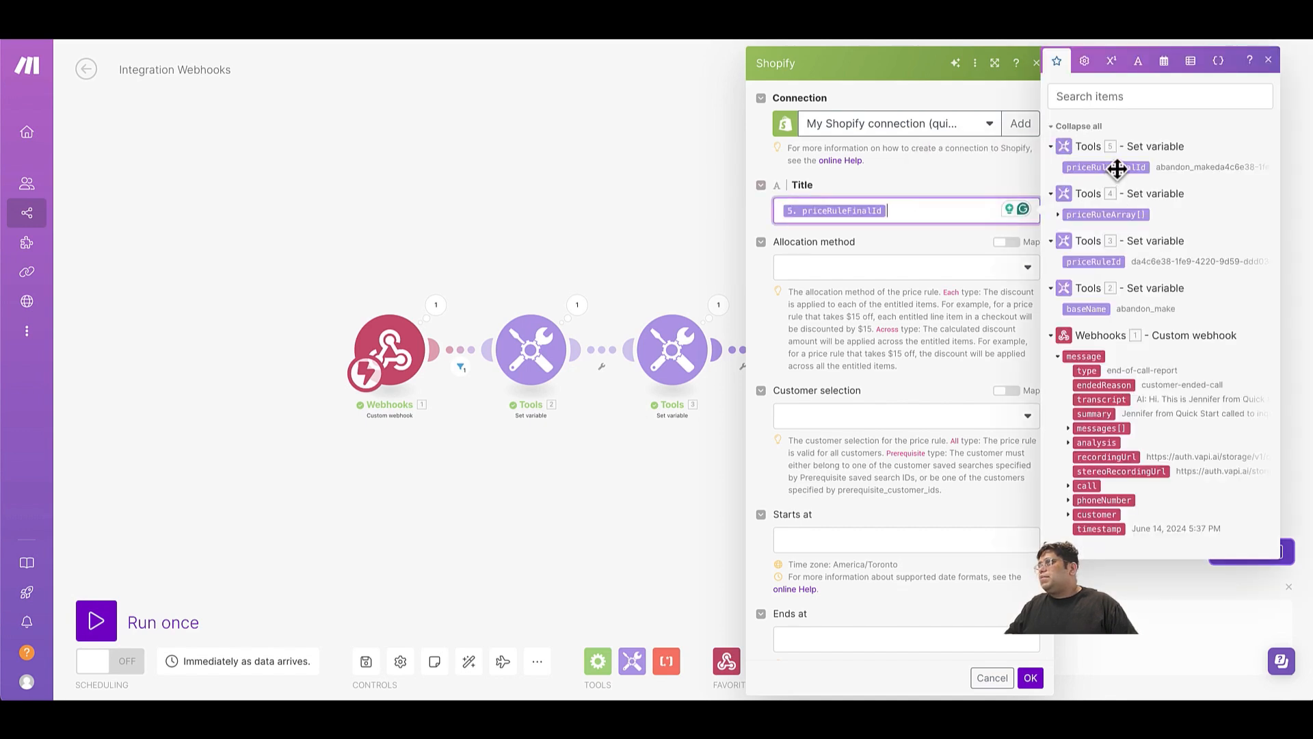
{"action": "left_click", "coordinate": [861, 273]}
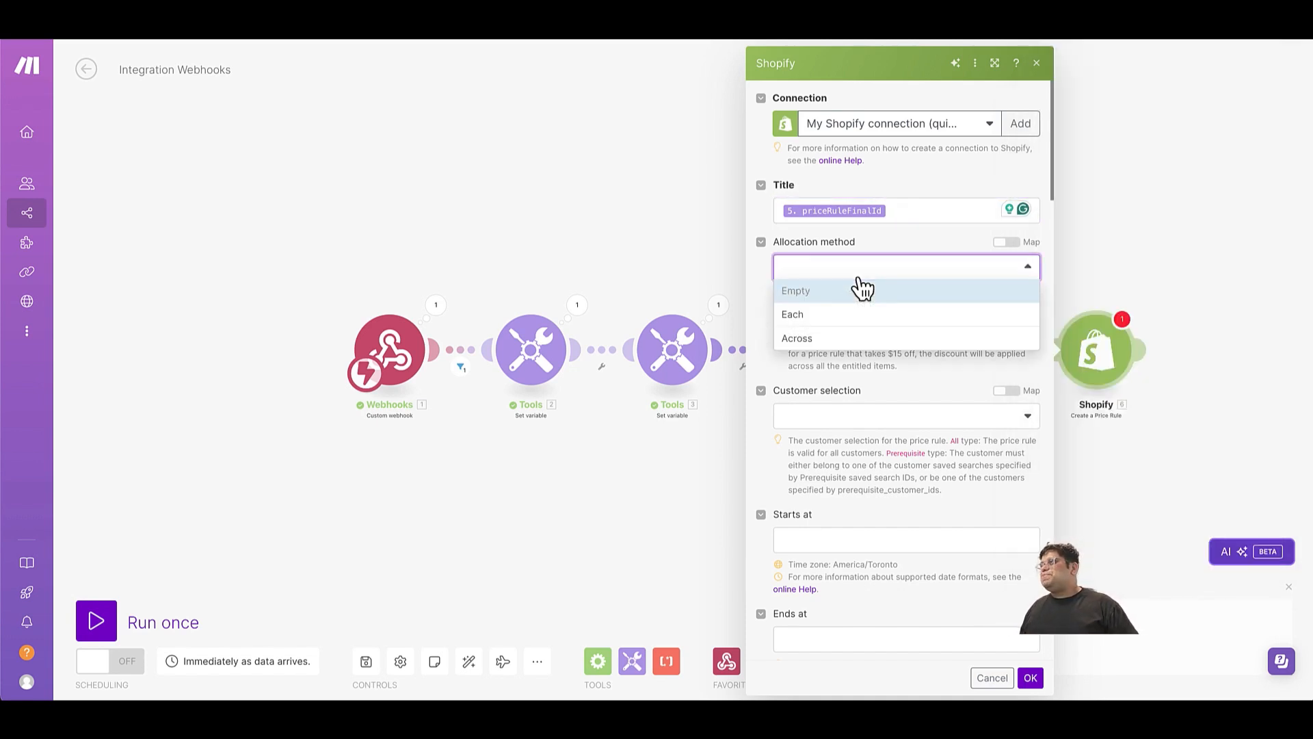
{"action": "left_click", "coordinate": [829, 339]}
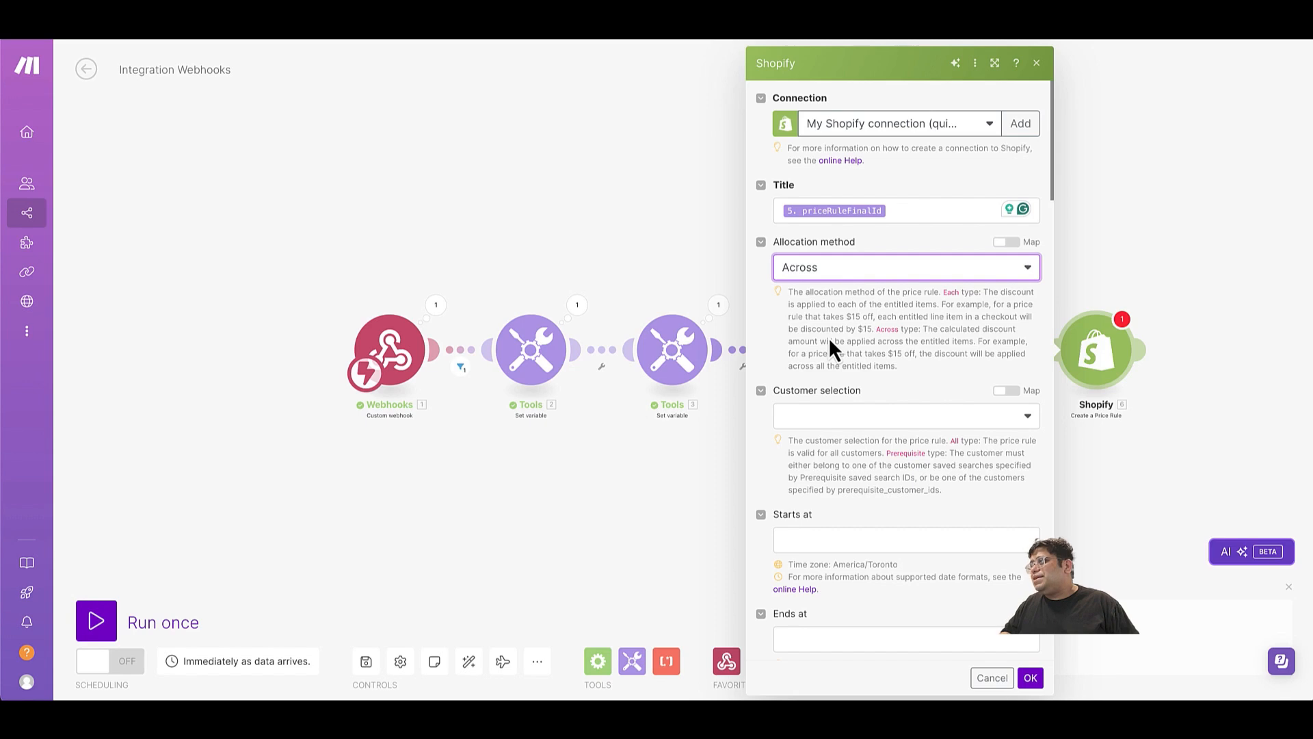
{"action": "left_click", "coordinate": [808, 428]}
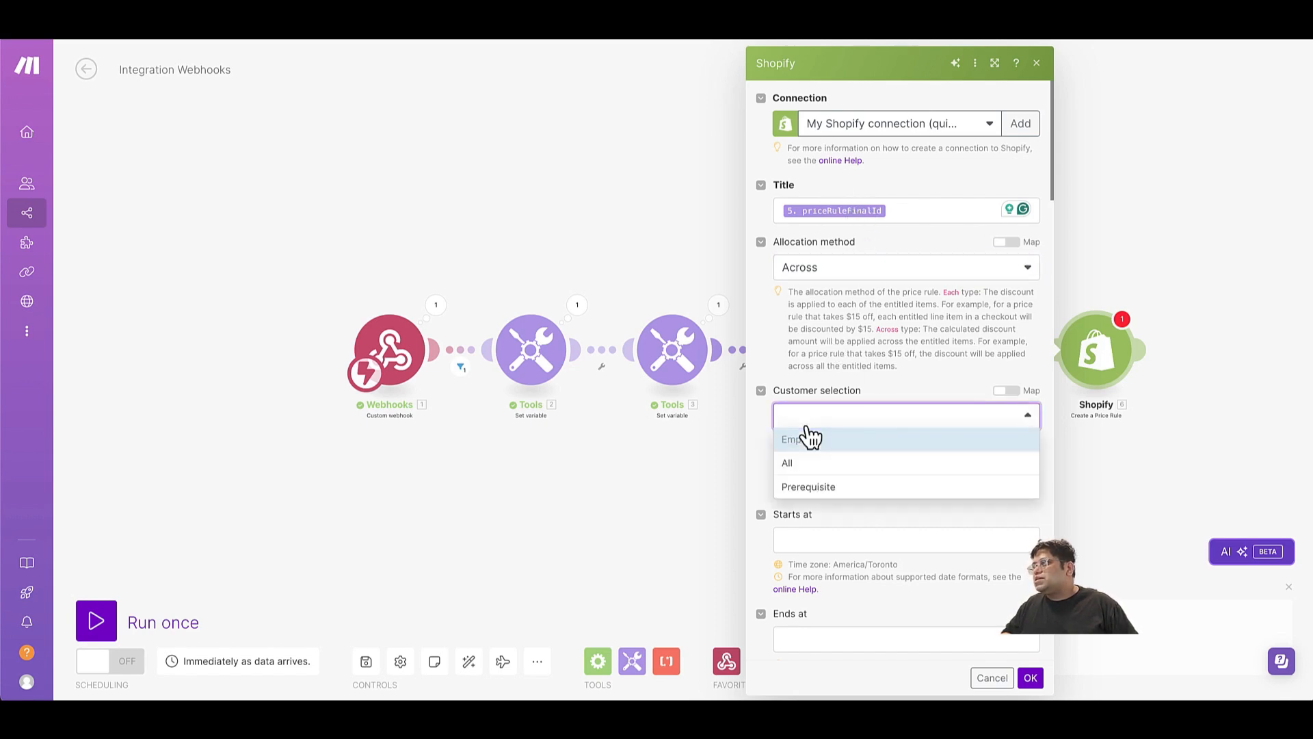
{"action": "left_click", "coordinate": [799, 486]}
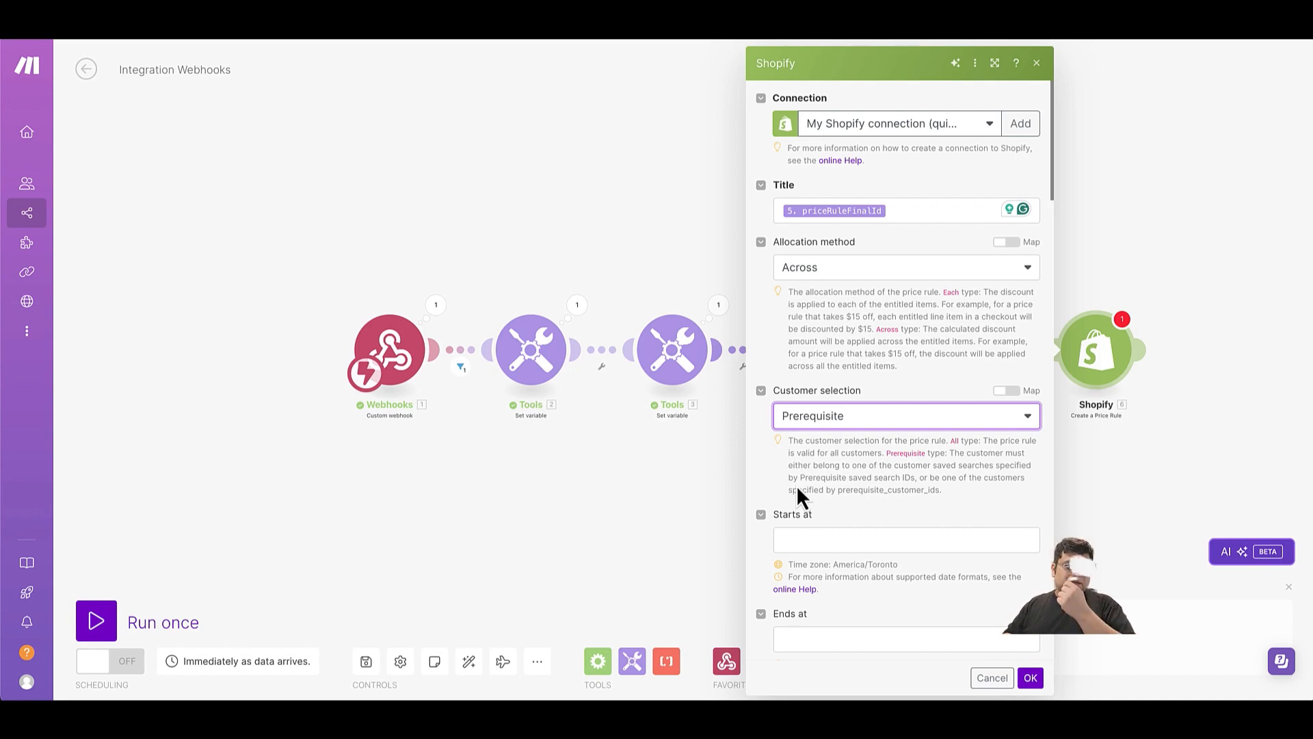
Set the price rule's start date to now and its end date to addHours of now plus 24.
{"action": "scroll", "coordinate": [796, 485], "scroll_direction": "down", "scroll_amount": 2}
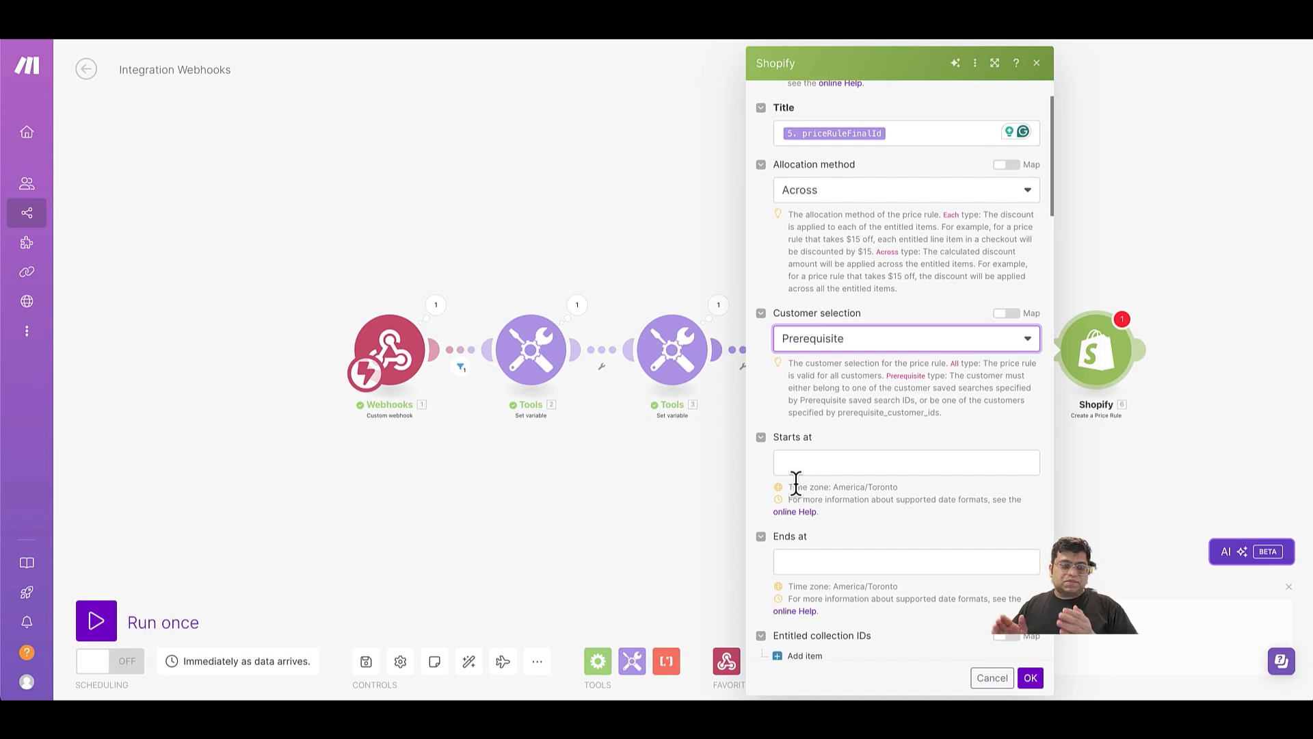
{"action": "left_click", "coordinate": [830, 459]}
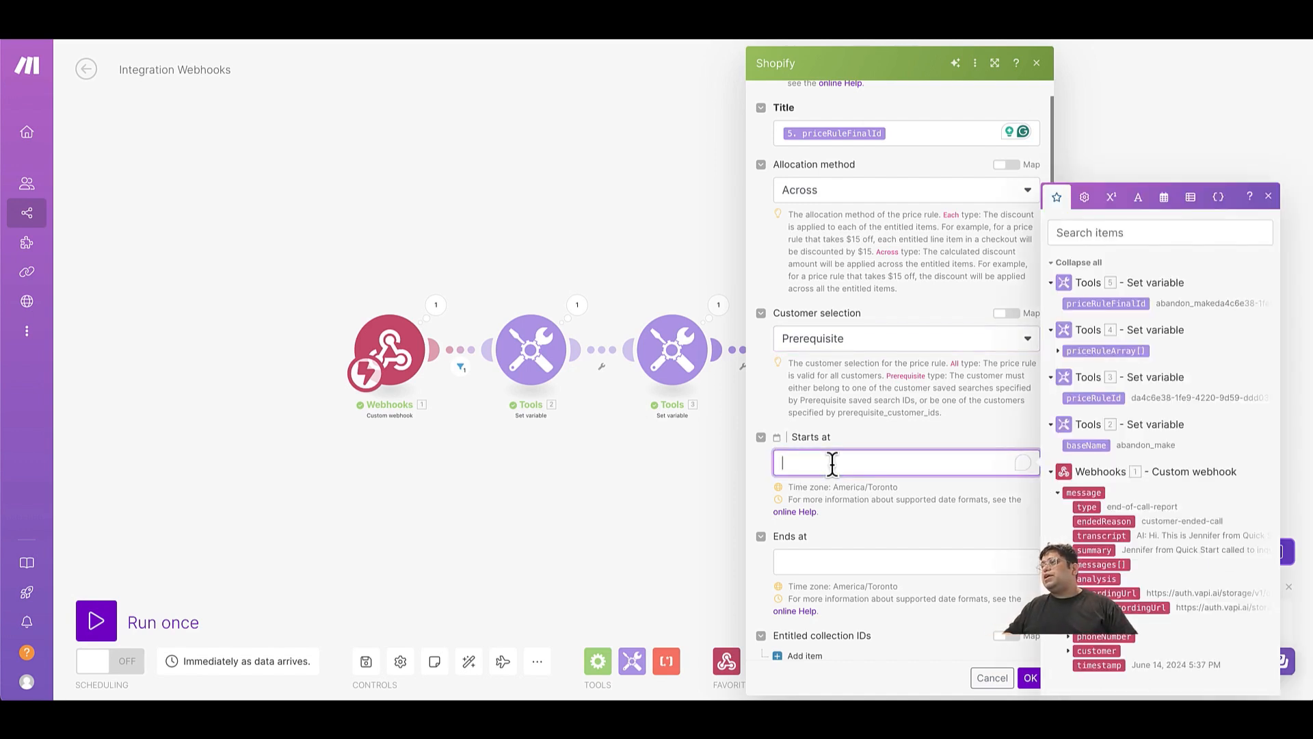
{"action": "left_click", "coordinate": [1163, 198]}
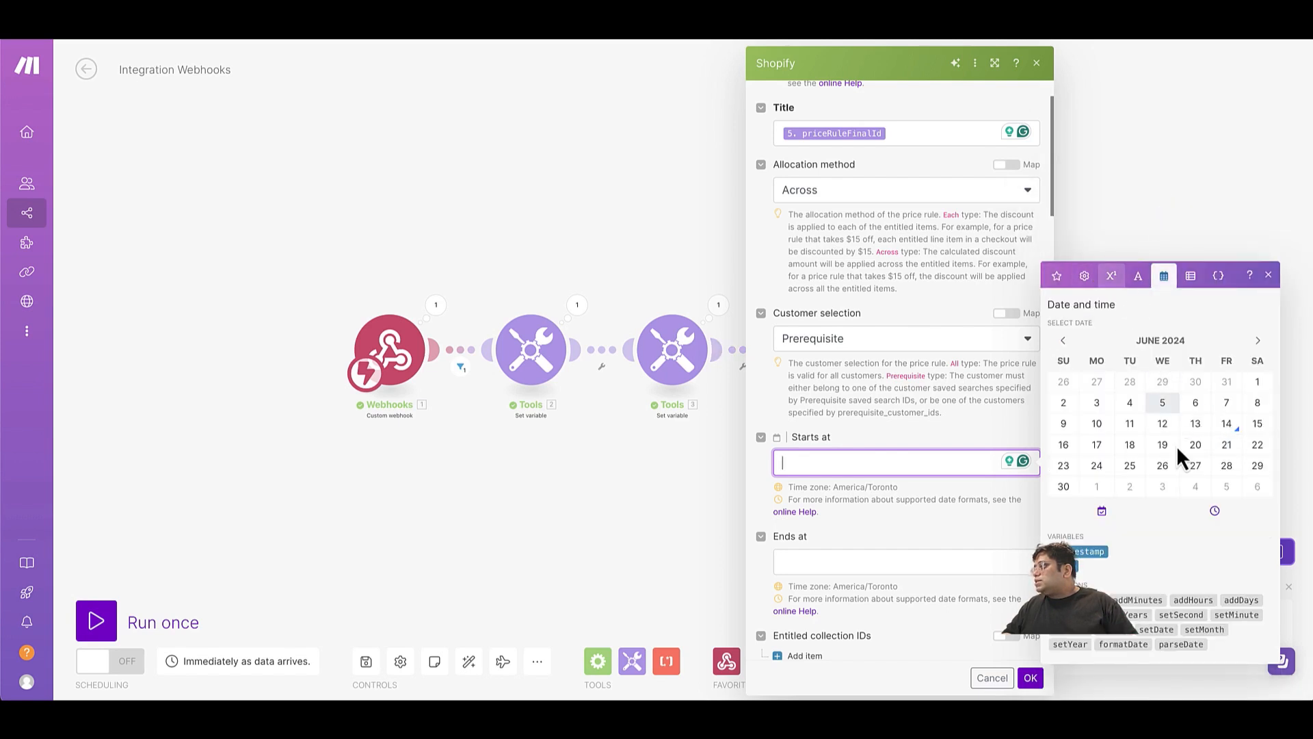
{"action": "left_click", "coordinate": [1059, 551]}
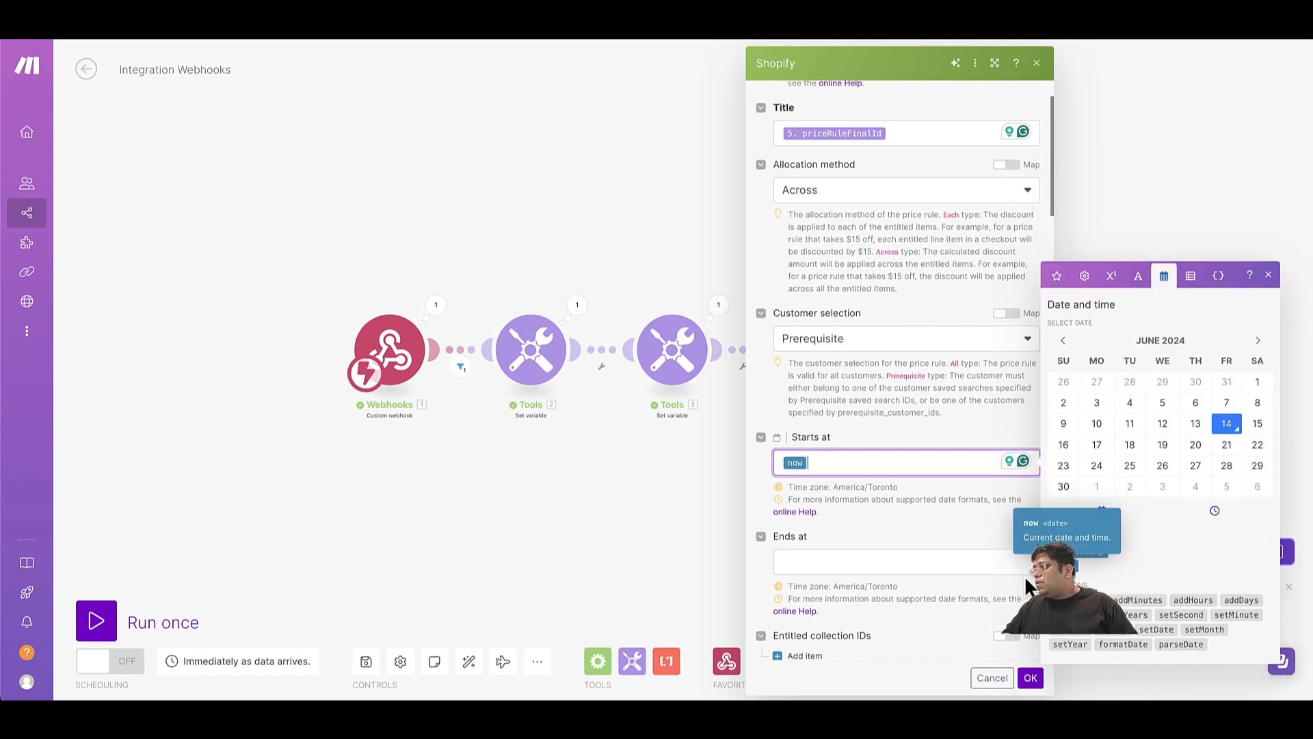
{"action": "left_click", "coordinate": [844, 558]}
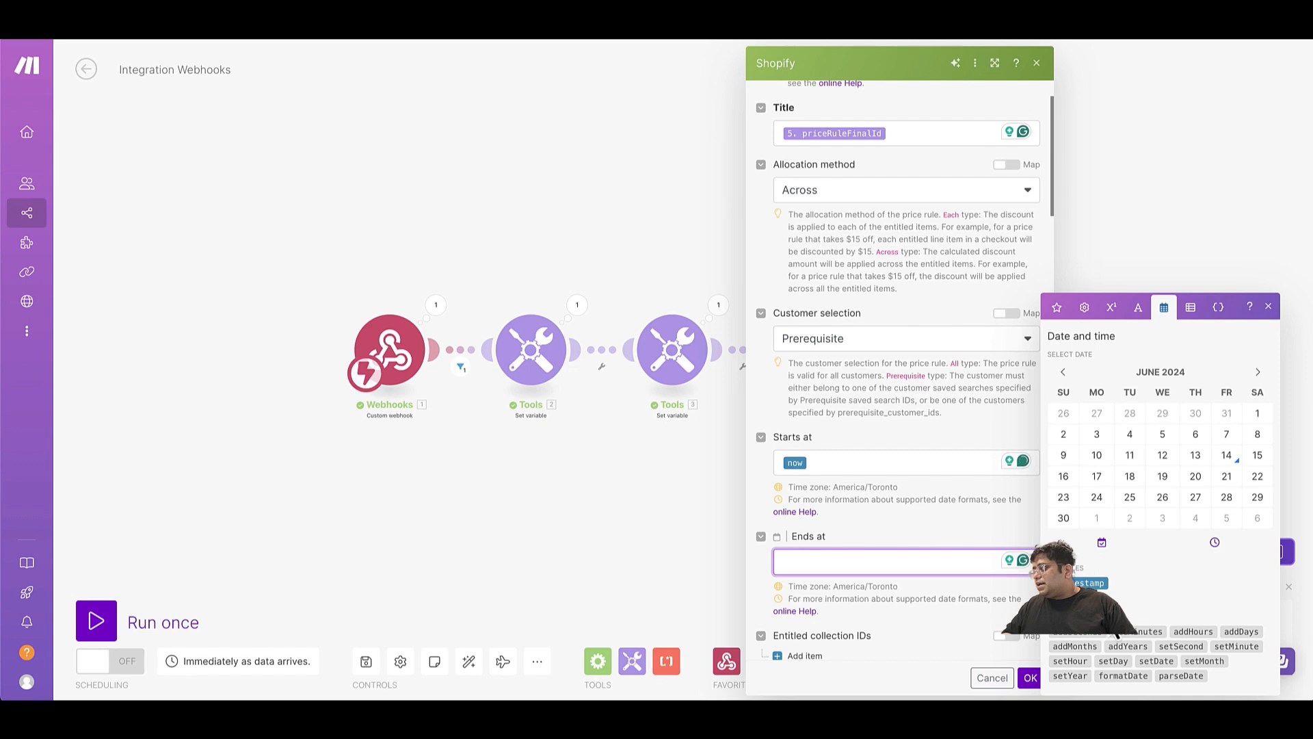
{"action": "left_click", "coordinate": [1202, 634]}
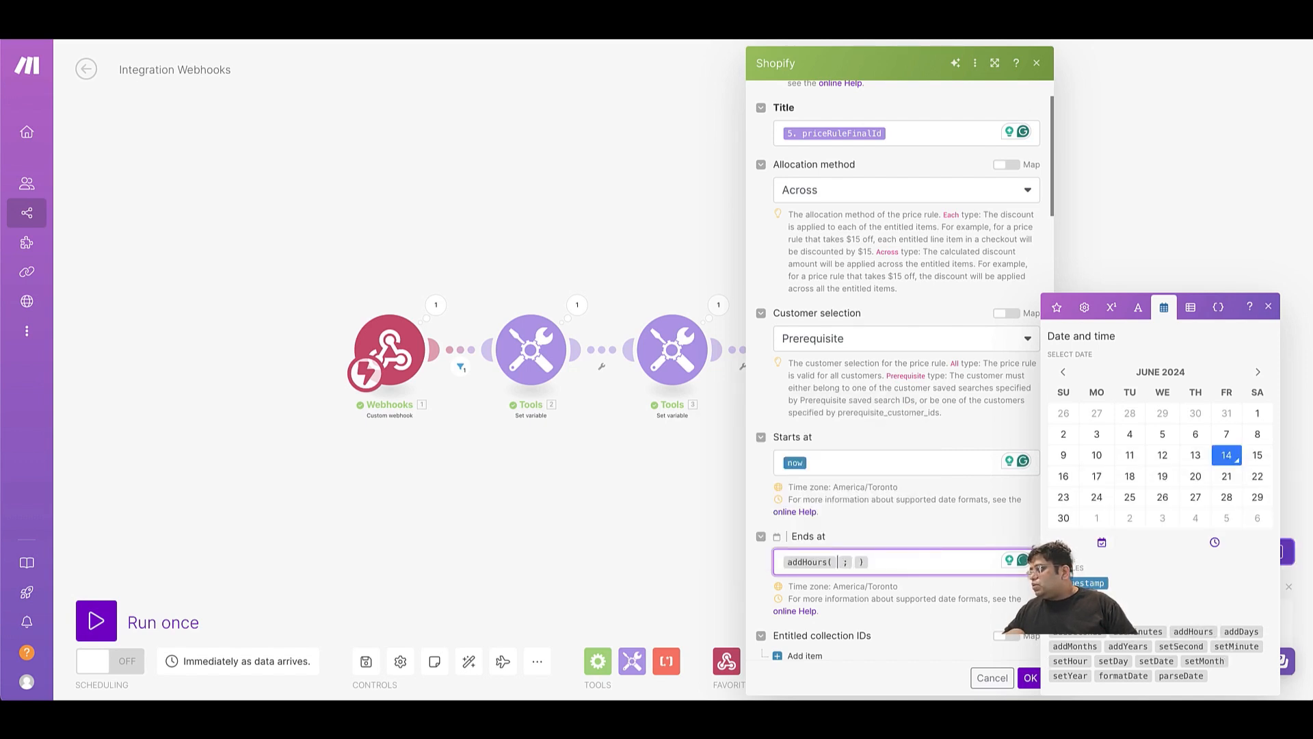
{"action": "left_click", "coordinate": [1059, 583]}
{"action": "key", "text": "Right"}
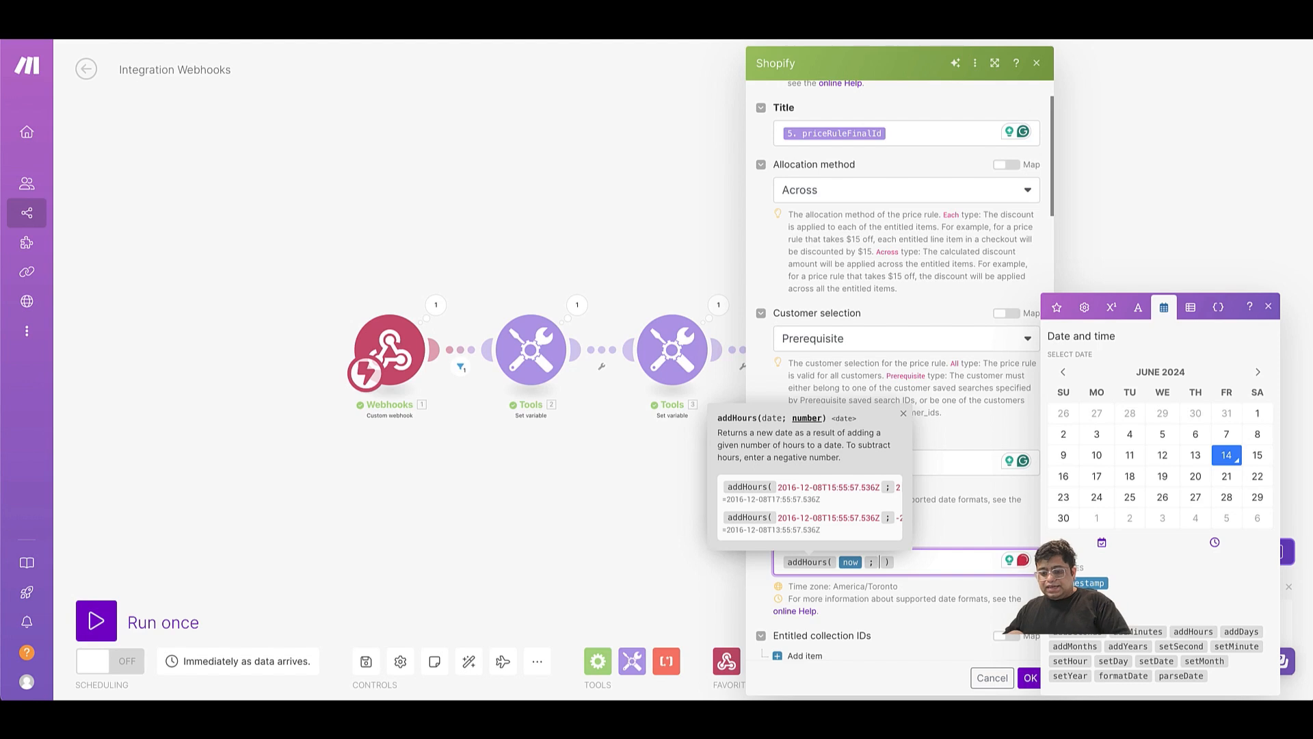
{"action": "type", "text": "24"}
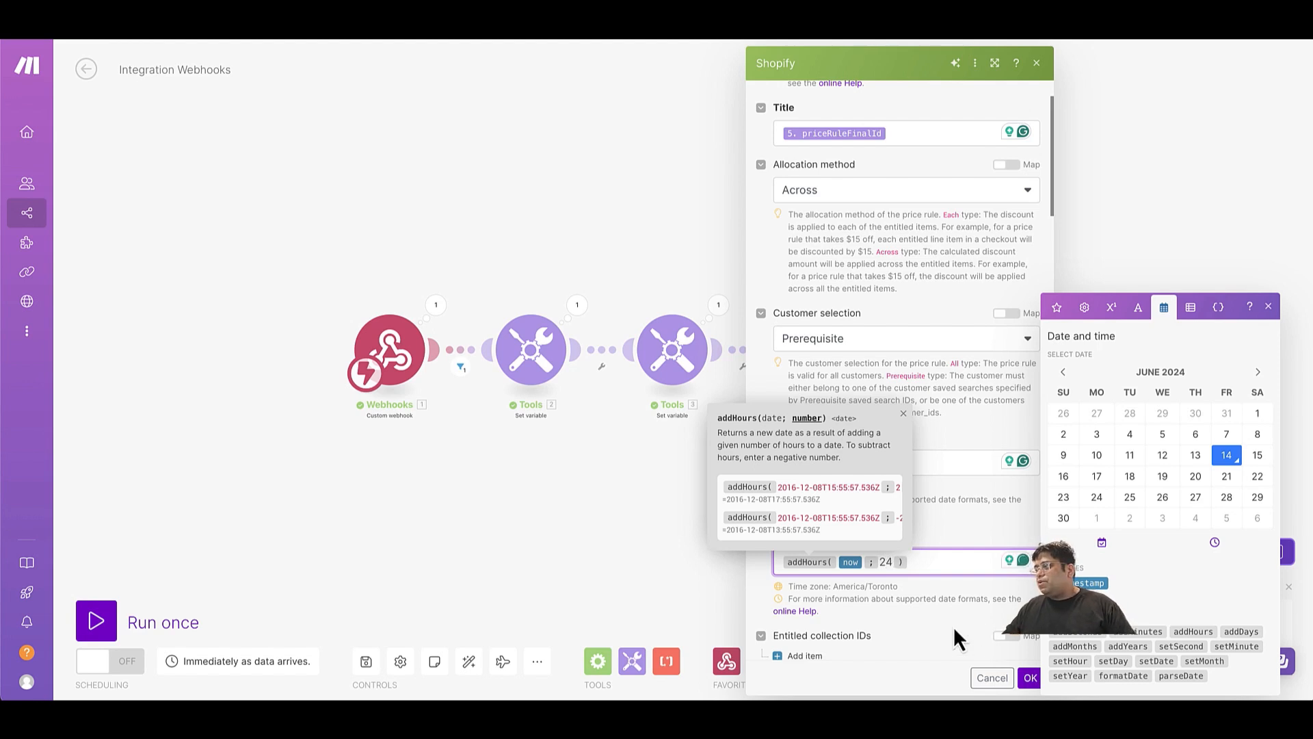
Limit the price rule to one use per customer by setting Once per customer to Yes.
{"action": "scroll", "coordinate": [953, 626], "scroll_direction": "down", "scroll_amount": 6}
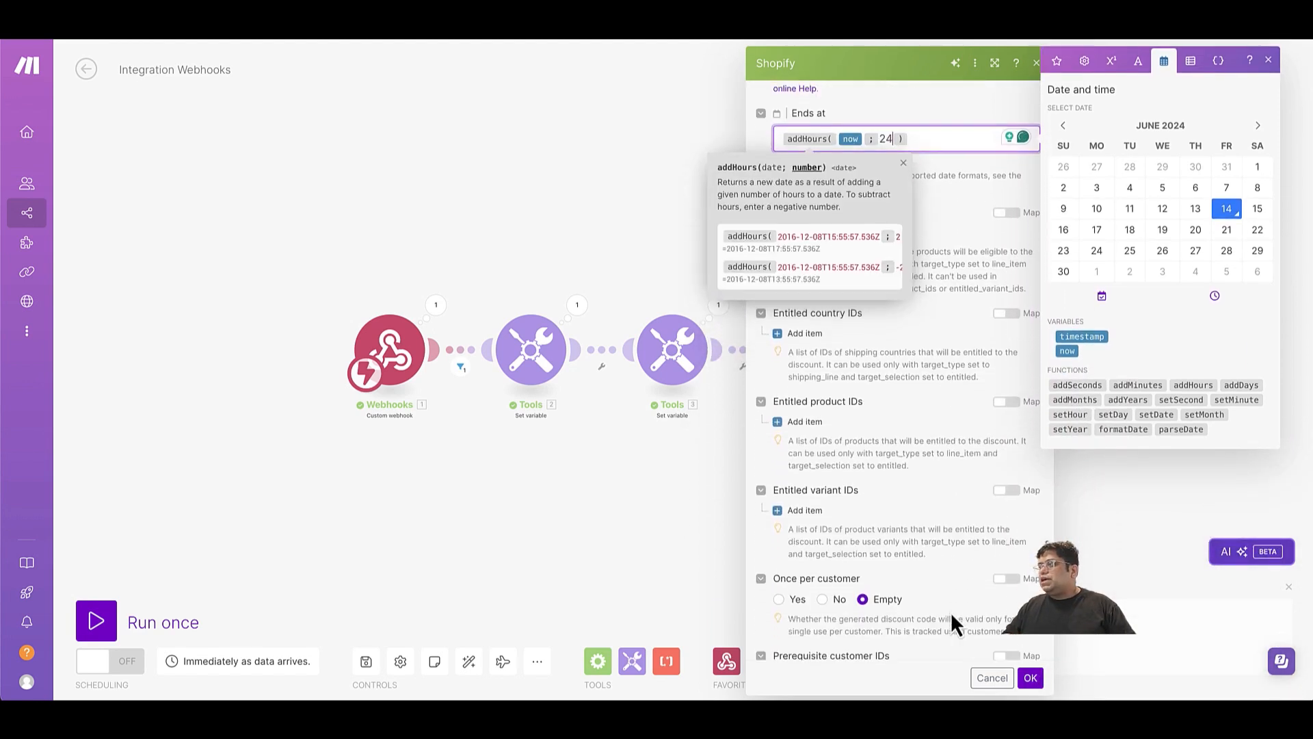
{"action": "scroll", "coordinate": [951, 612], "scroll_direction": "down", "scroll_amount": 1}
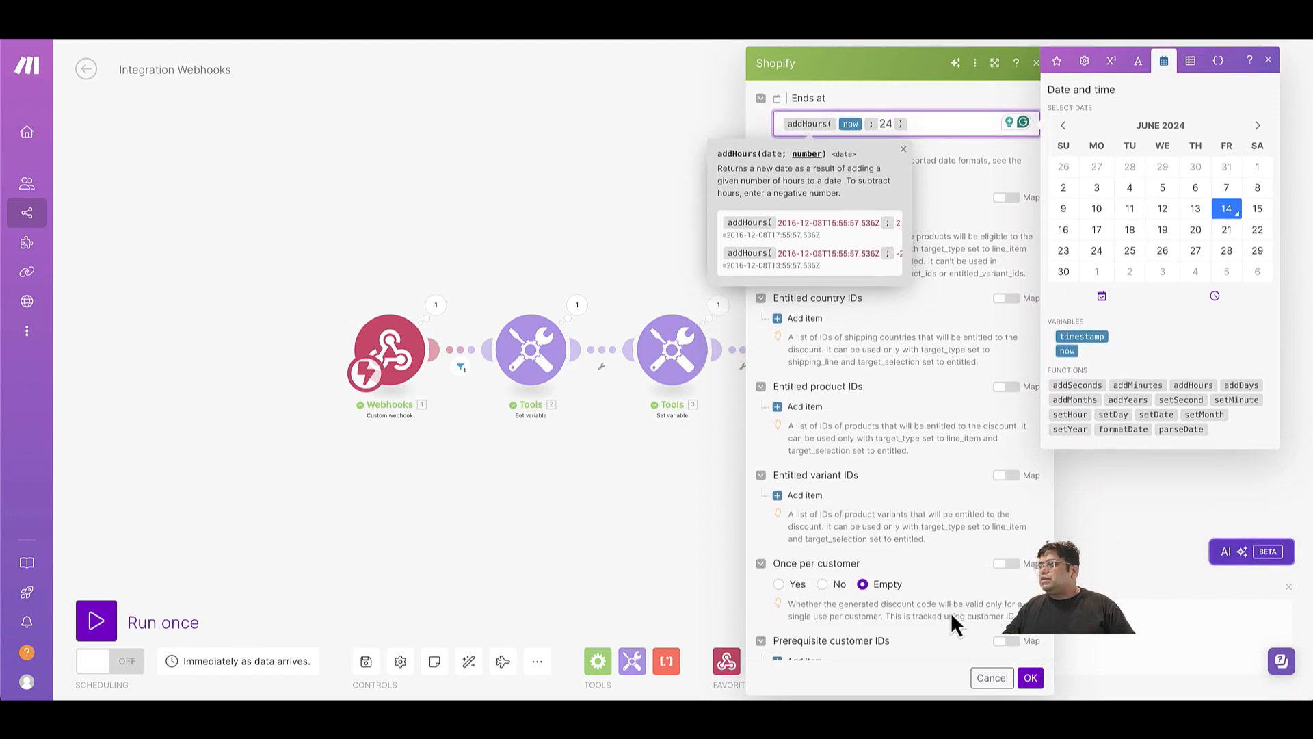
{"action": "left_click", "coordinate": [780, 578]}
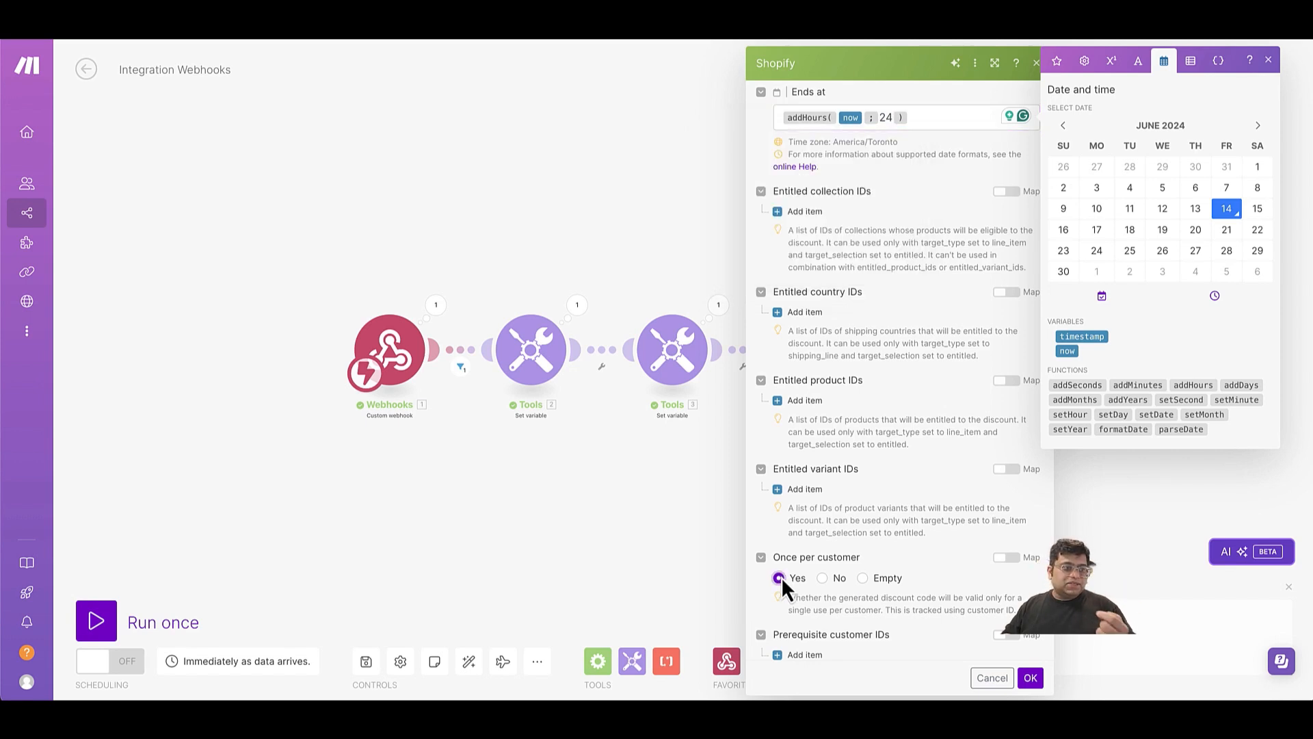
Add a prerequisite customer ID item mapped to the webhook's message call metadata customerId.
{"action": "scroll", "coordinate": [781, 576], "scroll_direction": "down", "scroll_amount": 3}
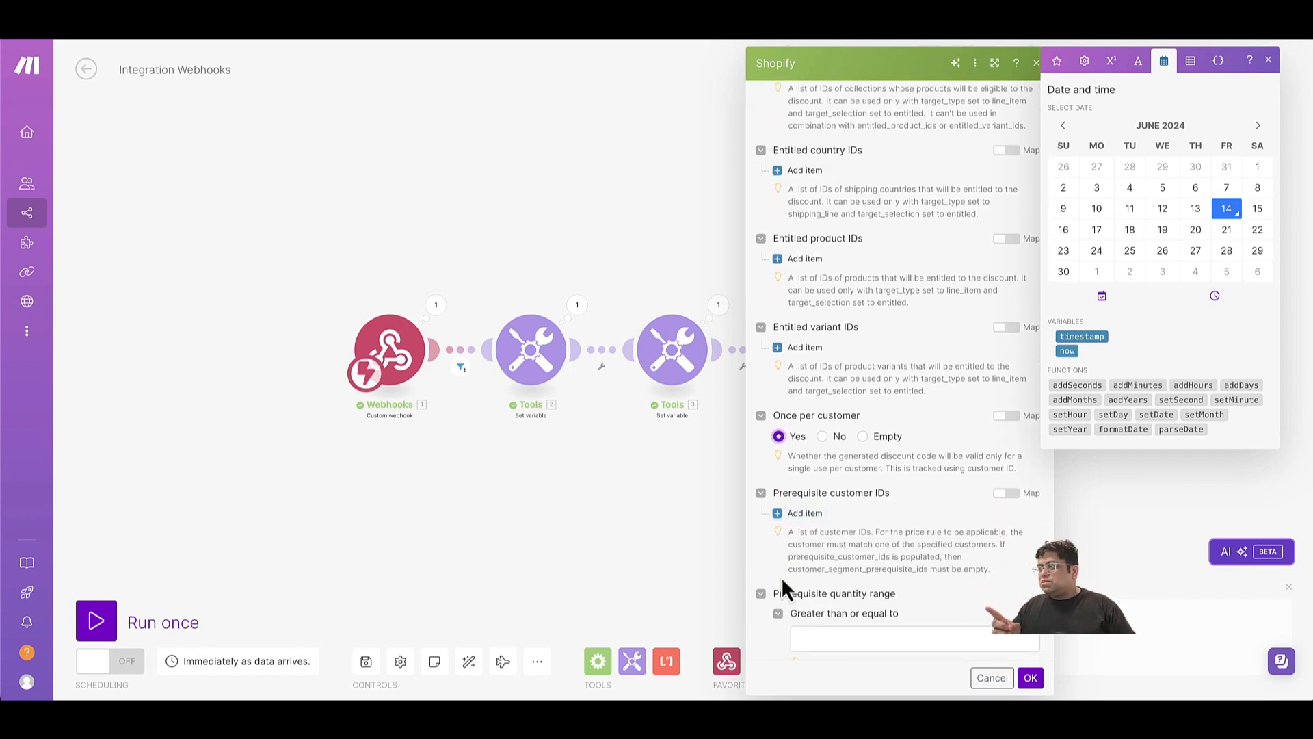
{"action": "left_click", "coordinate": [793, 499]}
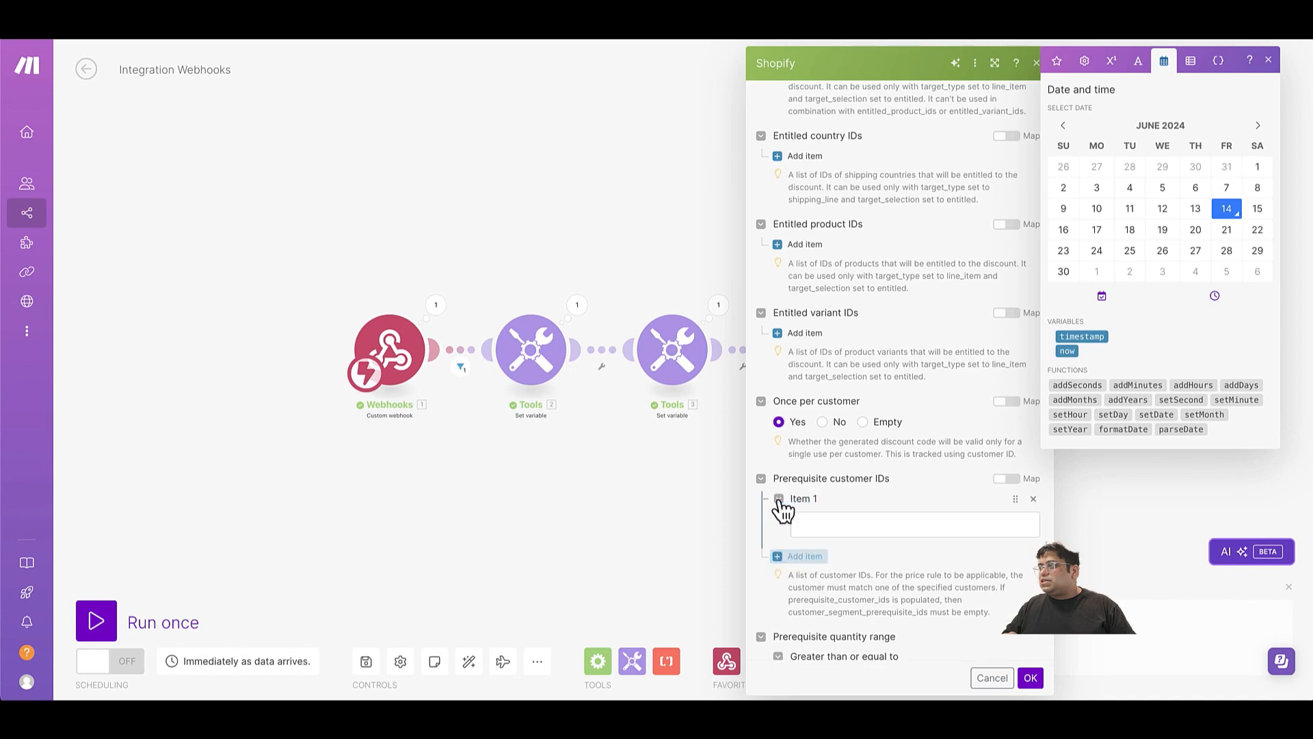
{"action": "left_click", "coordinate": [836, 518]}
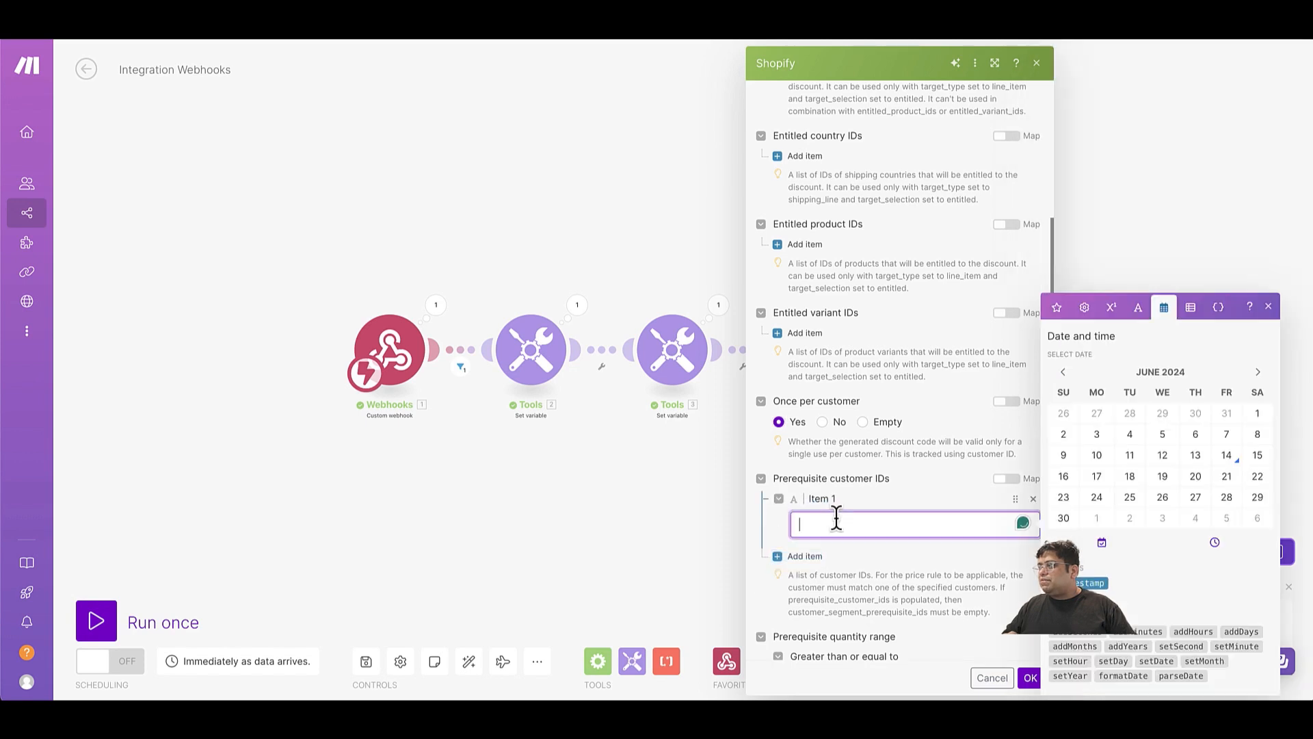
{"action": "left_click", "coordinate": [1058, 309]}
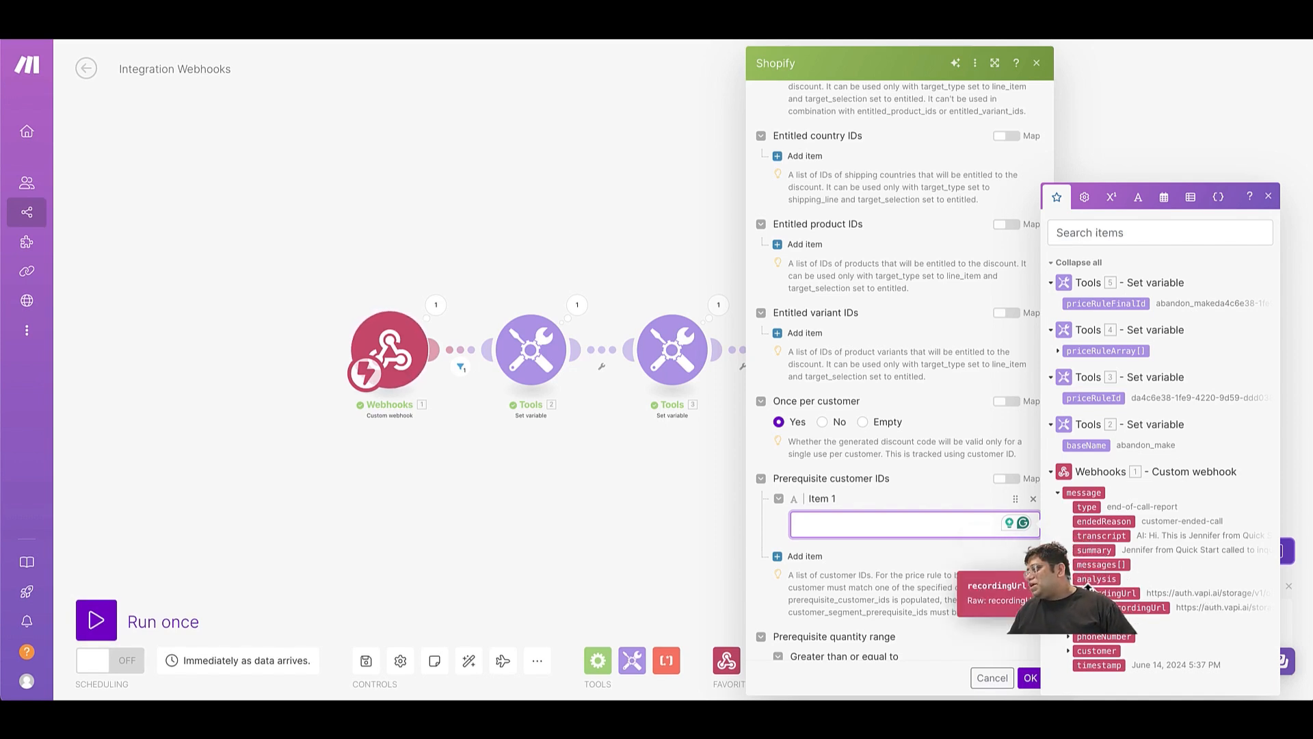
{"action": "left_click", "coordinate": [1070, 624]}
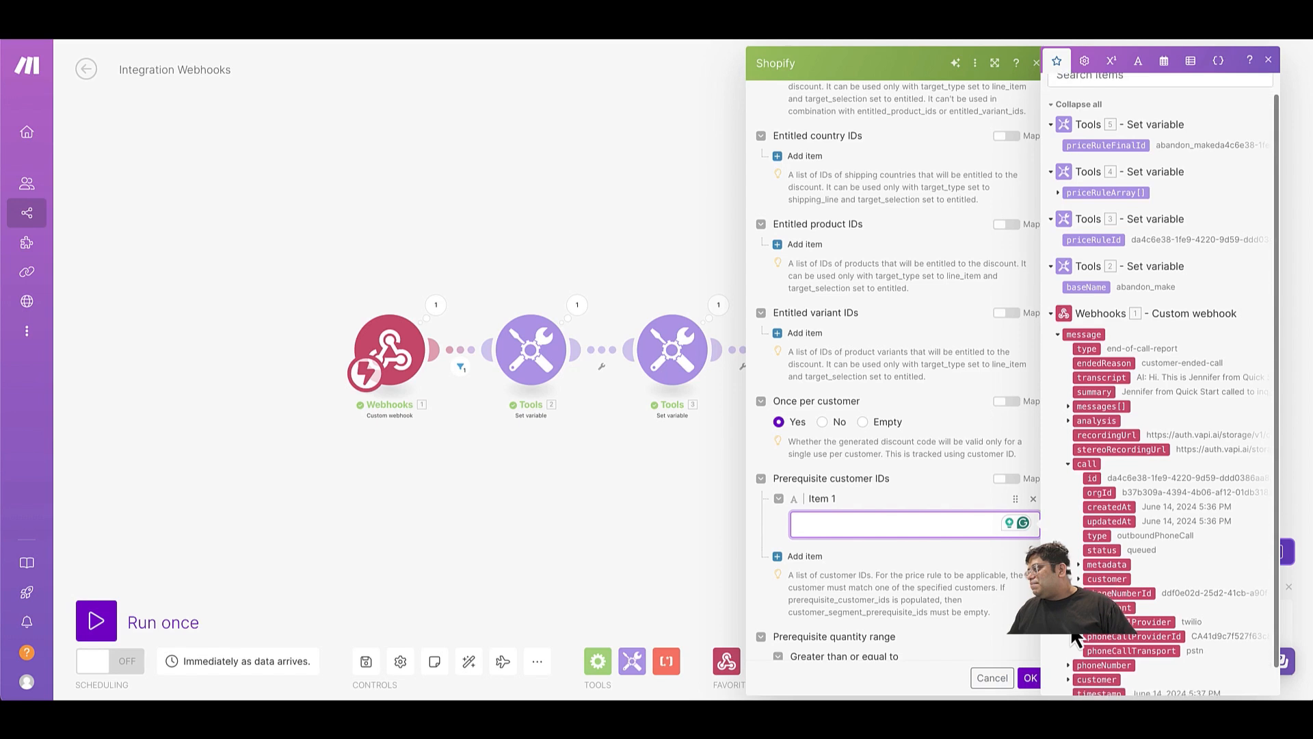
{"action": "left_click", "coordinate": [1077, 564]}
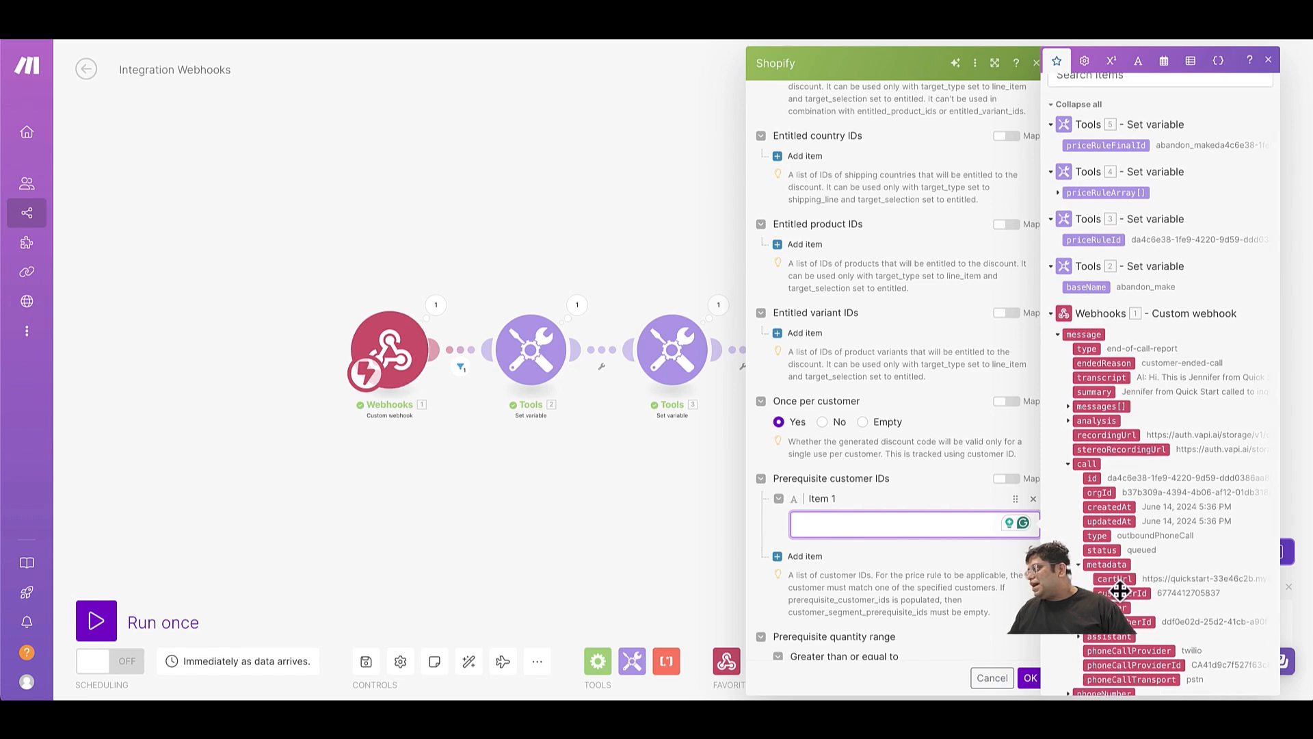
{"action": "left_click", "coordinate": [1121, 593]}
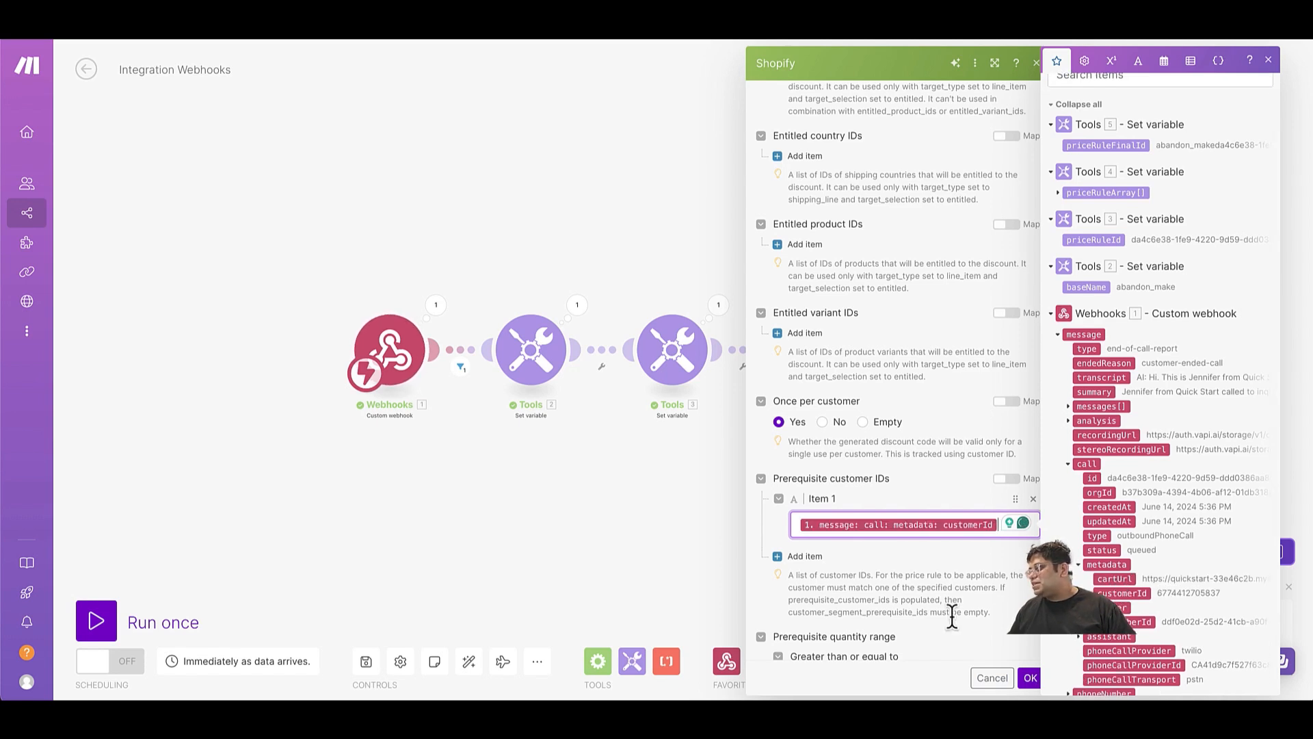
{"action": "left_click", "coordinate": [954, 565]}
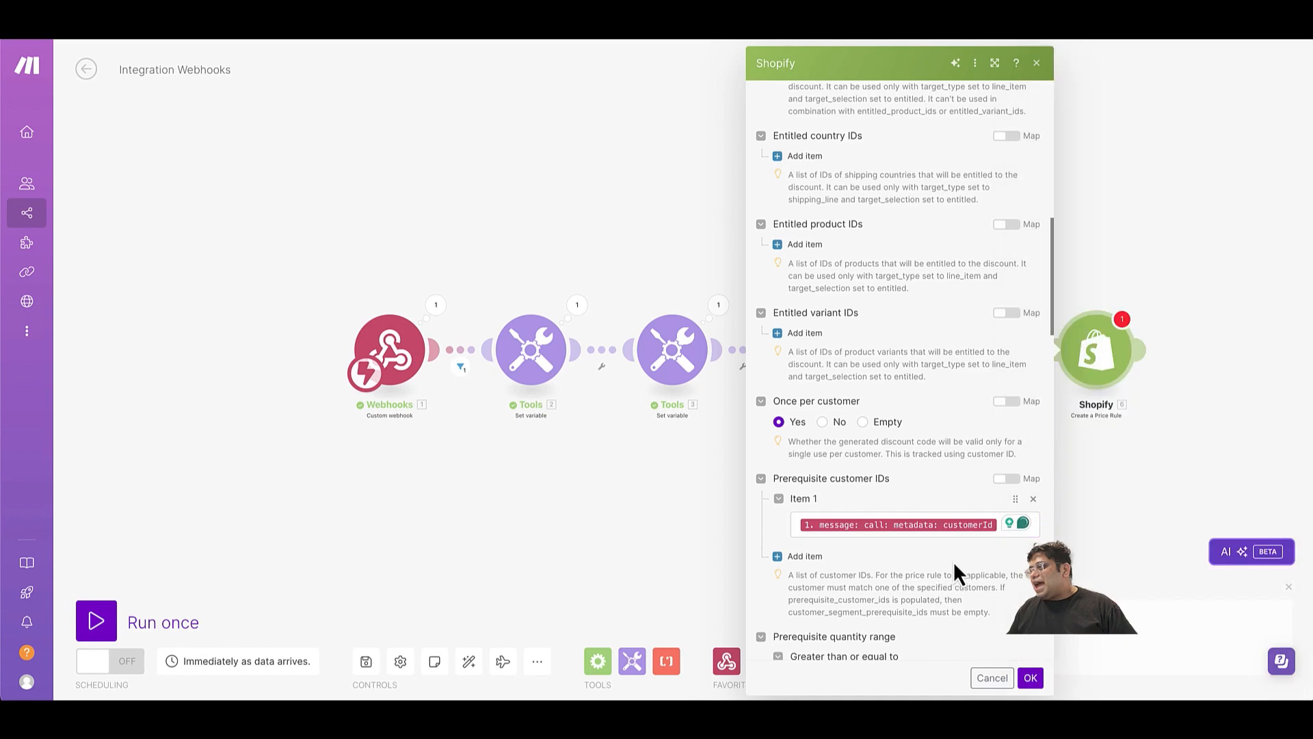
Set the price rule's target selection to All and its target type to Line item.
{"action": "scroll", "coordinate": [955, 565], "scroll_direction": "down", "scroll_amount": 2}
{"action": "scroll", "coordinate": [956, 566], "scroll_direction": "down", "scroll_amount": 2}
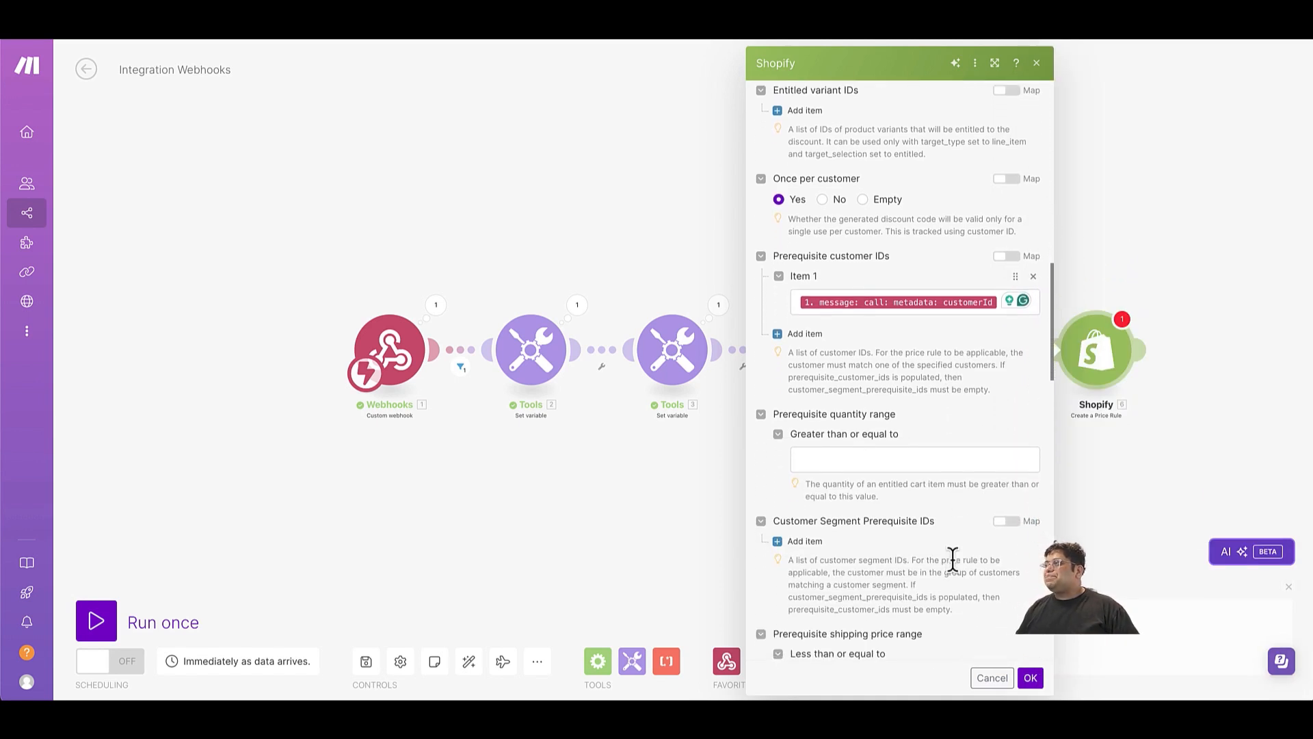
{"action": "scroll", "coordinate": [955, 565], "scroll_direction": "down", "scroll_amount": 4}
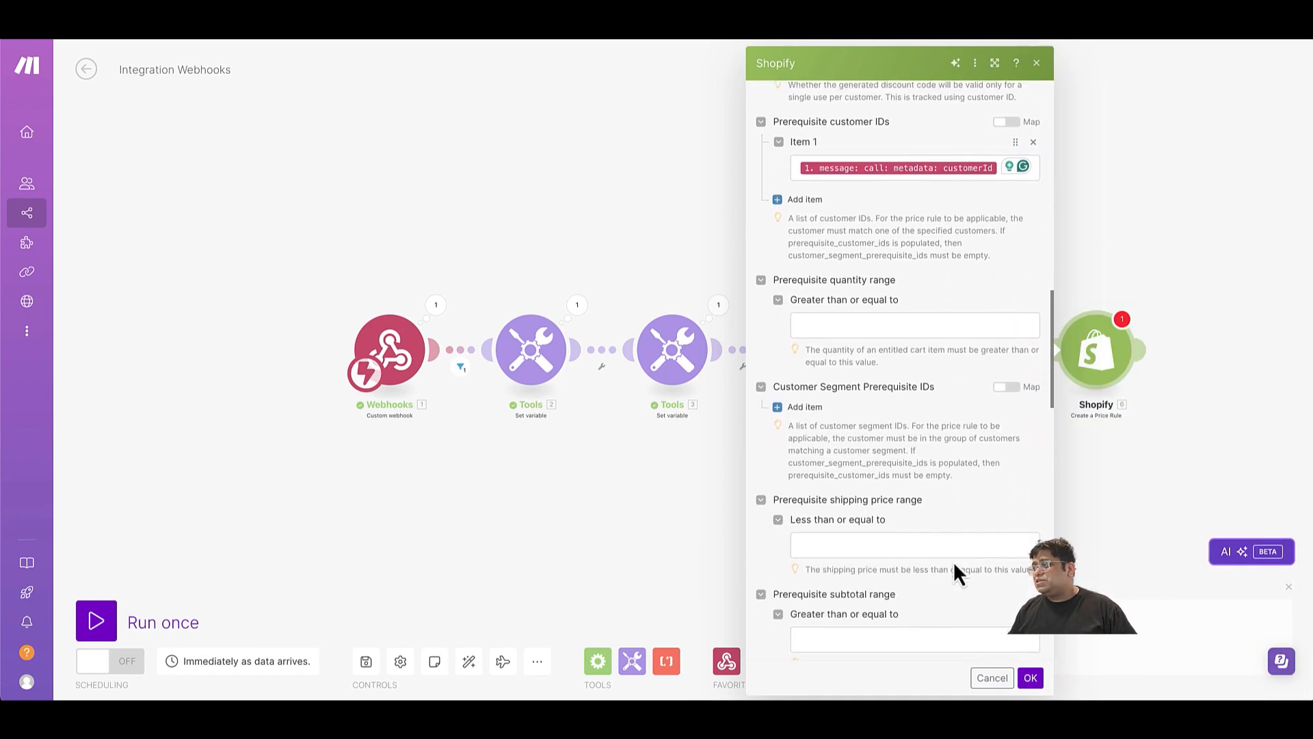
{"action": "scroll", "coordinate": [954, 561], "scroll_direction": "down", "scroll_amount": 1}
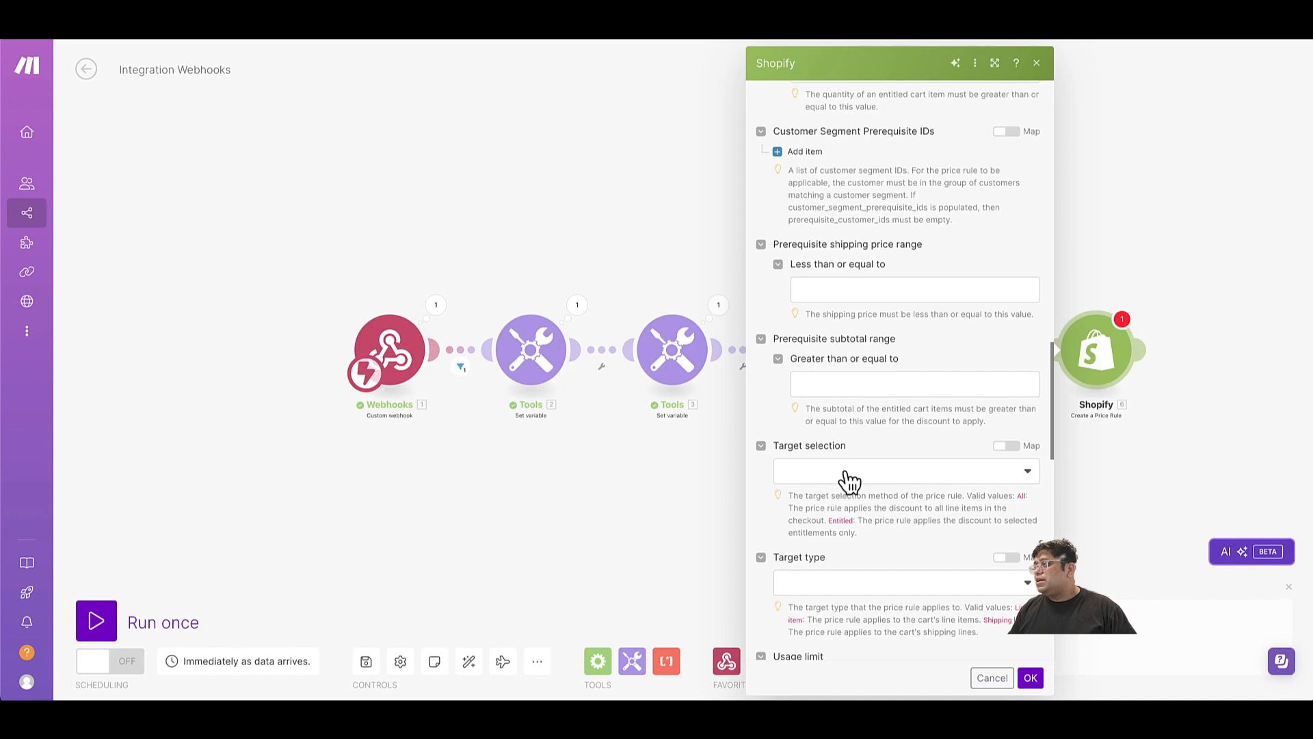
{"action": "left_click", "coordinate": [848, 472]}
{"action": "left_click", "coordinate": [806, 524]}
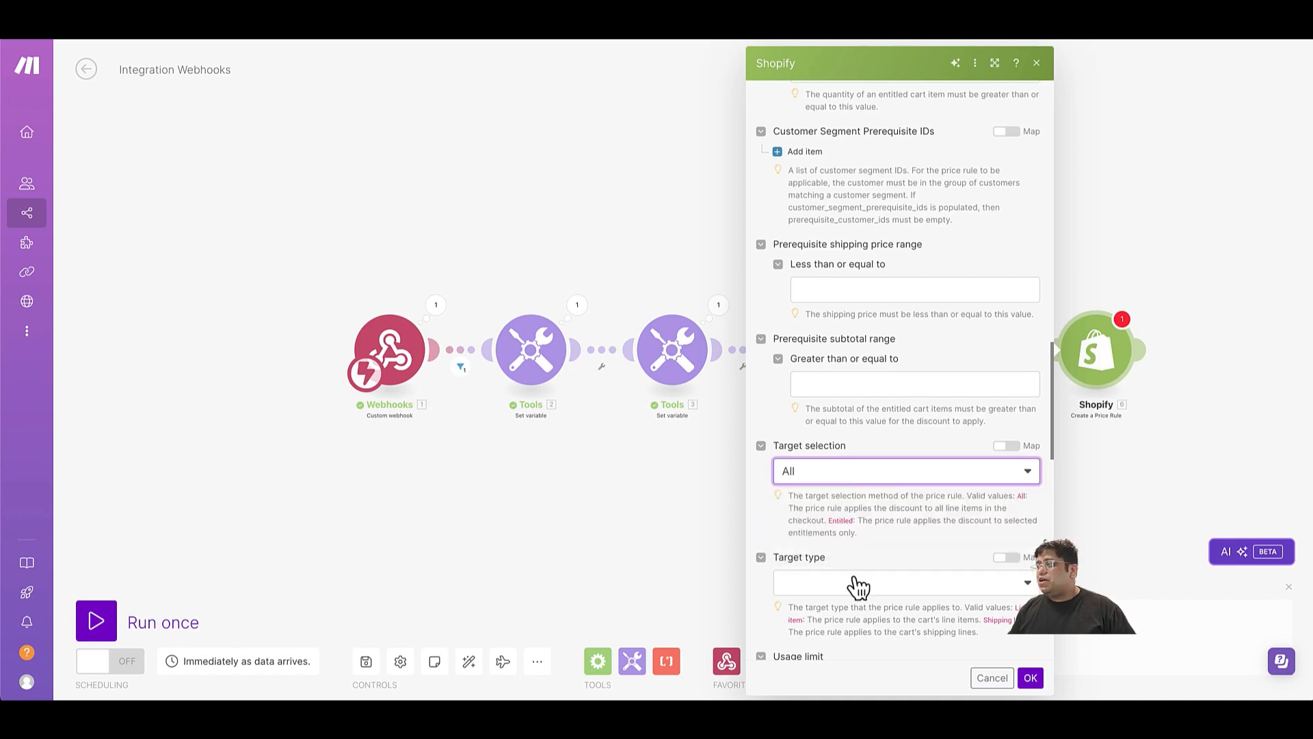
{"action": "left_click", "coordinate": [847, 587]}
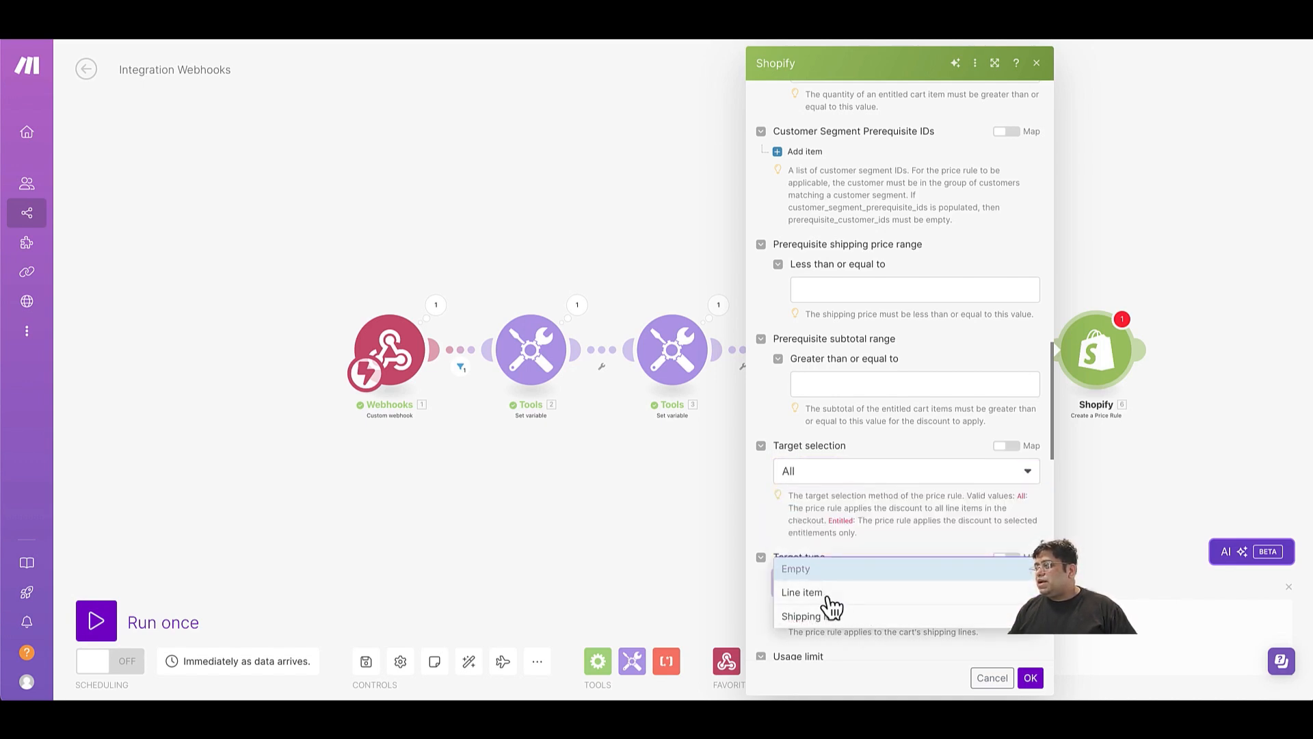
{"action": "left_click", "coordinate": [831, 598]}
Set the price rule's value to -10 with Percentage as the value type.
{"action": "scroll", "coordinate": [864, 616], "scroll_direction": "down", "scroll_amount": 7}
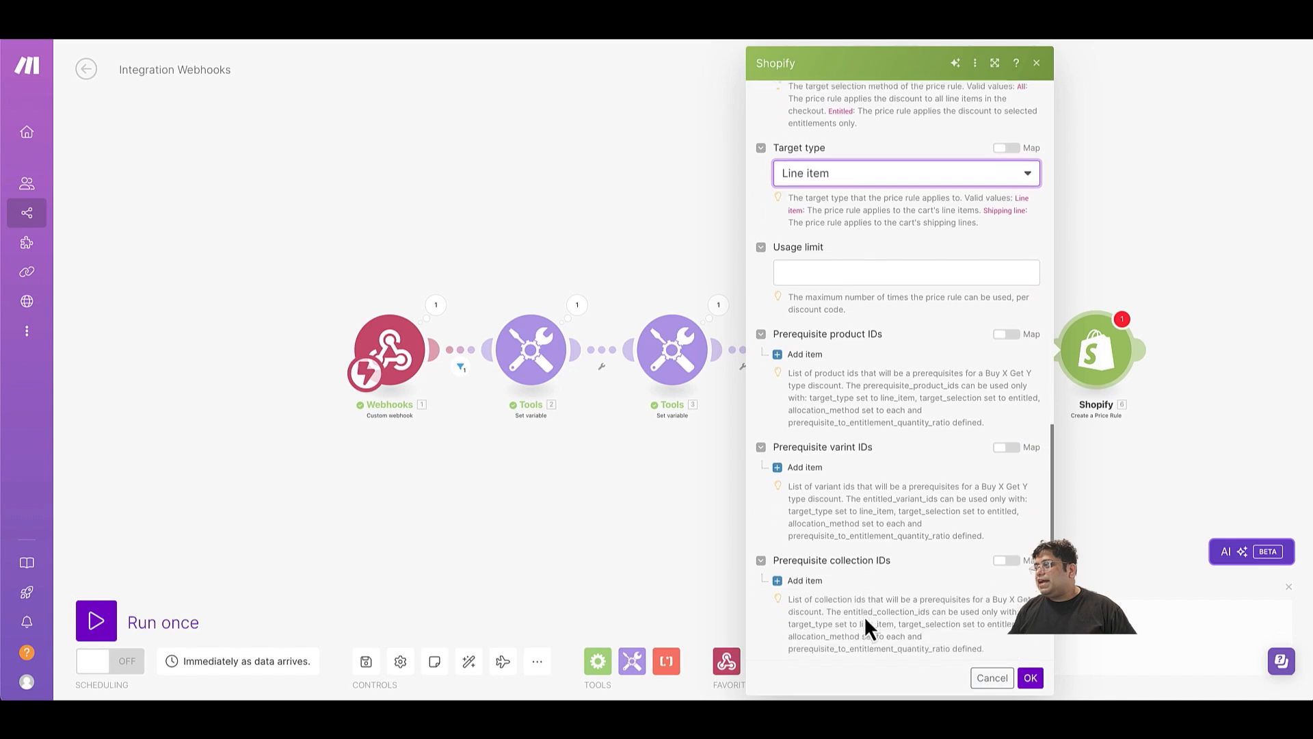
{"action": "scroll", "coordinate": [864, 614], "scroll_direction": "down", "scroll_amount": 1}
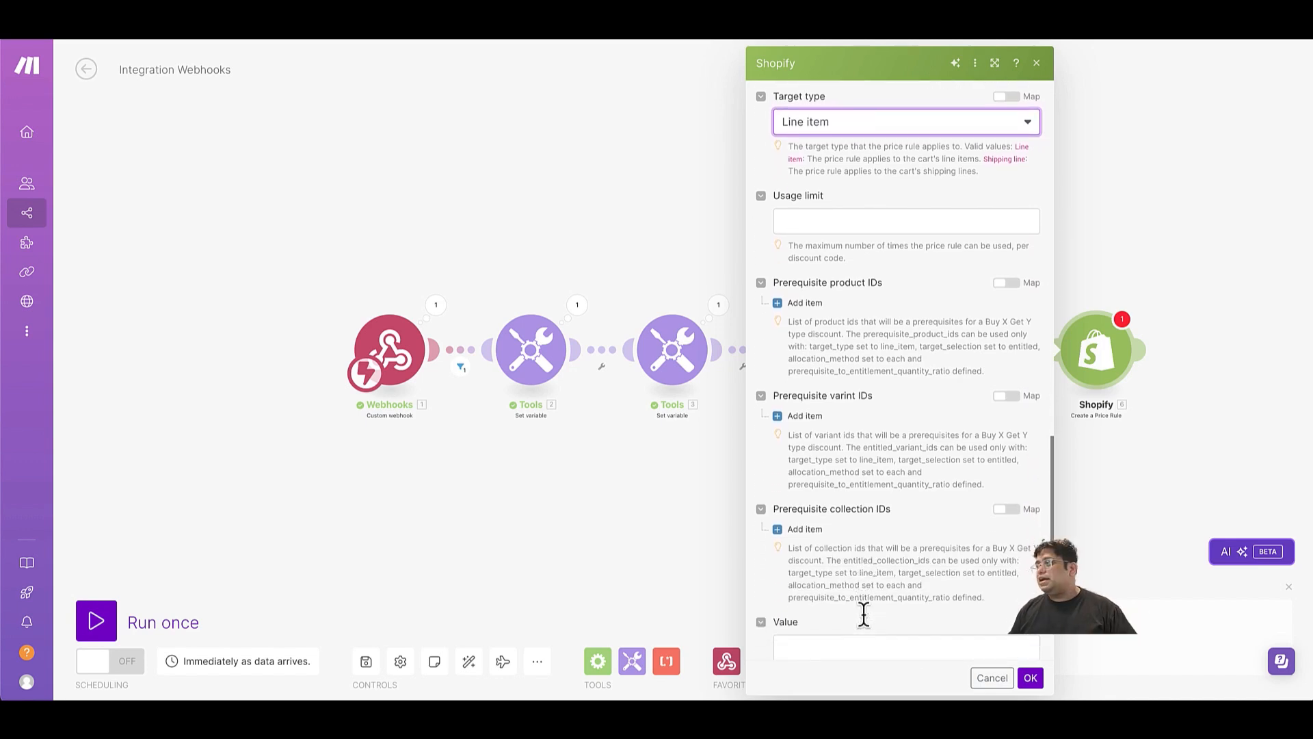
{"action": "scroll", "coordinate": [864, 613], "scroll_direction": "down", "scroll_amount": 2}
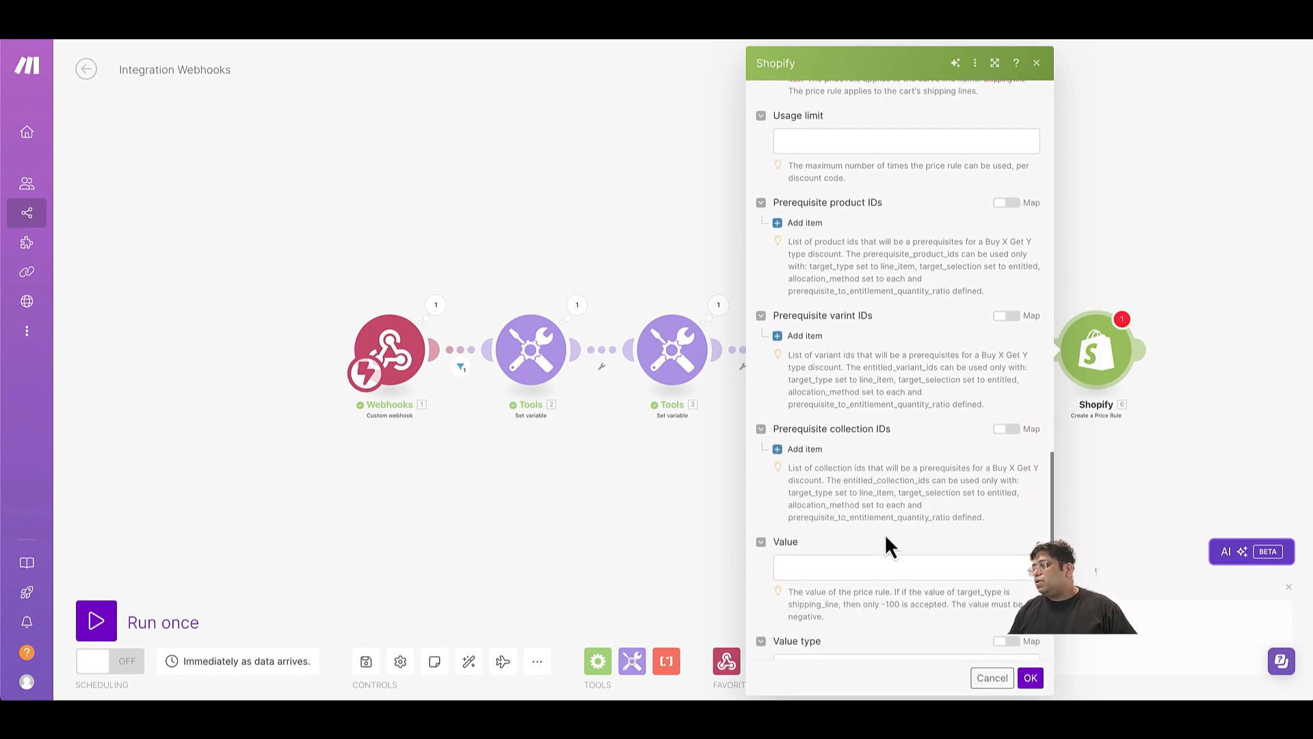
{"action": "left_click", "coordinate": [890, 568]}
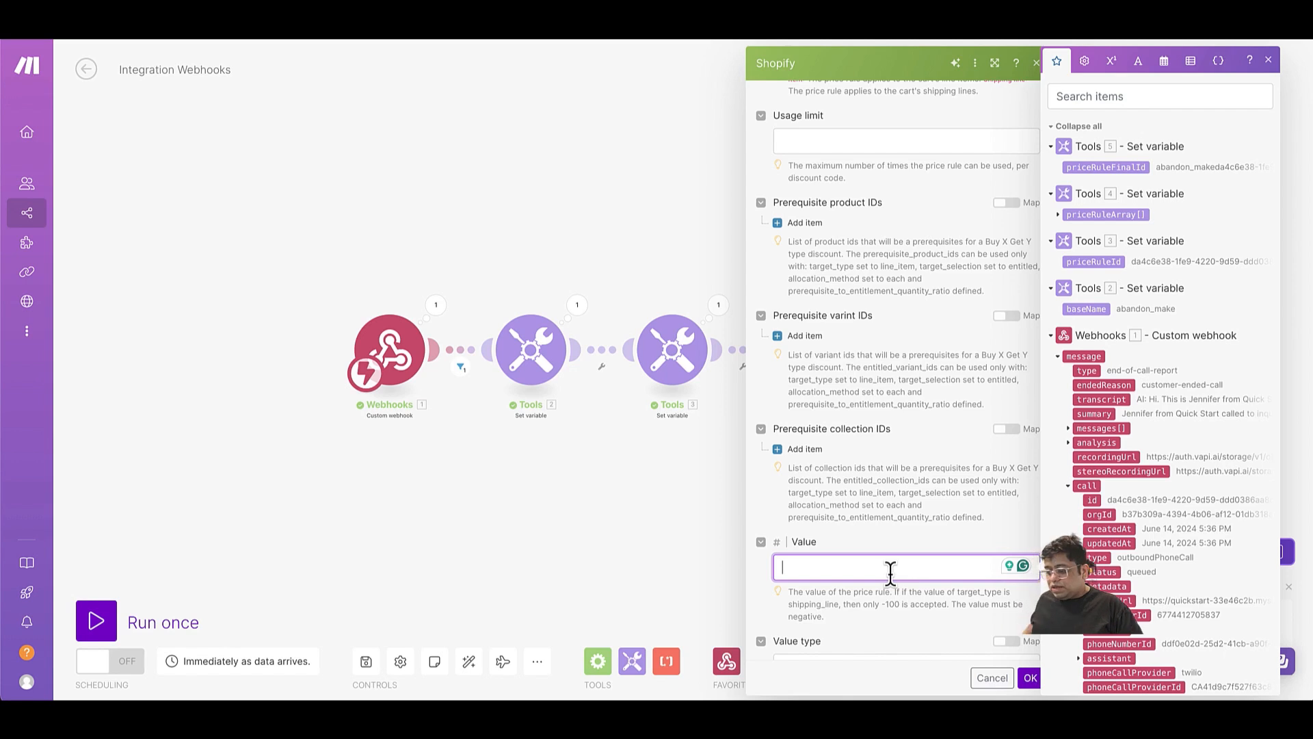
{"action": "type", "text": "-10"}
{"action": "scroll", "coordinate": [891, 576], "scroll_direction": "down", "scroll_amount": 5}
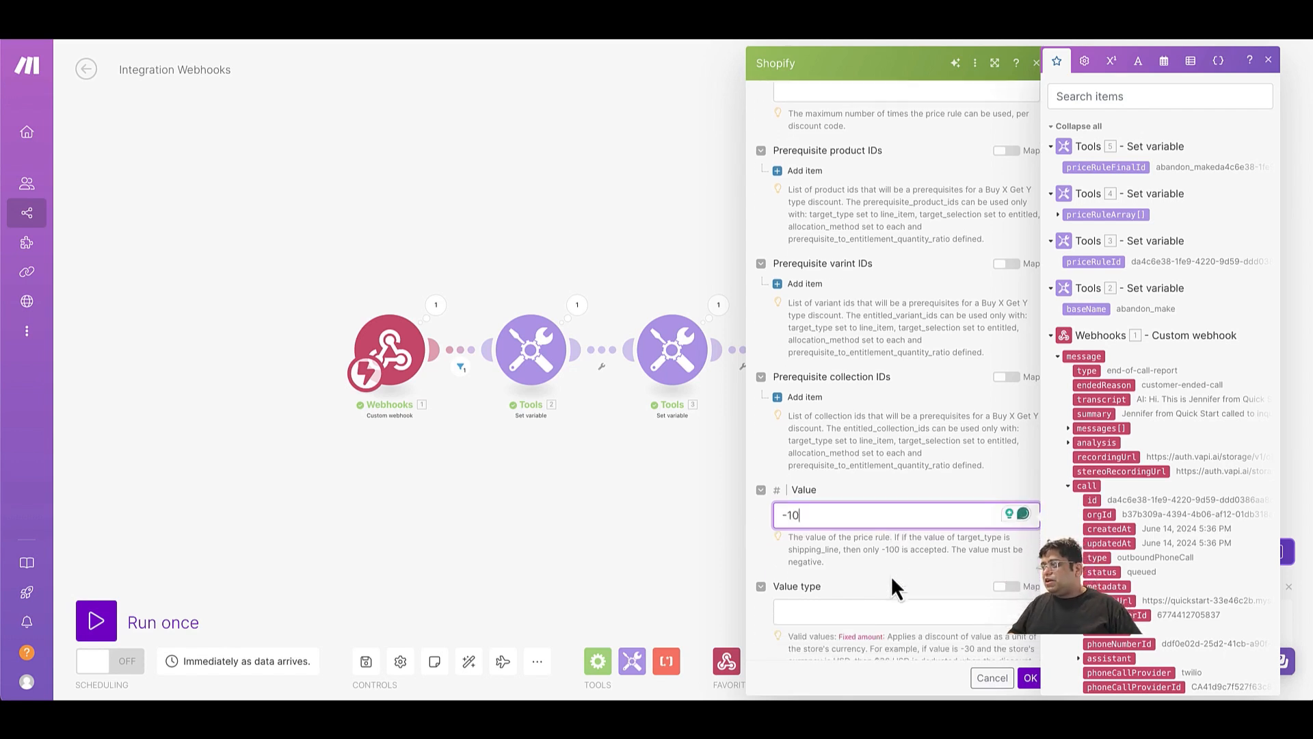
{"action": "left_click", "coordinate": [876, 507]}
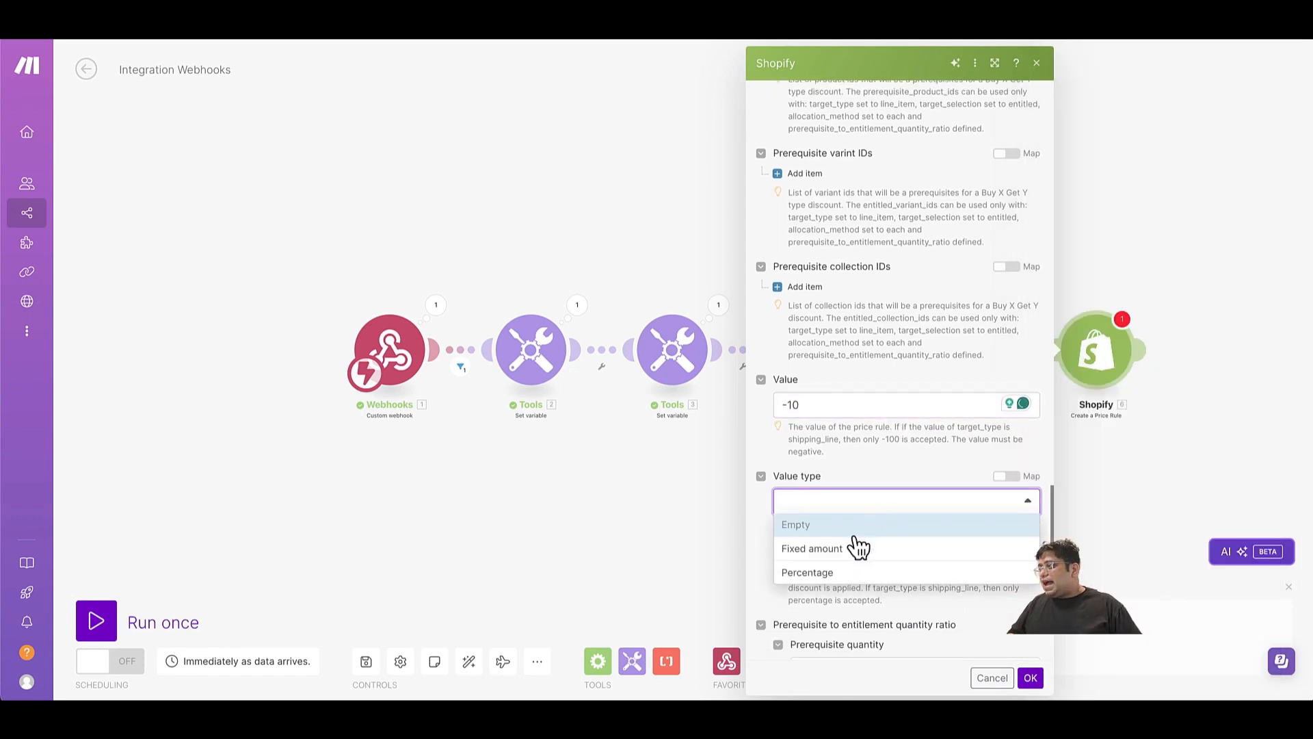
{"action": "left_click", "coordinate": [852, 574]}
Confirm the Create a Price Rule module's settings and save the scenario.
{"action": "scroll", "coordinate": [874, 534], "scroll_direction": "down", "scroll_amount": 5}
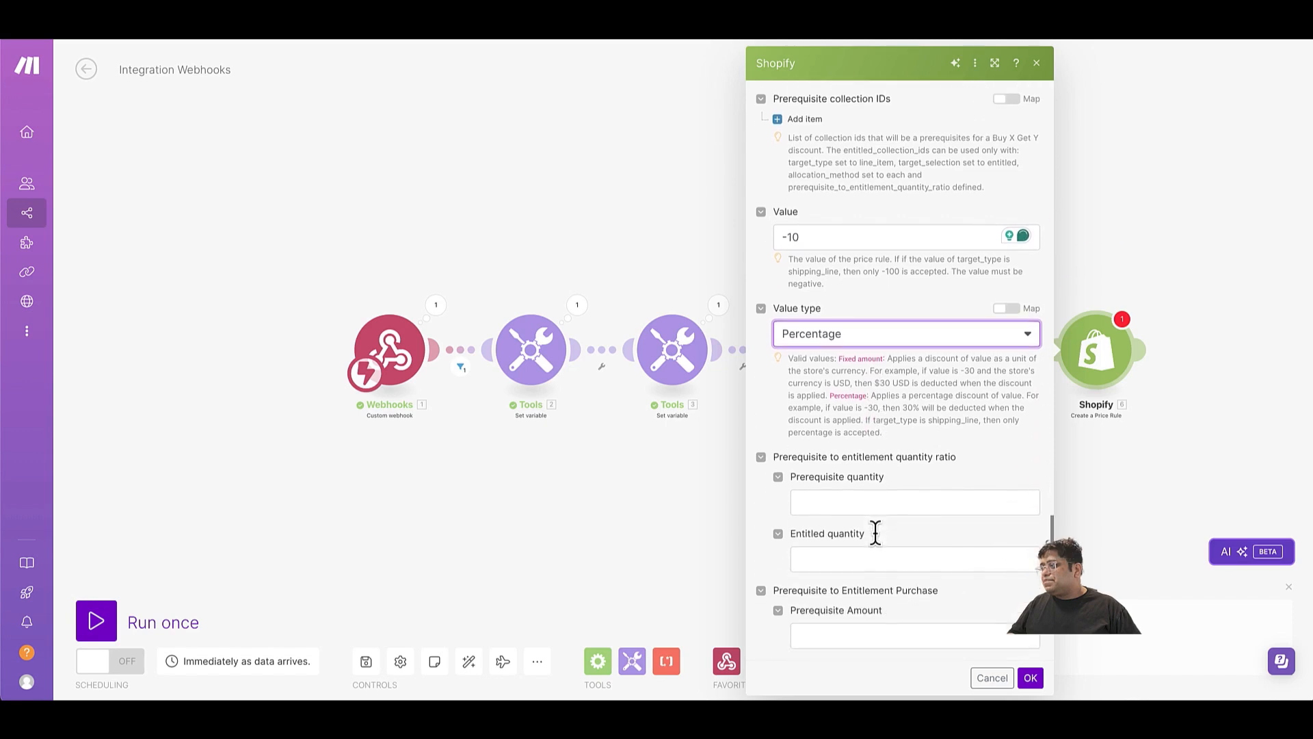
{"action": "left_click", "coordinate": [1029, 678]}
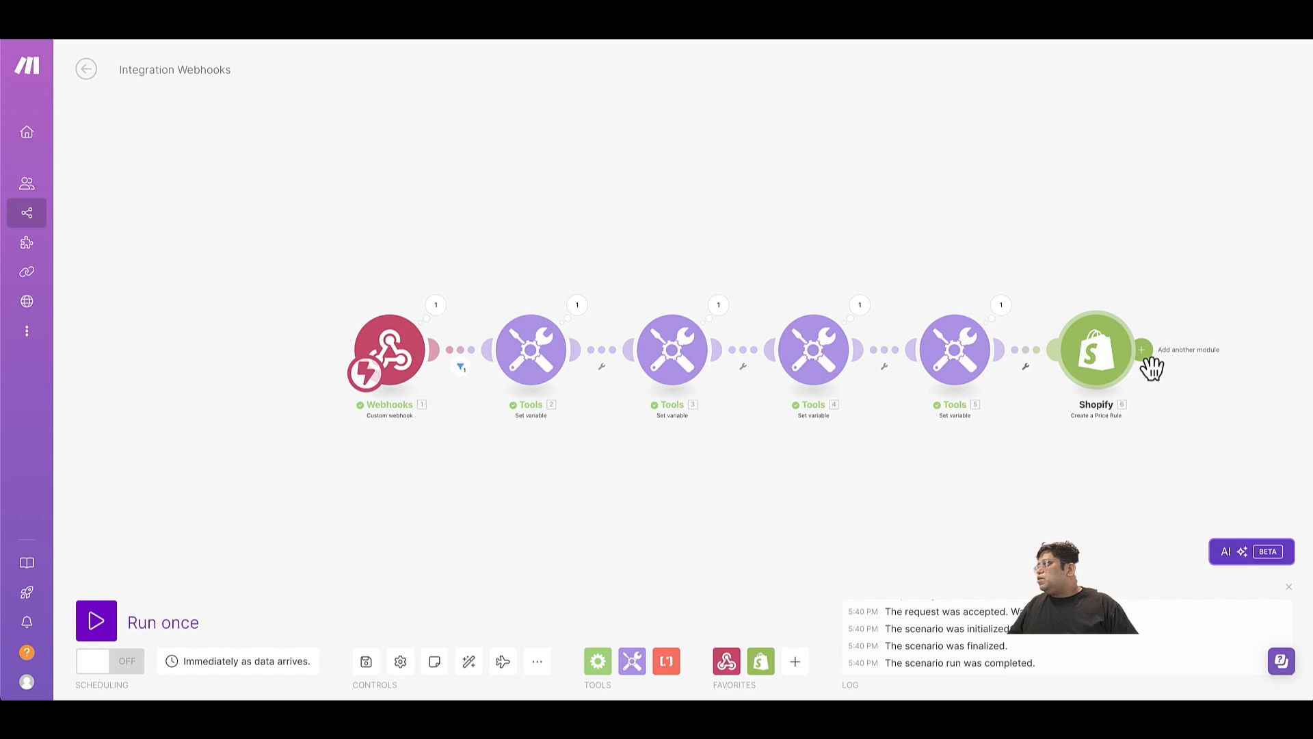
{"action": "left_click", "coordinate": [366, 662]}
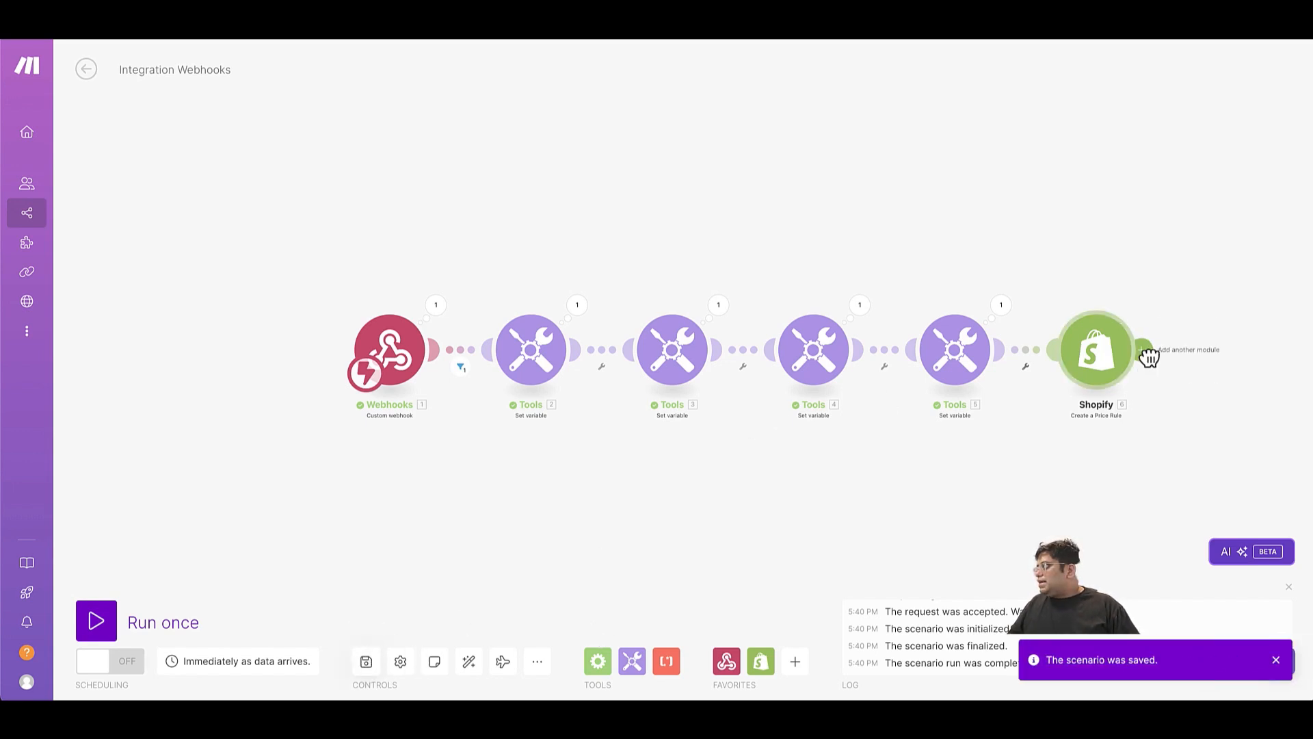
Add a Shopify Create a Discount Code module after the Create a Price Rule module.
{"action": "left_click", "coordinate": [1148, 353]}
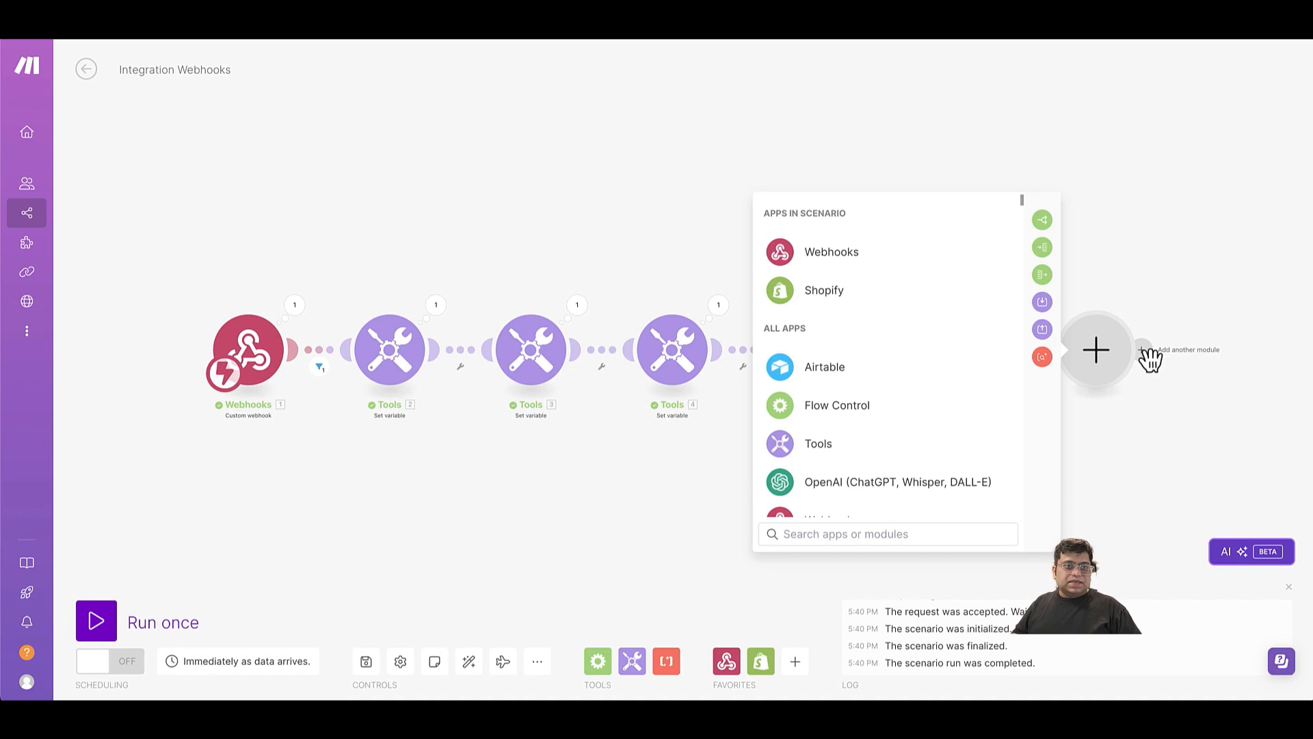
{"action": "type", "text": "cre"}
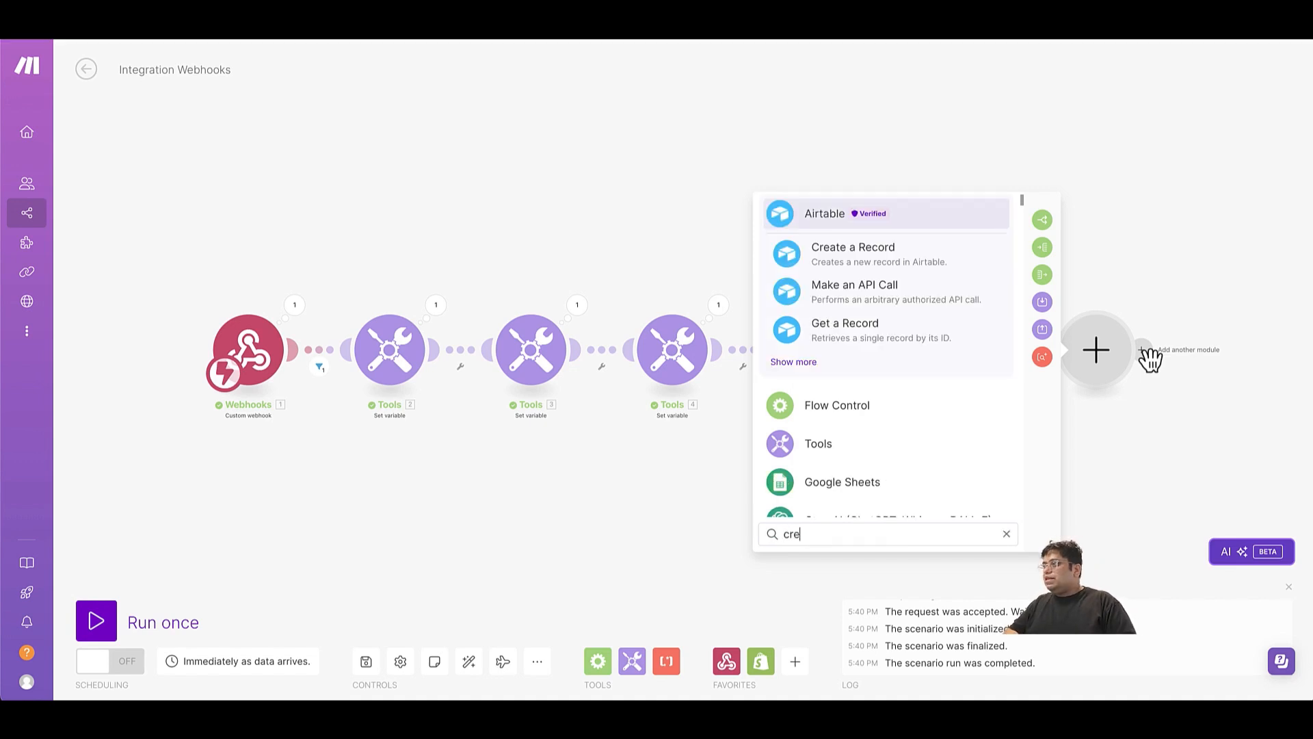
{"action": "type", "text": "ate a"}
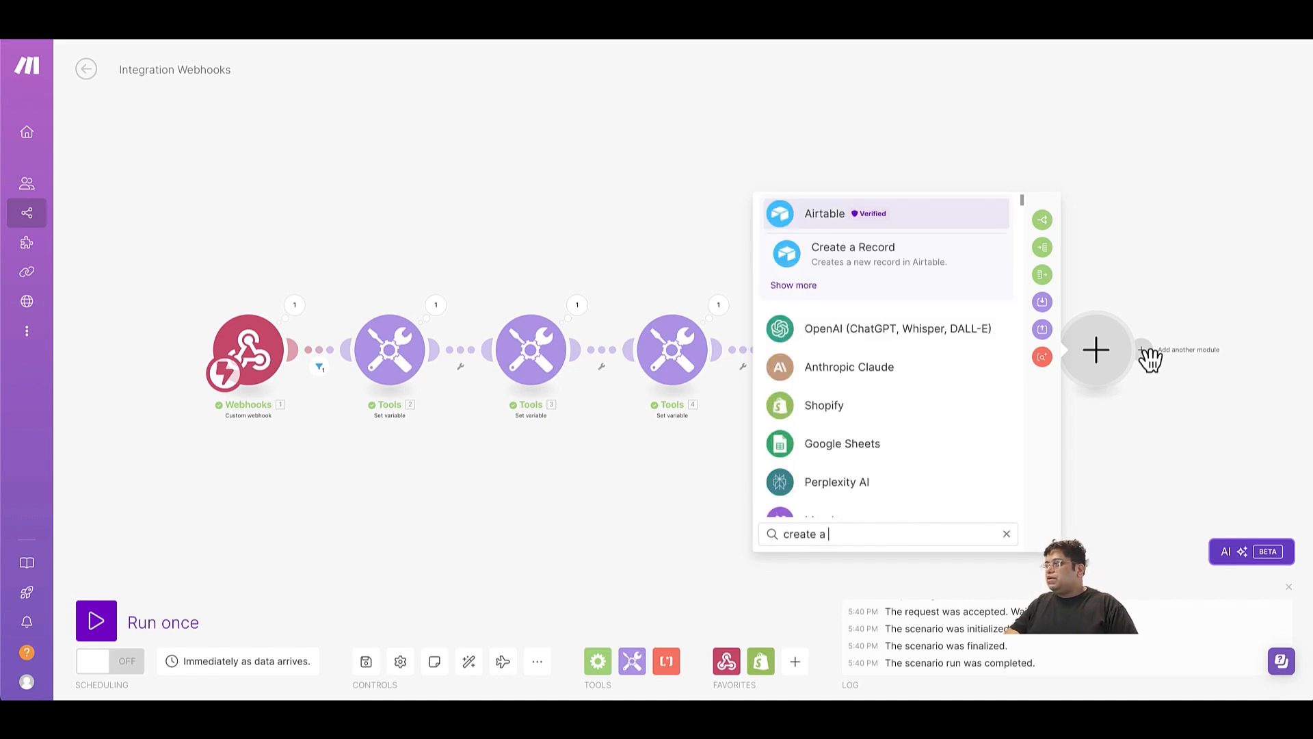
{"action": "left_click", "coordinate": [831, 409]}
{"action": "type", "text": "cr"}
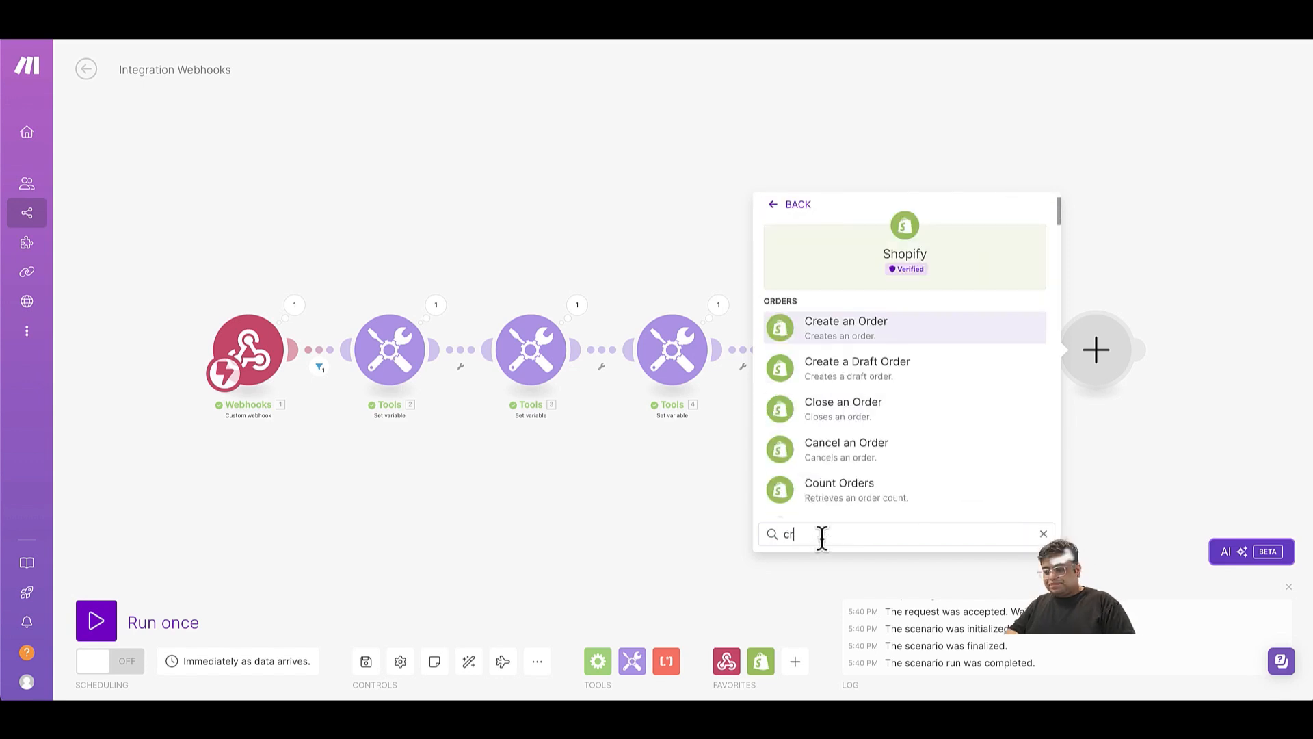
{"action": "type", "text": "eate dis"}
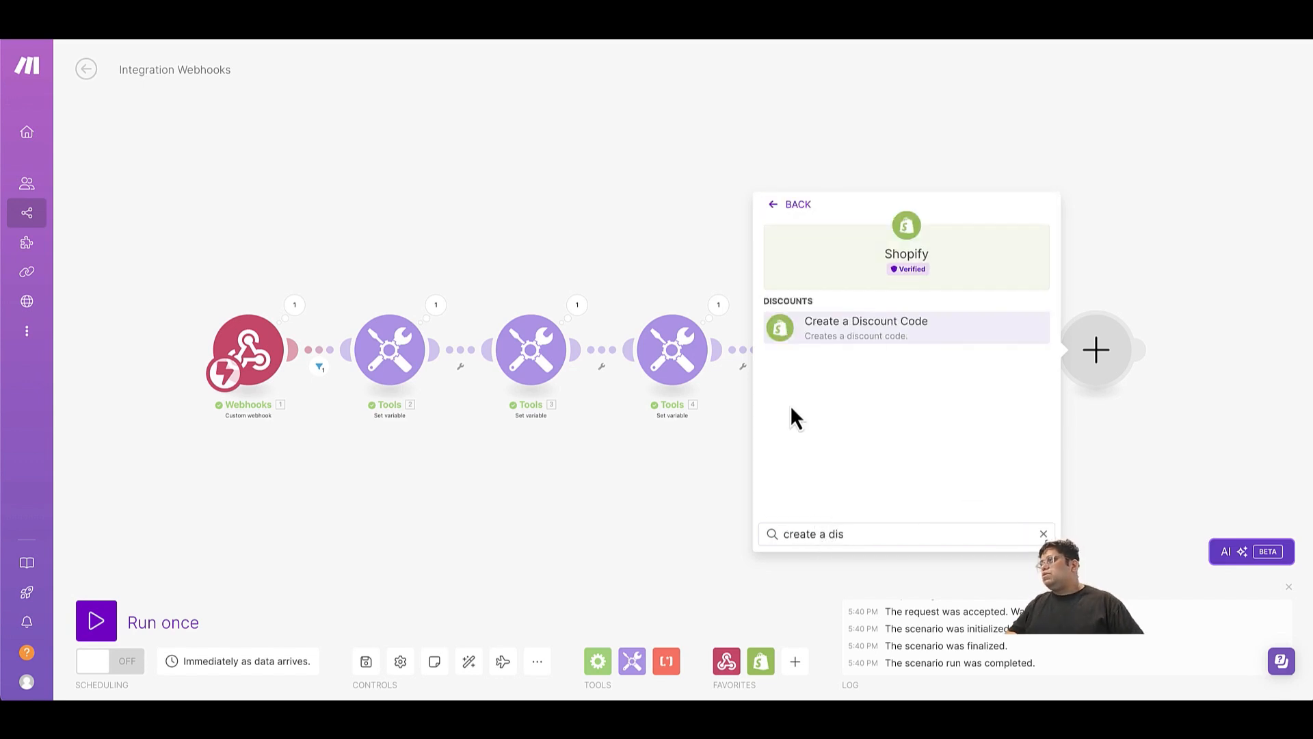
{"action": "left_click", "coordinate": [826, 328]}
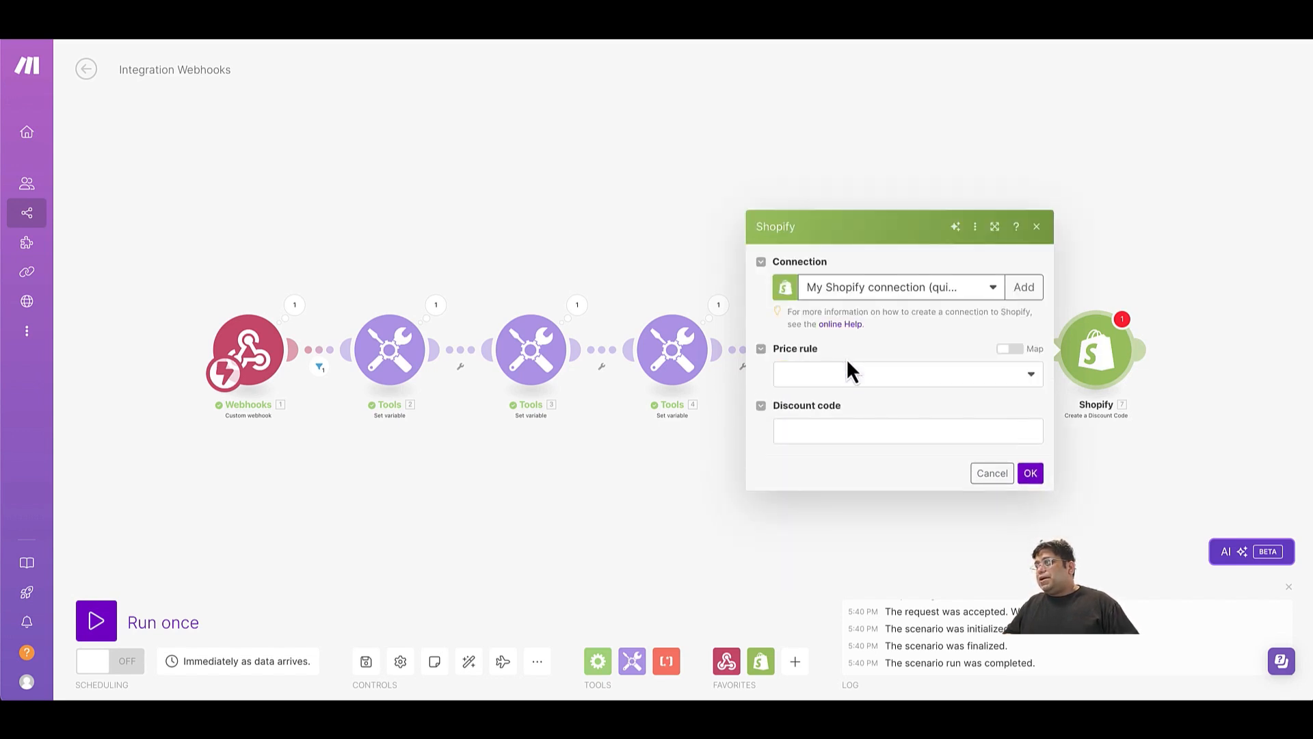
Switch the discount code module's price rule to mapping and map it to the Price rule ID from Create a Price Rule.
{"action": "left_click", "coordinate": [860, 372]}
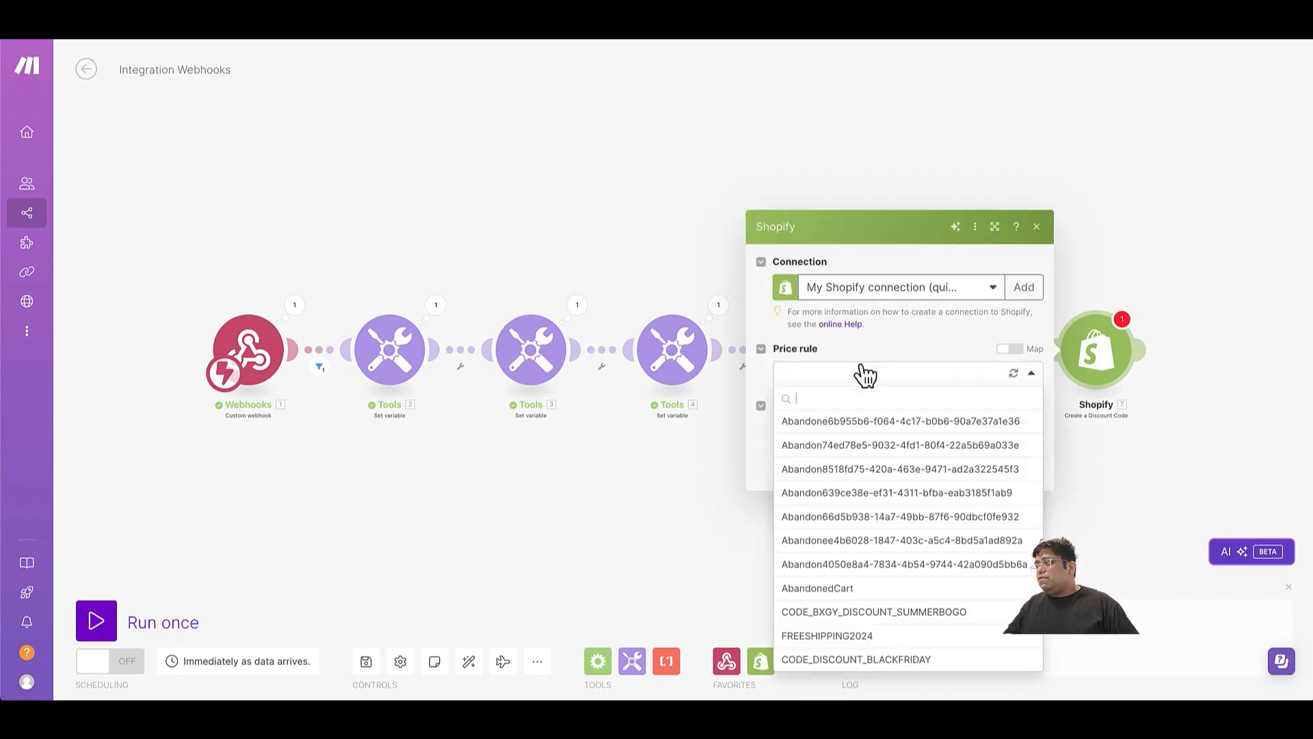
{"action": "left_click", "coordinate": [1010, 350]}
{"action": "left_click", "coordinate": [961, 376]}
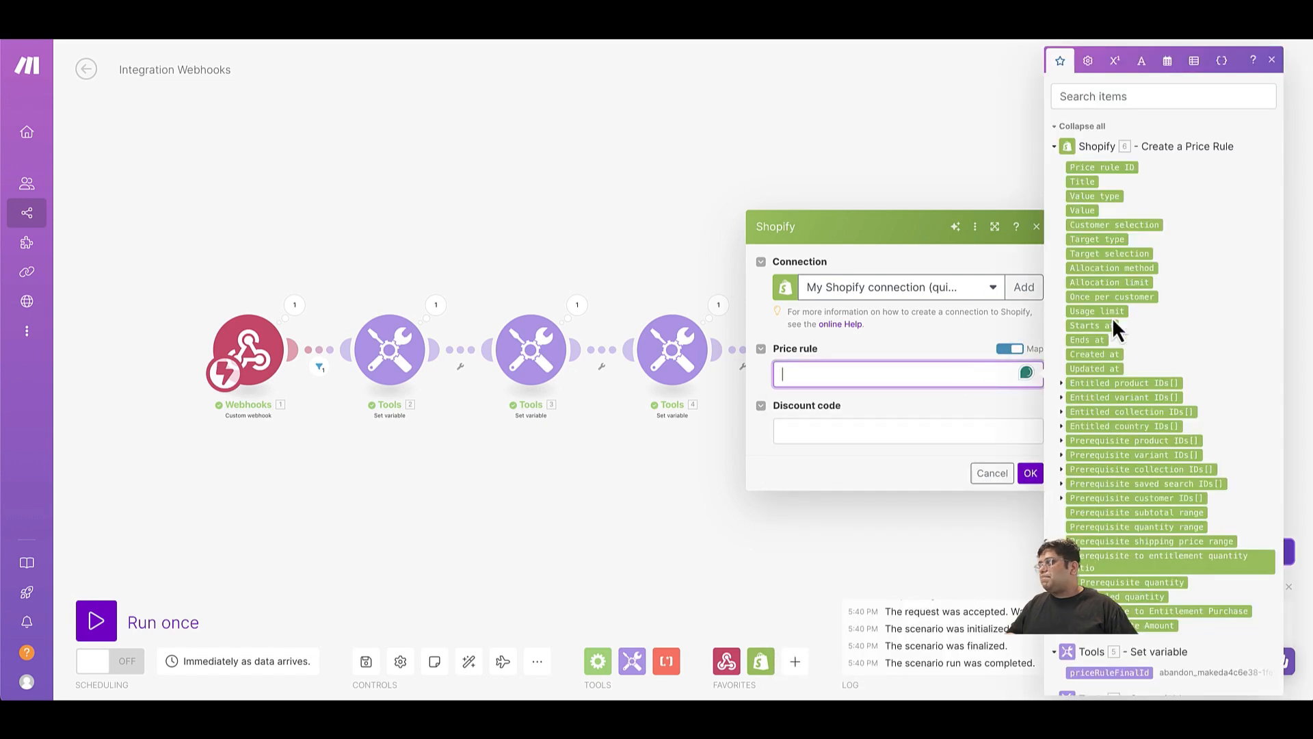
{"action": "left_click", "coordinate": [1097, 169]}
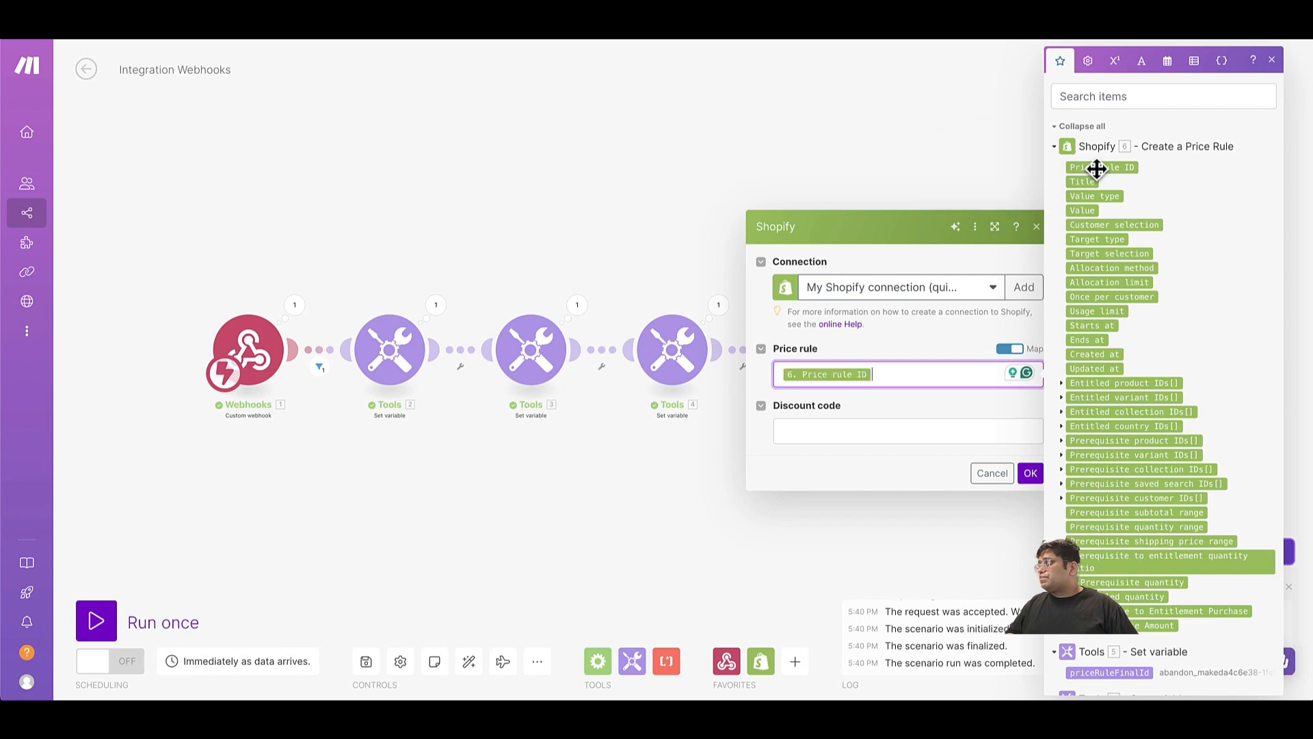
{"action": "left_click", "coordinate": [871, 435]}
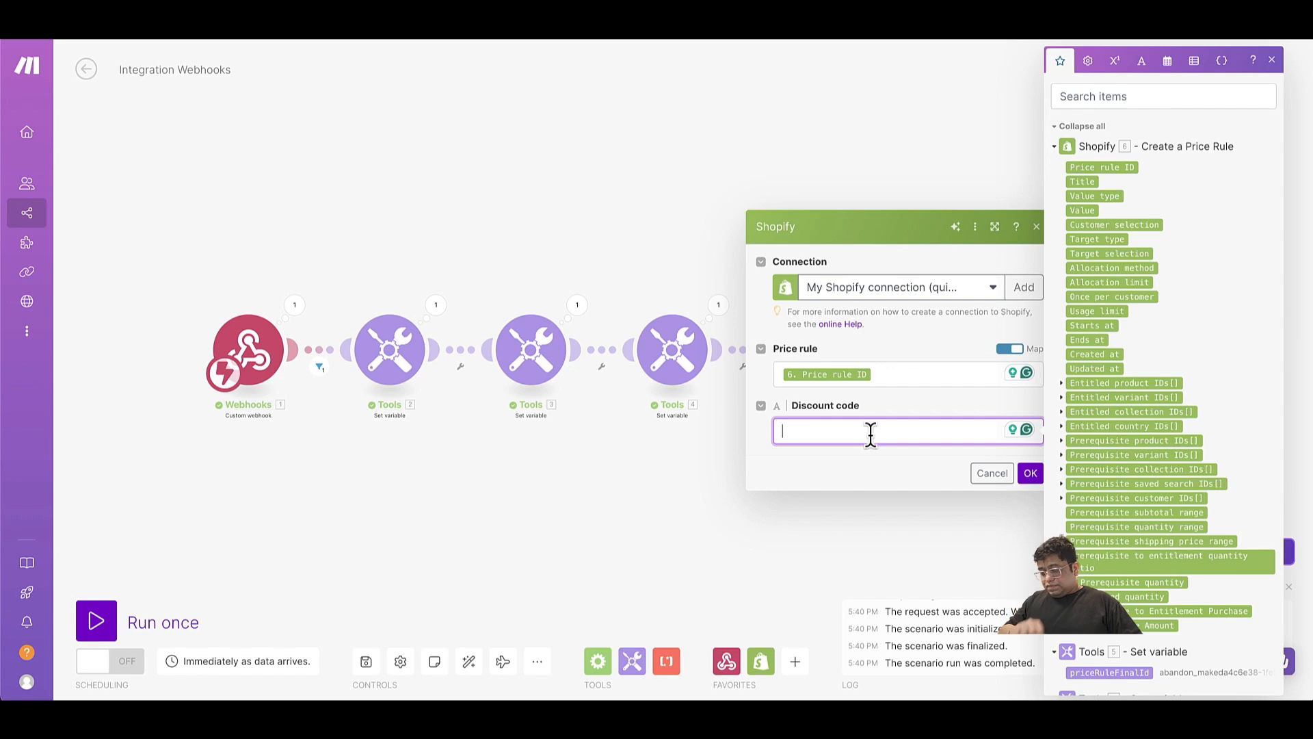
{"action": "type", "text": "WELCOMEBAC"}
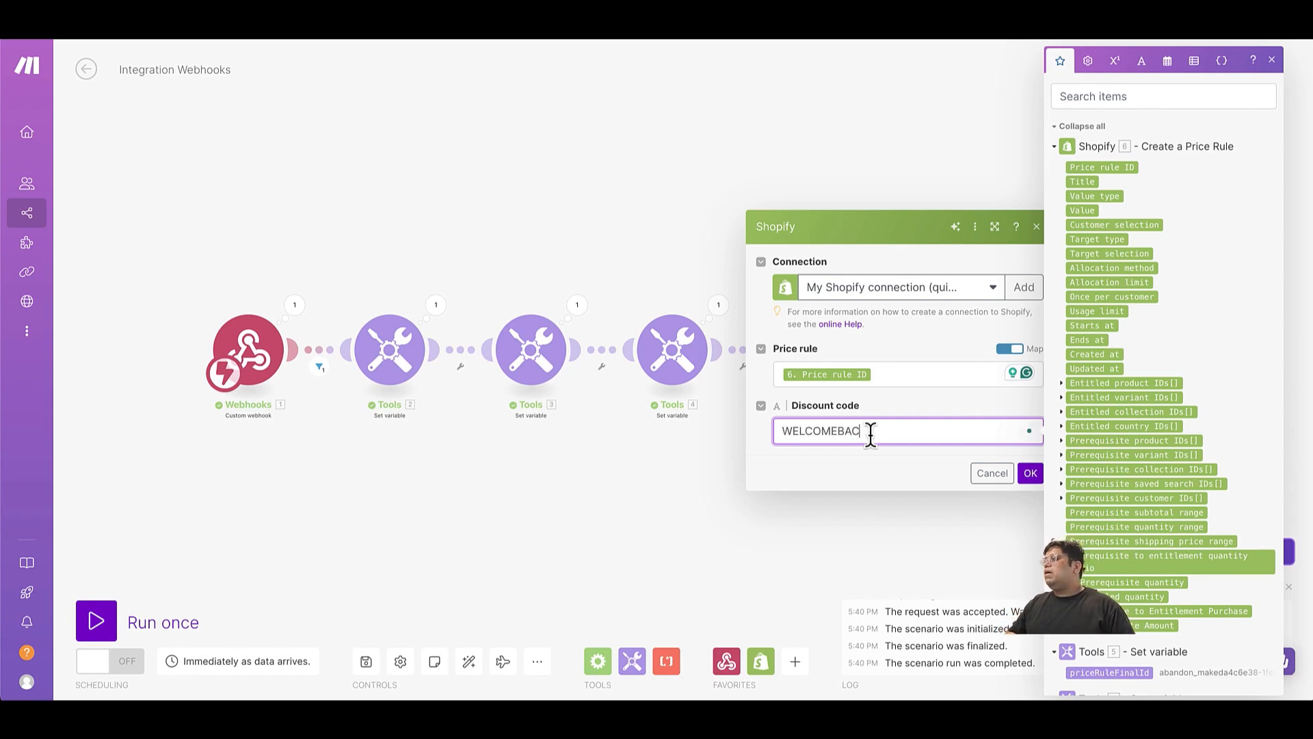
{"action": "key", "text": "BackSpace"}
{"action": "key", "text": "BackSpace"}
{"action": "key", "text": "BackSpace"}
{"action": "key", "text": "BackSpace"}
{"action": "key", "text": "BackSpace"}
{"action": "key", "text": "BackSpace"}
{"action": "key", "text": "BackSpace"}
{"action": "key", "text": "BackSpace"}
{"action": "key", "text": "BackSpace"}
{"action": "key", "text": "BackSpace"}
{"action": "key", "text": "BackSpace"}
{"action": "type", "text": "WE"}
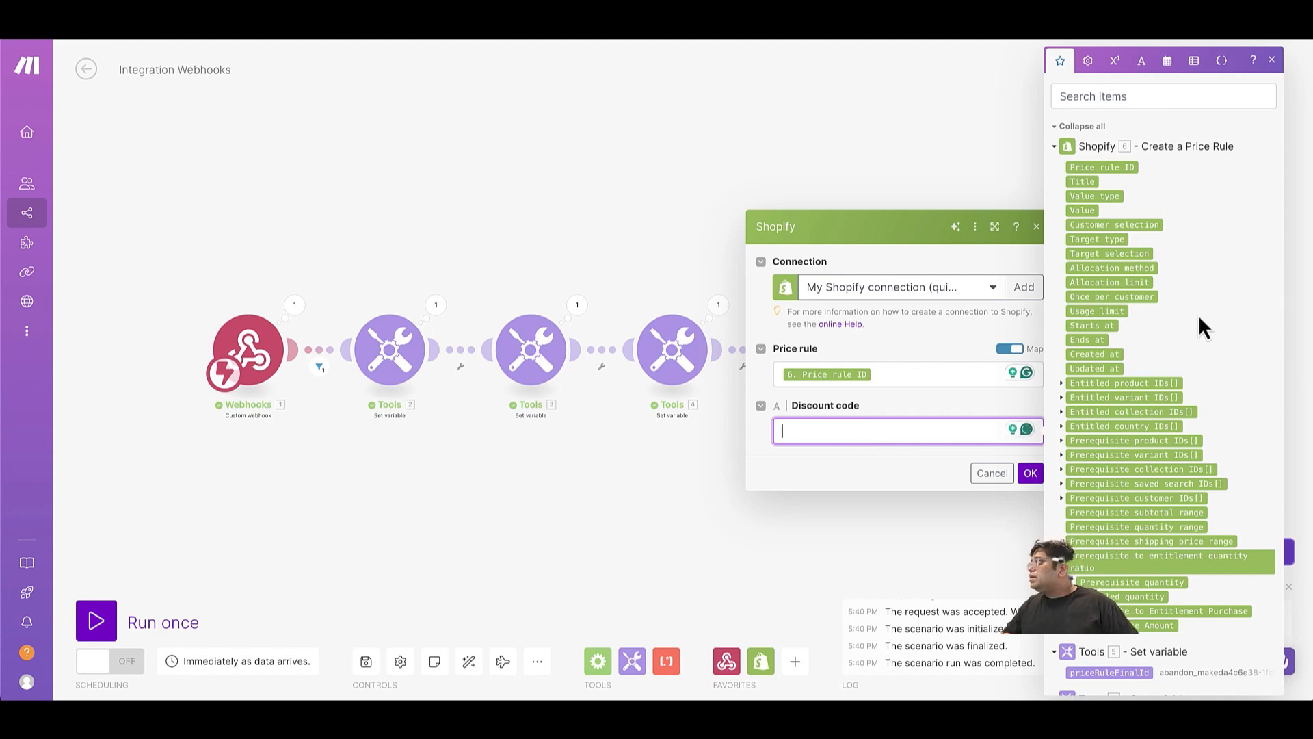
Map the discount code to the priceRuleId variable and confirm the Create a Discount Code module's settings.
{"action": "scroll", "coordinate": [1164, 394], "scroll_direction": "down", "scroll_amount": 3}
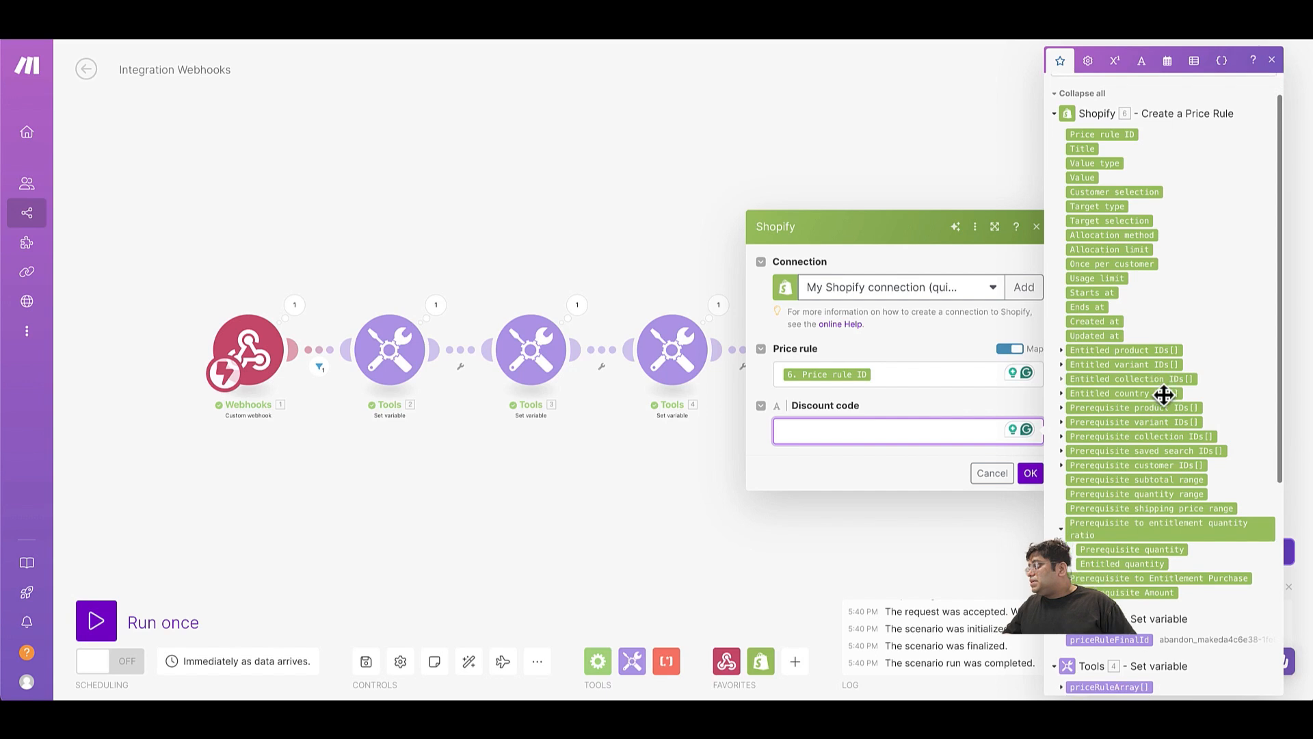
{"action": "scroll", "coordinate": [1164, 394], "scroll_direction": "down", "scroll_amount": 2}
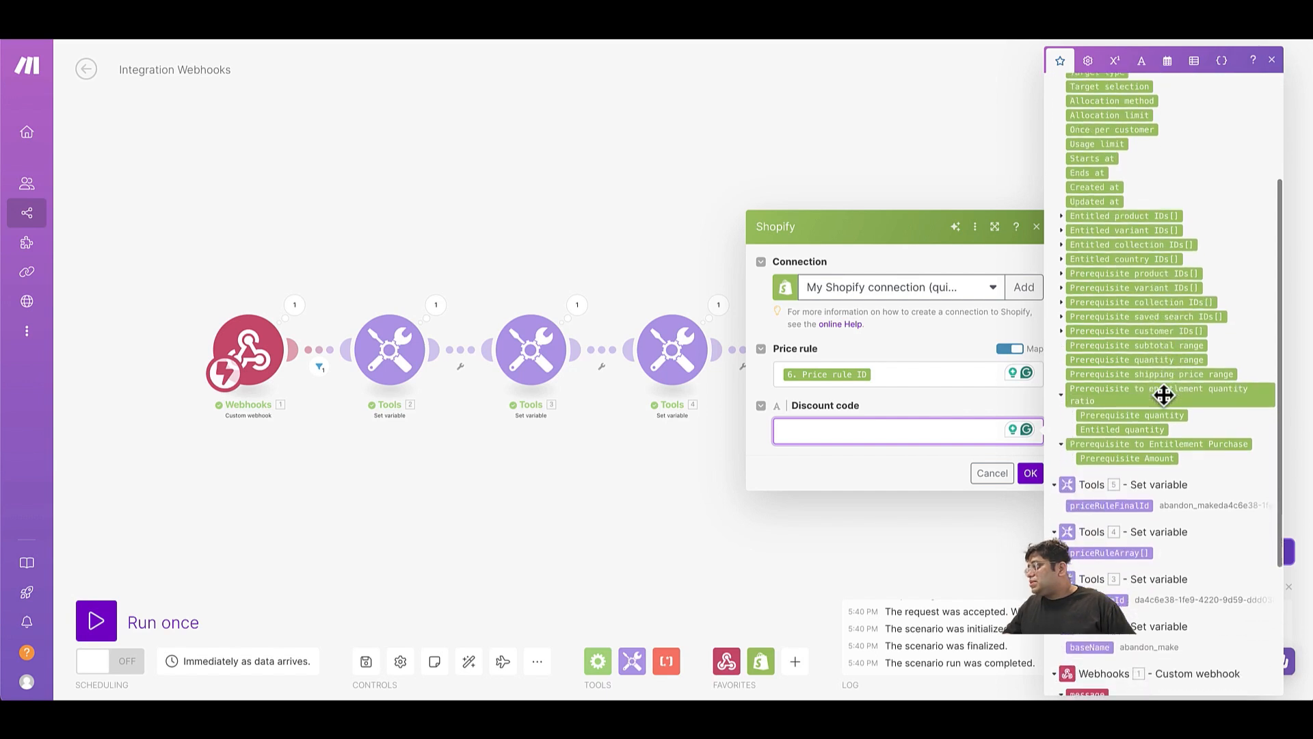
{"action": "left_click", "coordinate": [1098, 547]}
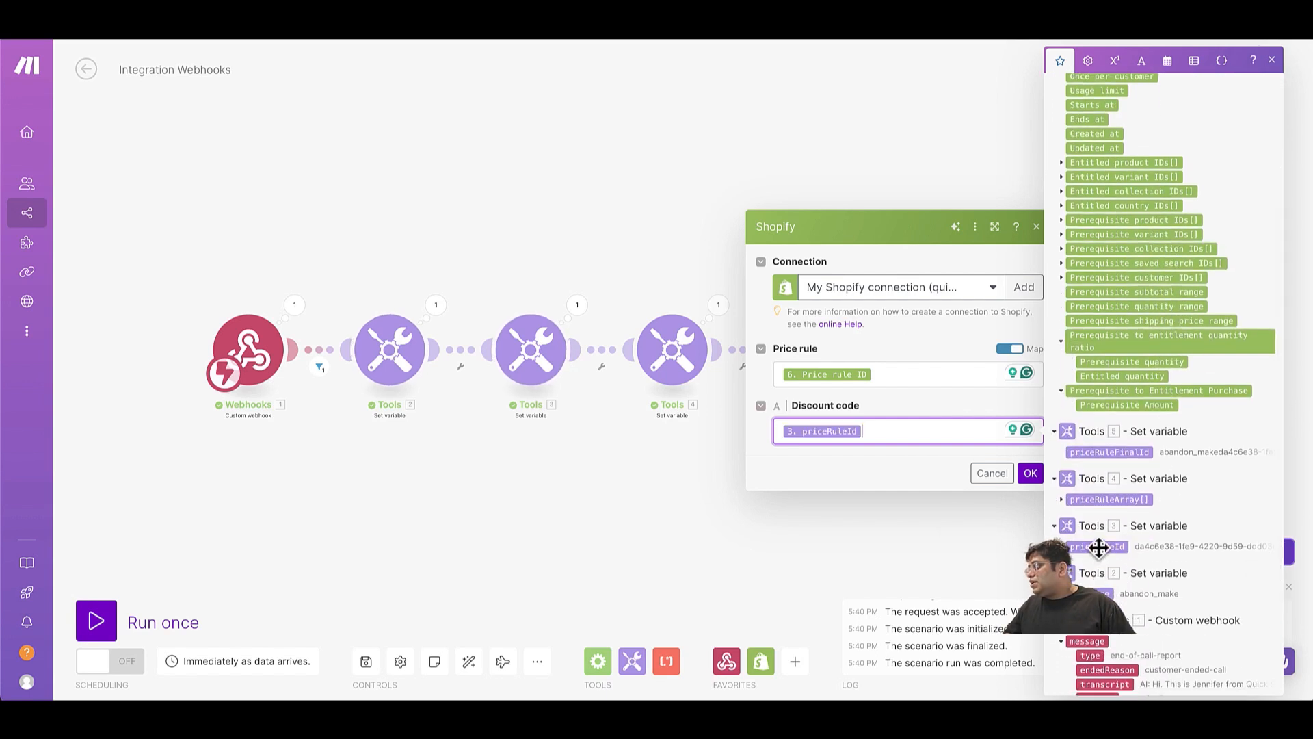
{"action": "left_click", "coordinate": [1030, 473]}
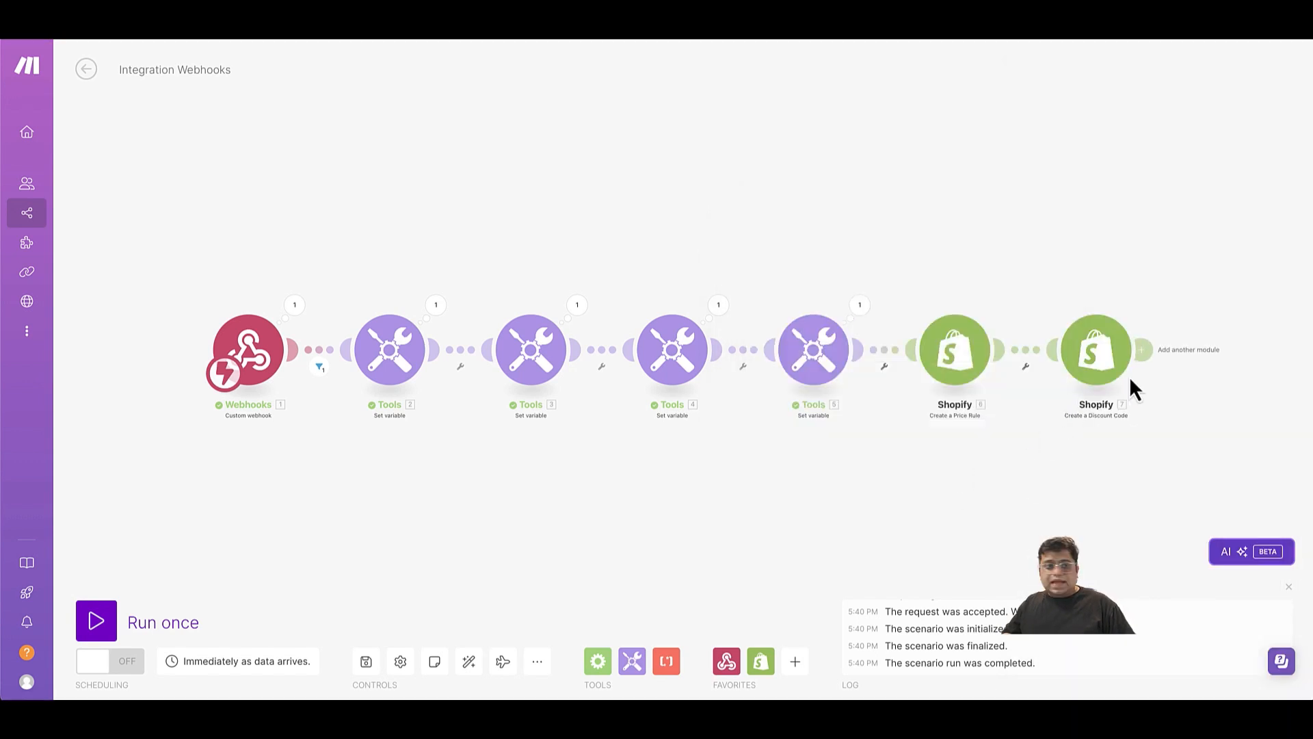
Save the scenario and add a Twilio Create a Message module after the discount code module.
{"action": "left_click", "coordinate": [1142, 352]}
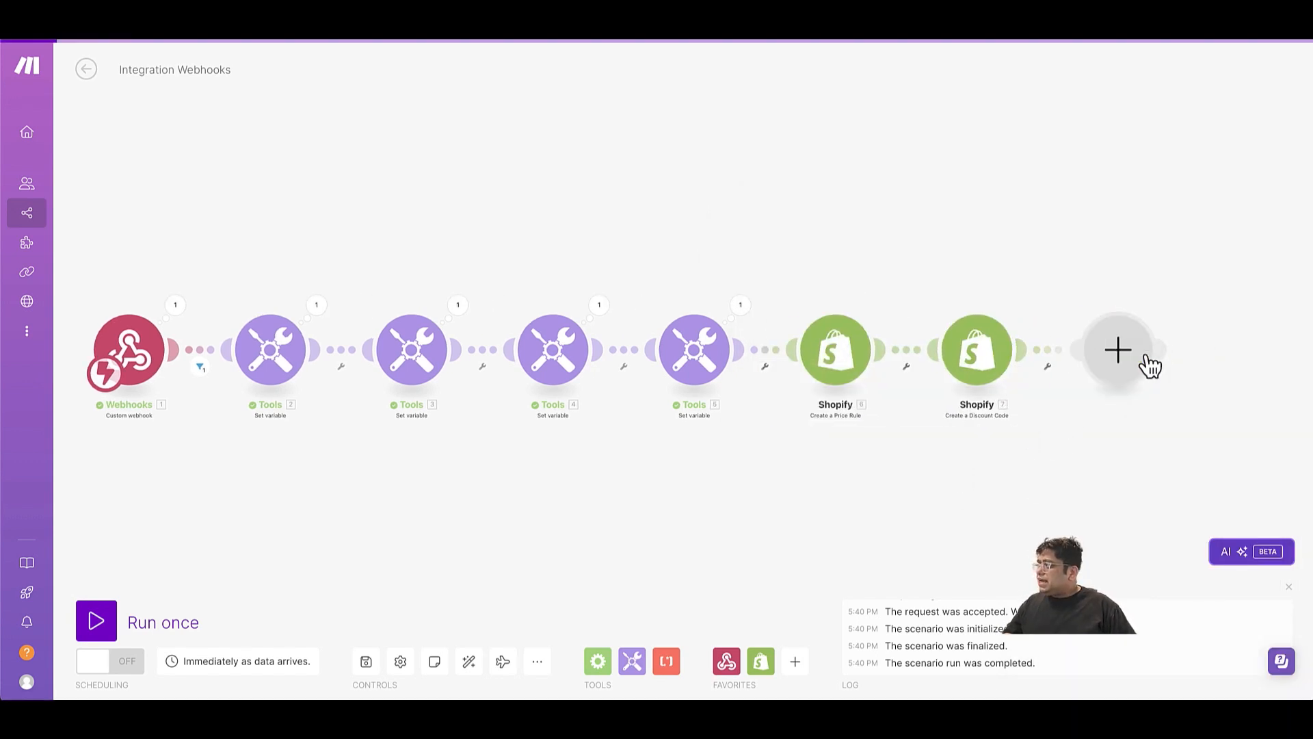
{"action": "left_click", "coordinate": [366, 664]}
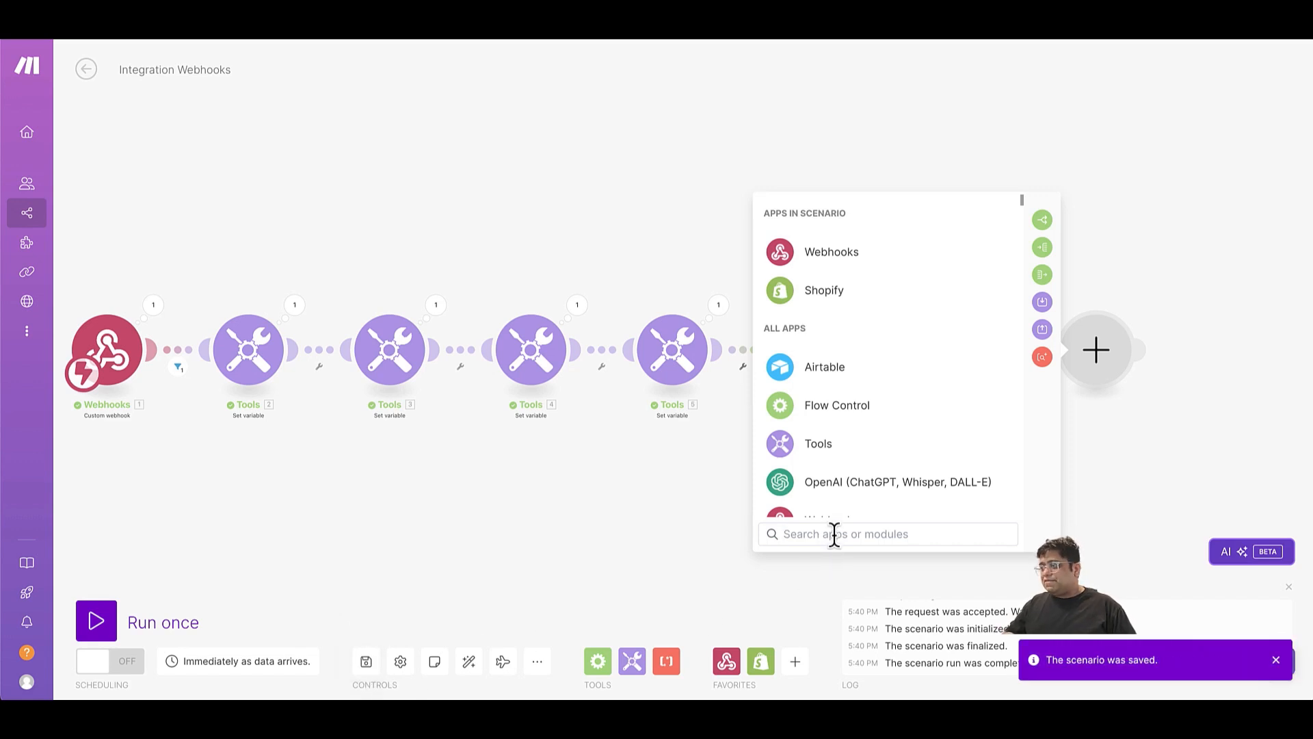
{"action": "type", "text": "twi"}
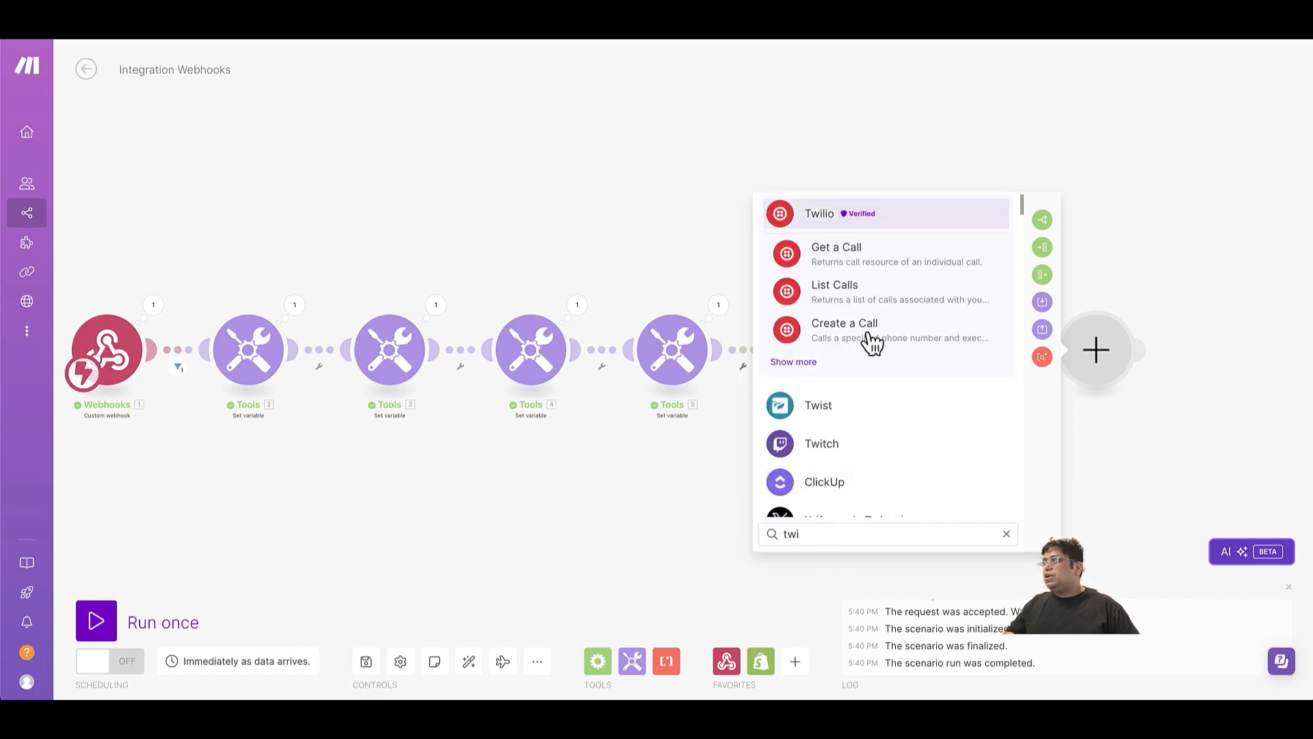
{"action": "left_click", "coordinate": [810, 215]}
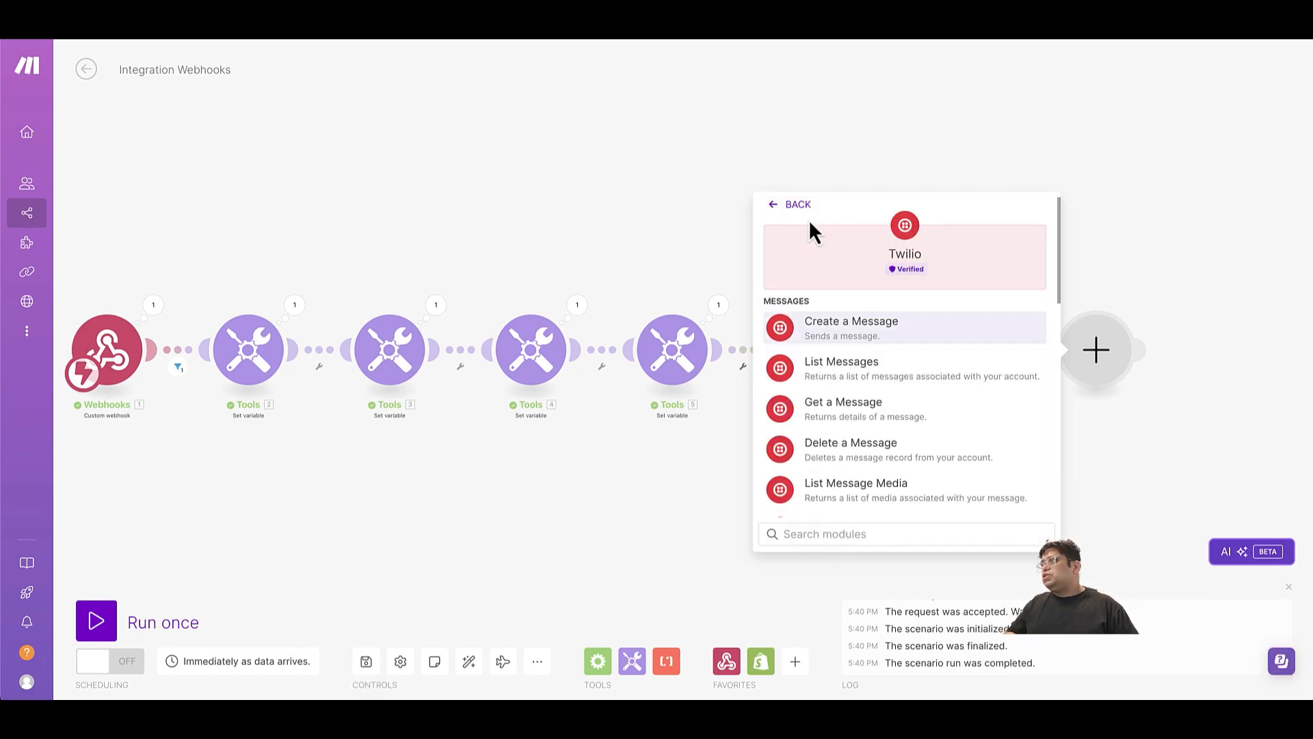
{"action": "left_click", "coordinate": [847, 334]}
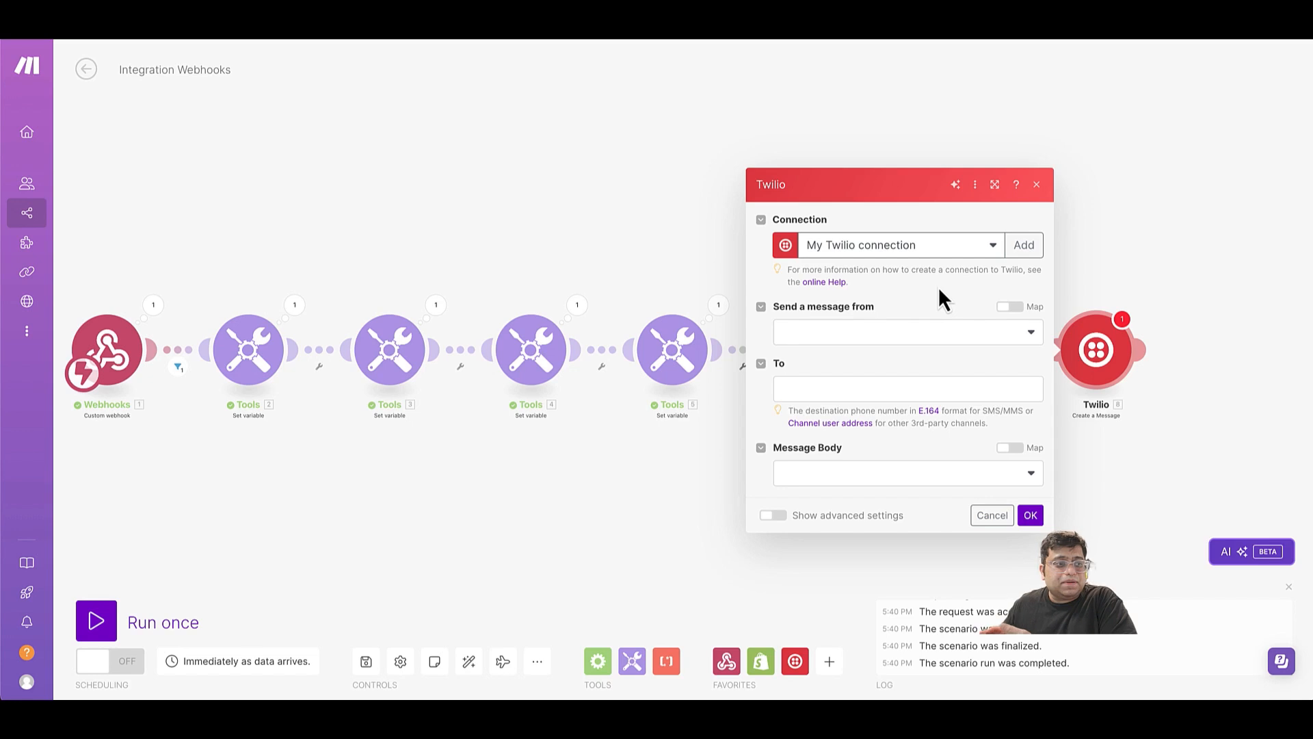
Set the Twilio message to be sent from a phone number and select the account's sender number.
{"action": "left_click", "coordinate": [923, 336]}
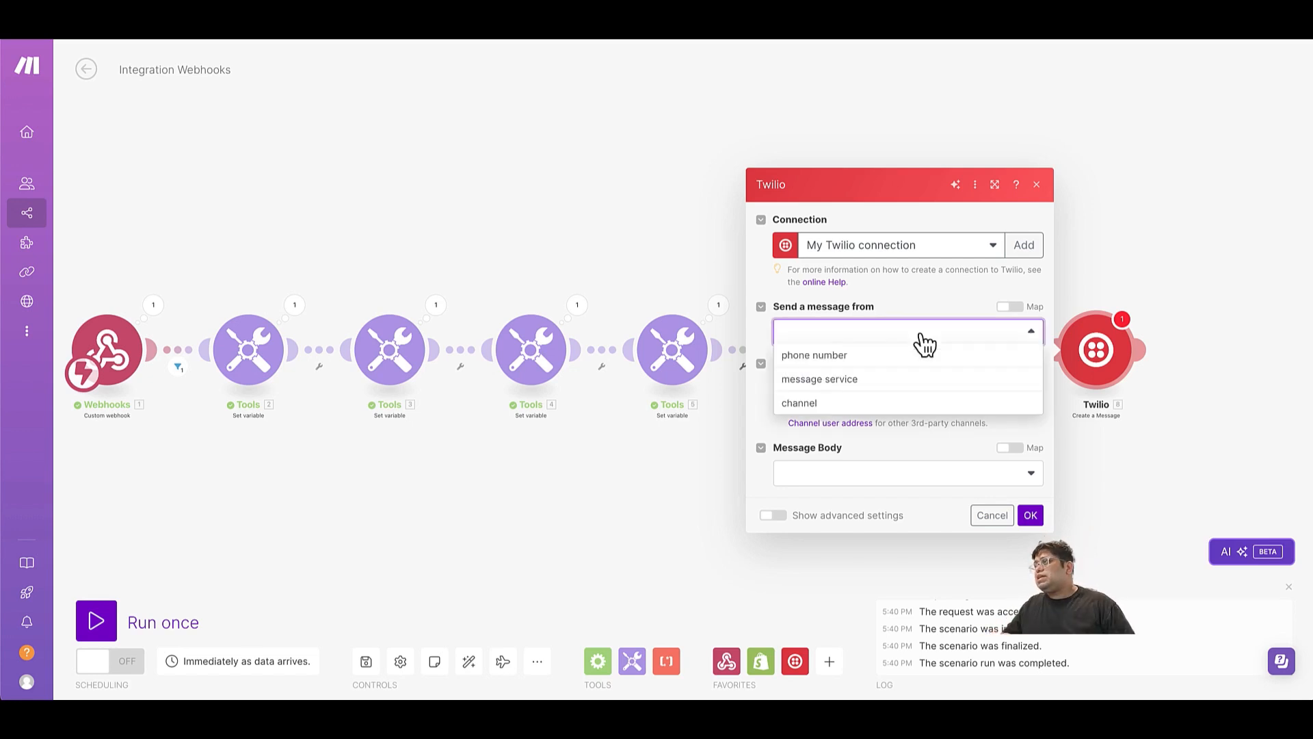
{"action": "left_click", "coordinate": [855, 356]}
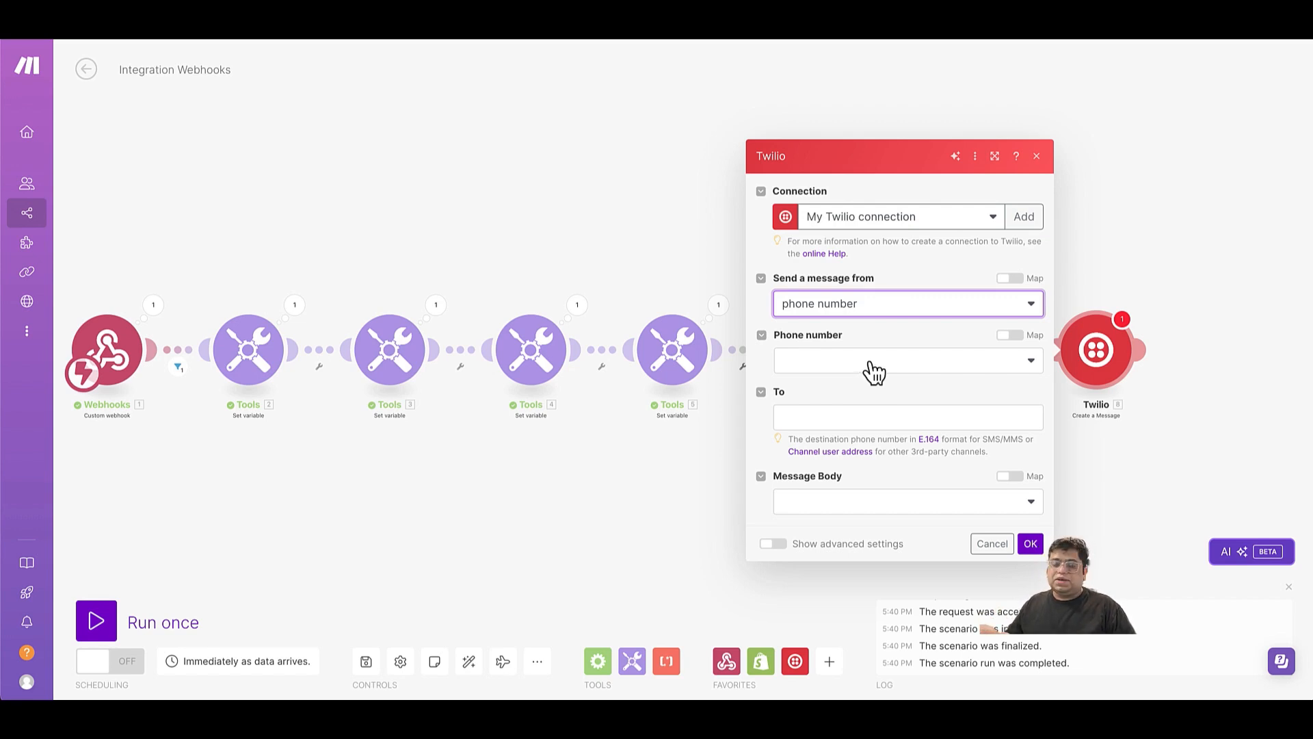
{"action": "left_click", "coordinate": [871, 364]}
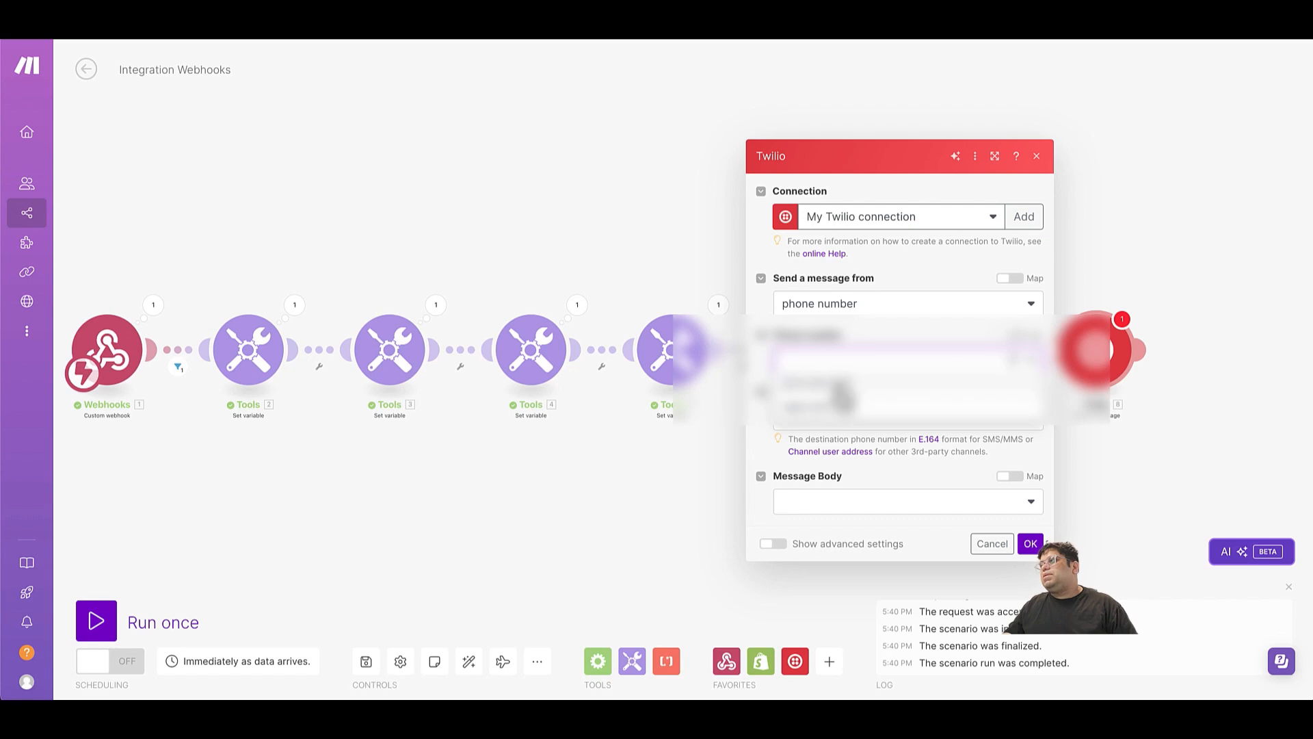
{"action": "left_click", "coordinate": [841, 392]}
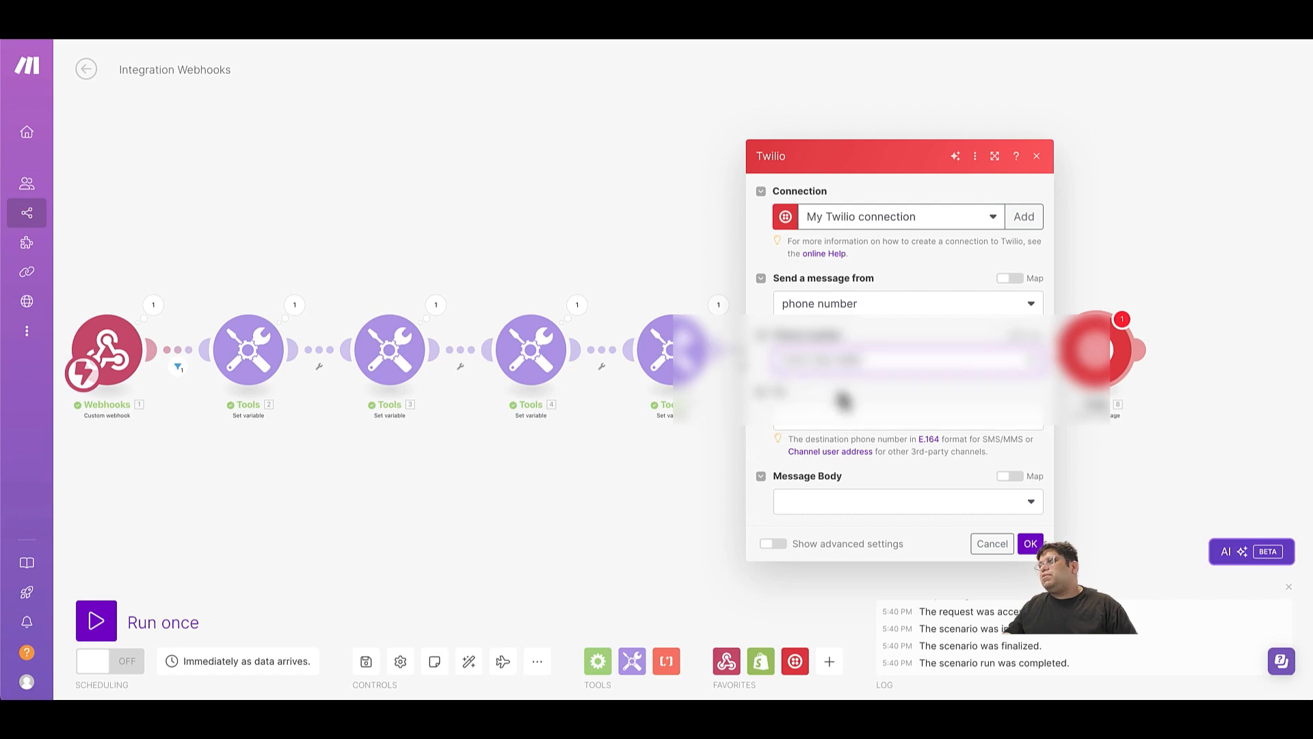
Map the Twilio message's recipient to the webhook's message call customer number.
{"action": "left_click", "coordinate": [891, 421]}
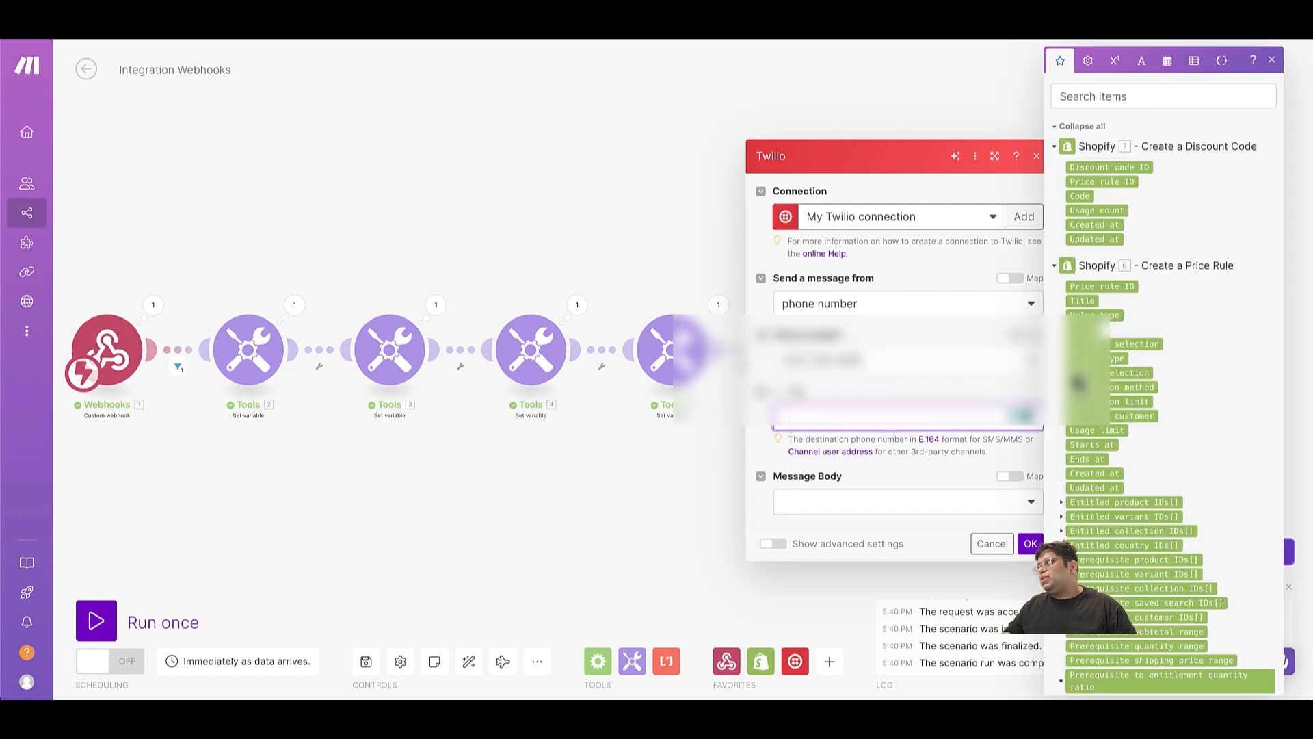
{"action": "scroll", "coordinate": [1165, 420], "scroll_direction": "down", "scroll_amount": 10}
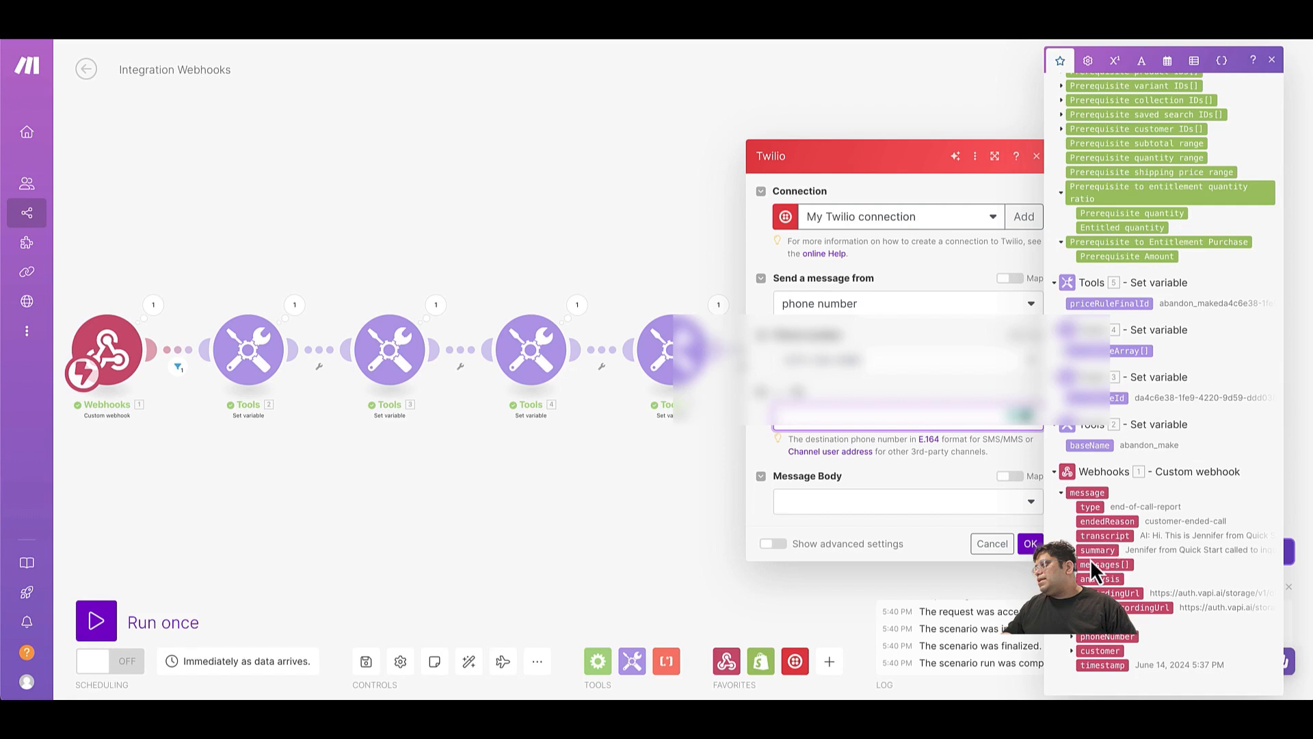
{"action": "left_click", "coordinate": [1076, 624]}
{"action": "scroll", "coordinate": [1088, 609], "scroll_direction": "down", "scroll_amount": 3}
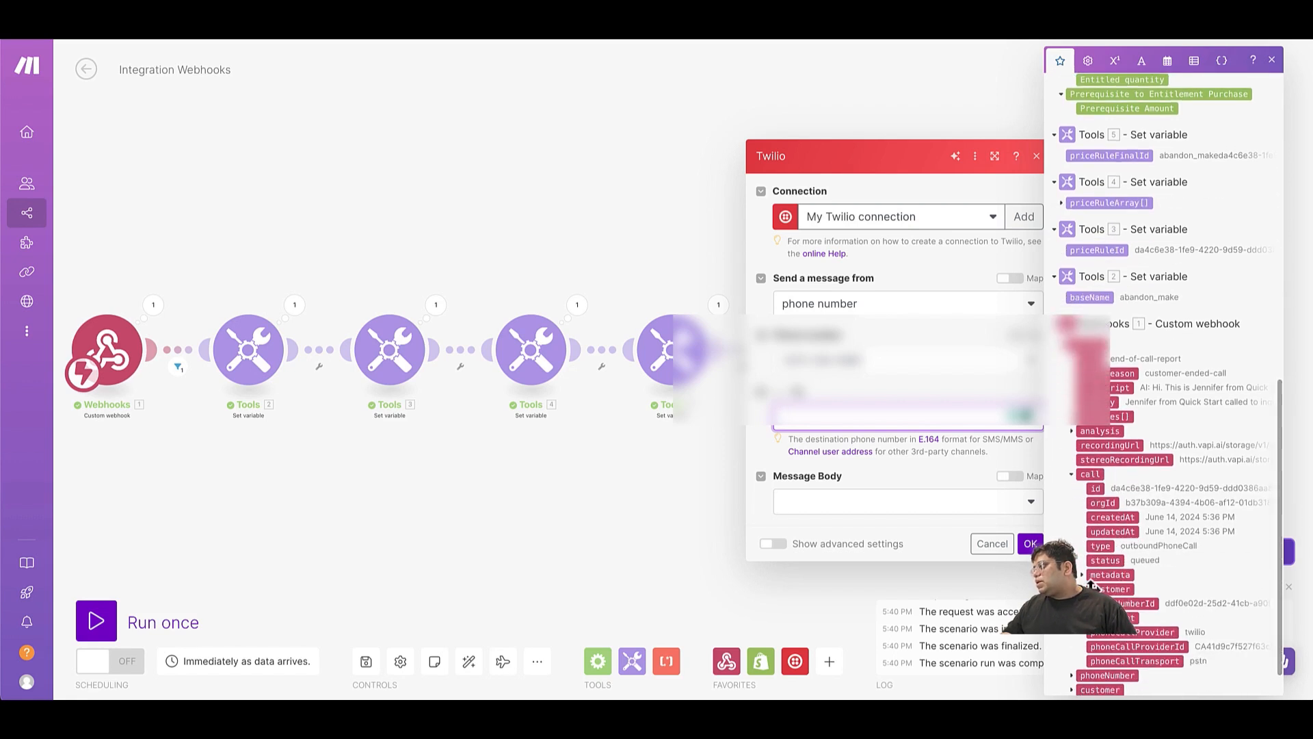
{"action": "left_click", "coordinate": [1095, 588]}
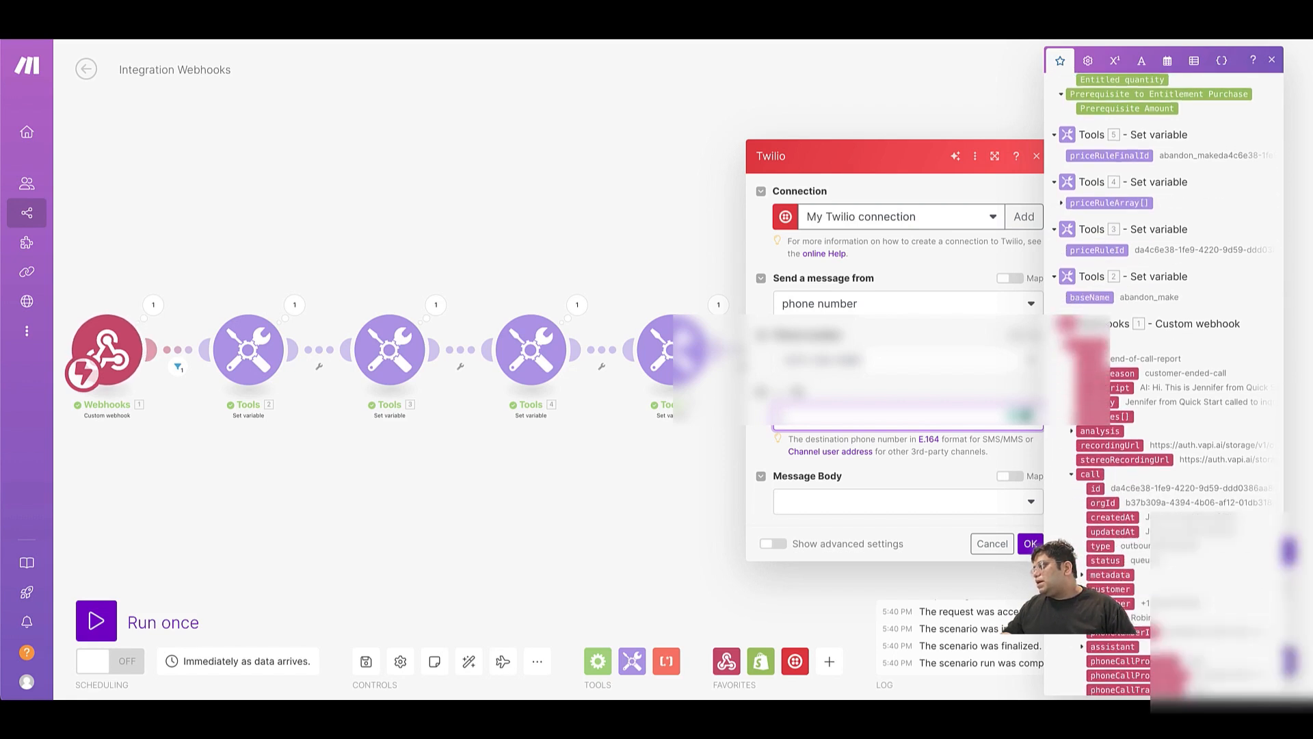
{"action": "left_click", "coordinate": [1120, 604]}
Set the Twilio message body to Create a Body and start it with "Hi" plus the webhook's message call customer name.
{"action": "left_click", "coordinate": [865, 503]}
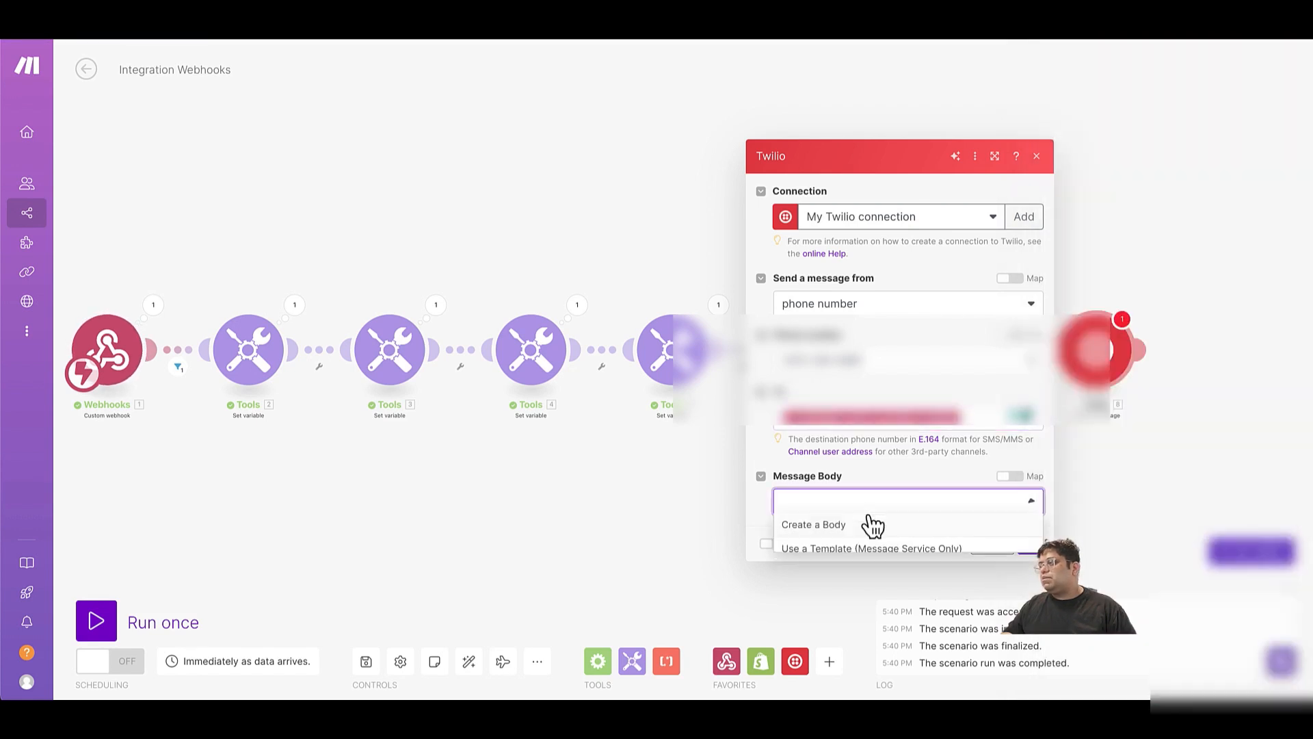
{"action": "left_click", "coordinate": [869, 521]}
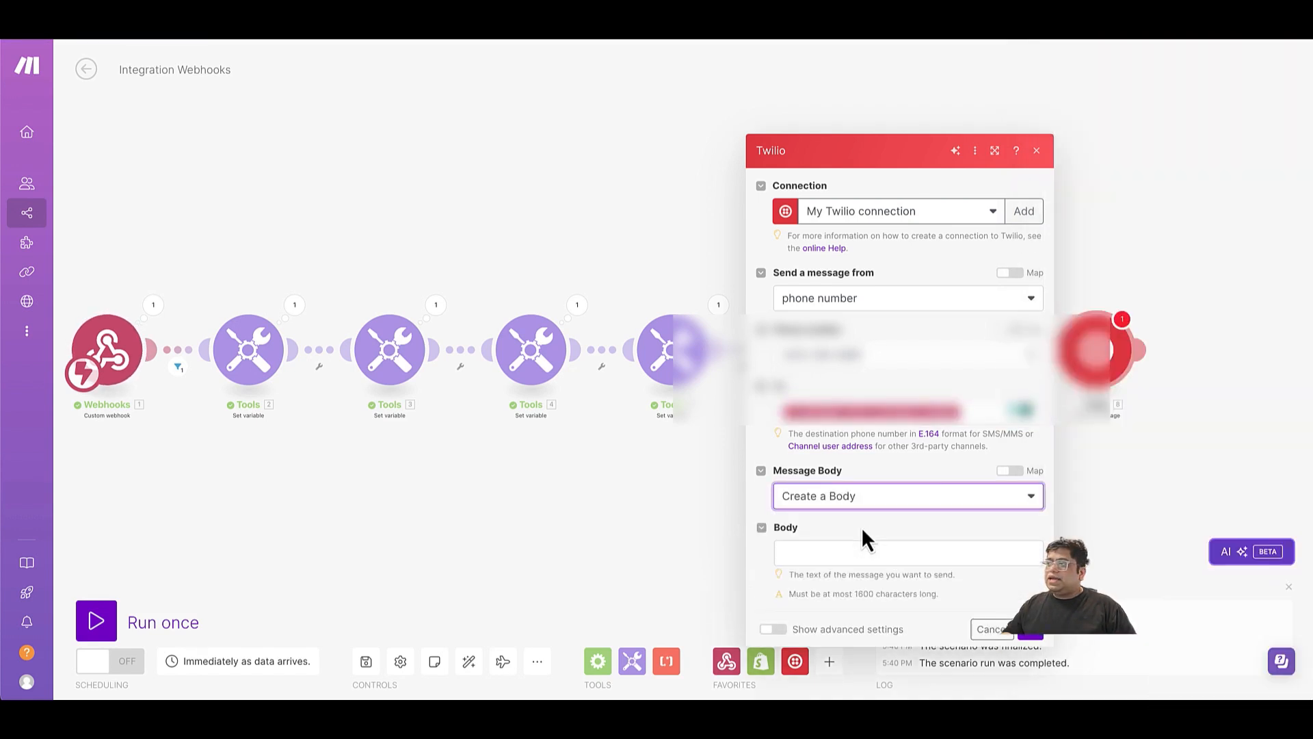
{"action": "left_click", "coordinate": [814, 508]}
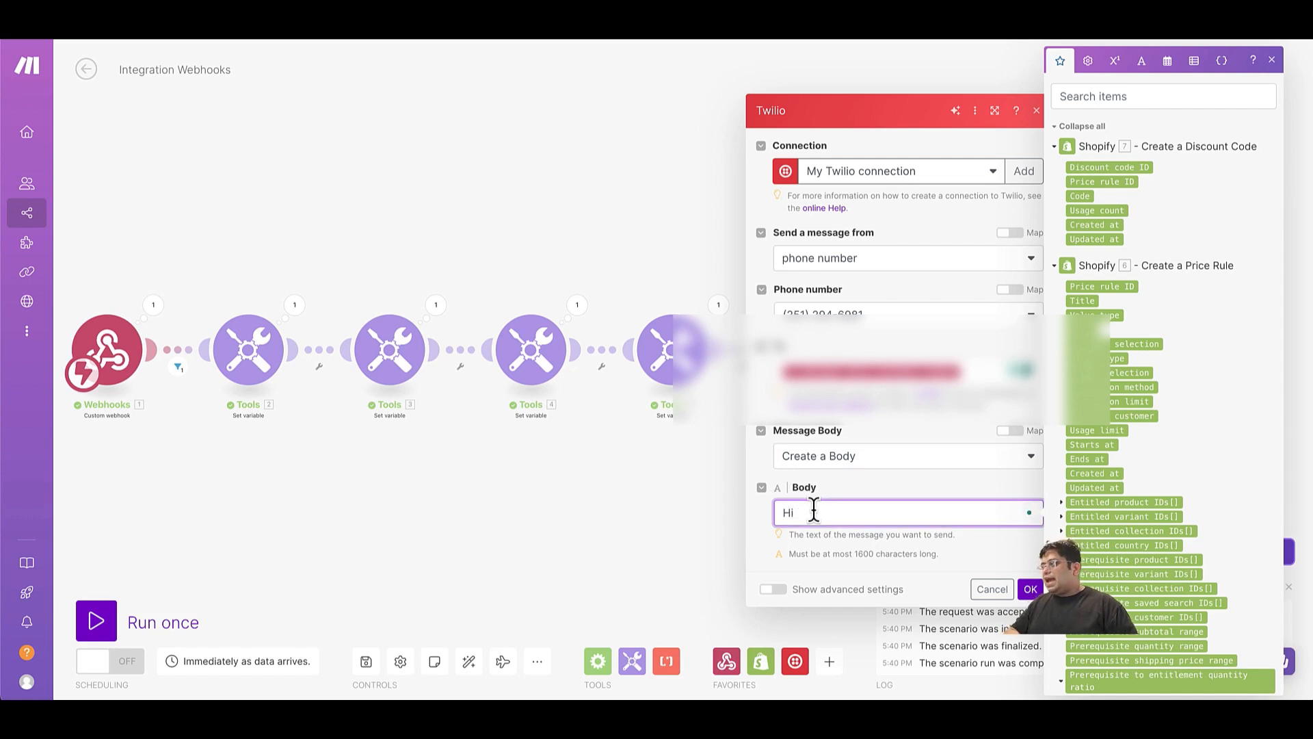
{"action": "scroll", "coordinate": [1137, 505], "scroll_direction": "down", "scroll_amount": 10}
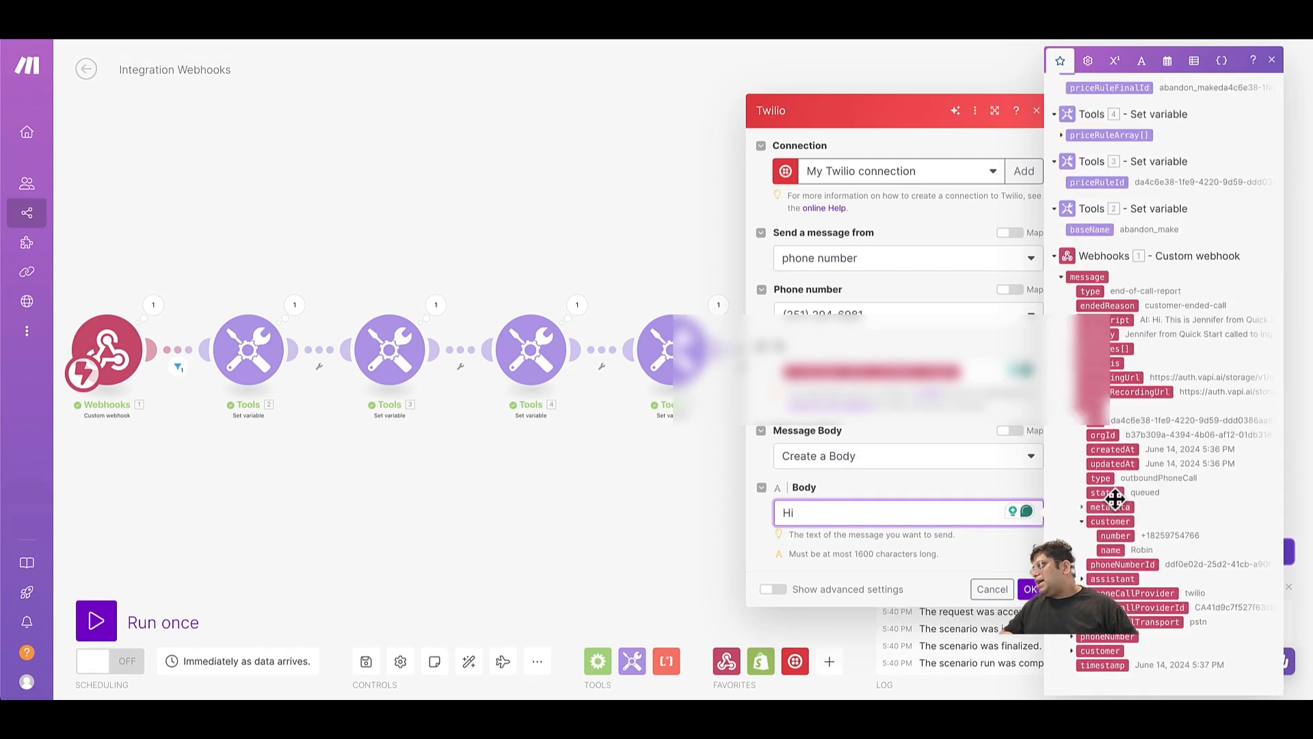
{"action": "left_click_drag", "start_coordinate": [1117, 548], "coordinate": [979, 515]}
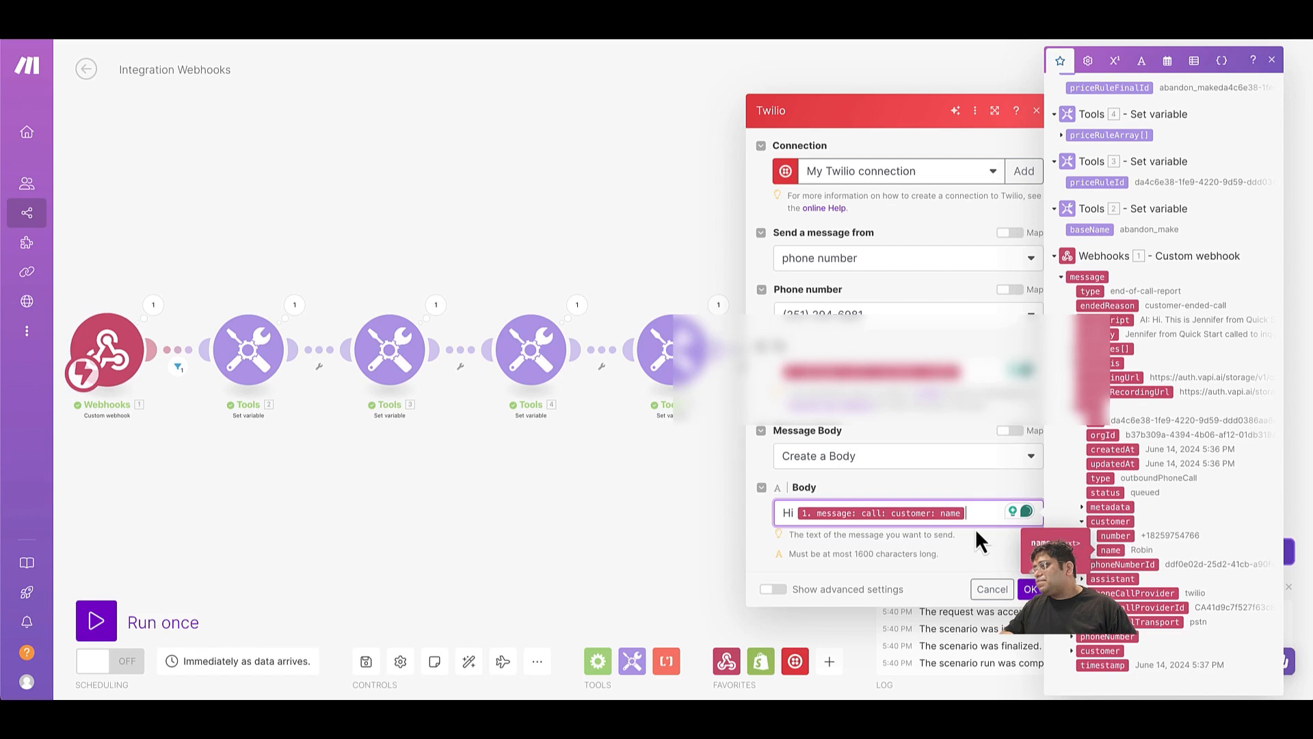
{"action": "key", "text": "Return"}
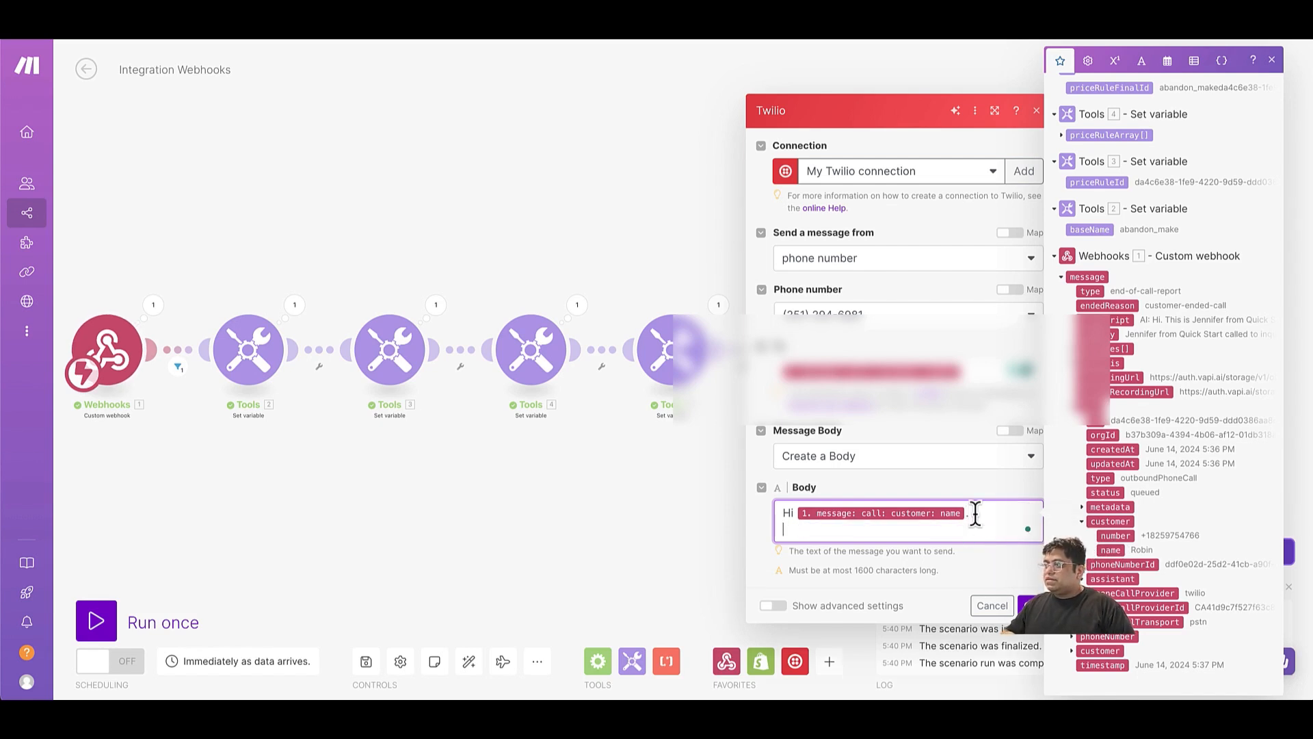
Add "As promised this is your discount code with 10% off" to the body, followed by the Create a Discount Code module's Code value.
{"action": "type", "text": "S"}
{"action": "key", "text": "BackSpace"}
{"action": "type", "text": "As pro"}
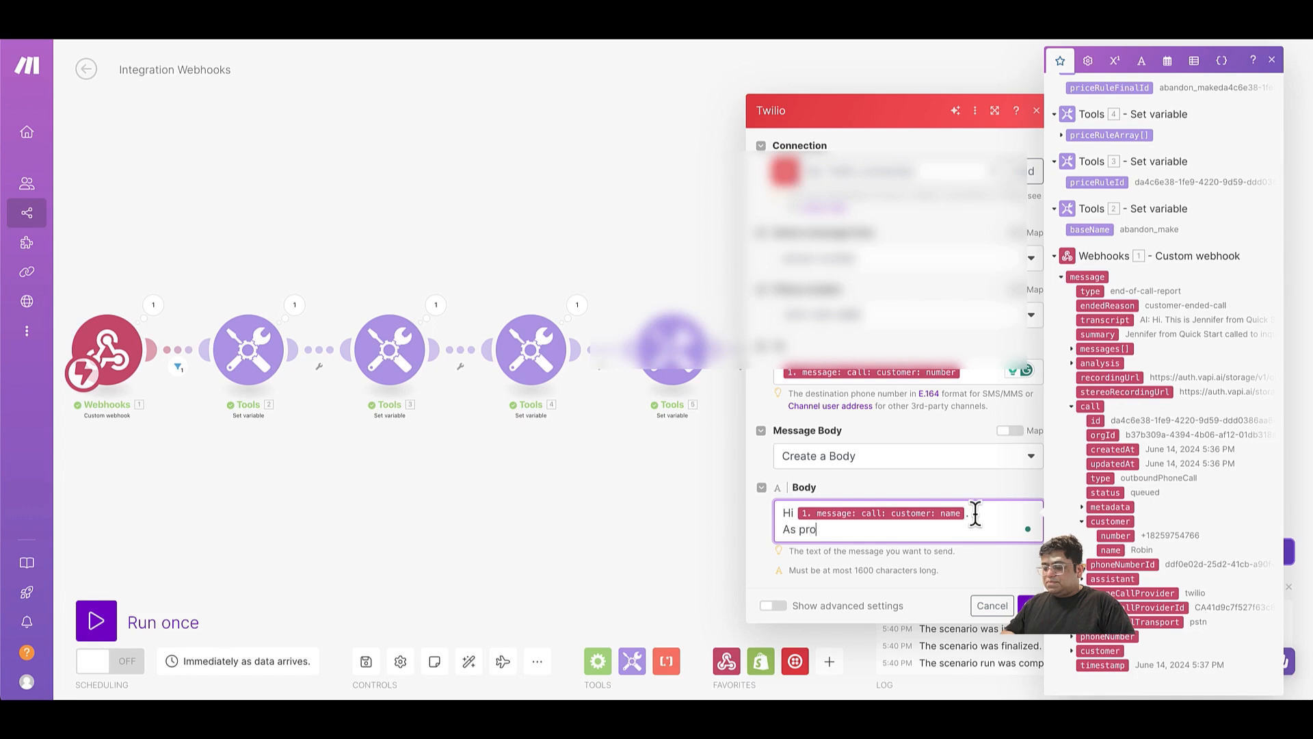
{"action": "type", "text": "mised this is c"}
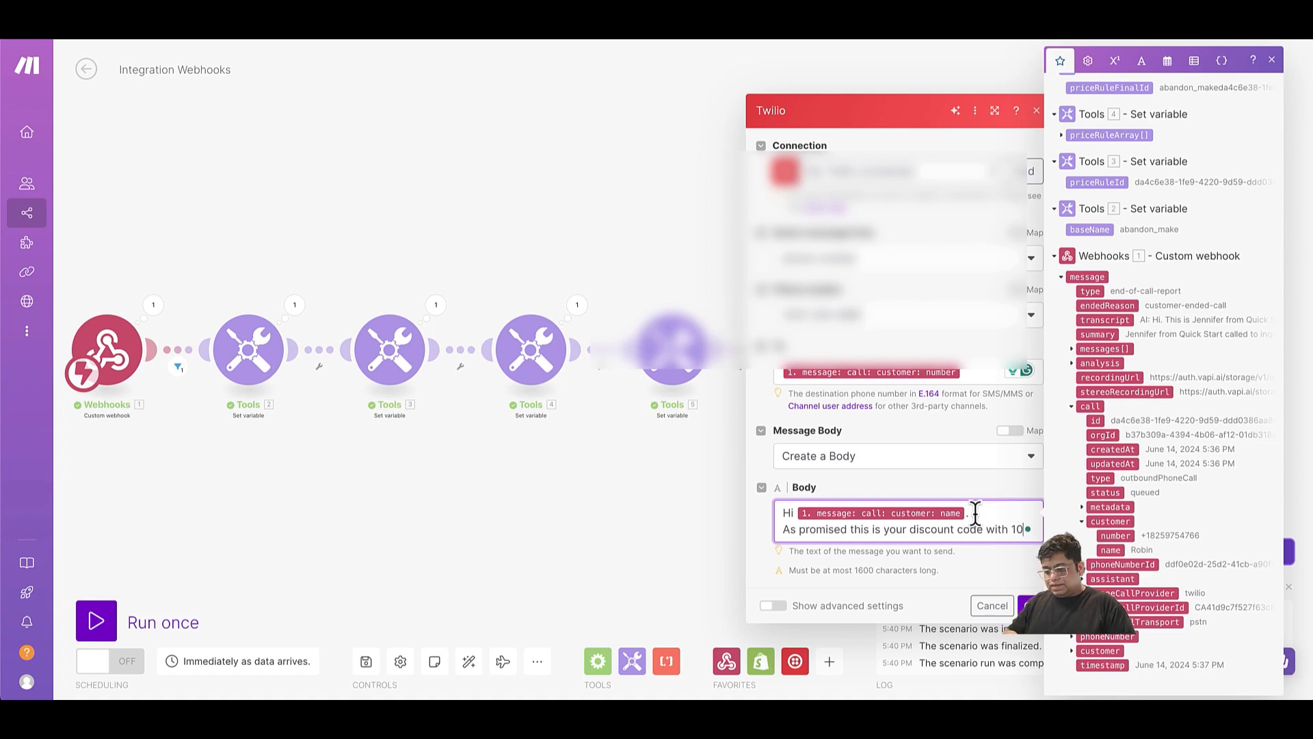
{"action": "type", "text": "% off"}
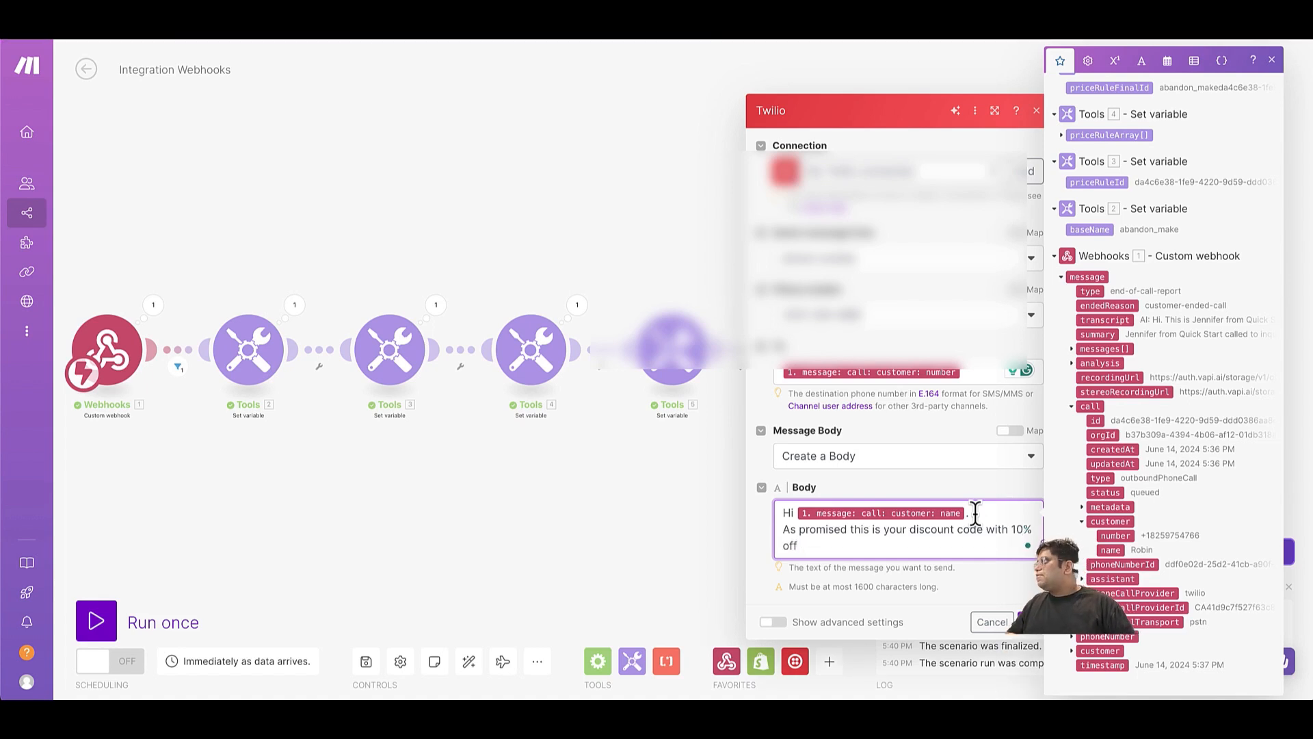
{"action": "scroll", "coordinate": [1129, 387], "scroll_direction": "up", "scroll_amount": 10}
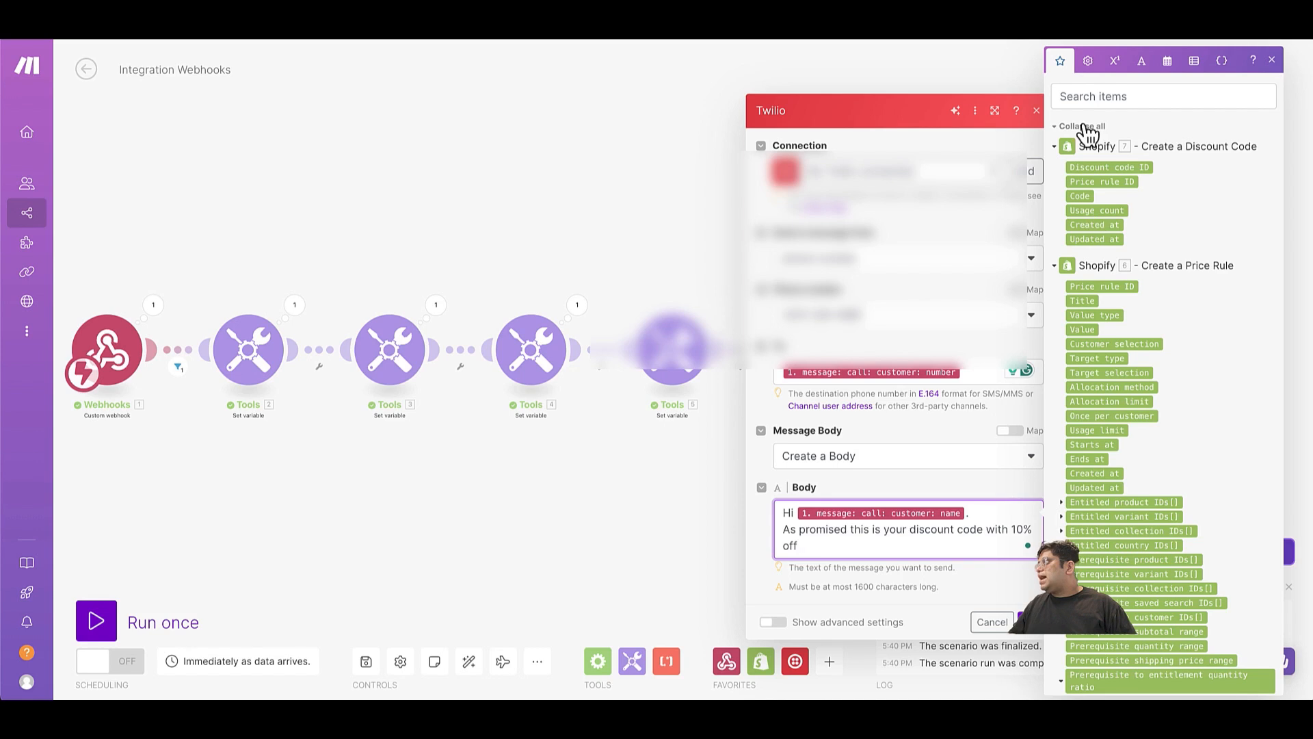
{"action": "left_click", "coordinate": [1083, 203]}
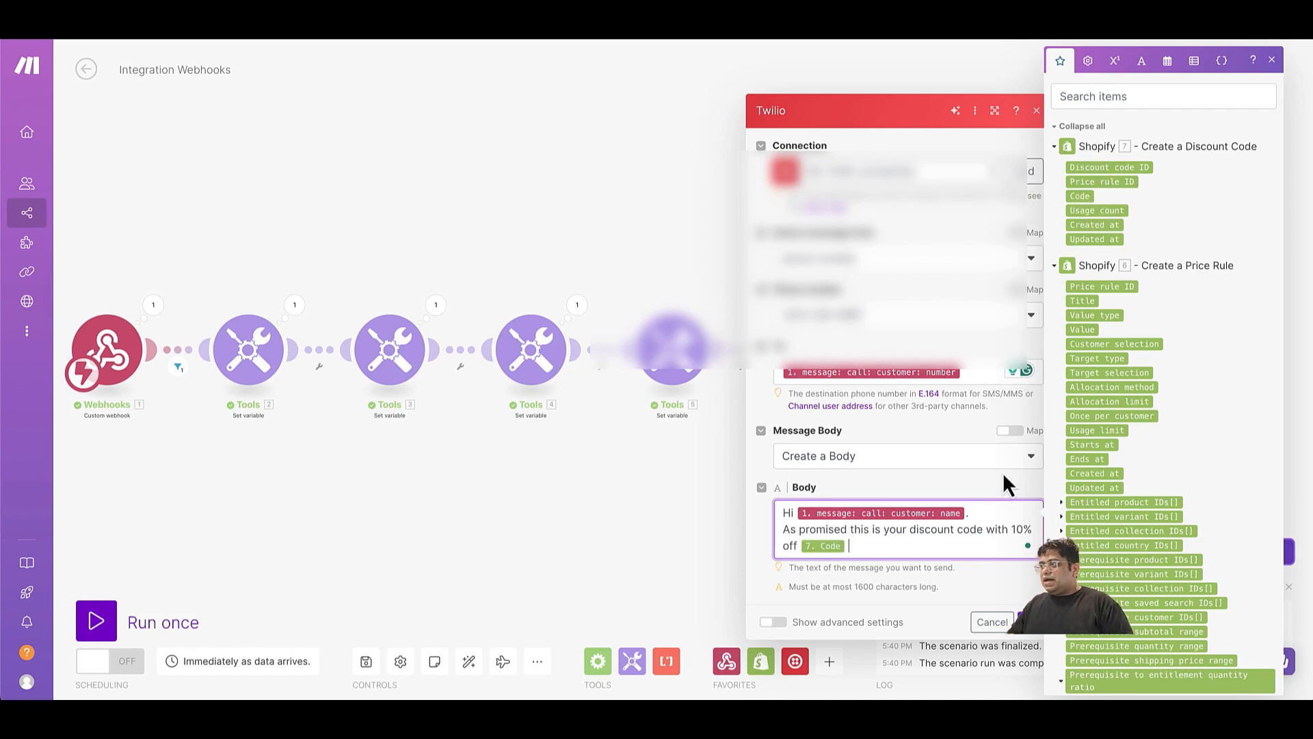
Continue the message body with "and here is your link to continue shopping".
{"action": "type", "text": "and he"}
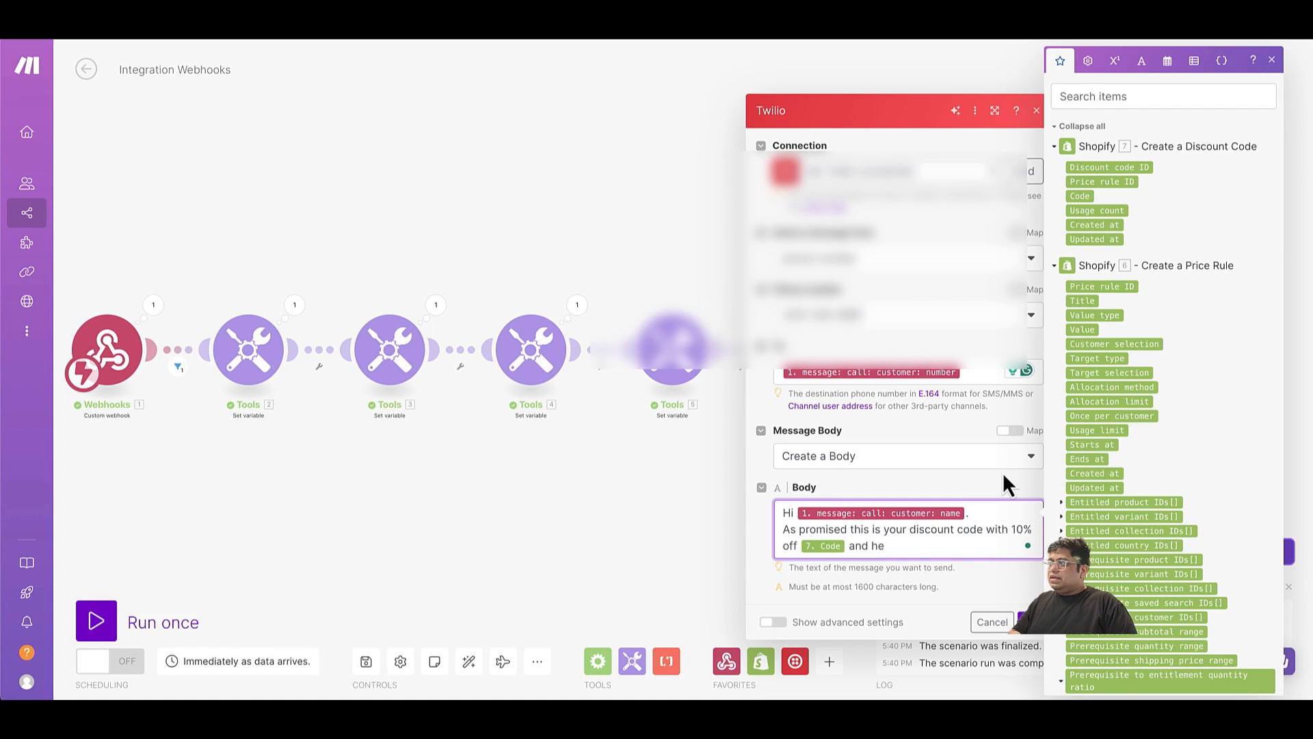
{"action": "type", "text": "re is the cart"}
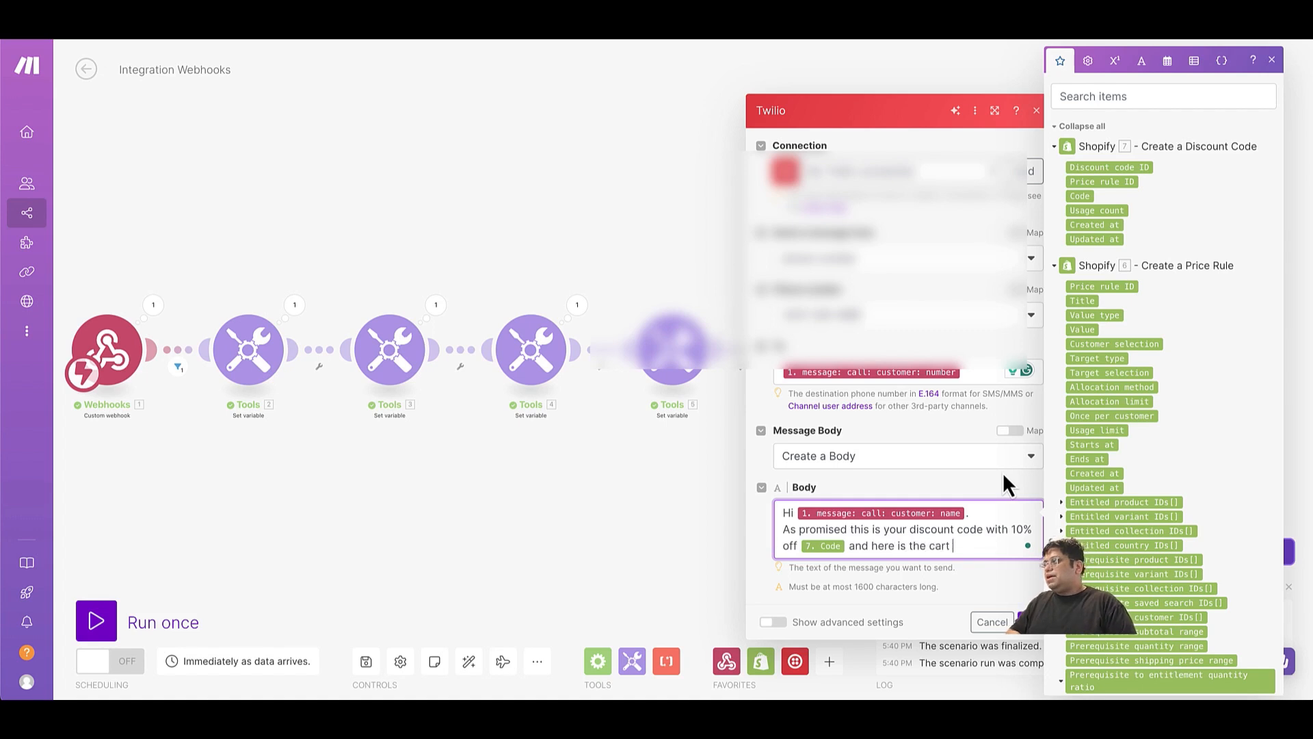
{"action": "key", "text": "BackSpace"}
{"action": "key", "text": "BackSpace"}
{"action": "key", "text": "BackSpace"}
{"action": "key", "text": "BackSpace"}
{"action": "key", "text": "BackSpace"}
{"action": "key", "text": "BackSpace"}
{"action": "key", "text": "BackSpace"}
{"action": "key", "text": "BackSpace"}
{"action": "key", "text": "BackSpace"}
{"action": "key", "text": "BackSpace"}
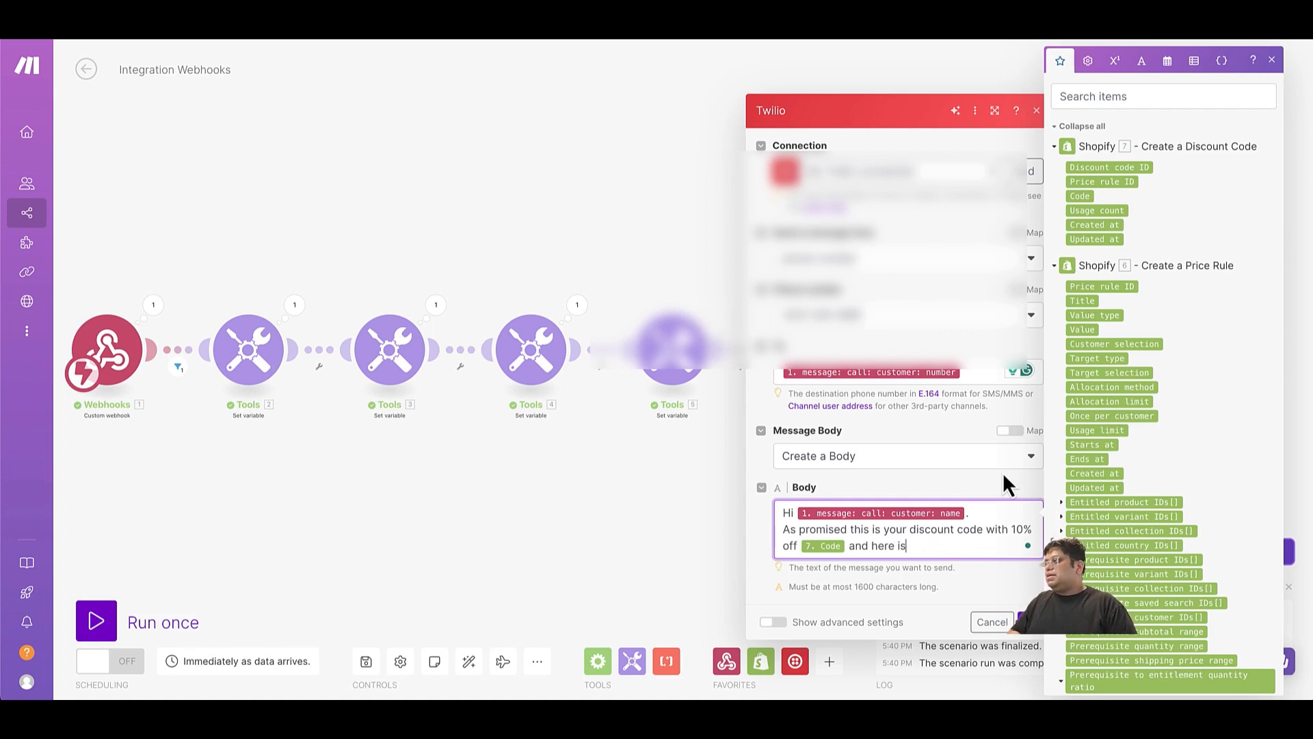
{"action": "type", "text": "you"}
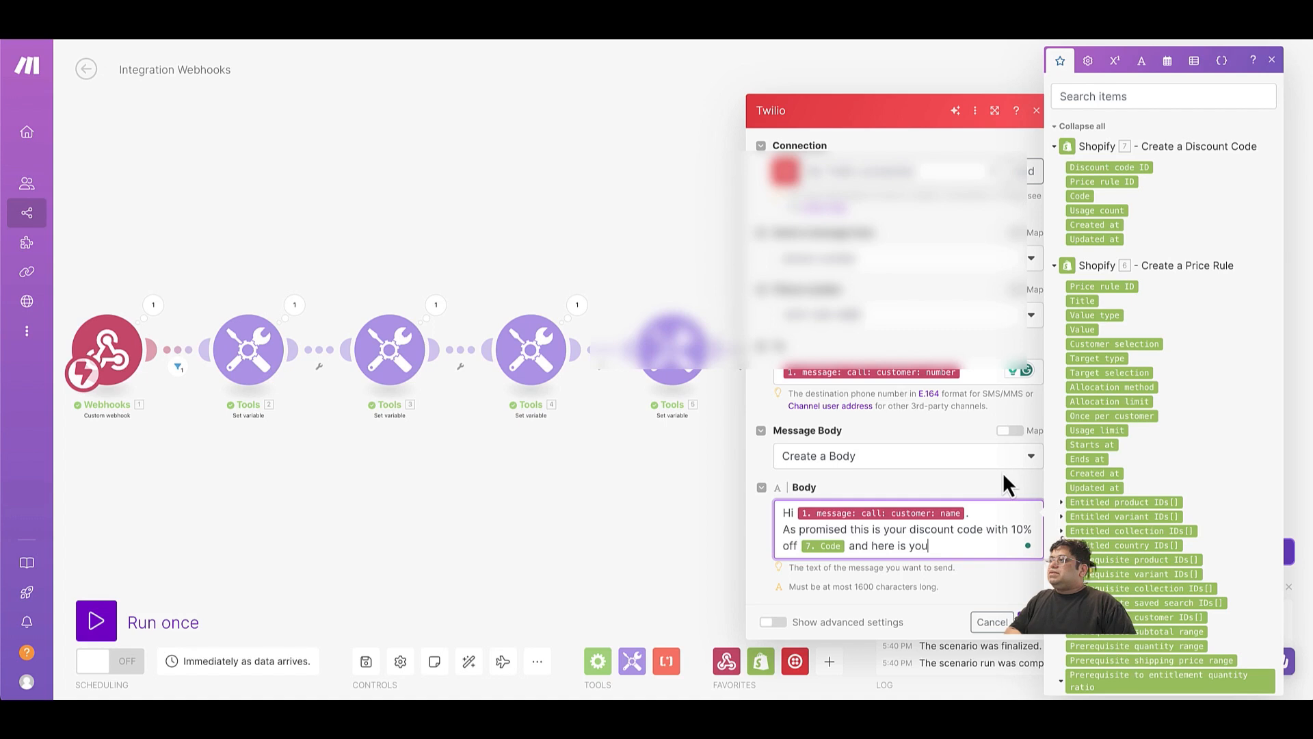
{"action": "type", "text": "r link to c"}
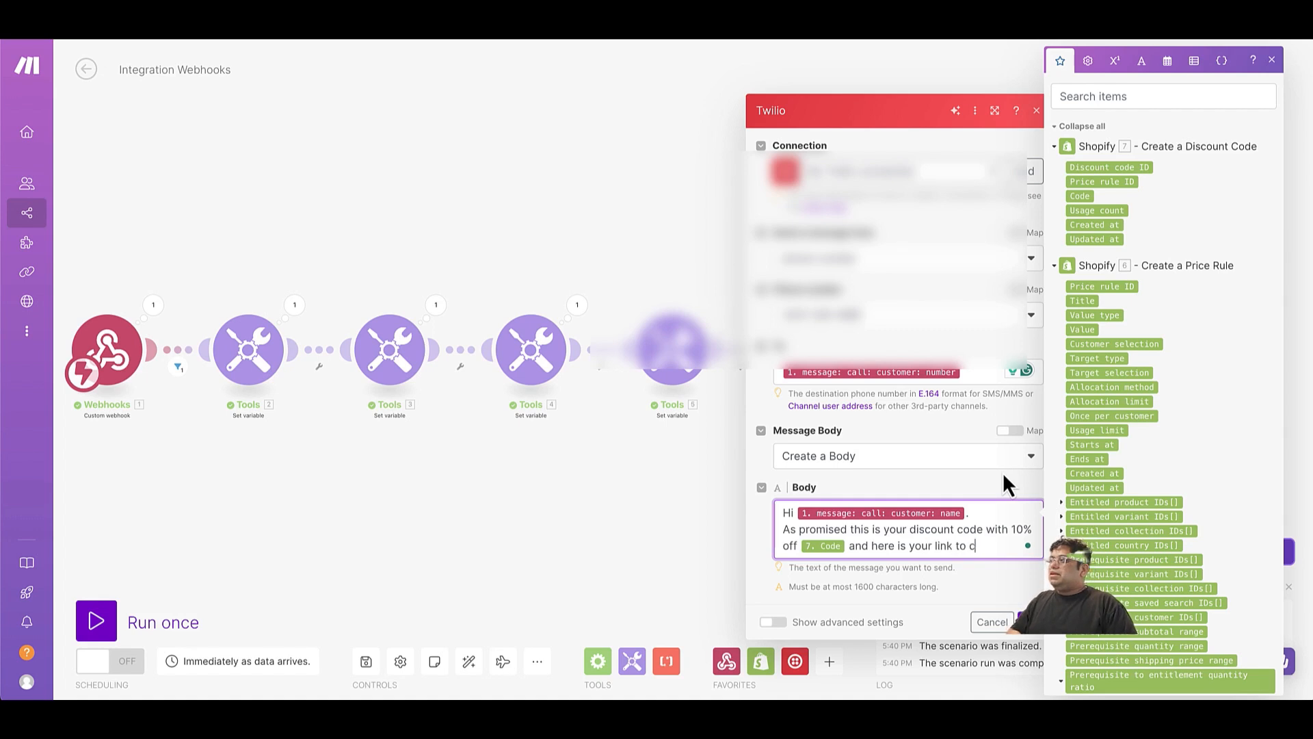
{"action": "type", "text": "ontinue shopp"}
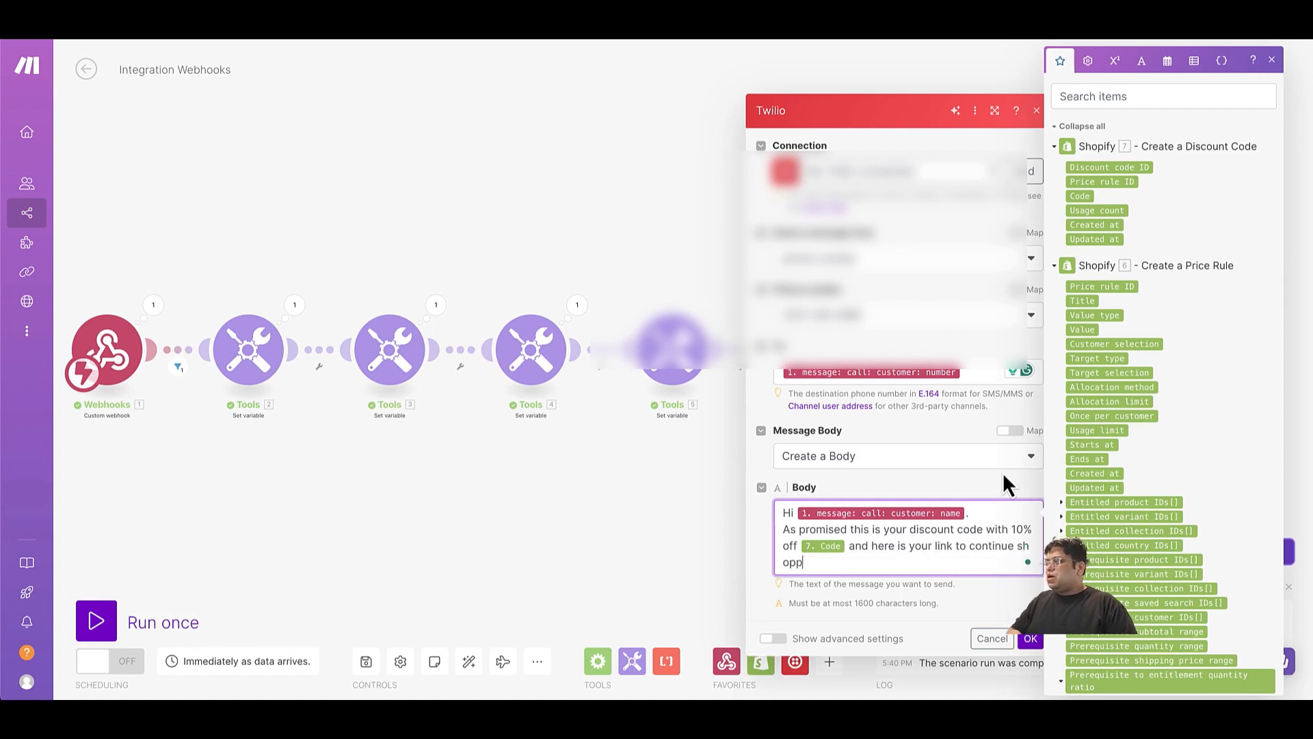
{"action": "type", "text": "ing"}
Insert the webhook's call metadata cartUrl after the link text and end that sentence with a period.
{"action": "scroll", "coordinate": [1133, 453], "scroll_direction": "down", "scroll_amount": 10}
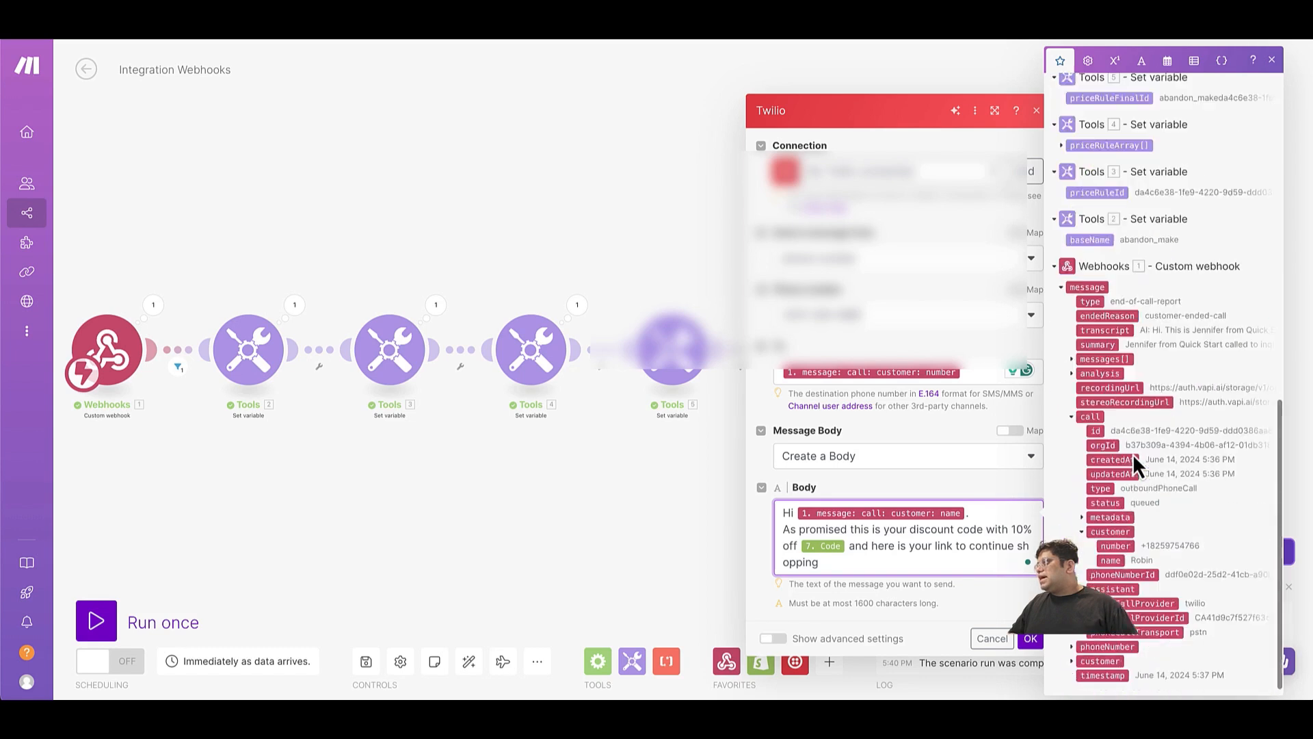
{"action": "left_click", "coordinate": [1082, 508]}
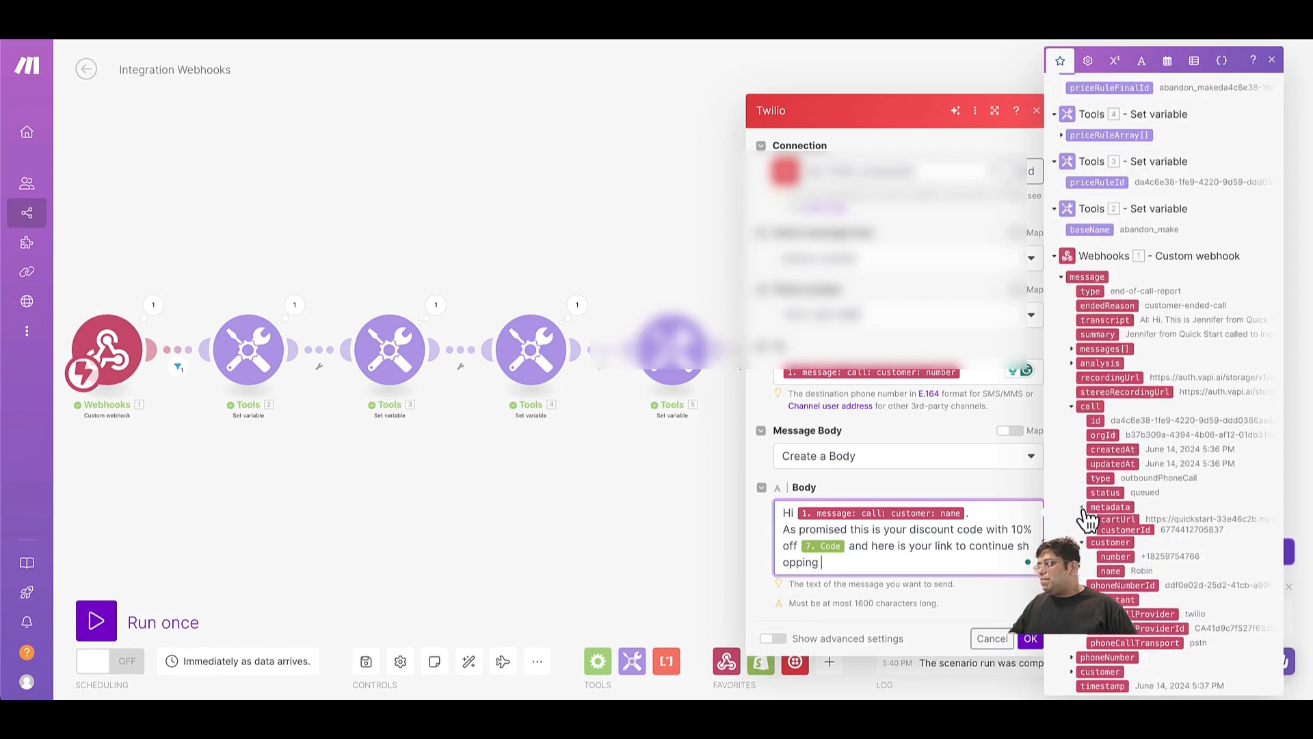
{"action": "left_click", "coordinate": [1117, 522]}
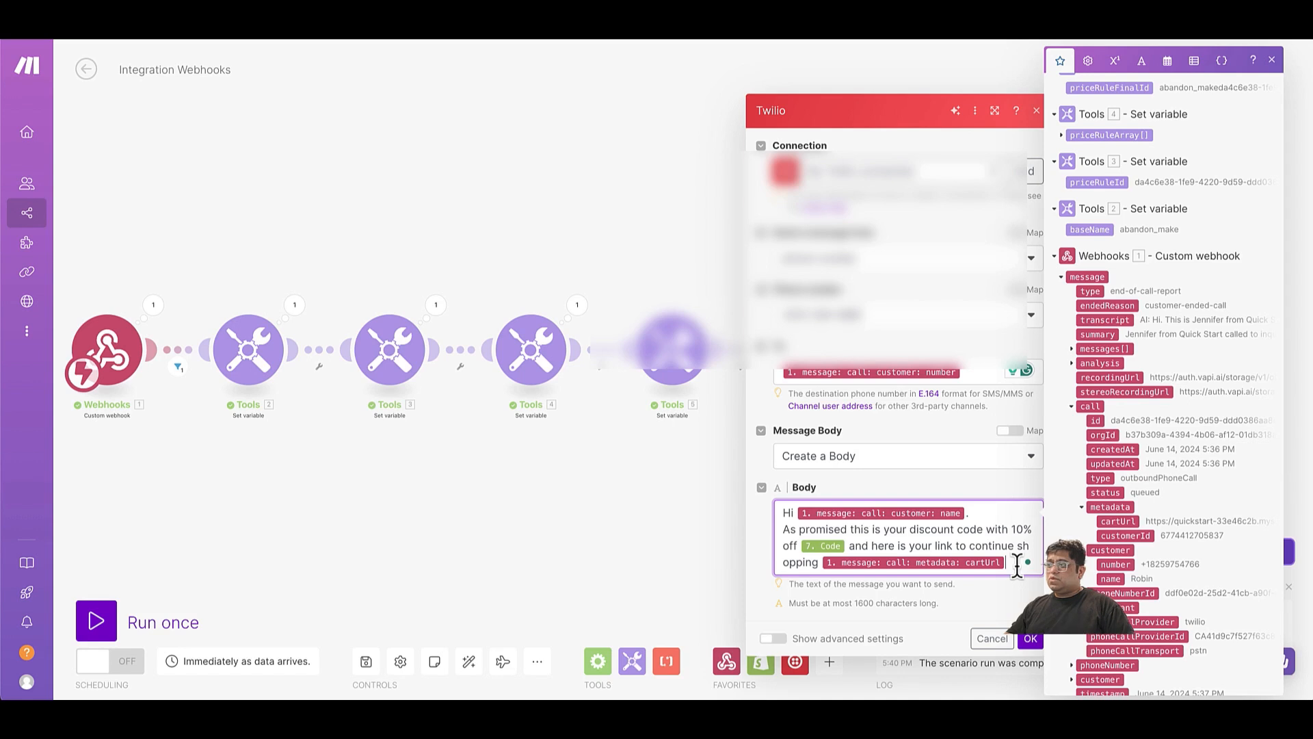
{"action": "type", "text": "."}
{"action": "key", "text": "Return"}
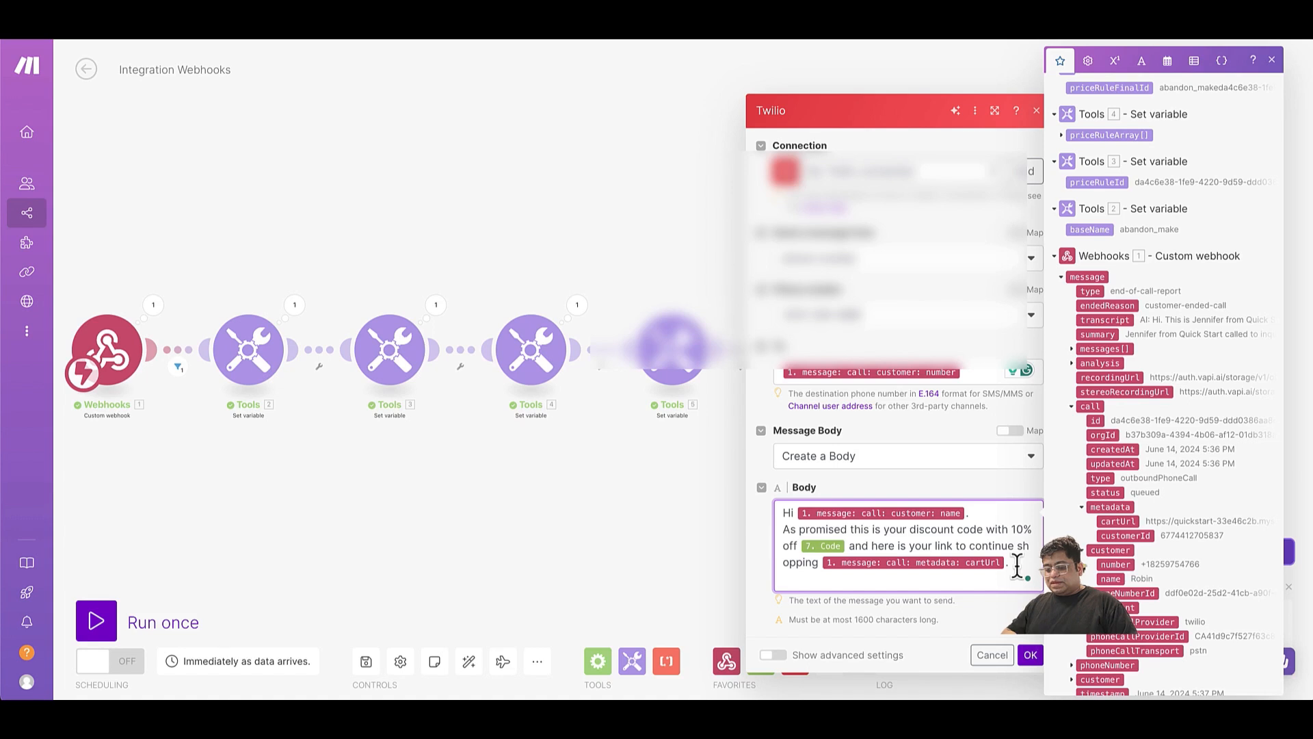
Finish the body with "Please remember this is valid for next 24 hrs.", "Have a great day!" and a sign-off with the assistant's name and "Quick Start".
{"action": "type", "text": "Please remember this is valid for next 24 hrs."}
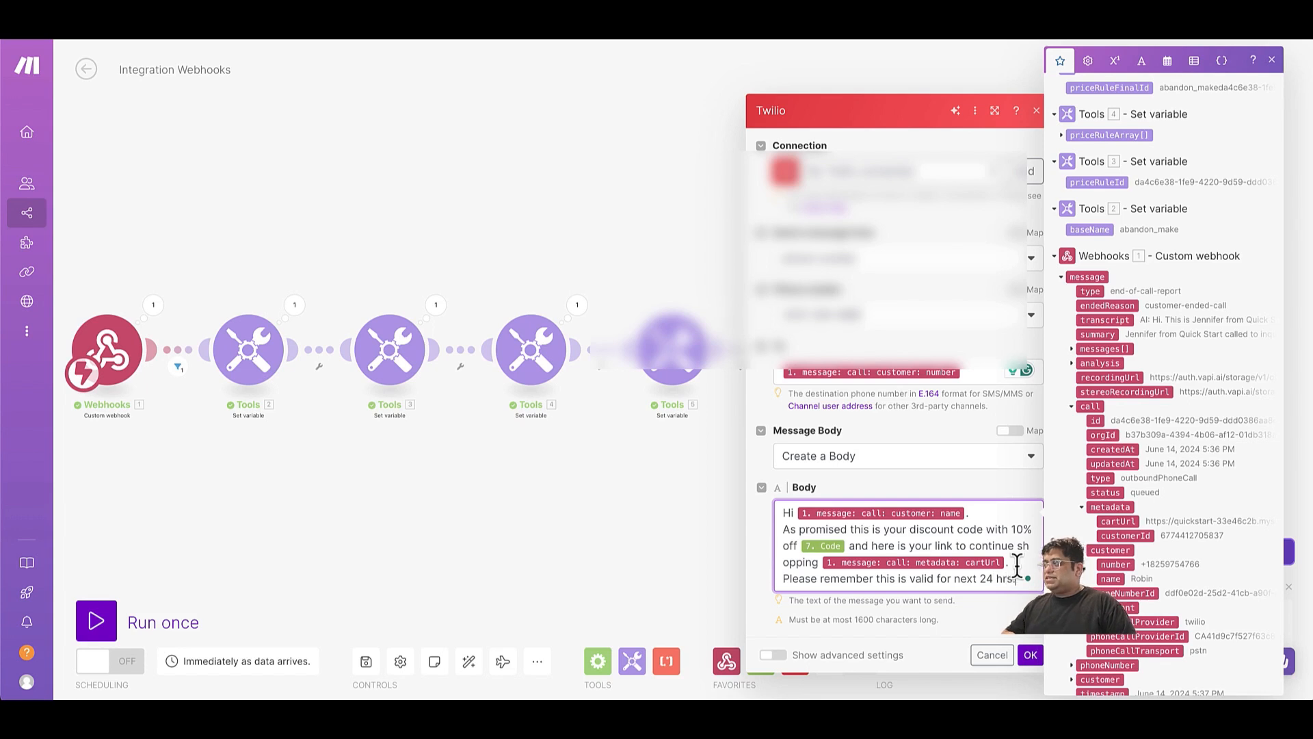
{"action": "key", "text": "Return"}
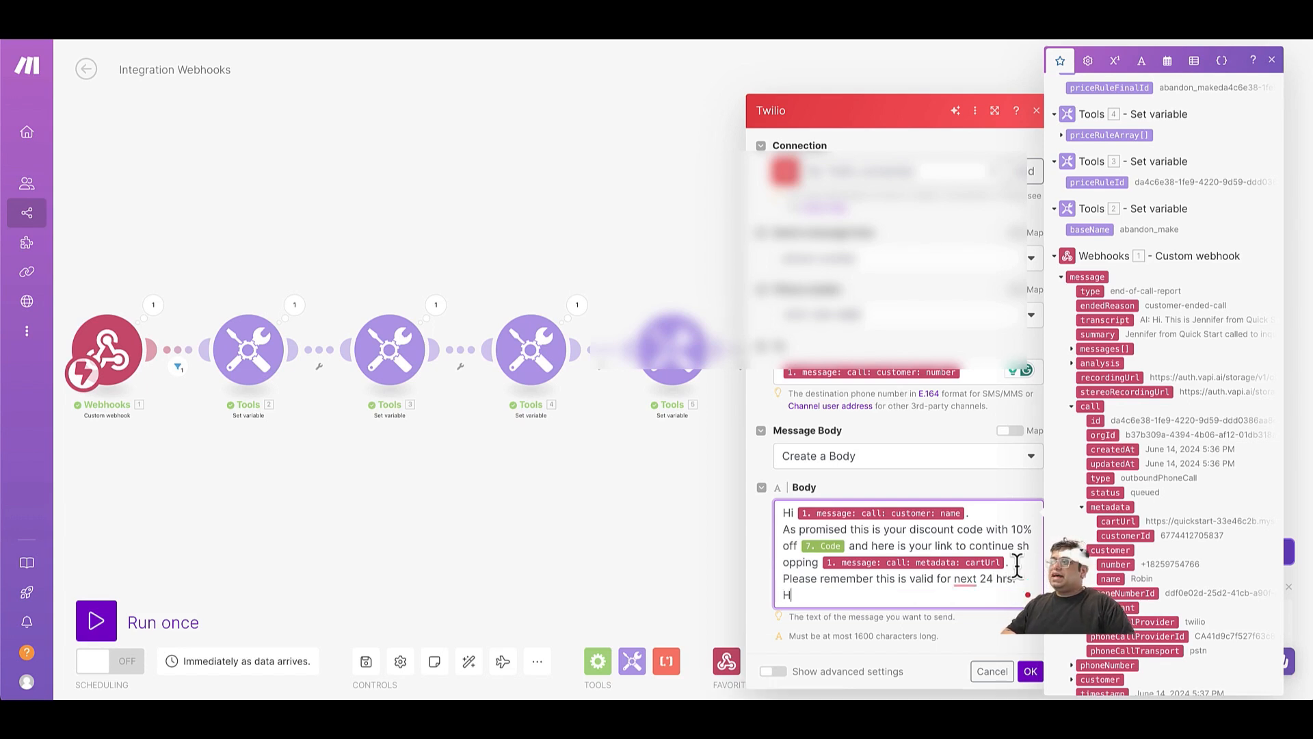
{"action": "type", "text": "Have a great day!"}
{"action": "key", "text": "Return"}
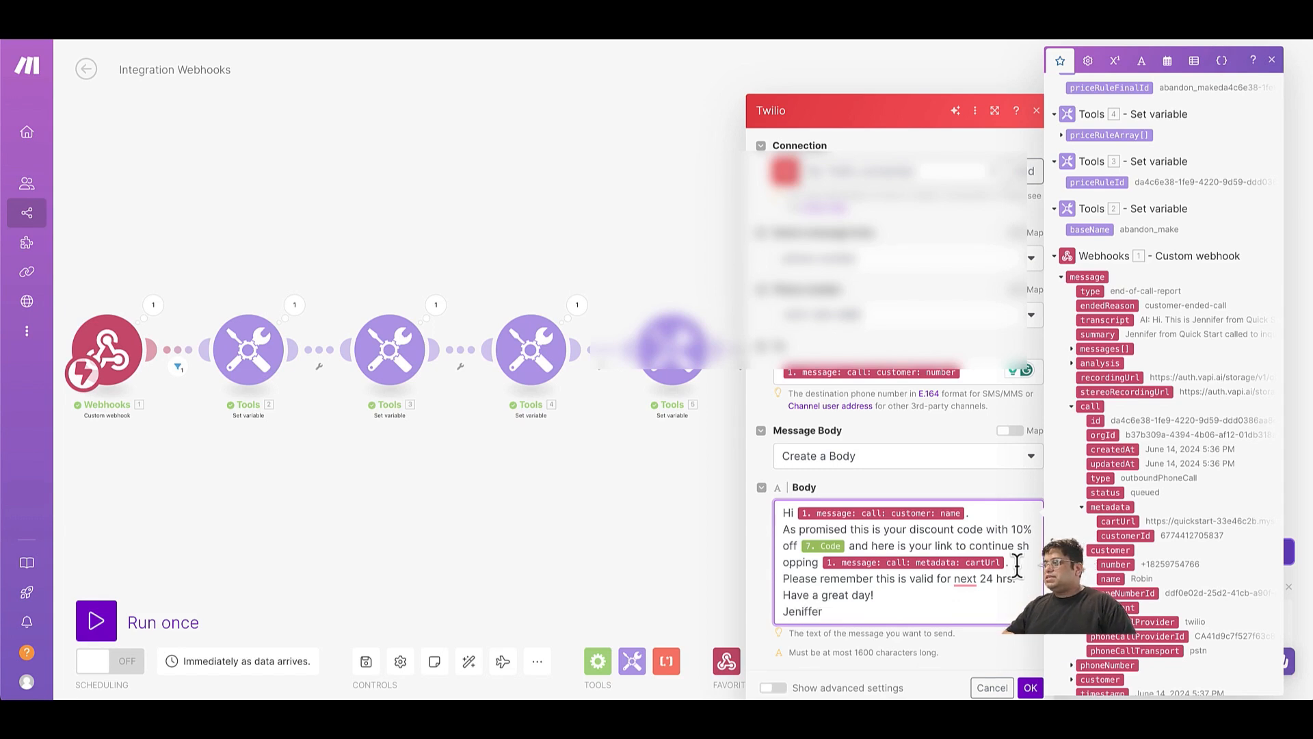
{"action": "key", "text": "Return"}
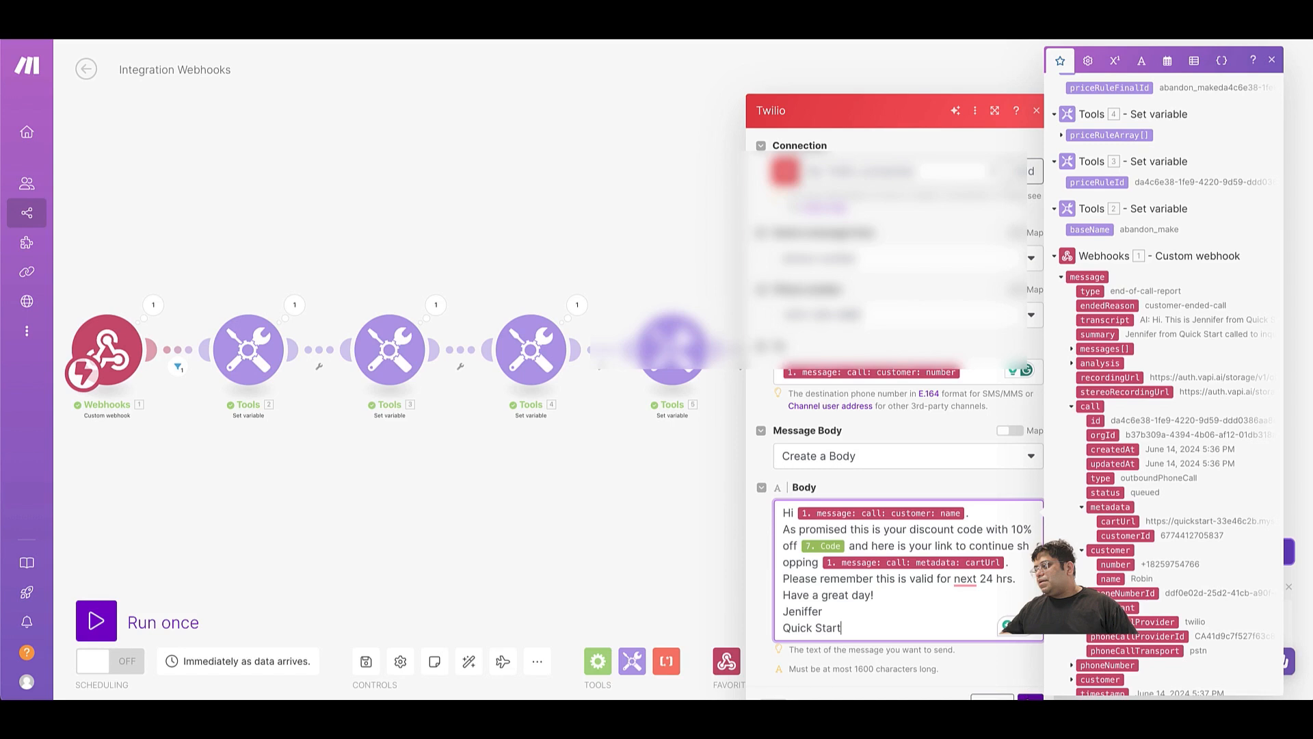
Confirm the Twilio module's settings, then save the Integration Webhooks scenario and turn on its scheduling.
{"action": "left_click", "coordinate": [1030, 695]}
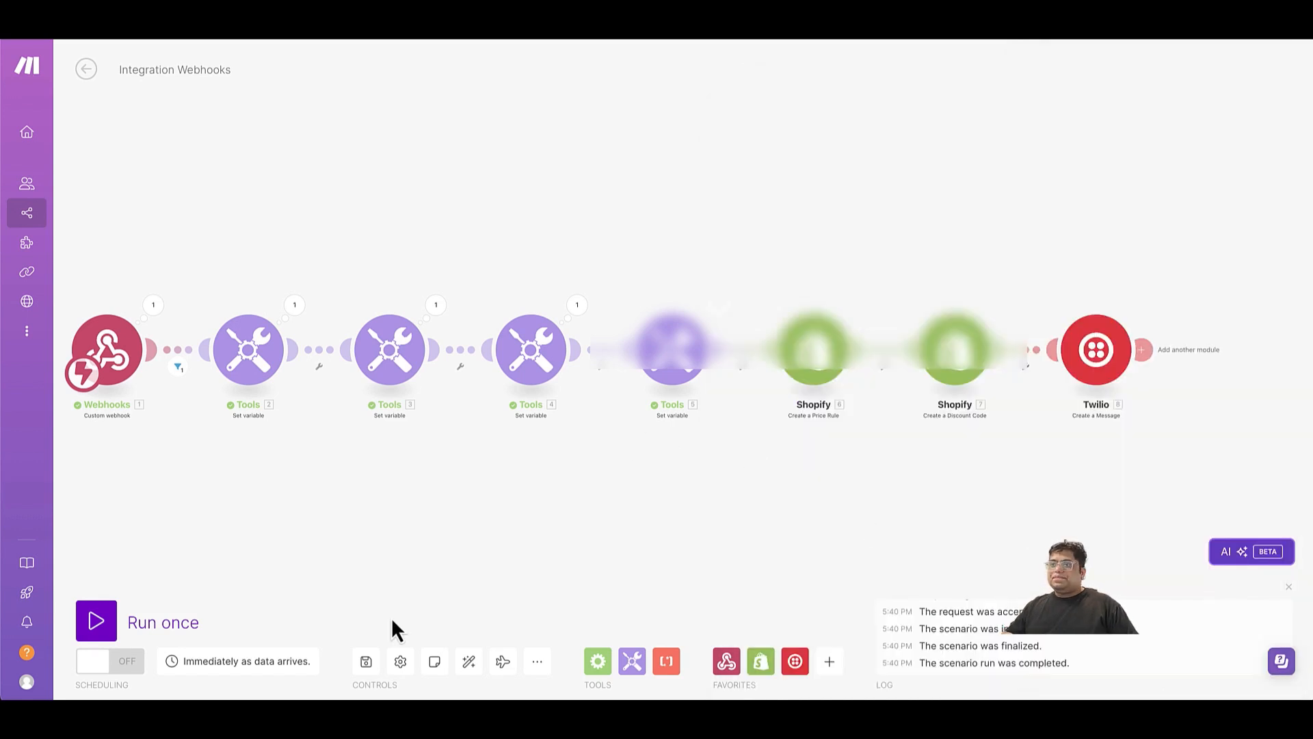
{"action": "left_click", "coordinate": [367, 661]}
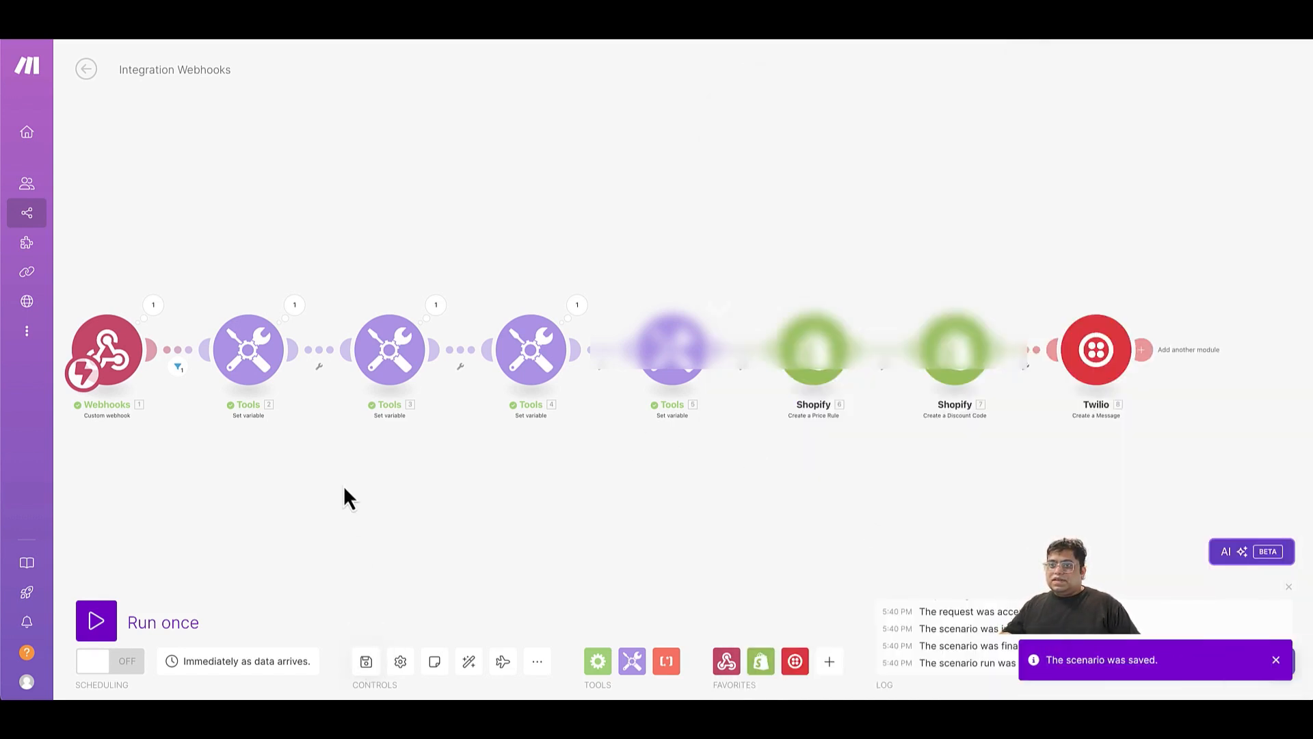
{"action": "left_click", "coordinate": [107, 663]}
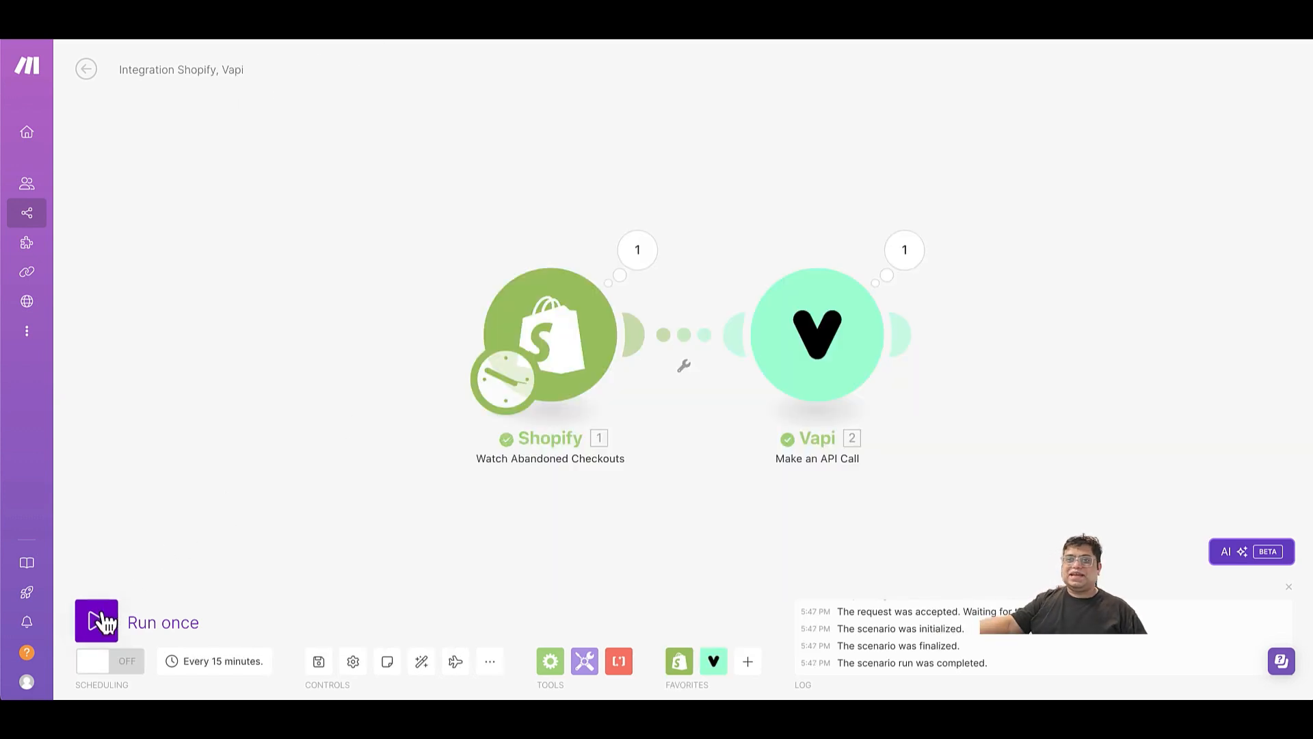
Run the Integration Shopify, Vapi scenario once to place the call, and switch to Messages to check the discount text.
{"action": "left_click", "coordinate": [105, 619]}
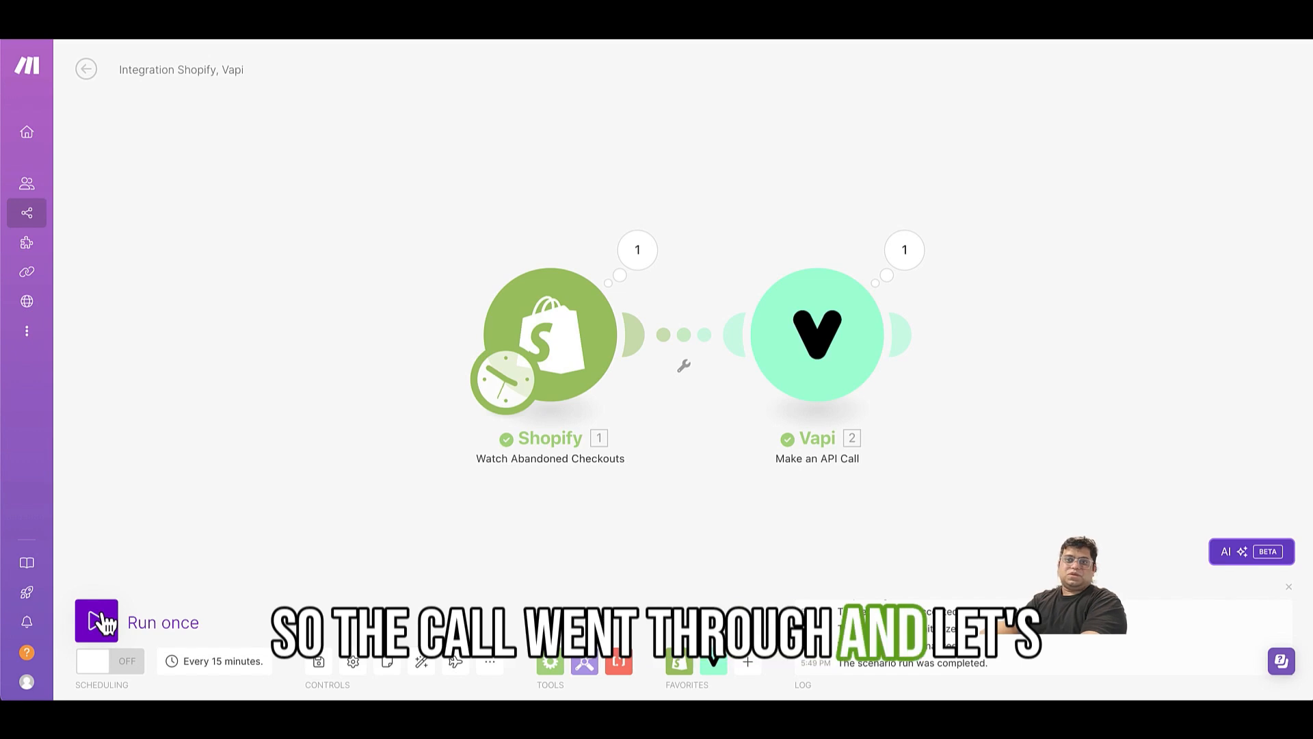
{"action": "mouse_move", "coordinate": [150, 697]}
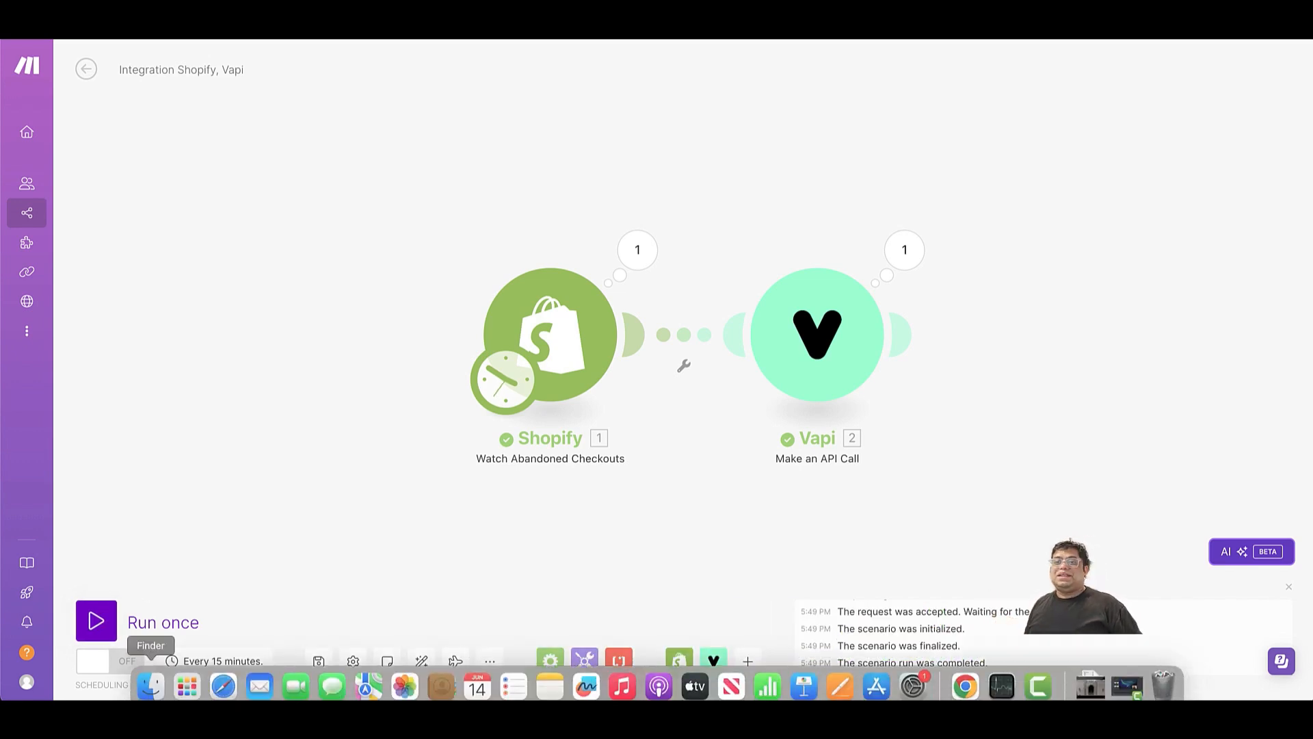
{"action": "left_click", "coordinate": [331, 676]}
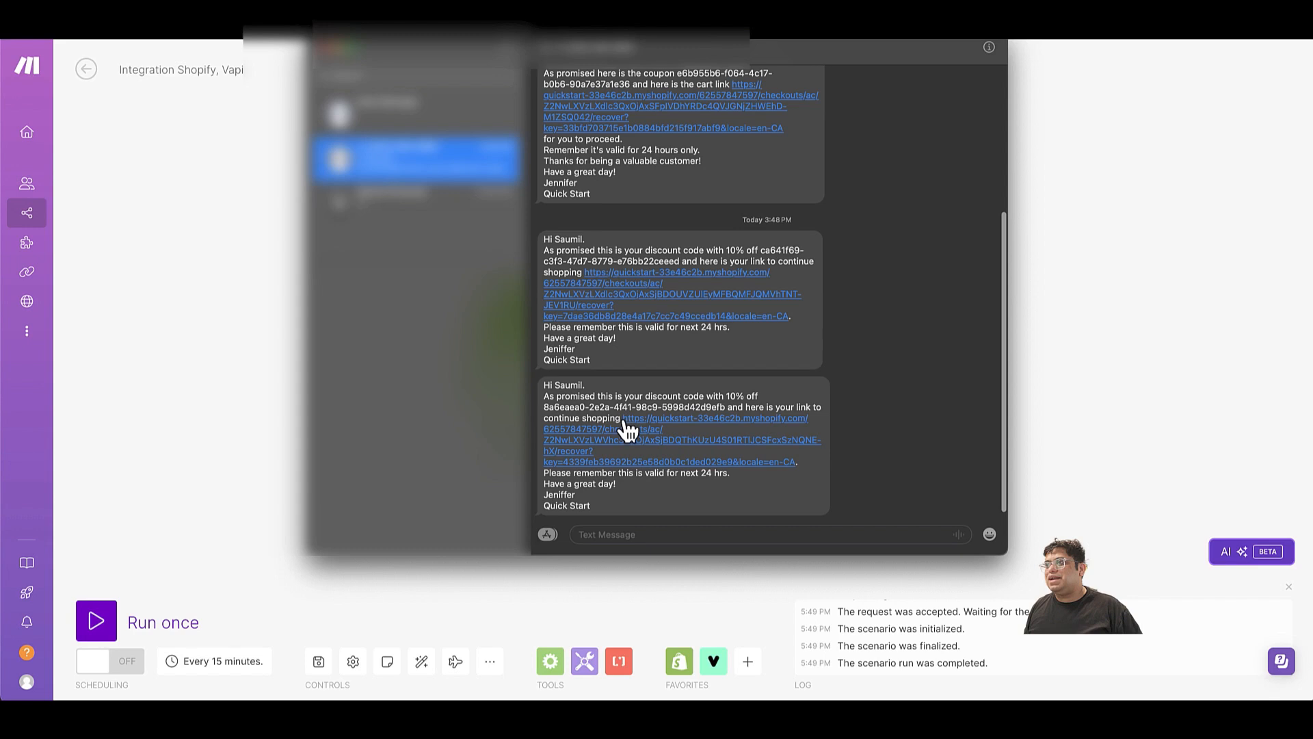
Copy the cart recovery link from the latest text message and open it in an incognito Chrome window.
{"action": "left_click_drag", "start_coordinate": [621, 418], "coordinate": [790, 466]}
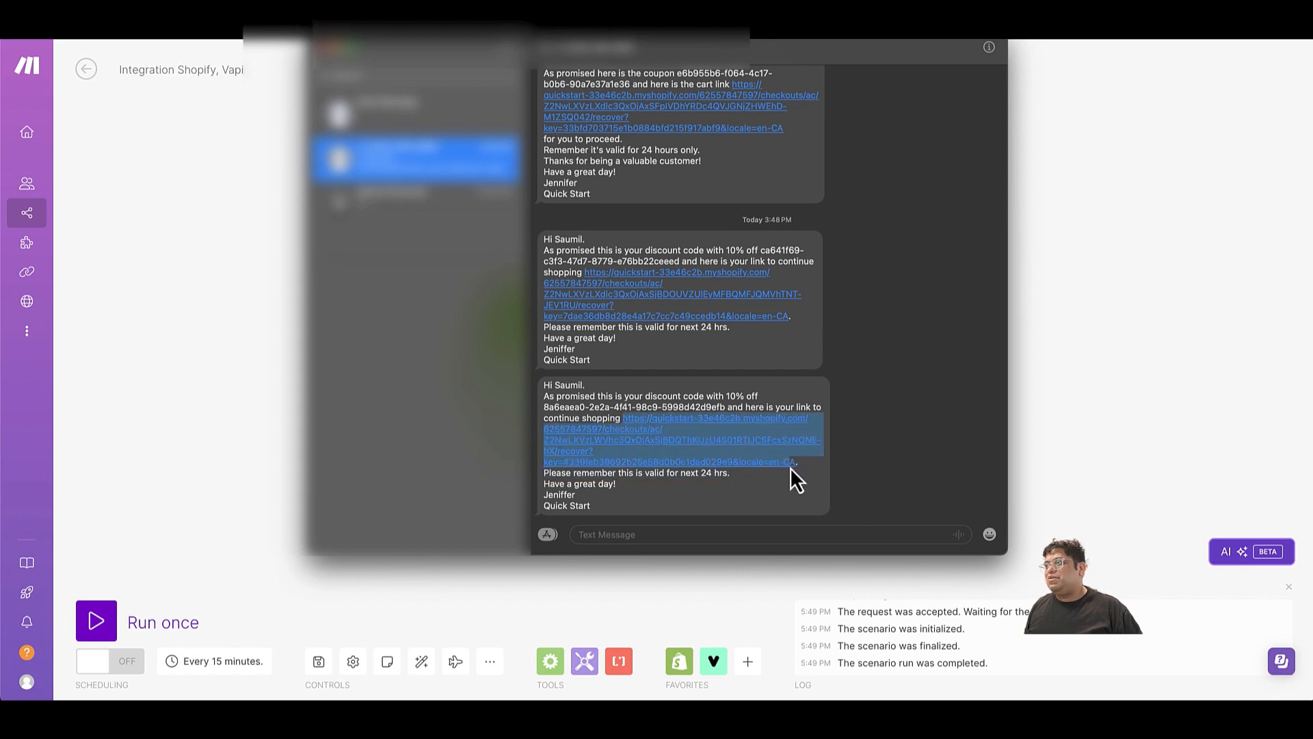
{"action": "left_click", "coordinate": [101, 354]}
{"action": "key", "text": "super+shift+n"}
{"action": "key", "text": "super+v"}
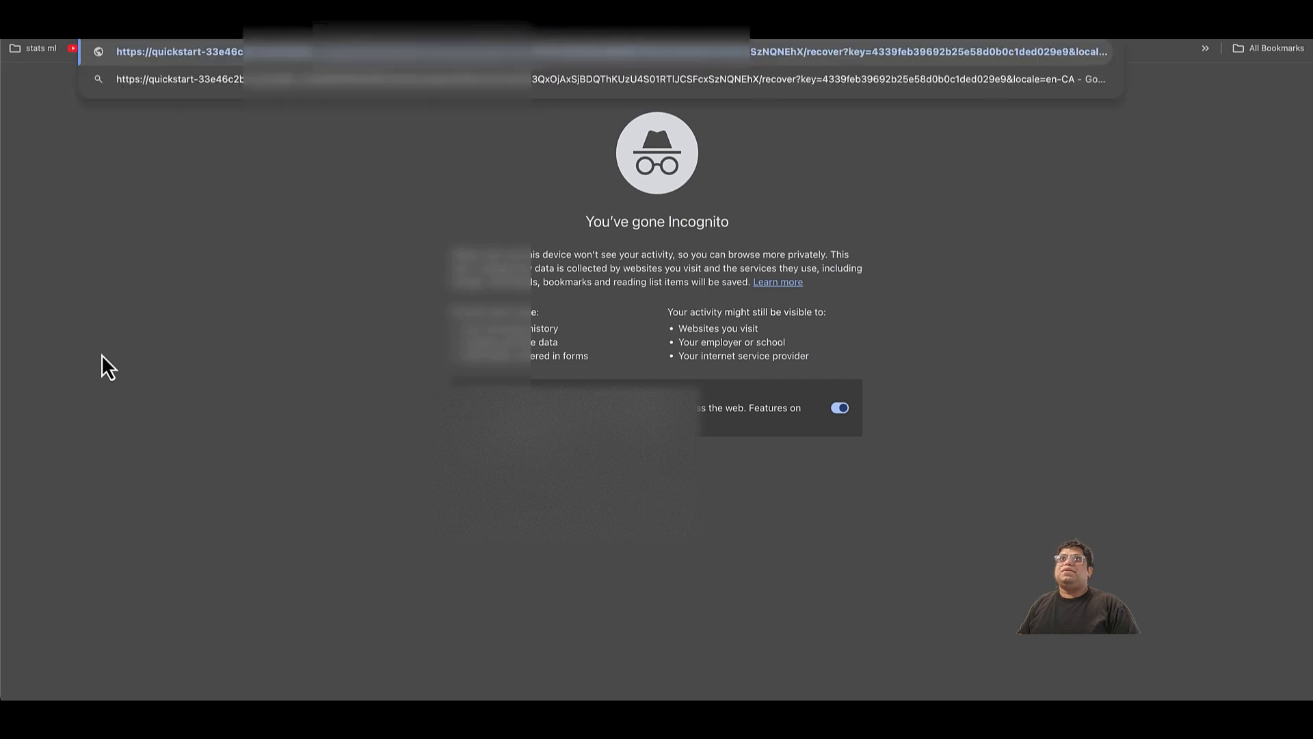
{"action": "key", "text": "Return"}
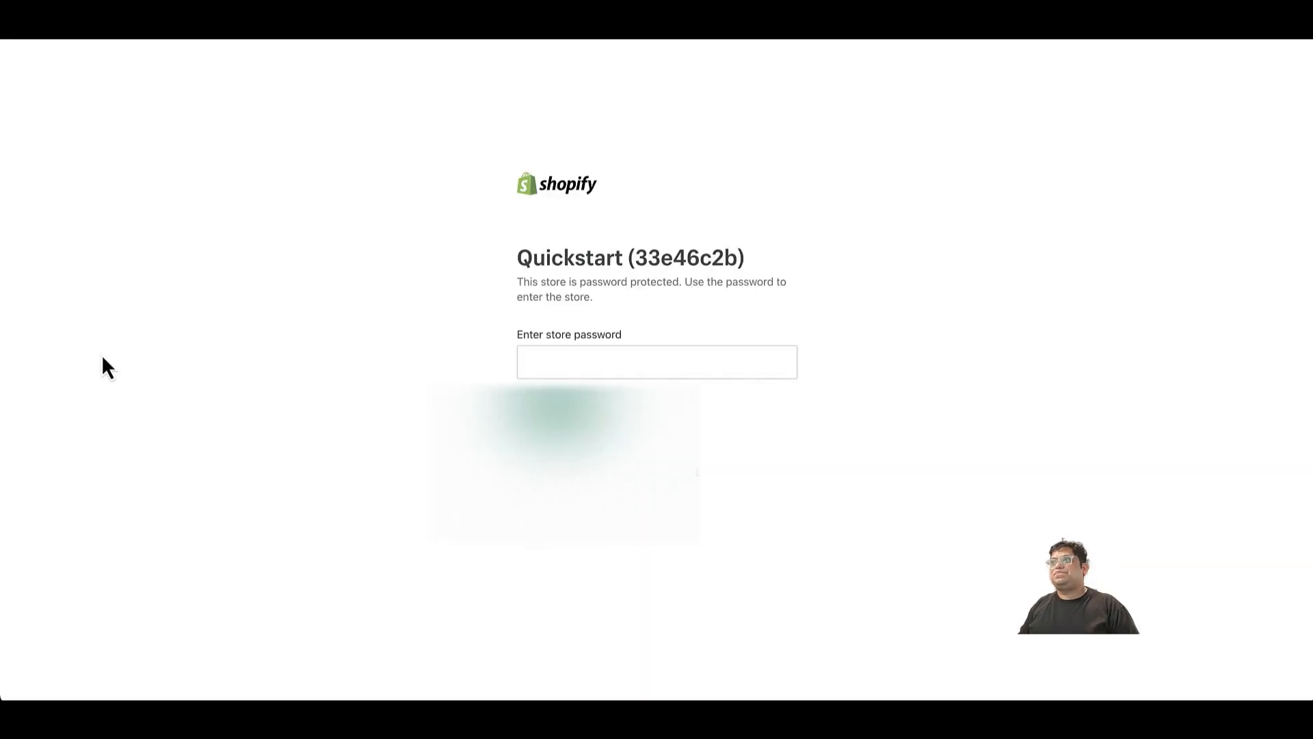
Enter the store password to unlock the Quickstart storefront, and reopen the copied cart recovery link to load the checkout.
{"action": "left_click", "coordinate": [546, 360]}
{"action": "type", "text": "•••••"}
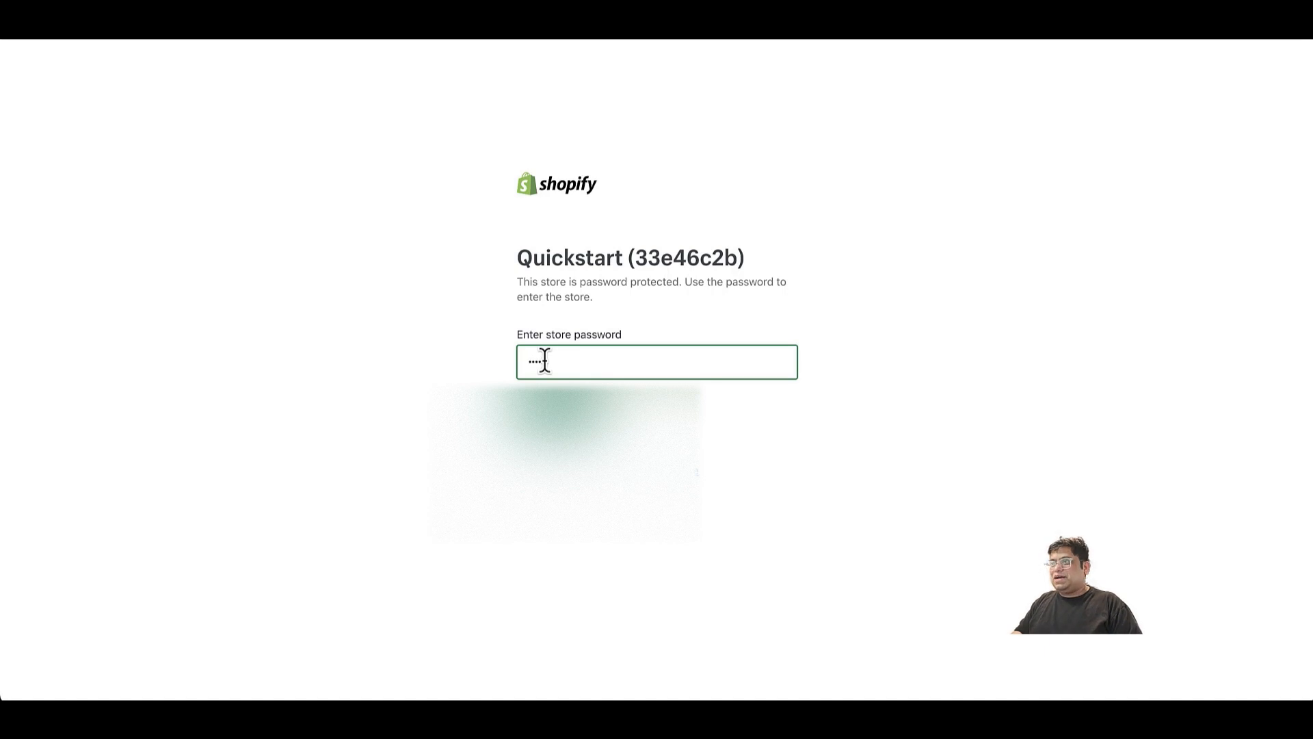
{"action": "key", "text": "Return"}
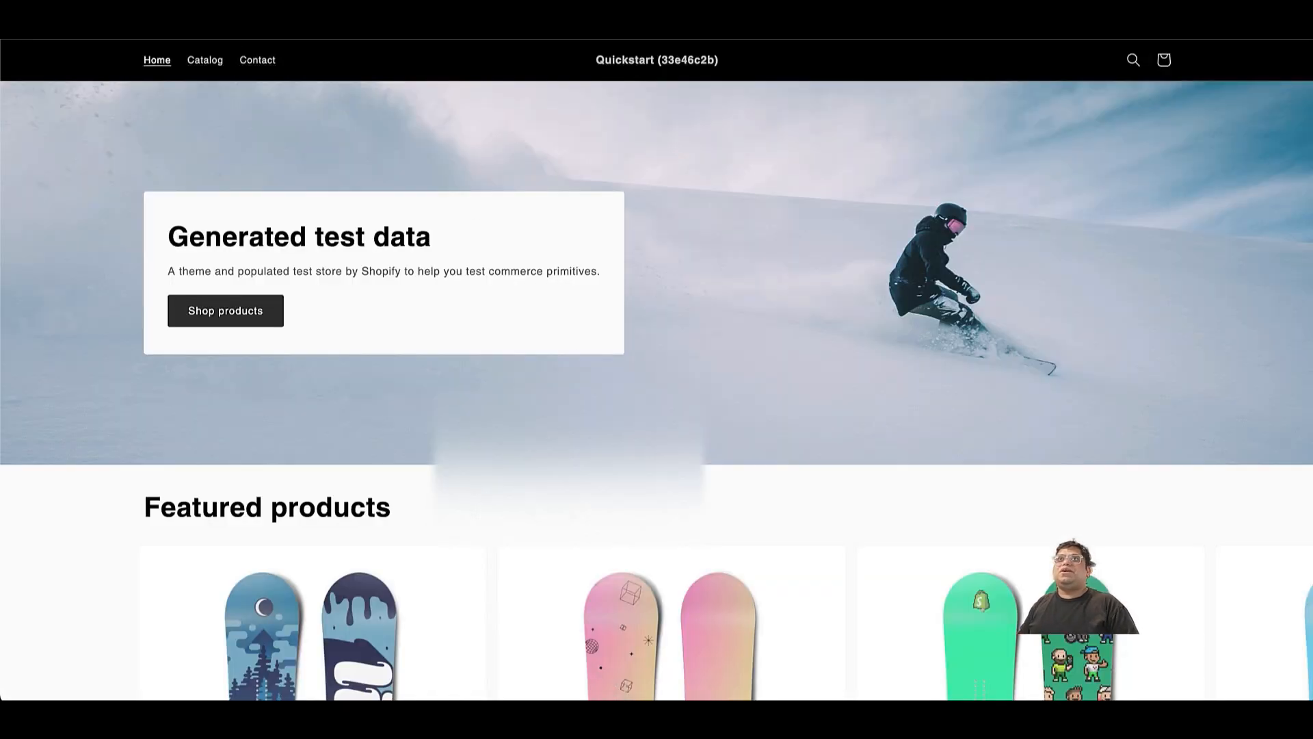
{"action": "left_click", "coordinate": [247, 40]}
{"action": "key", "text": "super+v"}
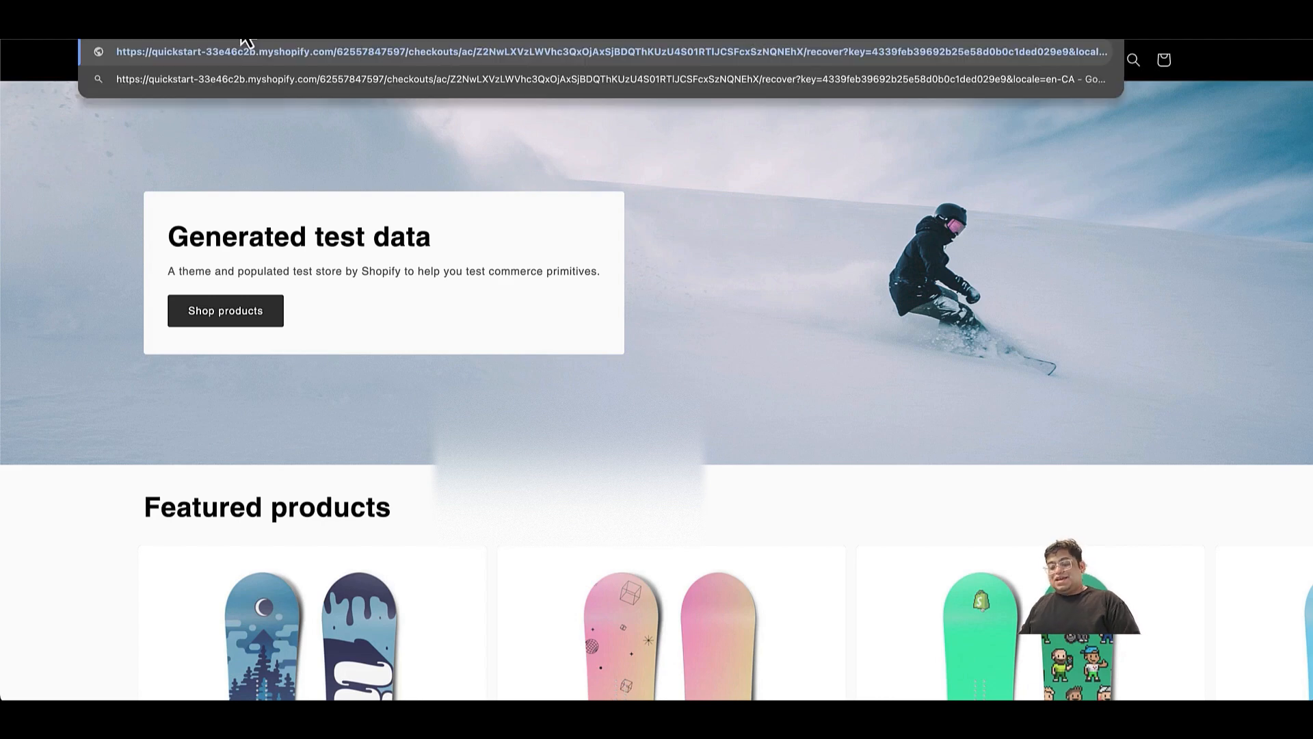
{"action": "key", "text": "Return"}
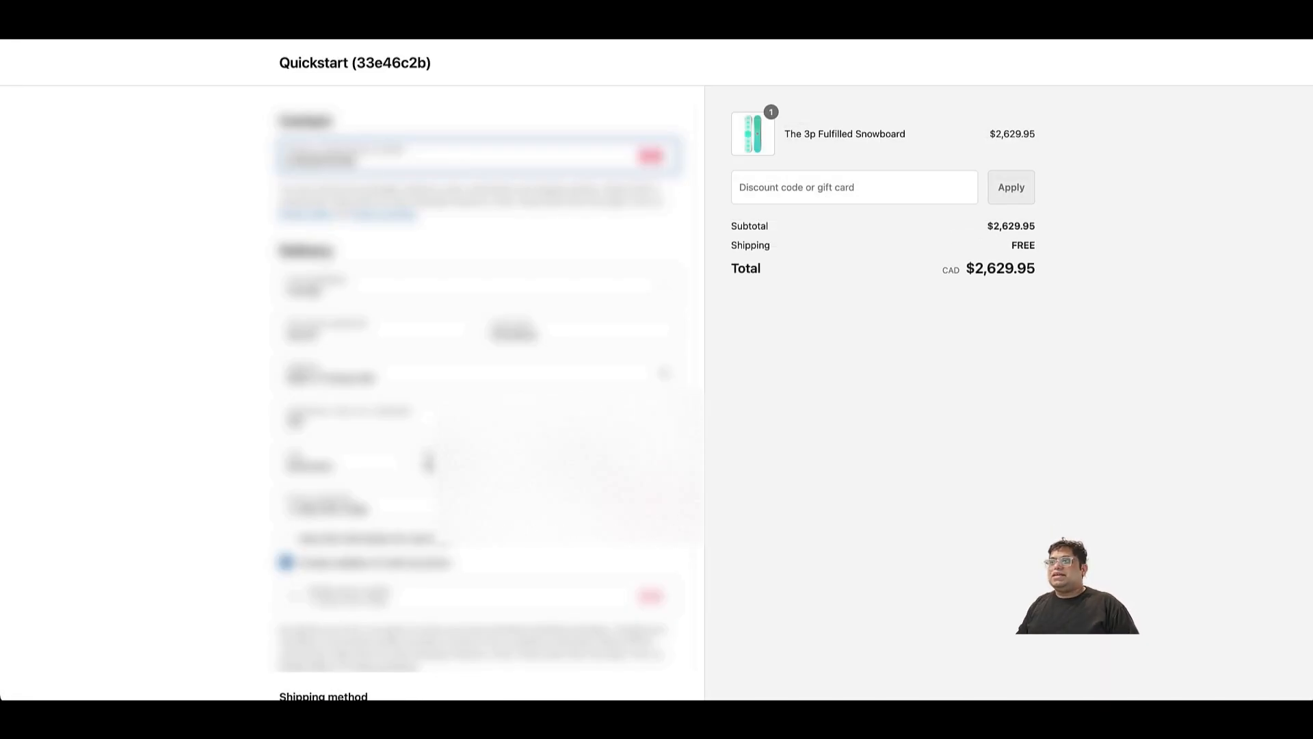
Copy the discount code from the latest text in Messages and apply it to the snowboard order in the Chrome checkout.
{"action": "key", "text": "super+Tab"}
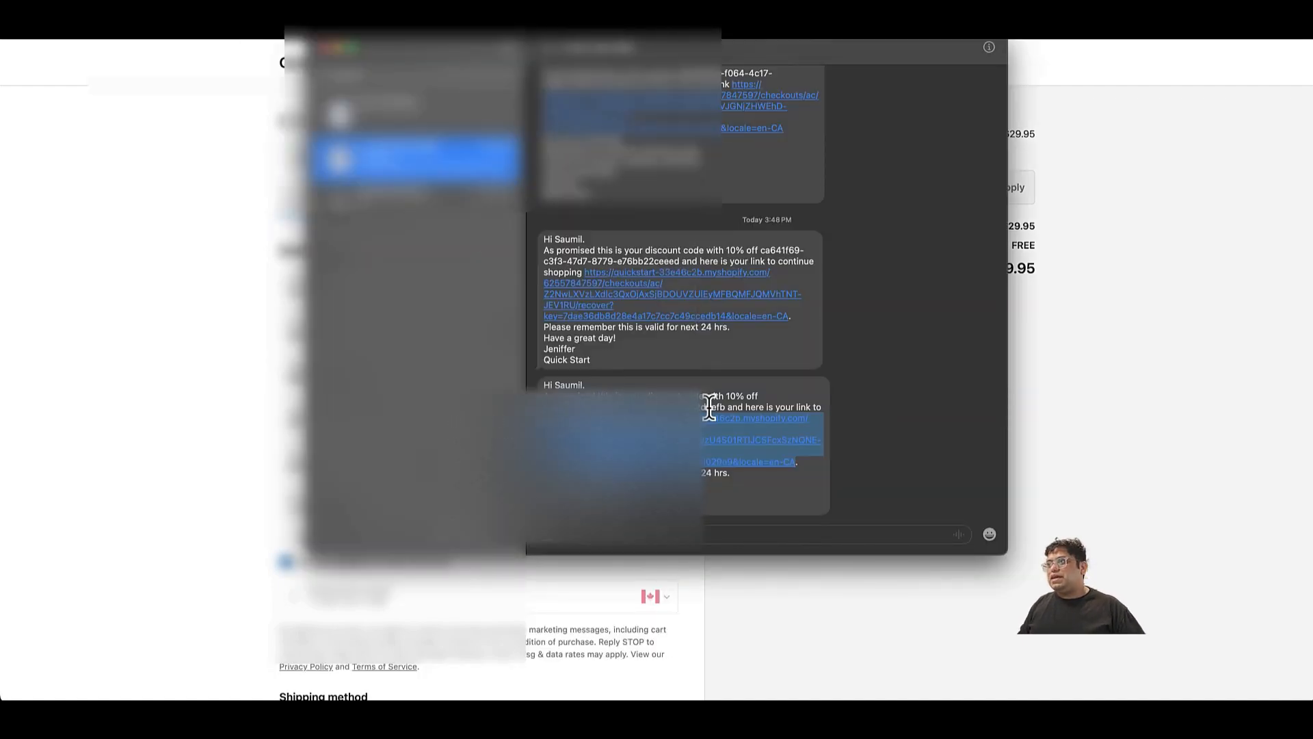
{"action": "left_click_drag", "start_coordinate": [727, 407], "coordinate": [546, 407]}
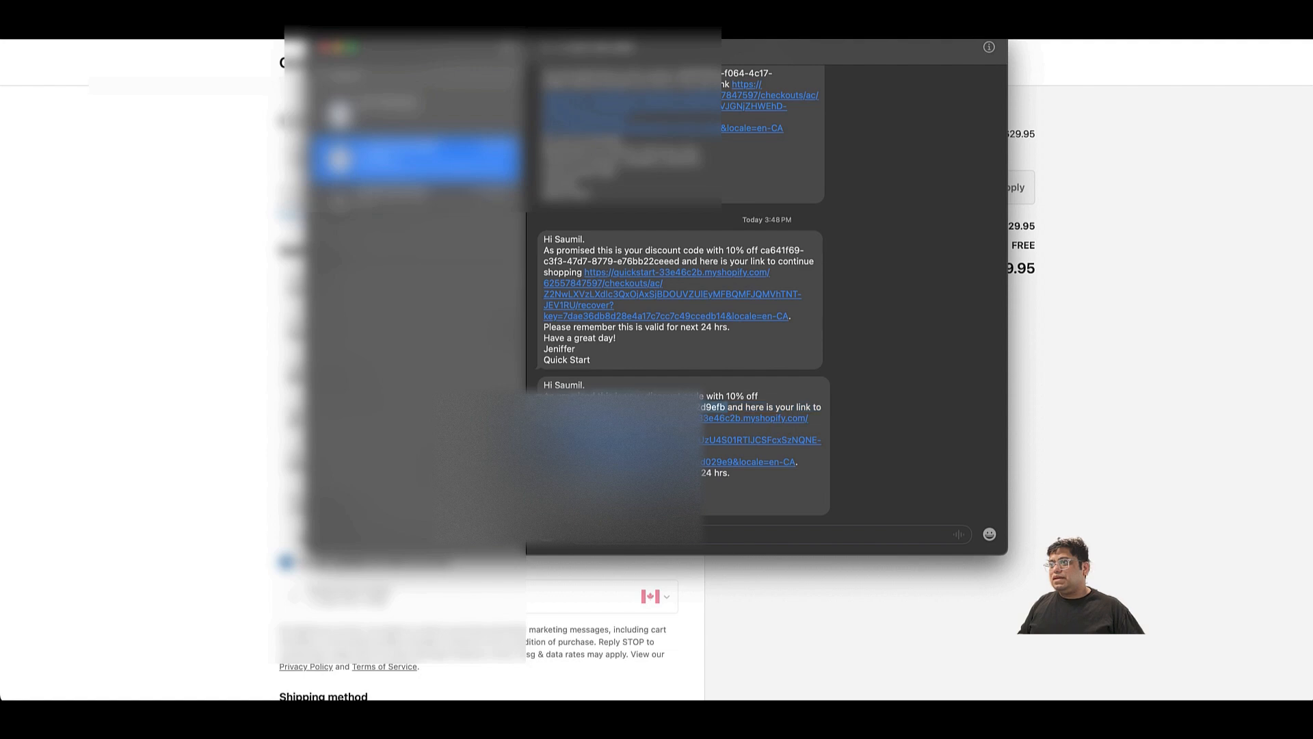
{"action": "key", "text": "super+Tab"}
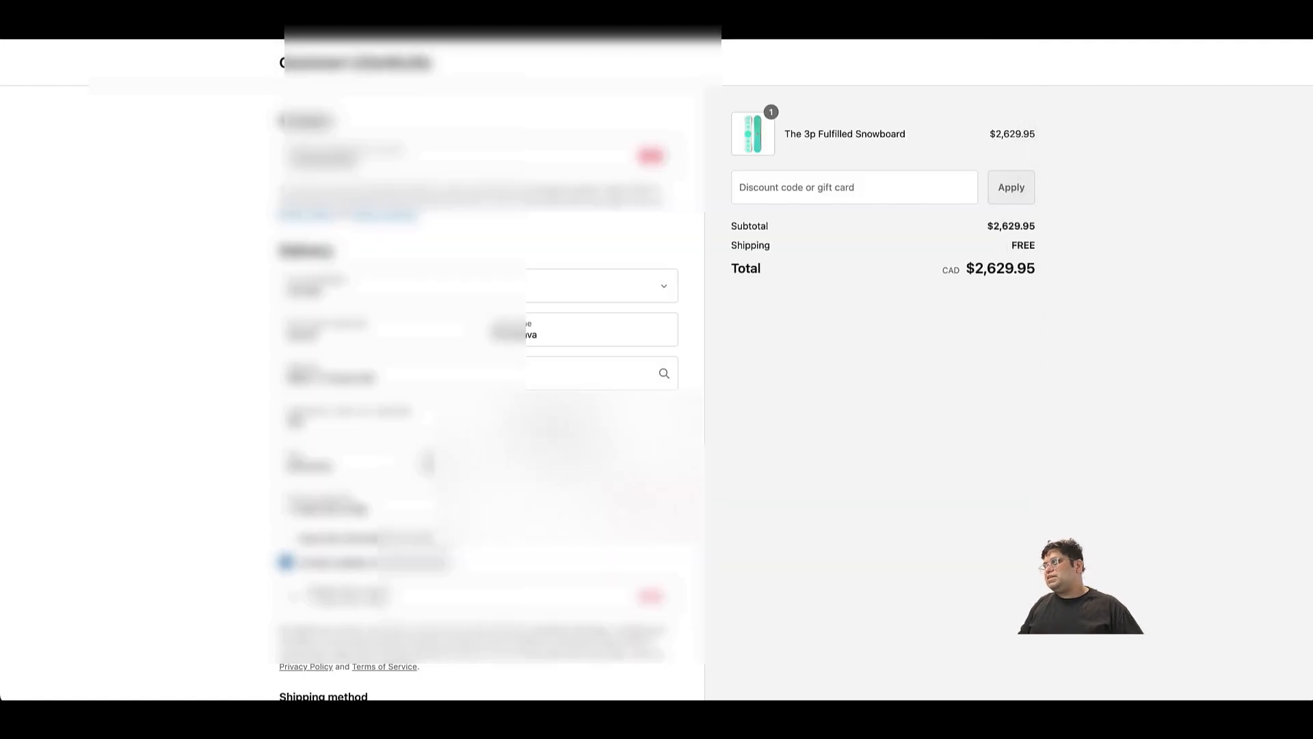
{"action": "left_click", "coordinate": [910, 190]}
{"action": "type", "text": "8a6eaea0-2e2a-4f41-98c9-5998d42d9efb"}
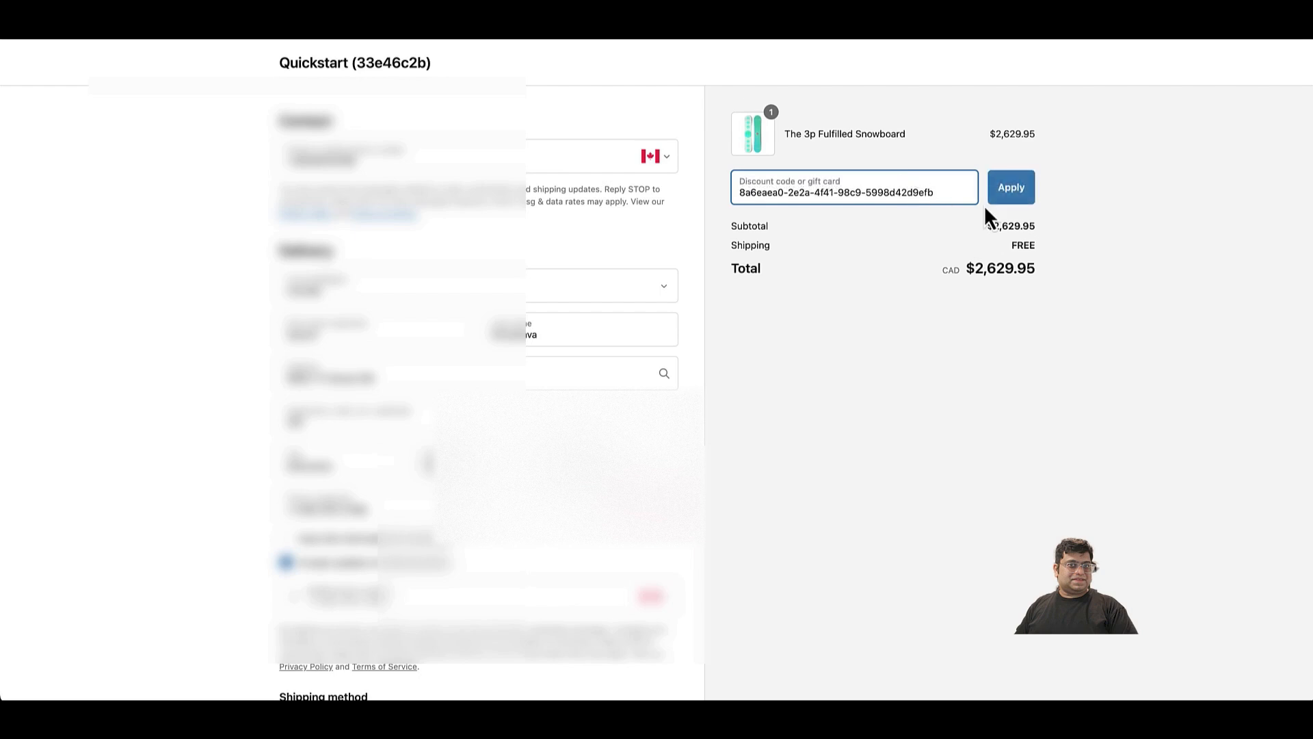
{"action": "left_click", "coordinate": [1009, 194]}
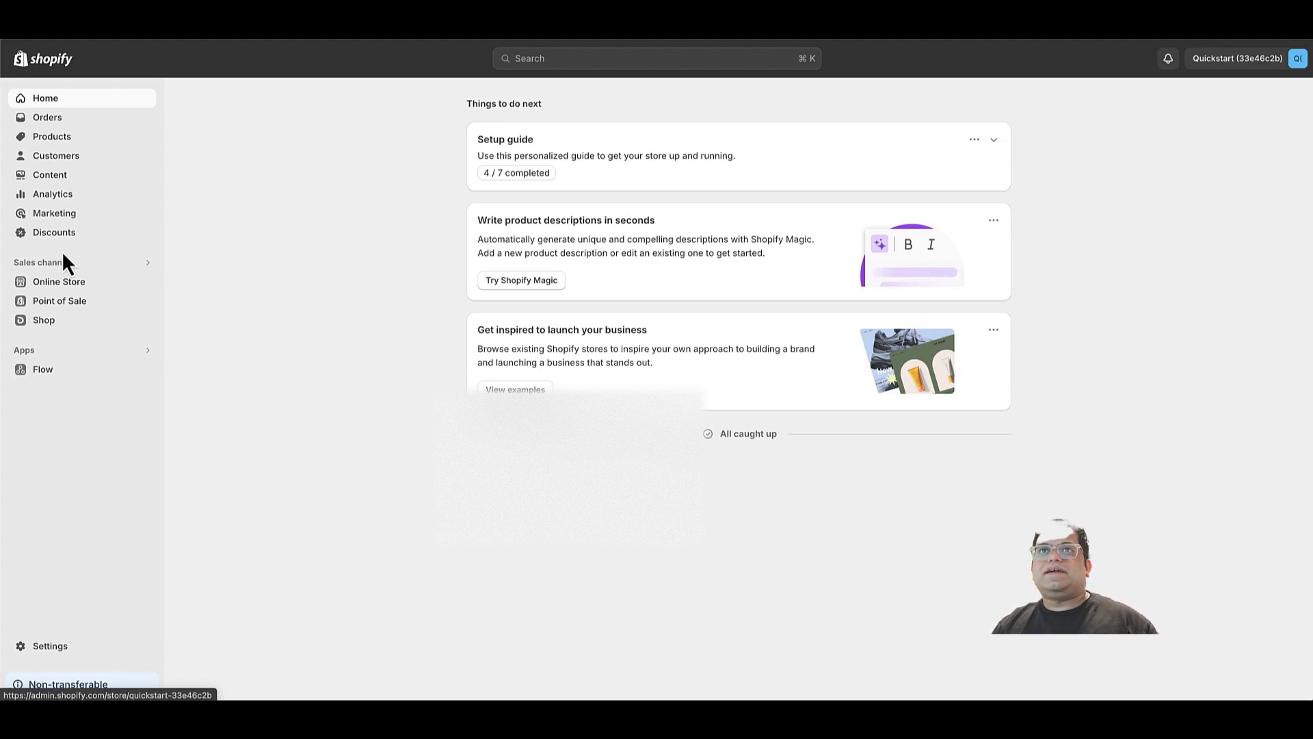
Open the newest abandon_make discount in the Shopify admin and review its percentage, eligible customer, per-customer use limit and active dates.
{"action": "left_click", "coordinate": [72, 233]}
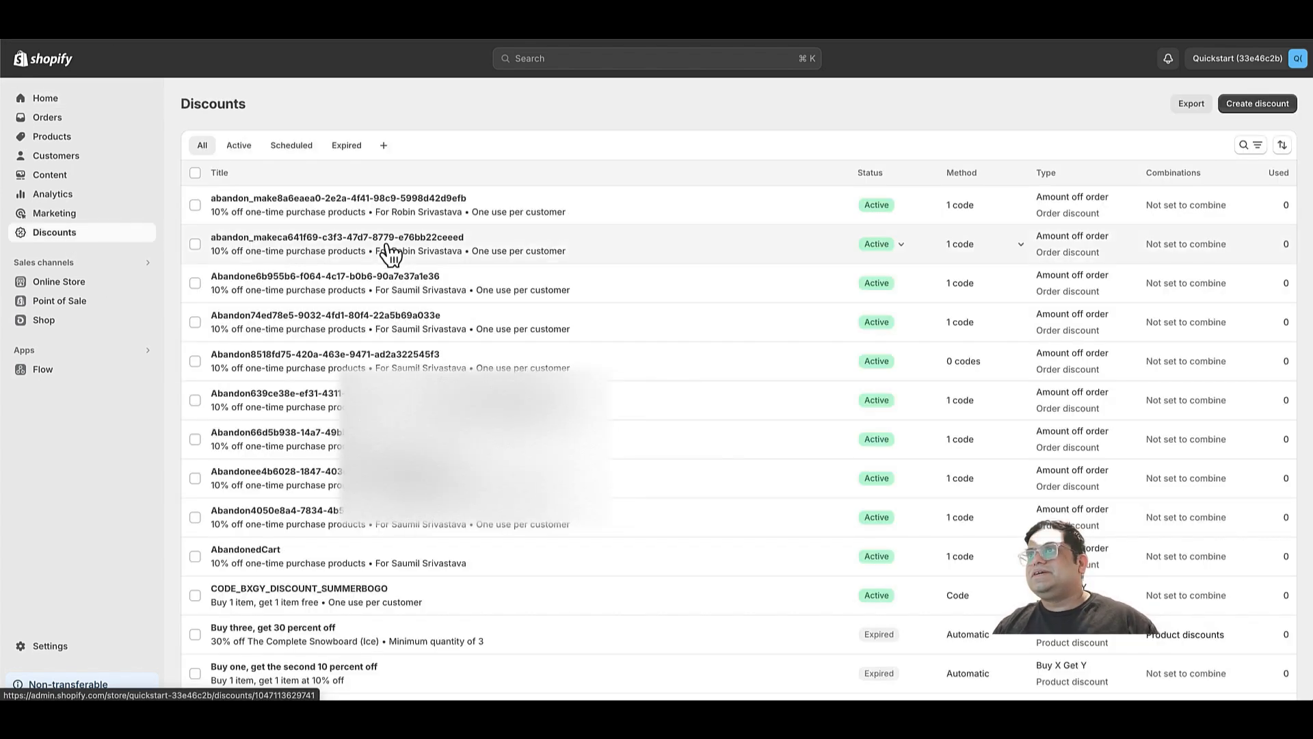
{"action": "left_click", "coordinate": [536, 212]}
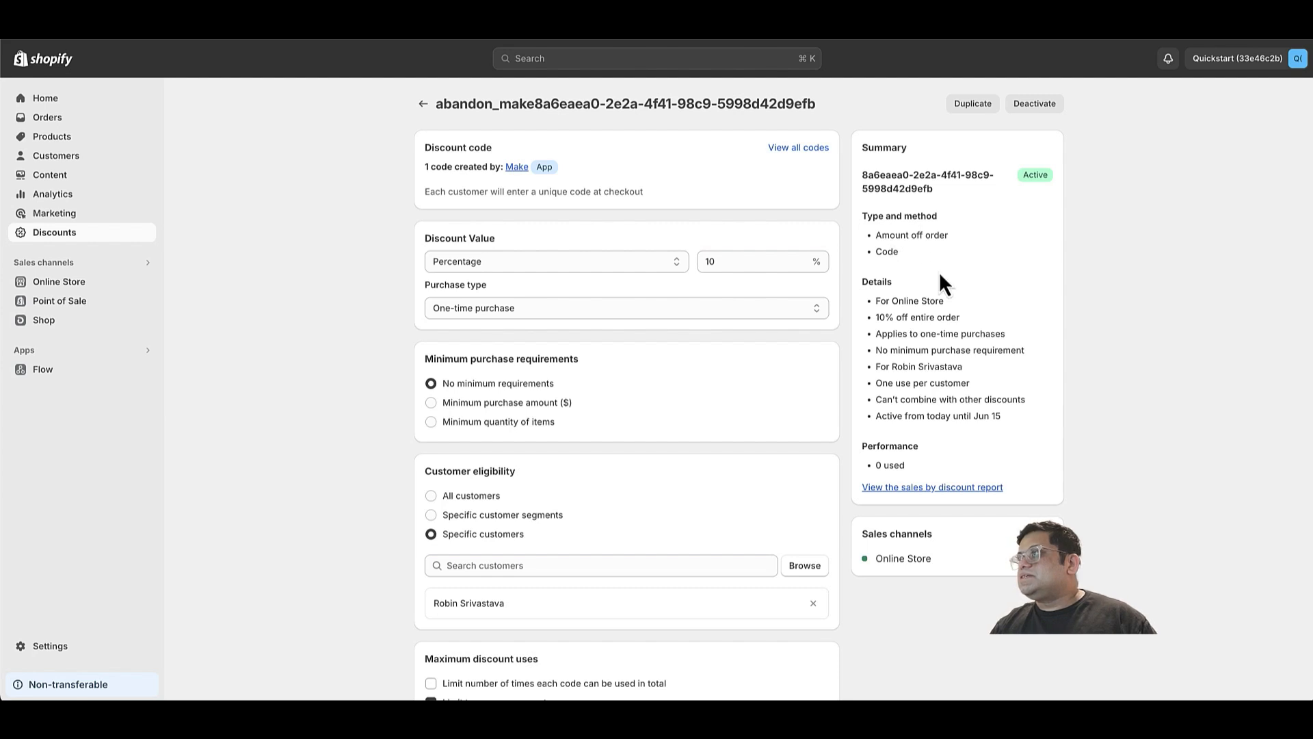
{"action": "left_click_drag", "start_coordinate": [886, 318], "coordinate": [960, 320]}
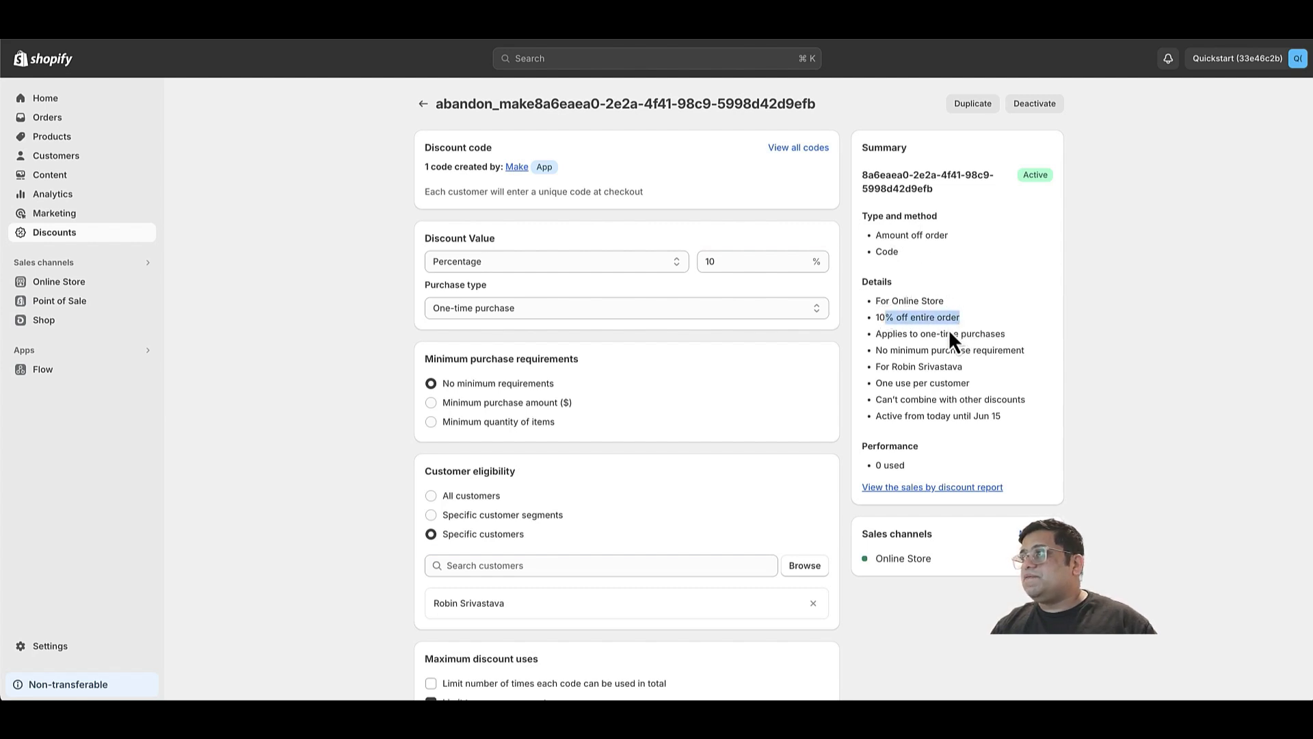
{"action": "left_click_drag", "start_coordinate": [887, 368], "coordinate": [955, 367]}
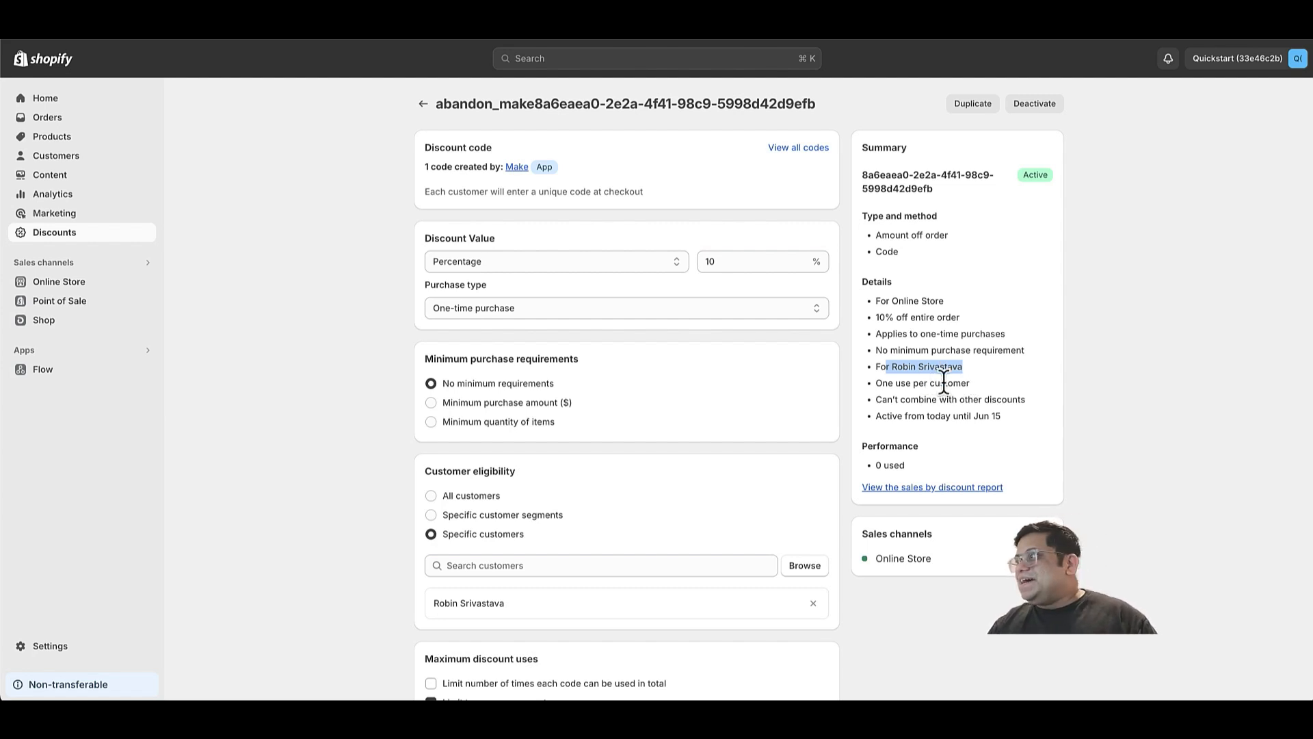
{"action": "left_click_drag", "start_coordinate": [963, 383], "coordinate": [898, 383]}
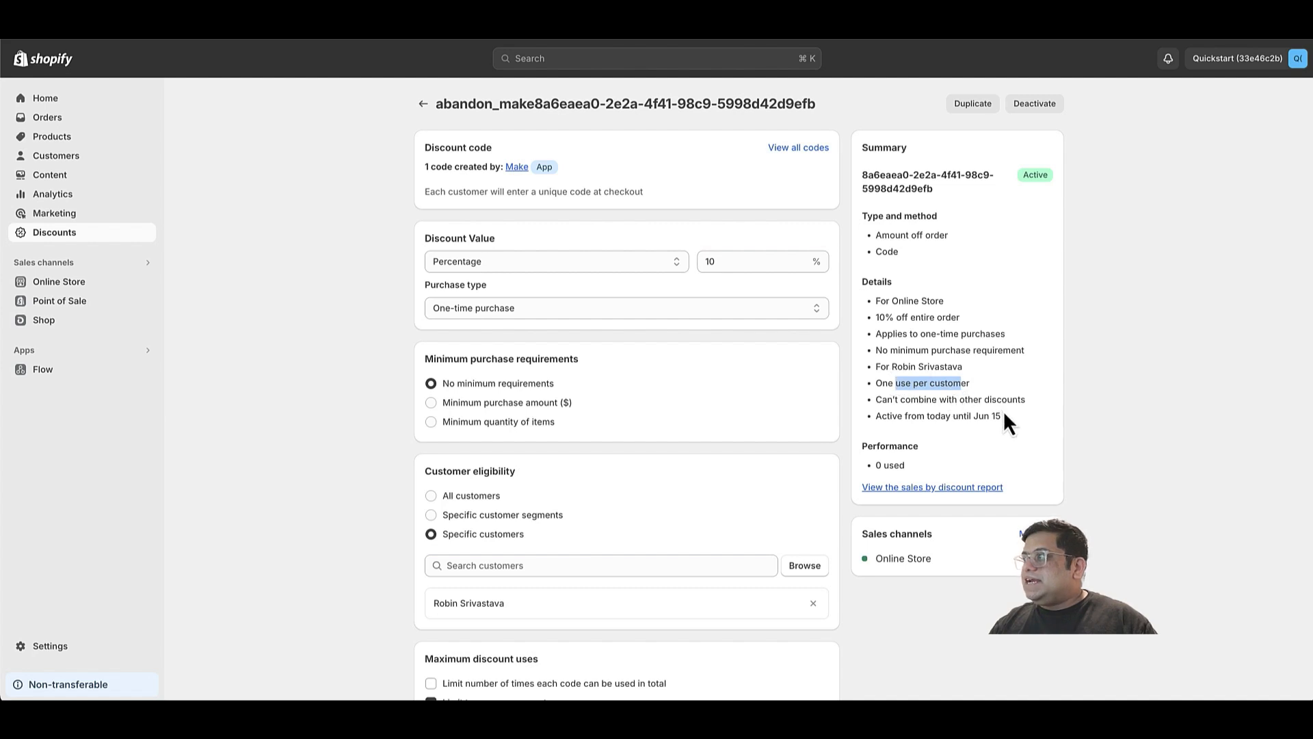
{"action": "left_click_drag", "start_coordinate": [1003, 416], "coordinate": [932, 411]}
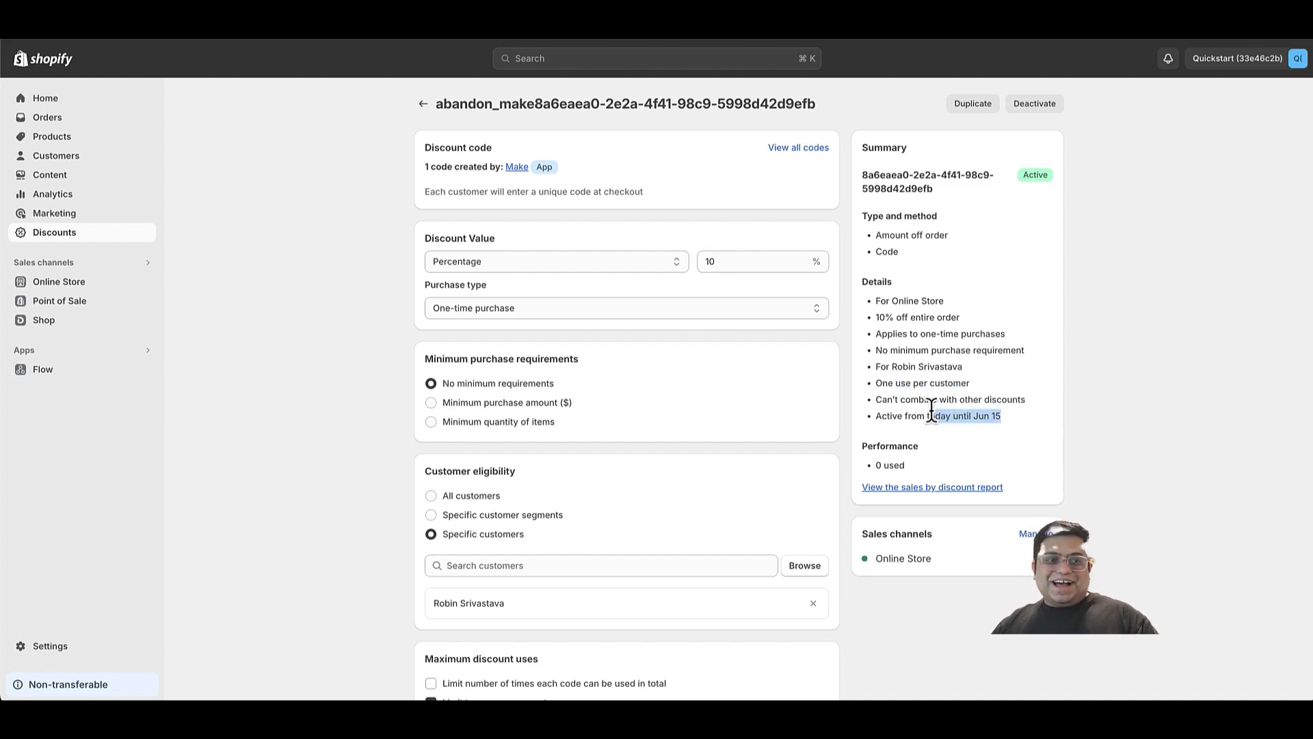